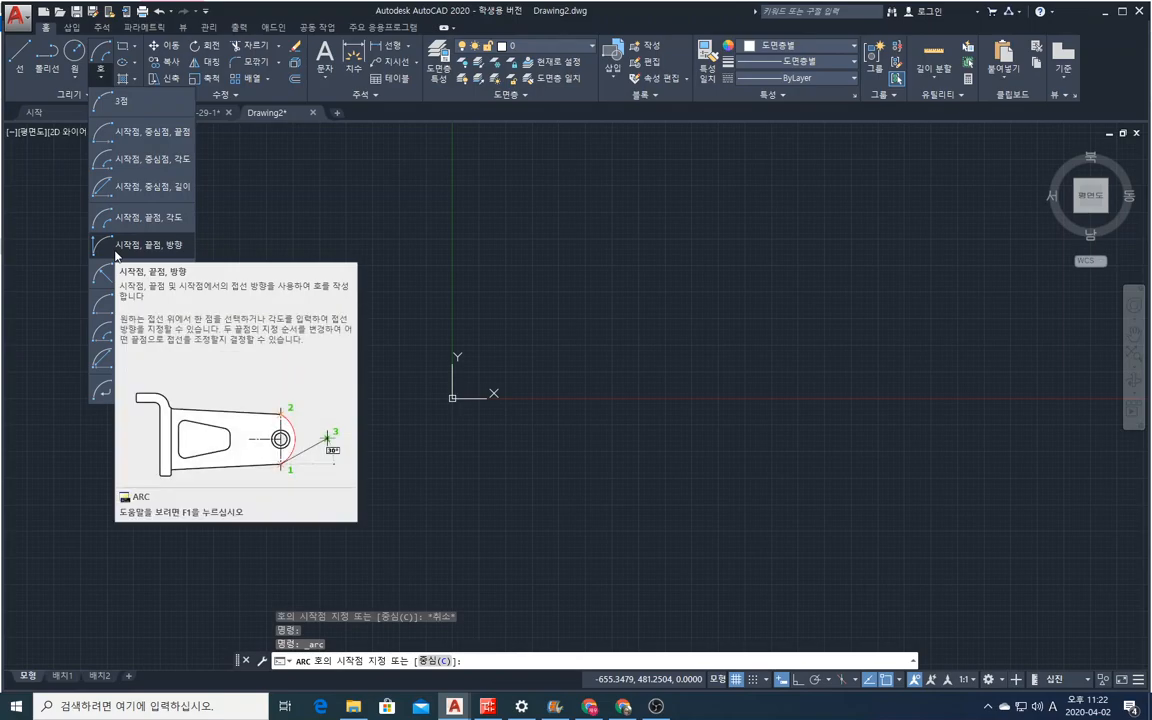
# Open the help page for the ARC command and look through its arc options from start point to tangent arc.
pyautogui.press('F1')
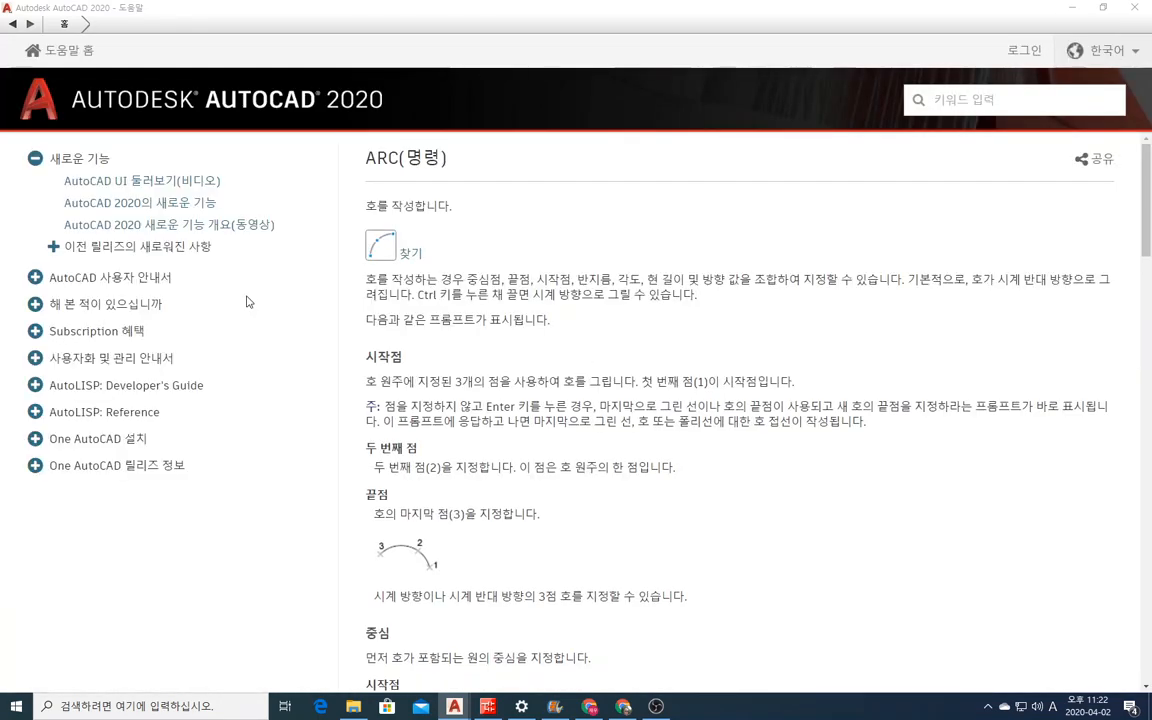
pyautogui.scroll(-6, 443, 385)
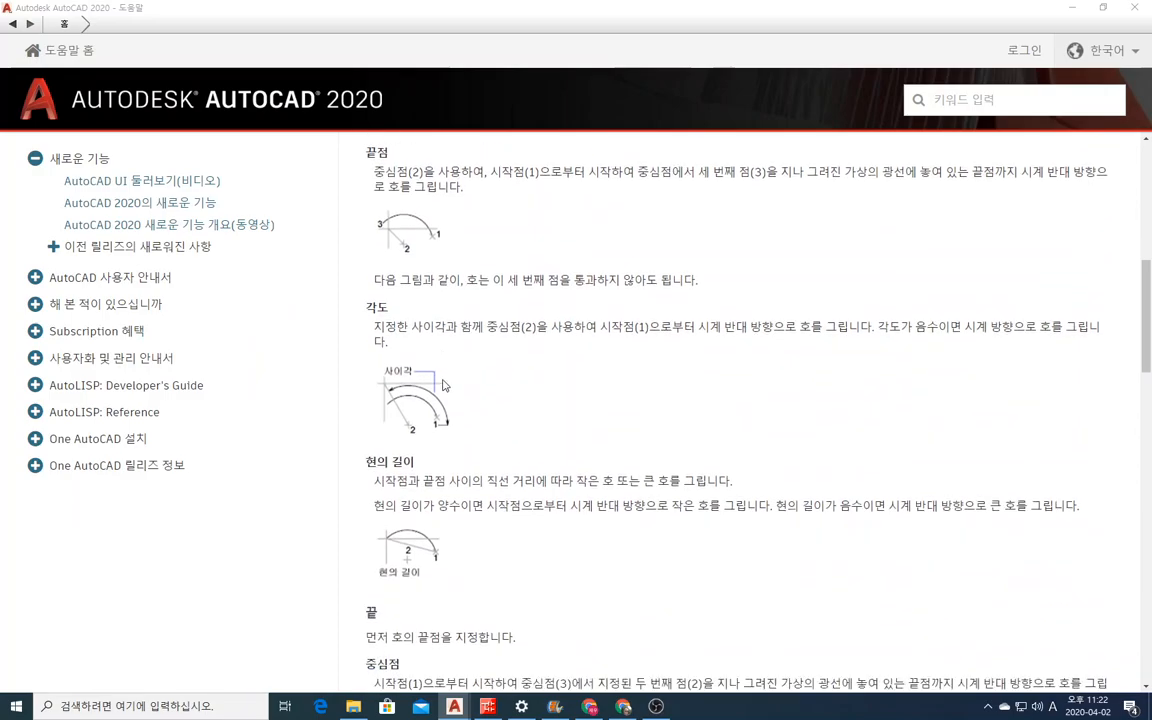
pyautogui.scroll(-12, 443, 385)
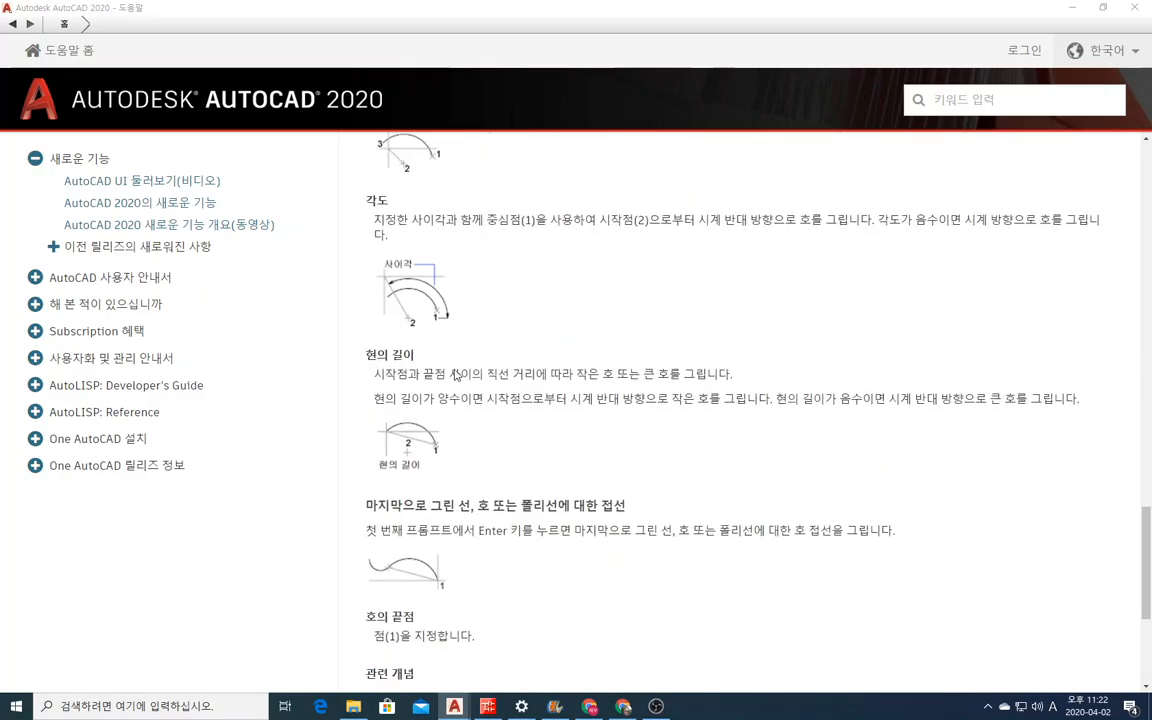
pyautogui.scroll(-3, 455, 375)
pyautogui.scroll(10, 440, 350)
pyautogui.scroll(10, 463, 362)
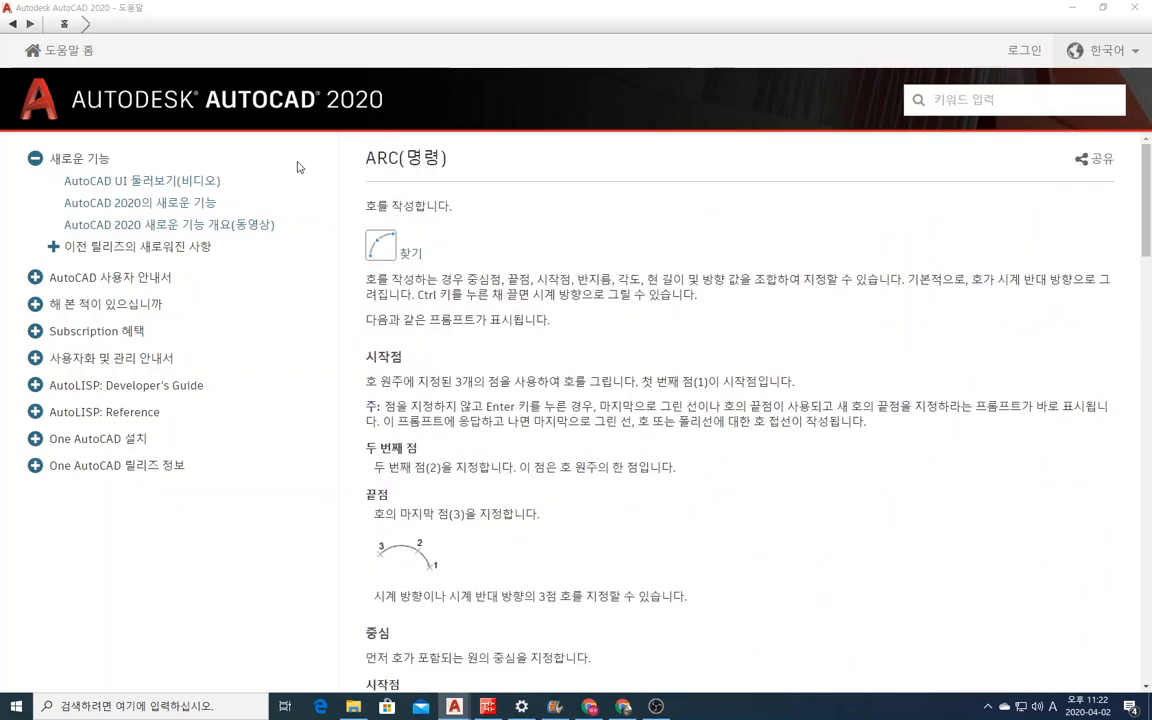
# Search the help for "arc" and look through the listed topics.
pyautogui.click(986, 106)
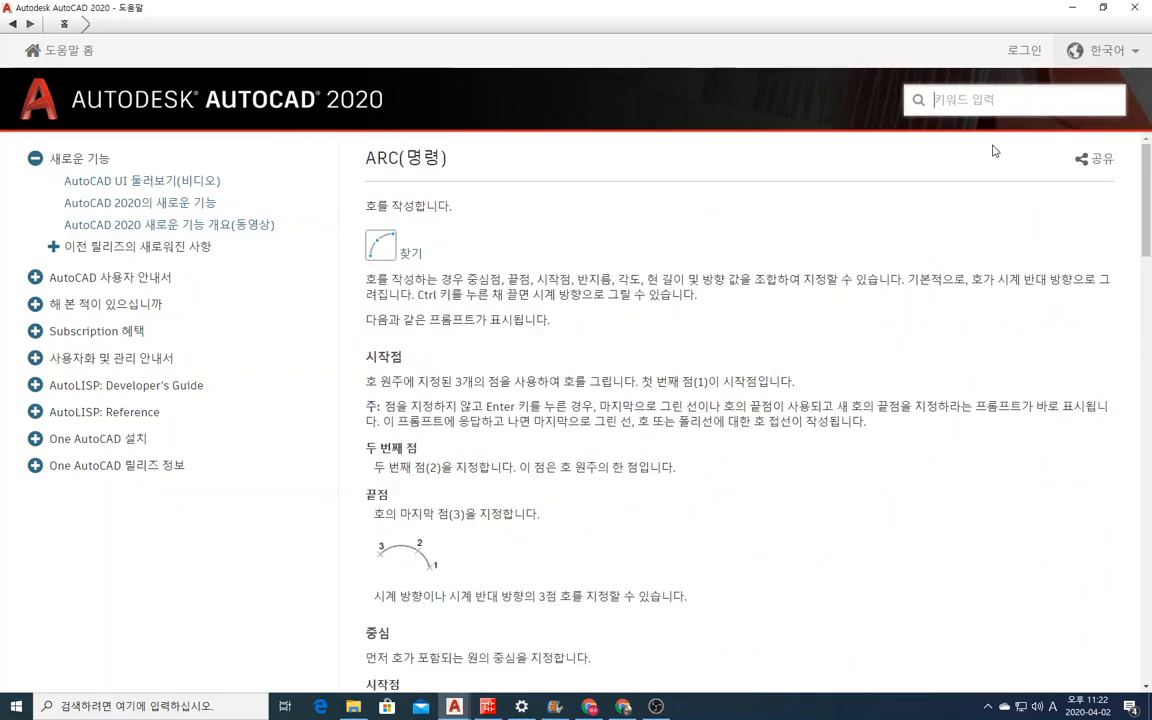
pyautogui.write('acrc')
pyautogui.press('Return')
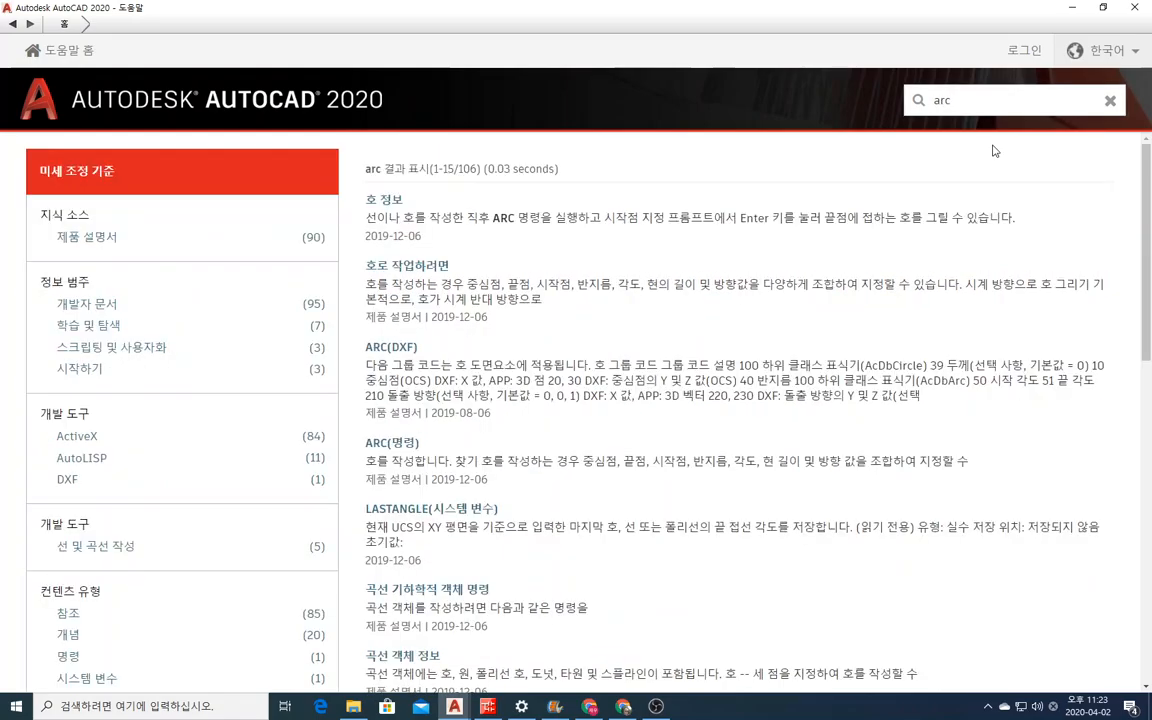
pyautogui.scroll(-3, 629, 342)
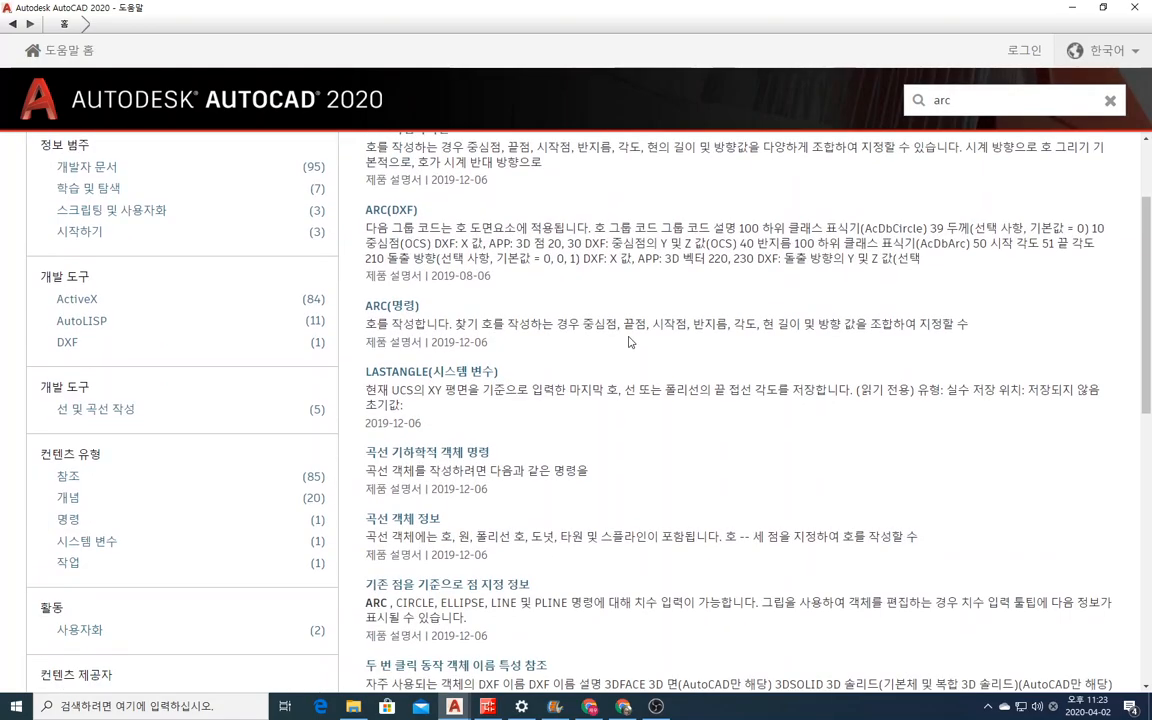
pyautogui.scroll(-3, 600, 336)
pyautogui.scroll(5, 565, 331)
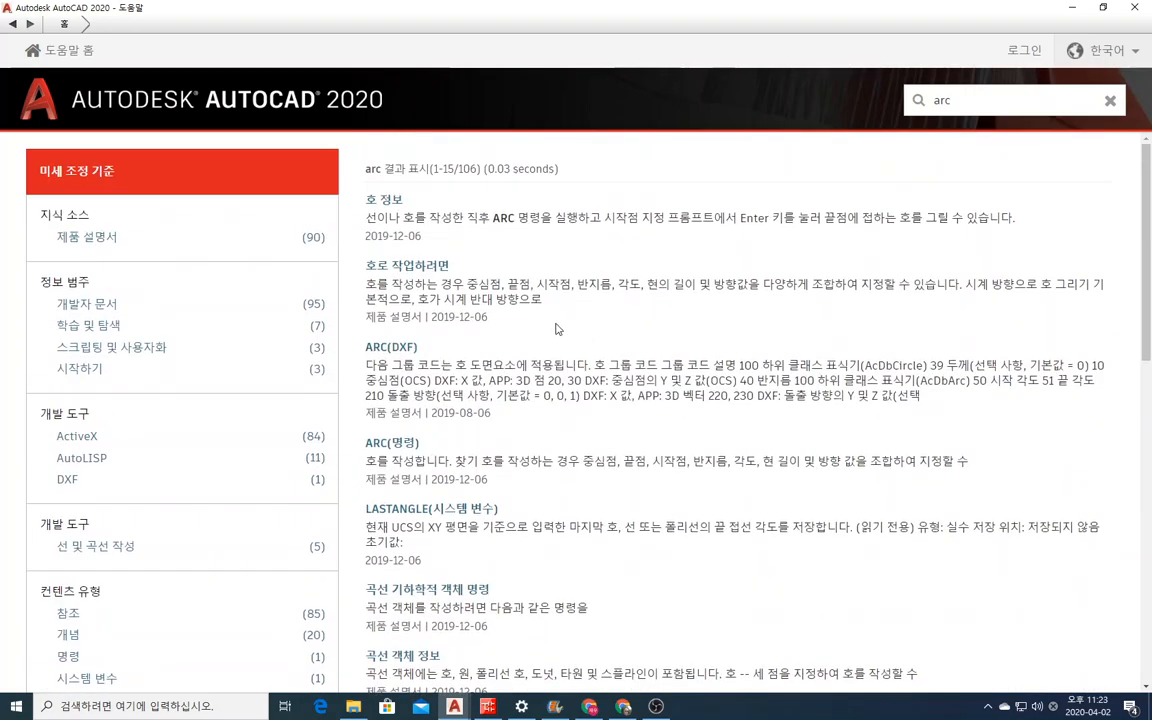
# Open the 호 정보 topic and examine its sections on the different ways of drawing an arc.
pyautogui.click(381, 203)
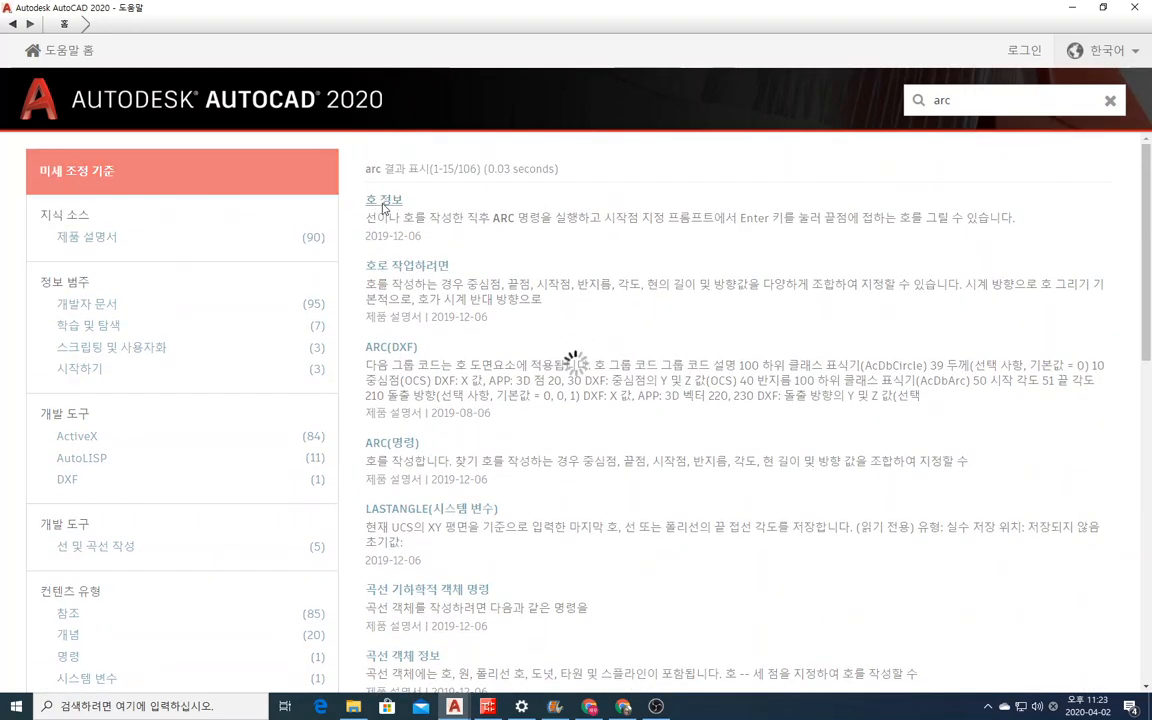
pyautogui.scroll(-5, 460, 375)
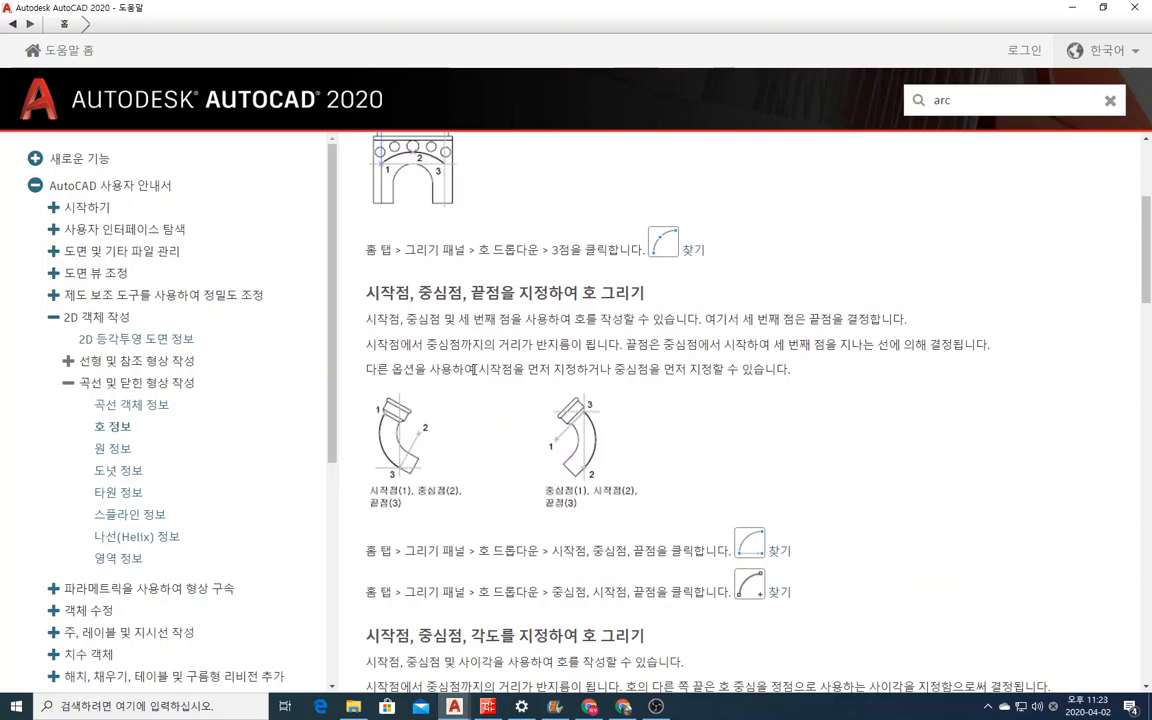
pyautogui.scroll(-1, 475, 373)
pyautogui.moveTo(396, 226); pyautogui.dragTo(518, 222)
pyautogui.click(488, 250)
pyautogui.scroll(-3, 540, 270)
pyautogui.scroll(-1, 570, 292)
pyautogui.scroll(1, 568, 291)
pyautogui.scroll(-5, 418, 254)
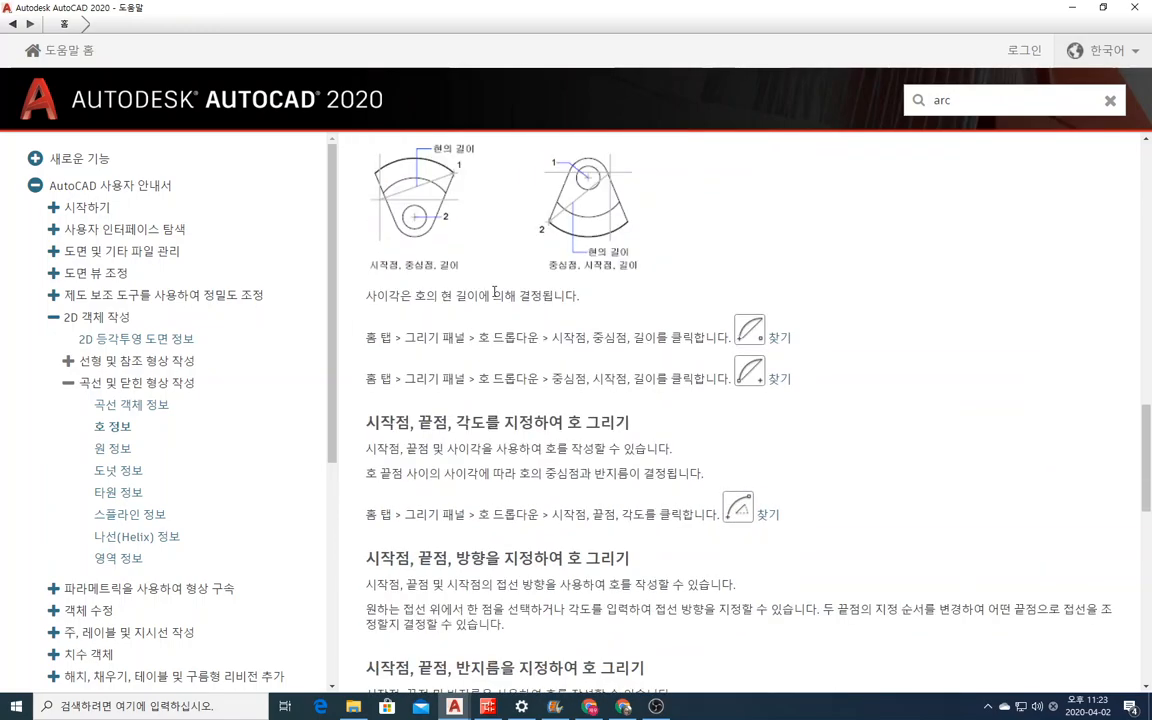
pyautogui.scroll(-2, 490, 285)
# Examine the topic's section on arcs by start point, end point and direction with its illustration, and return to the drawing.
pyautogui.moveTo(411, 218); pyautogui.dragTo(584, 218)
pyautogui.moveTo(366, 352); pyautogui.dragTo(633, 352)
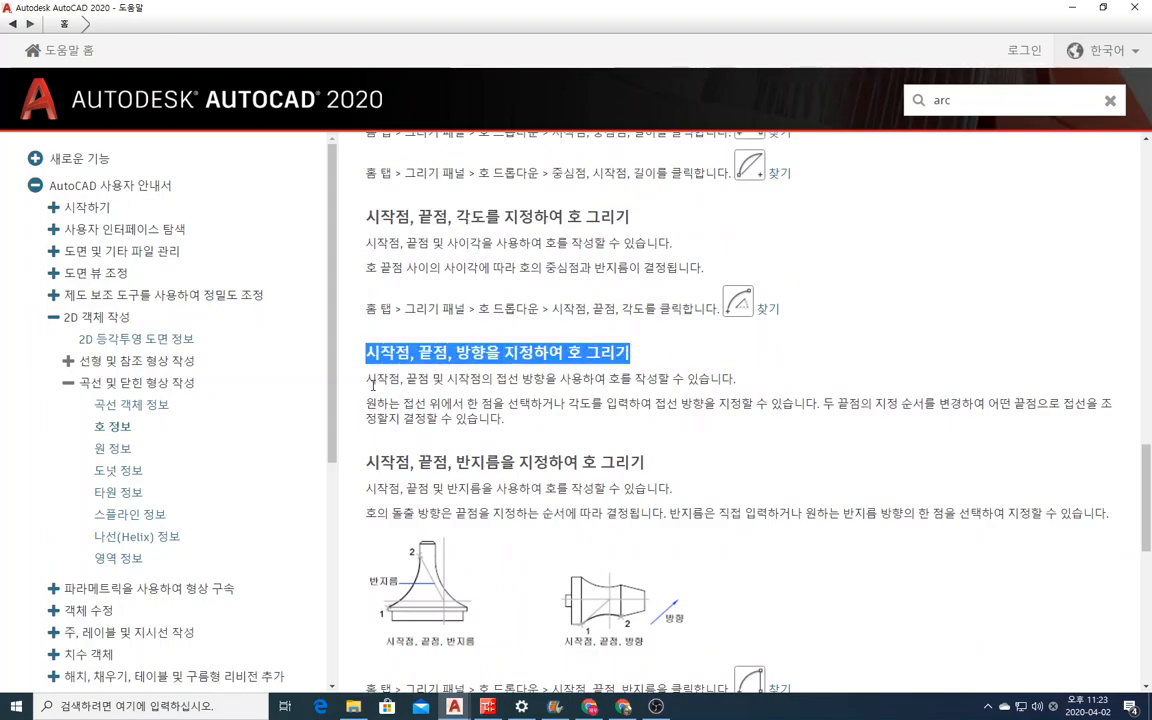
pyautogui.scroll(-3, 383, 381)
pyautogui.scroll(1, 406, 379)
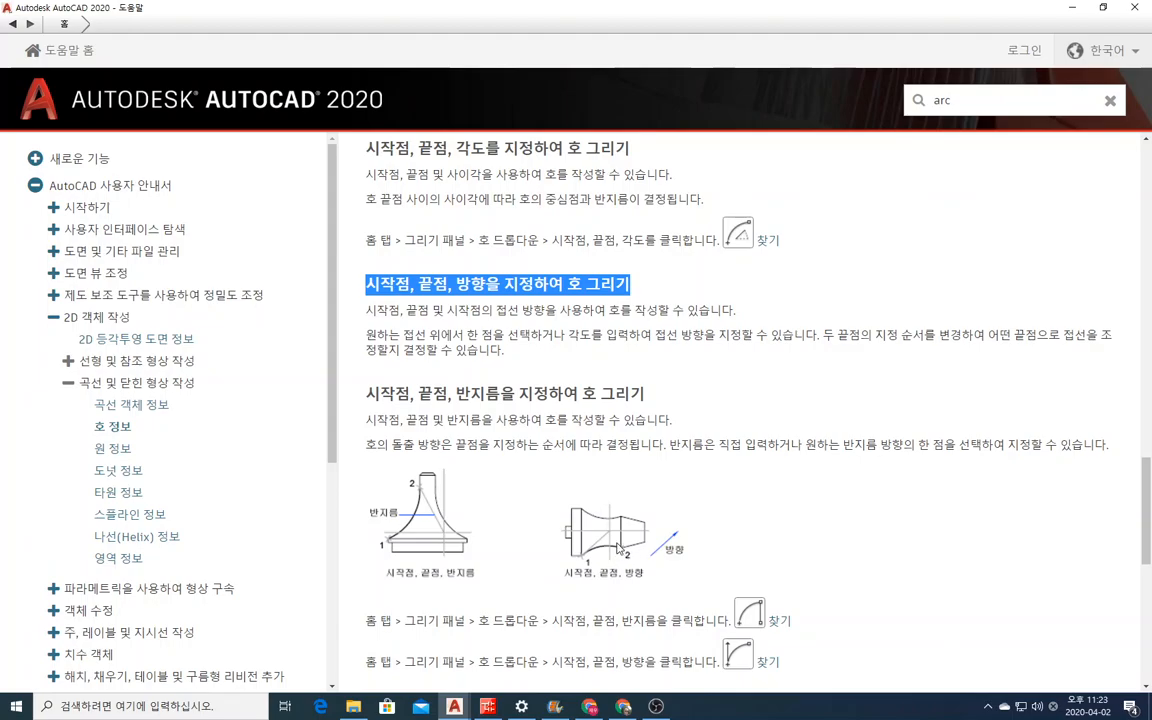
pyautogui.scroll(-3, 615, 555)
pyautogui.scroll(4, 625, 540)
pyautogui.scroll(1, 628, 538)
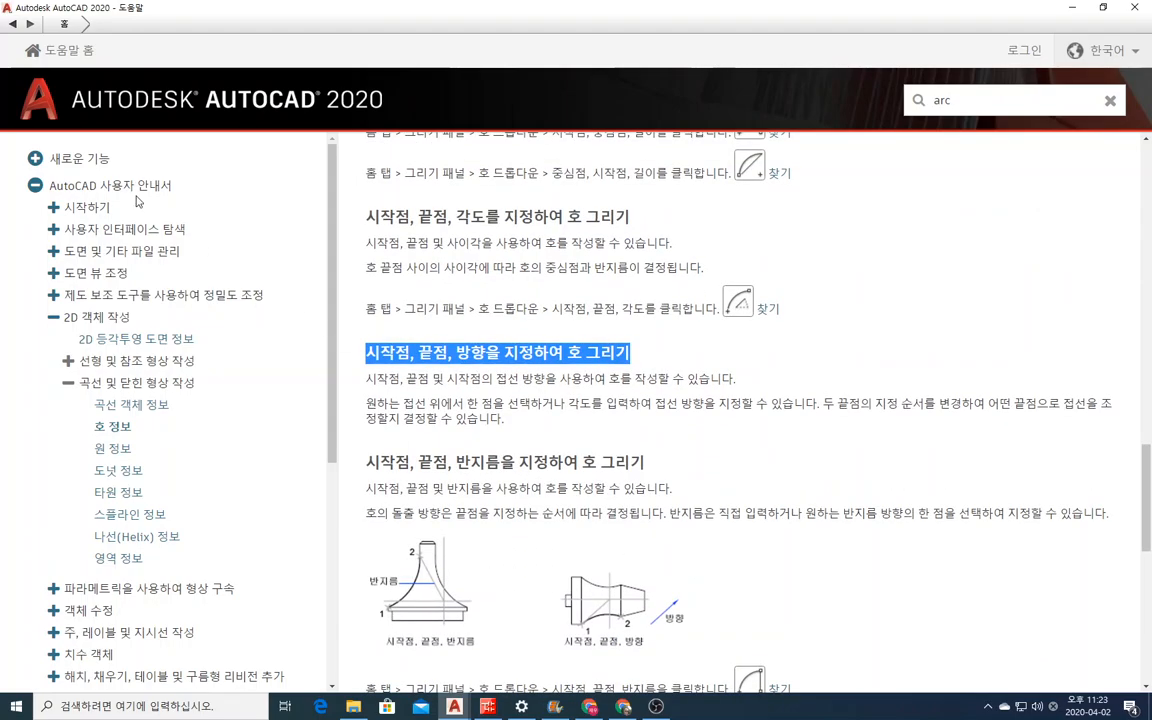
pyautogui.click(1073, 12)
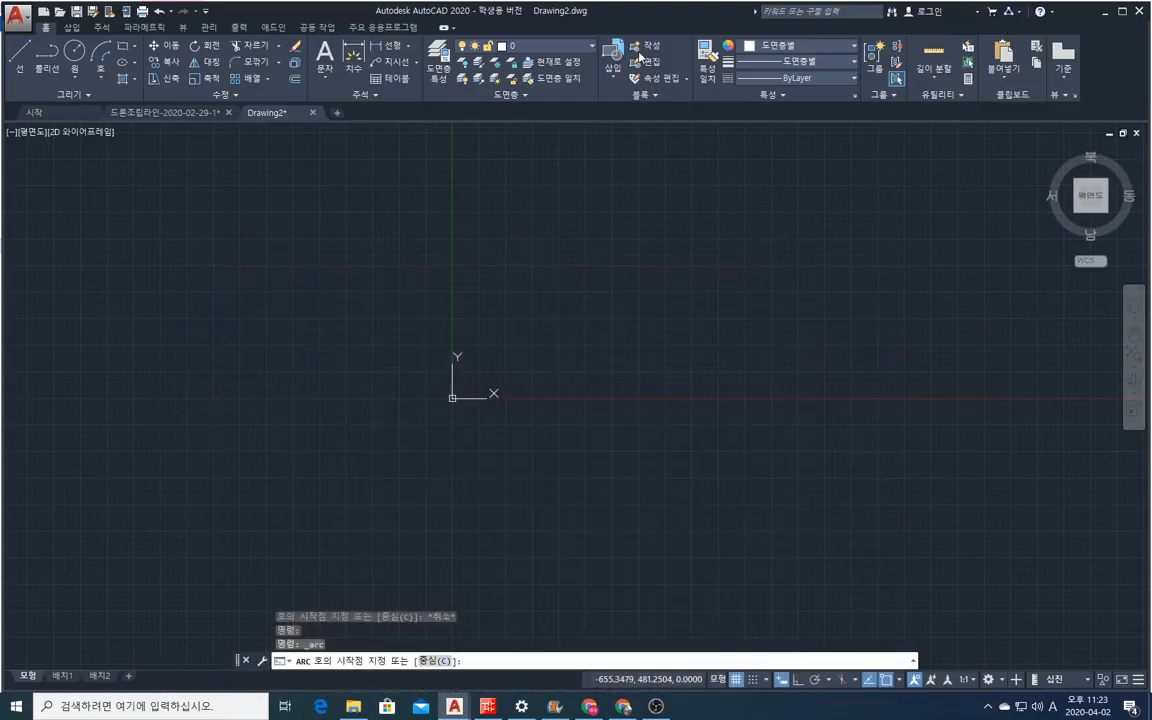
# Draw a rectangle enclosing the origin, with its lower-right corner at about 230, -64.
pyautogui.click(101, 79)
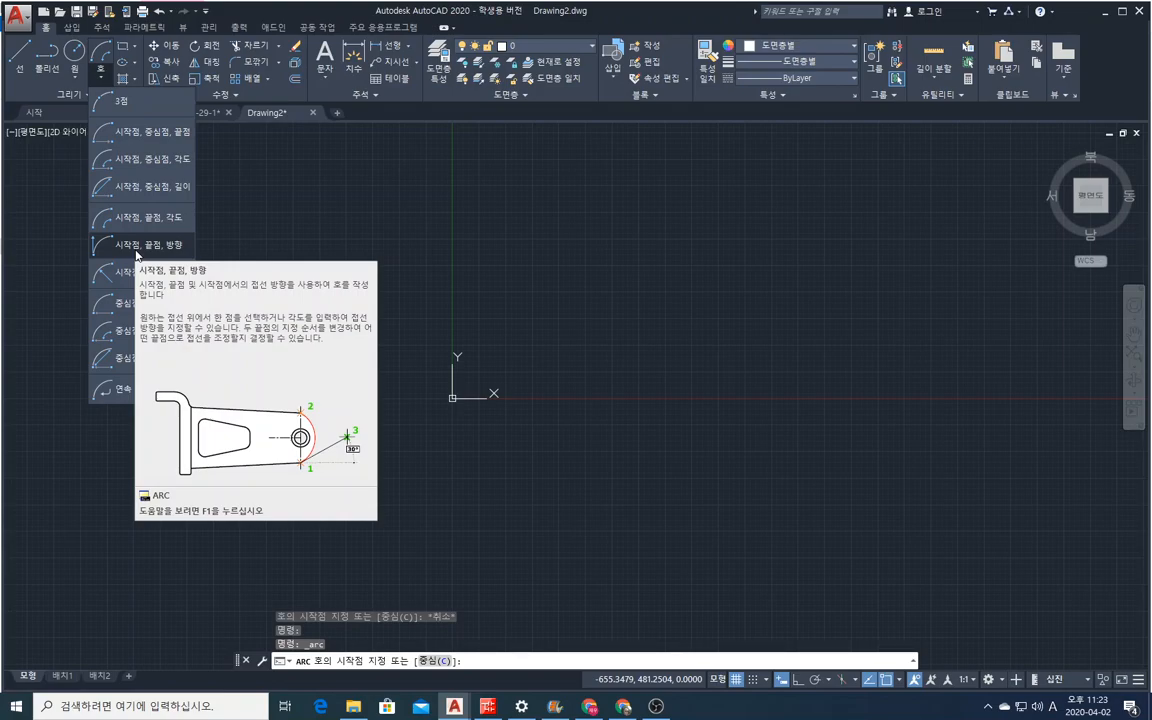
pyautogui.click(18, 58)
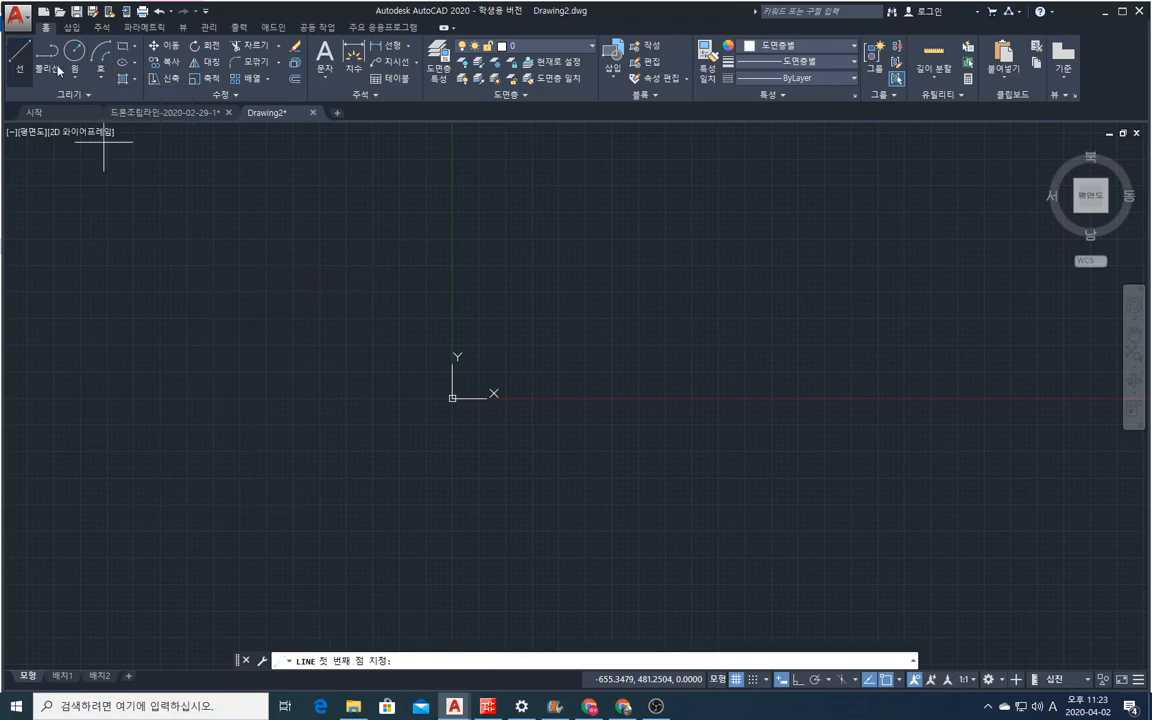
pyautogui.click(124, 47)
pyautogui.click(242, 237)
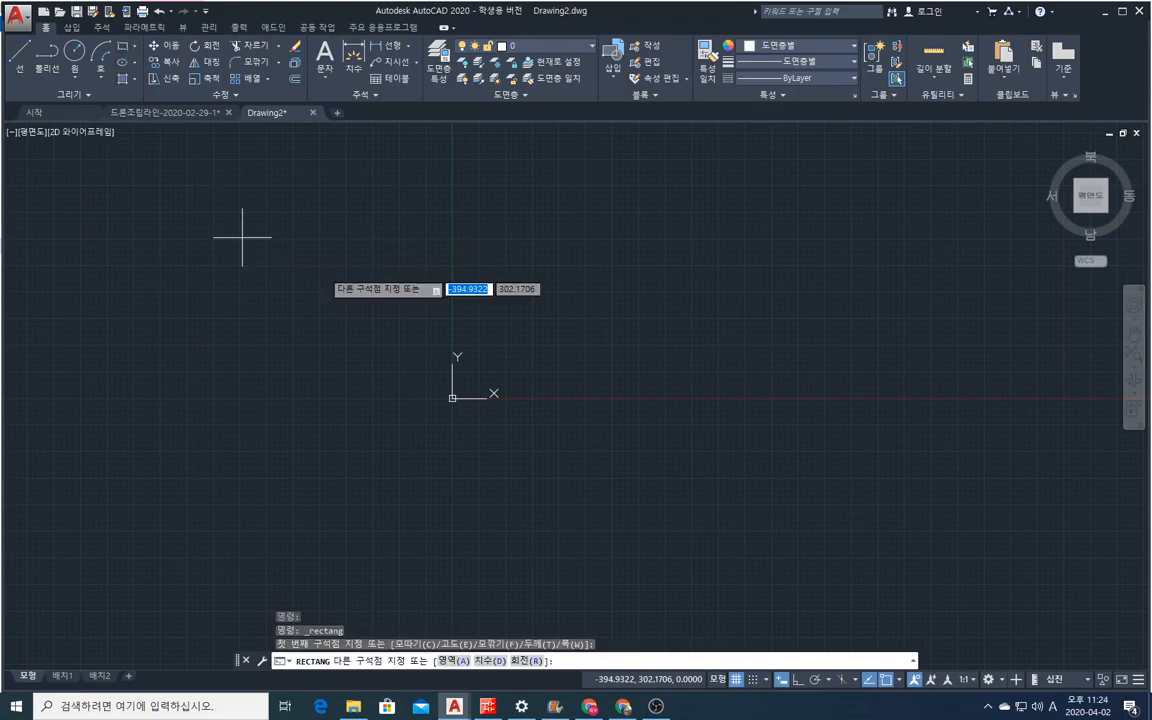
pyautogui.click(575, 432)
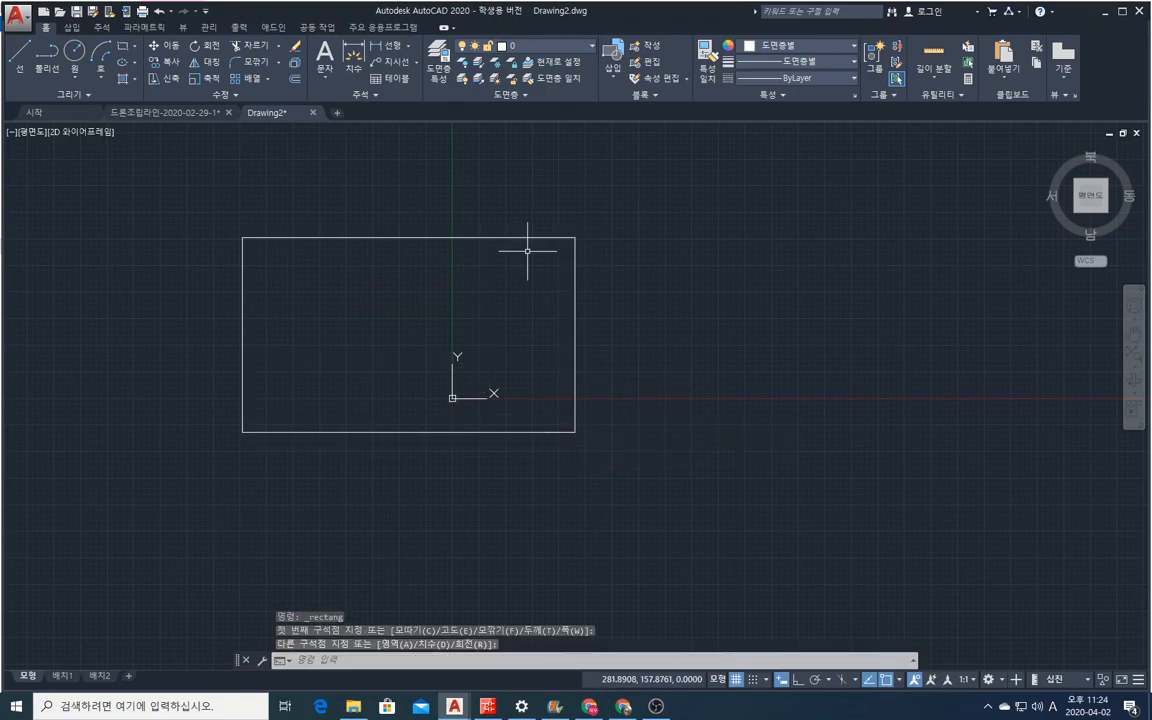
# Draw a Start, End, Direction arc from the rectangle's upper-right corner to its lower-right corner with a tangent direction of 30 degrees.
pyautogui.click(108, 80)
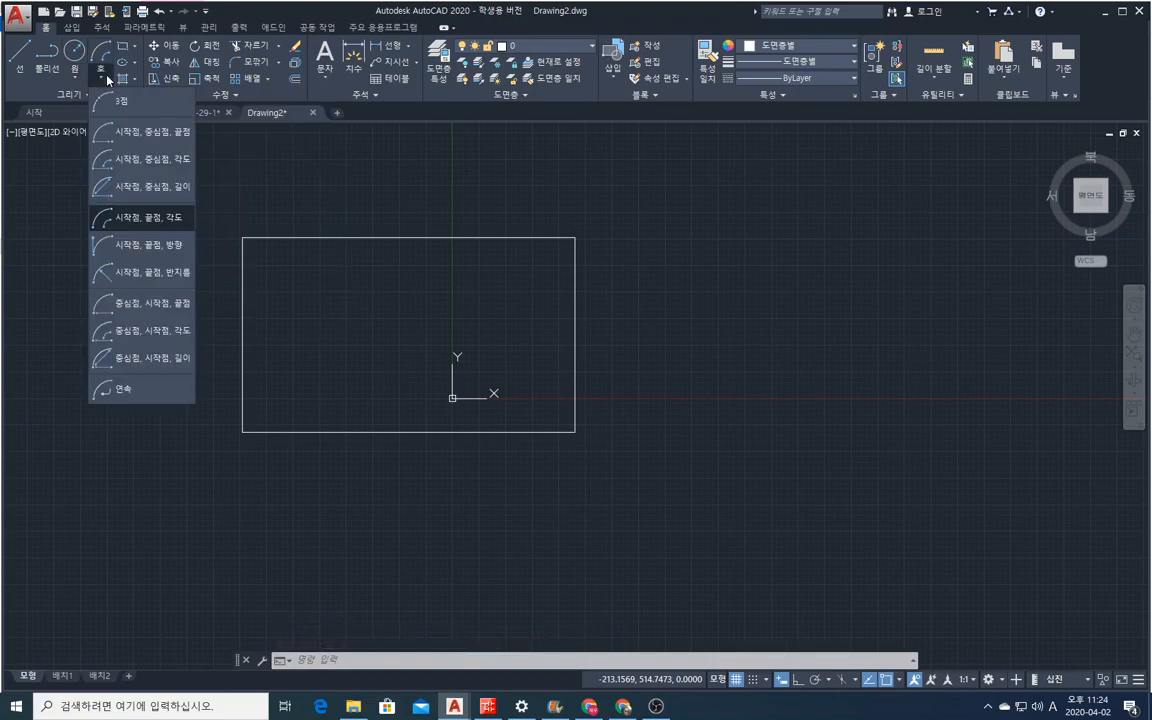
pyautogui.click(135, 219)
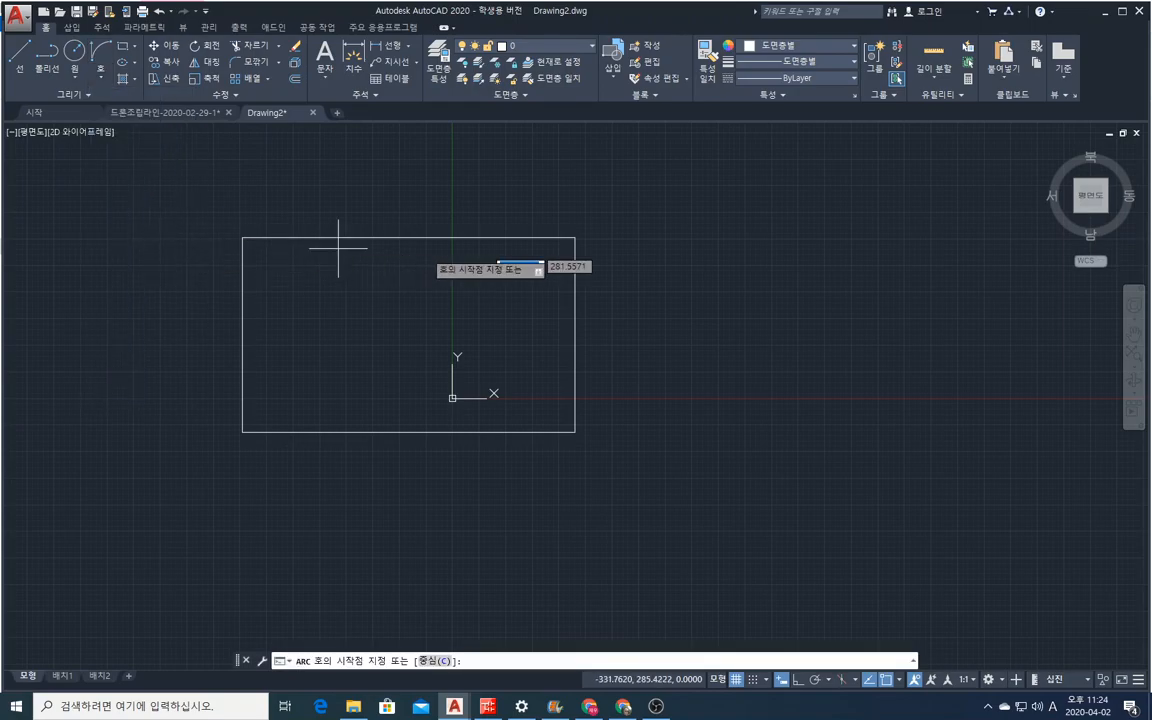
pyautogui.click(575, 238)
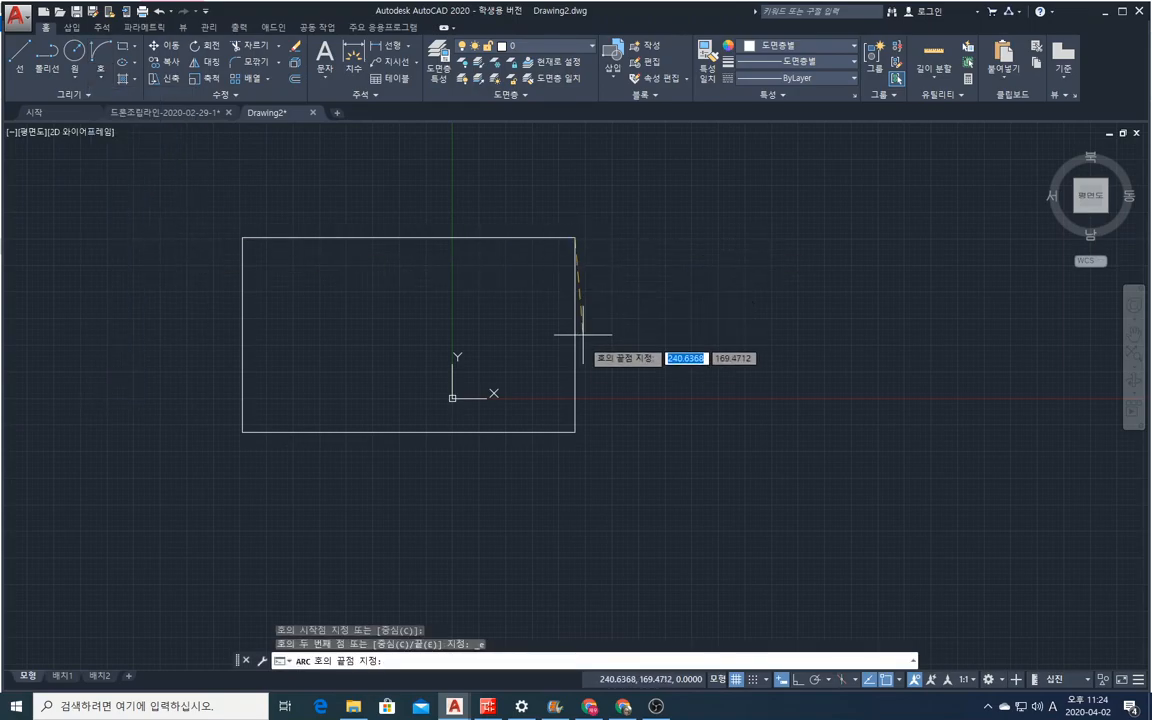
pyautogui.click(575, 432)
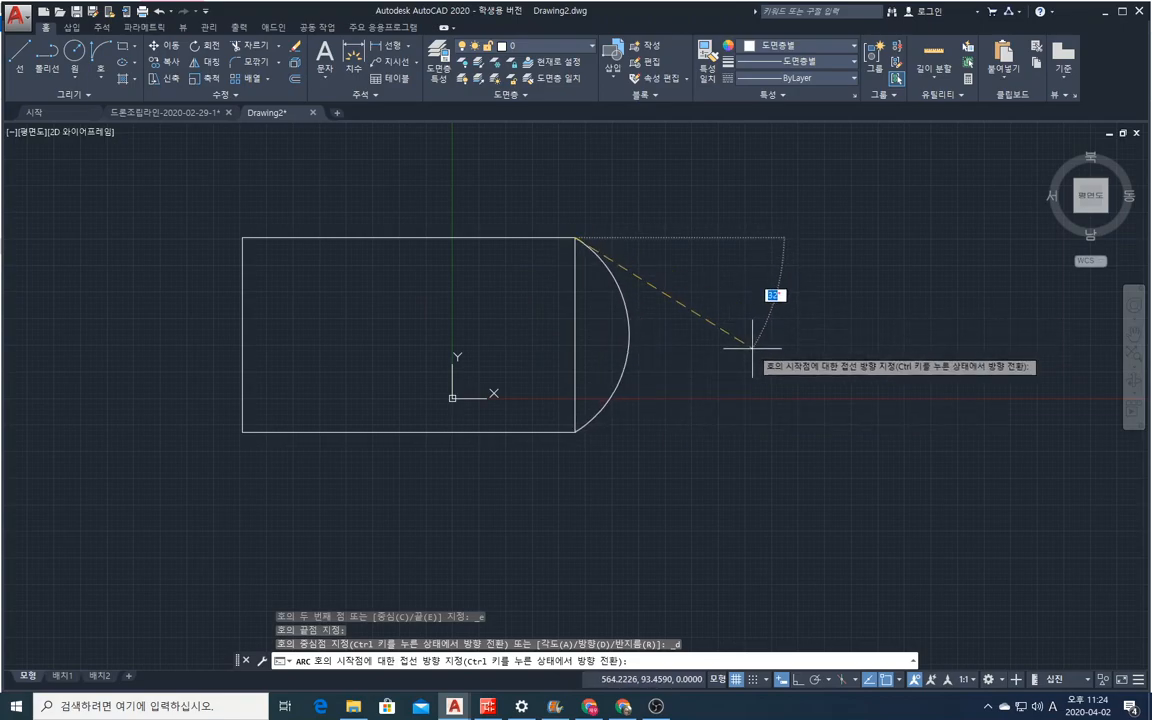
pyautogui.write('30')
pyautogui.press('Return')
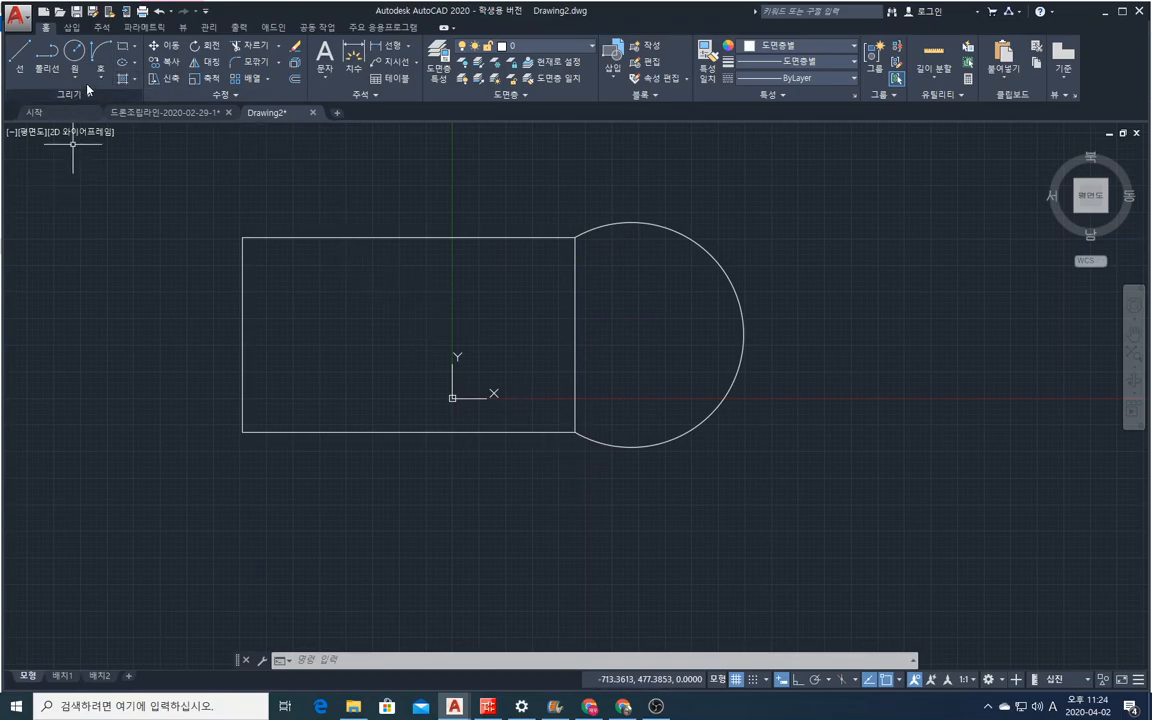
# Erase the 30-degree direction arc from the rectangle's right side.
pyautogui.click(295, 48)
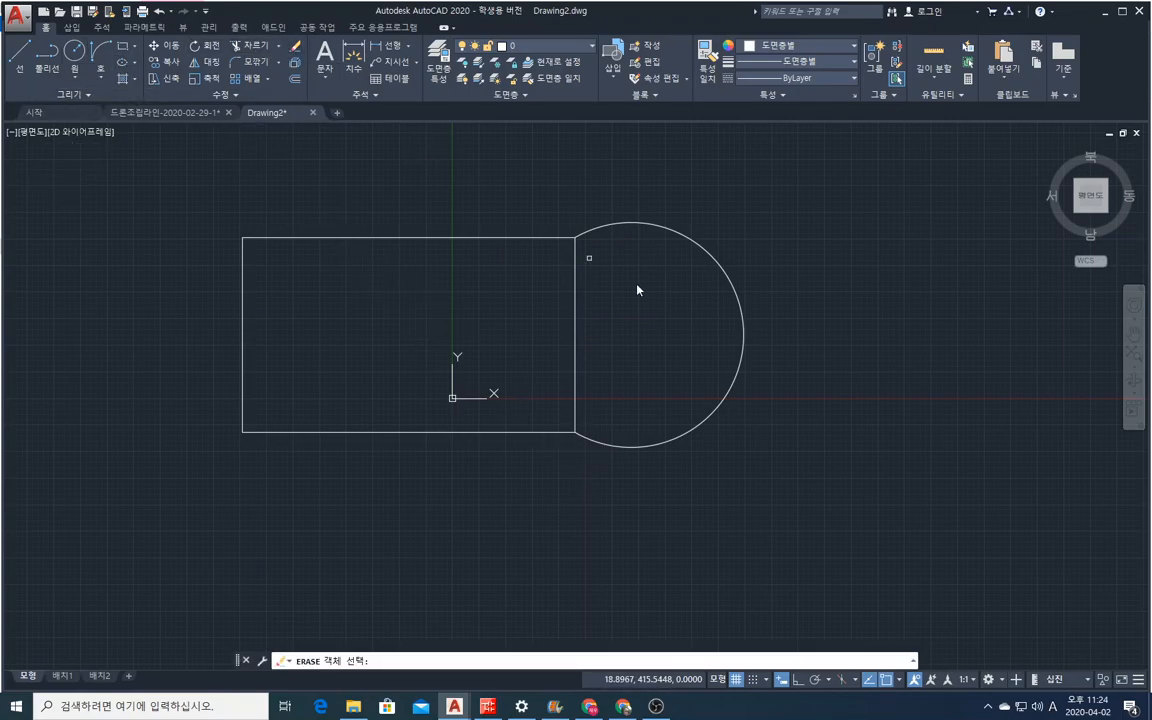
pyautogui.click(815, 398)
pyautogui.click(684, 229)
pyautogui.press('Return')
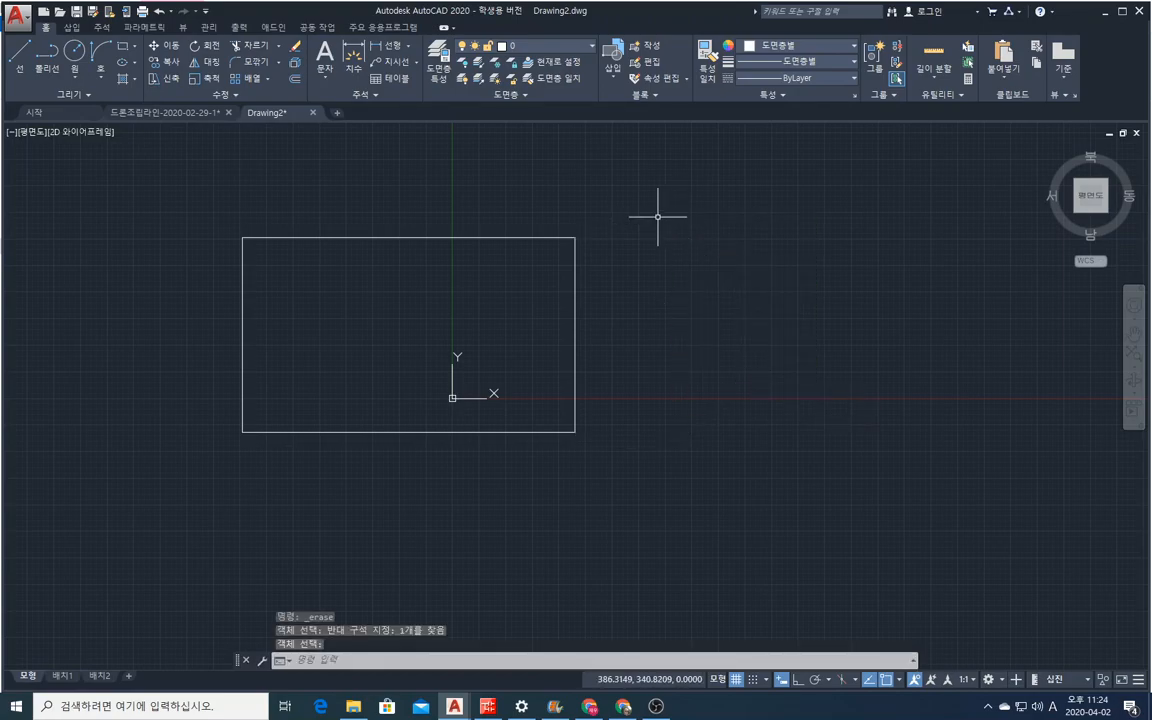
# Draw a Start, End, Radius arc from the rectangle's upper-right corner to its lower-right corner, picking the radius freehand outside the right edge.
pyautogui.click(100, 76)
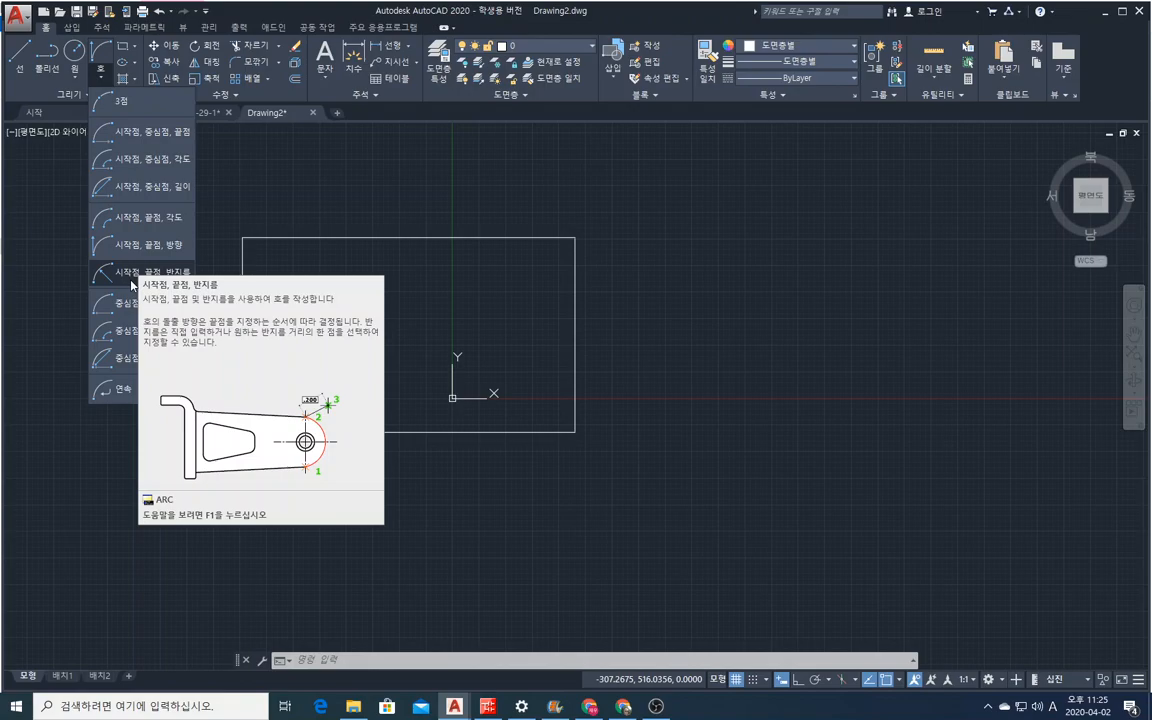
pyautogui.click(130, 274)
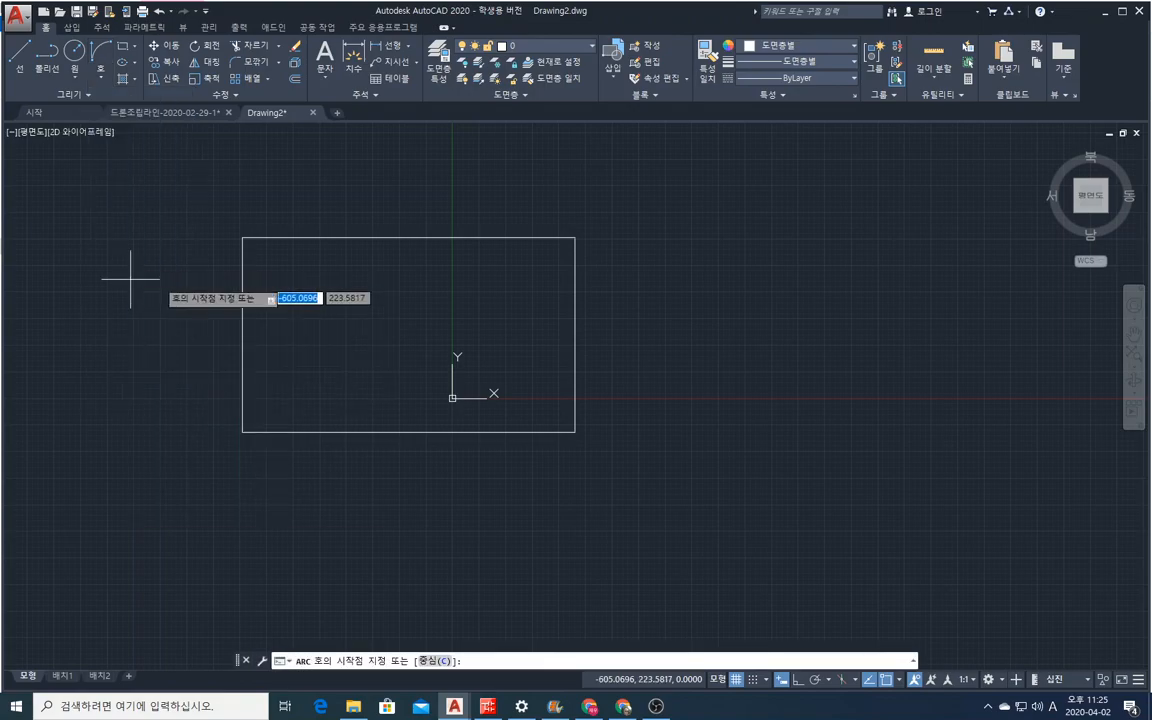
pyautogui.click(574, 238)
pyautogui.click(580, 433)
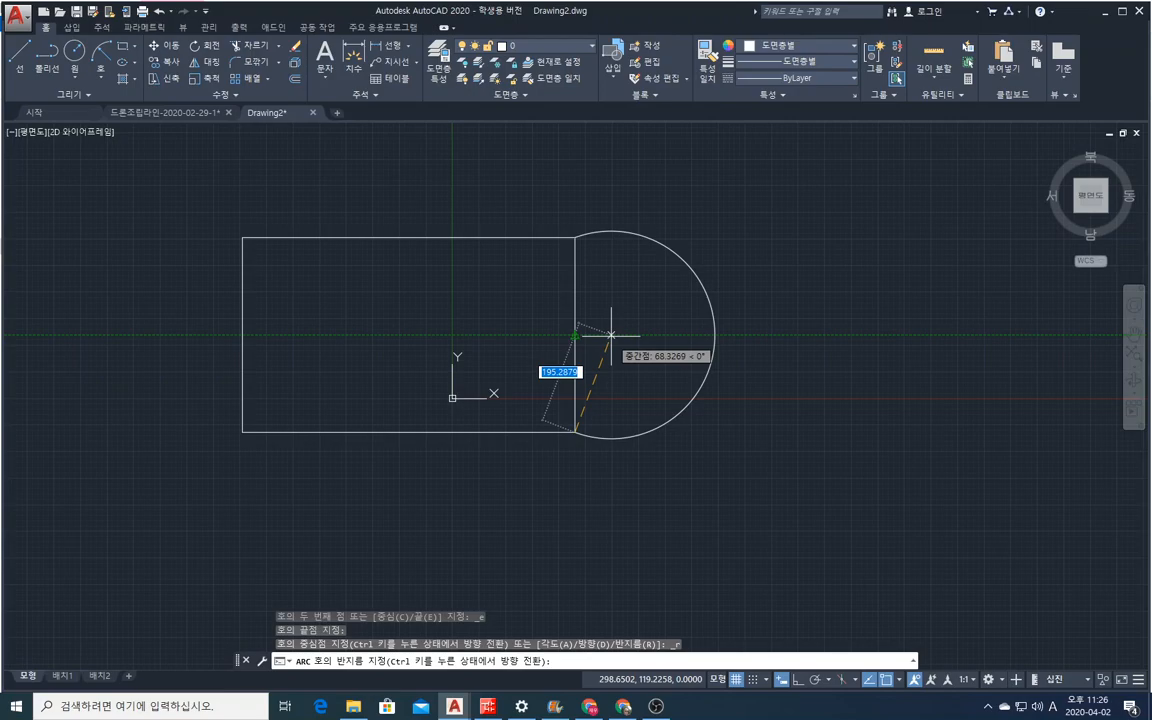
pyautogui.click(648, 420)
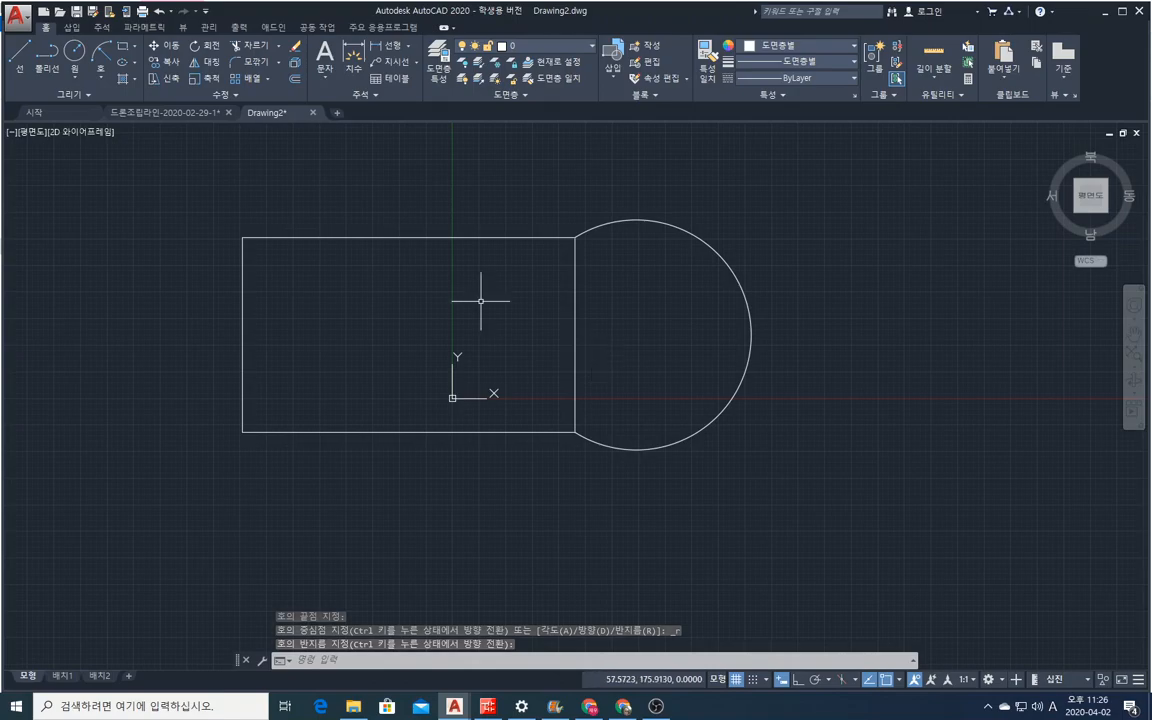
# Erase the freehand-radius arc beside the rectangle's right edge.
pyautogui.click(295, 46)
pyautogui.click(765, 280)
pyautogui.click(697, 321)
pyautogui.press('space')
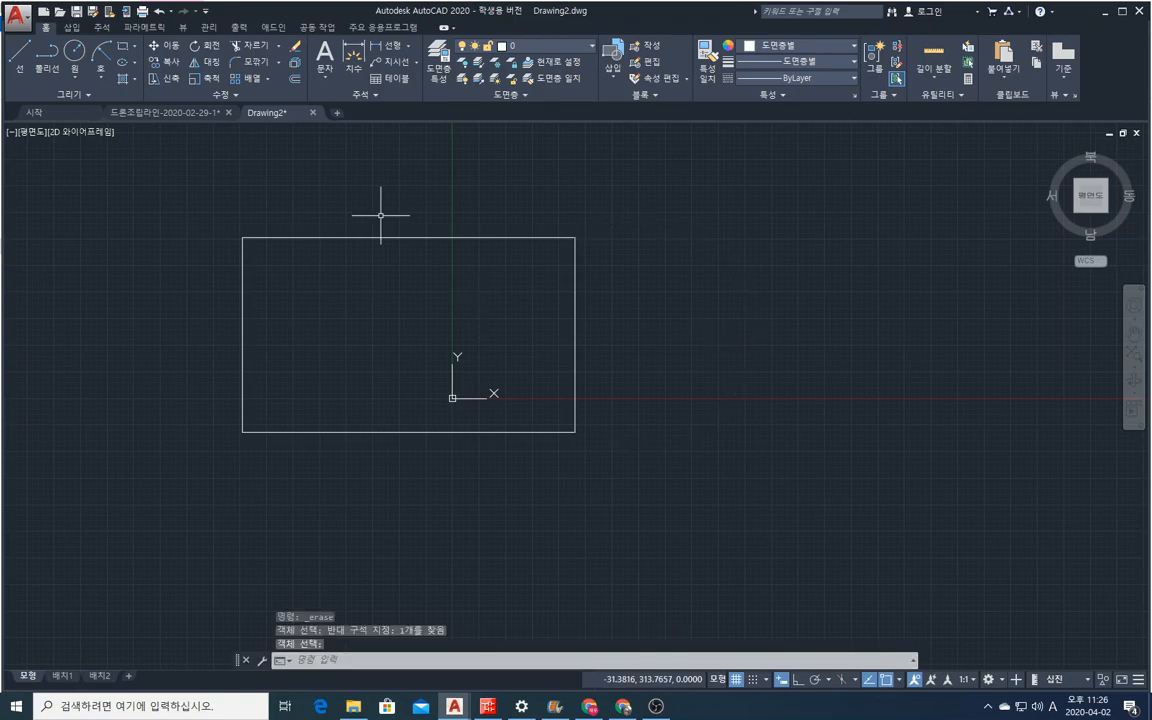
# Draw a Center, Start, End arc centred on the rectangle's upper-right corner, from the right edge's midpoint counterclockwise to a freehand end above the top edge.
pyautogui.click(99, 80)
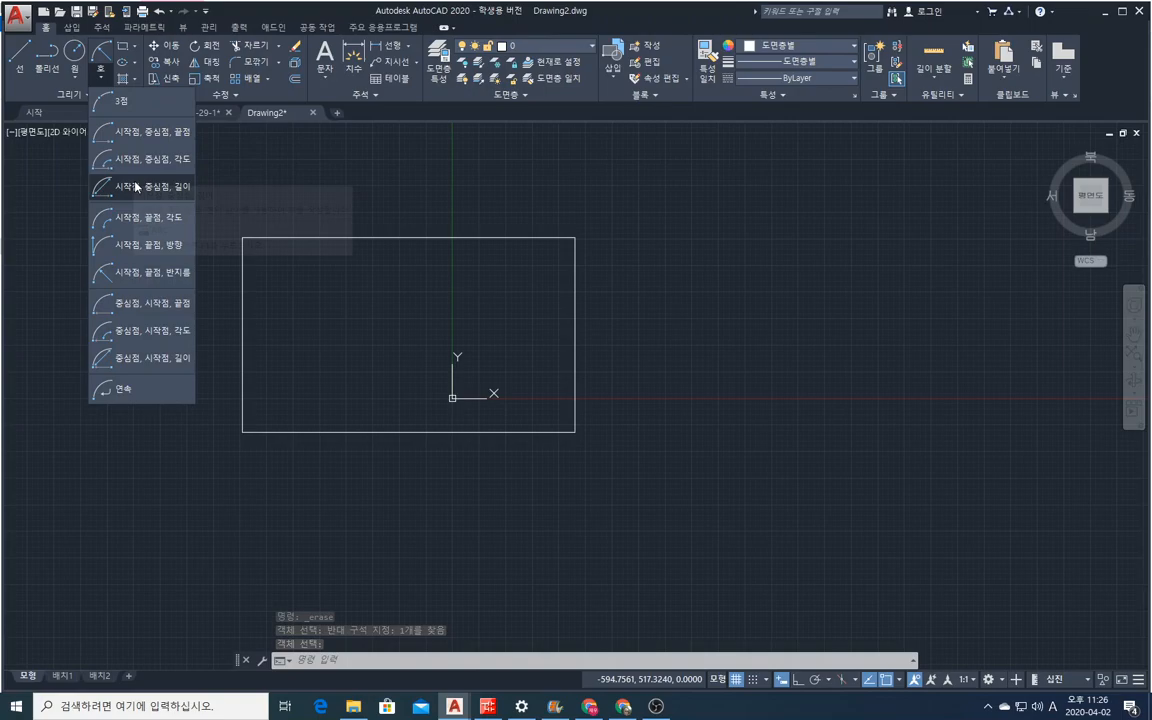
pyautogui.click(128, 317)
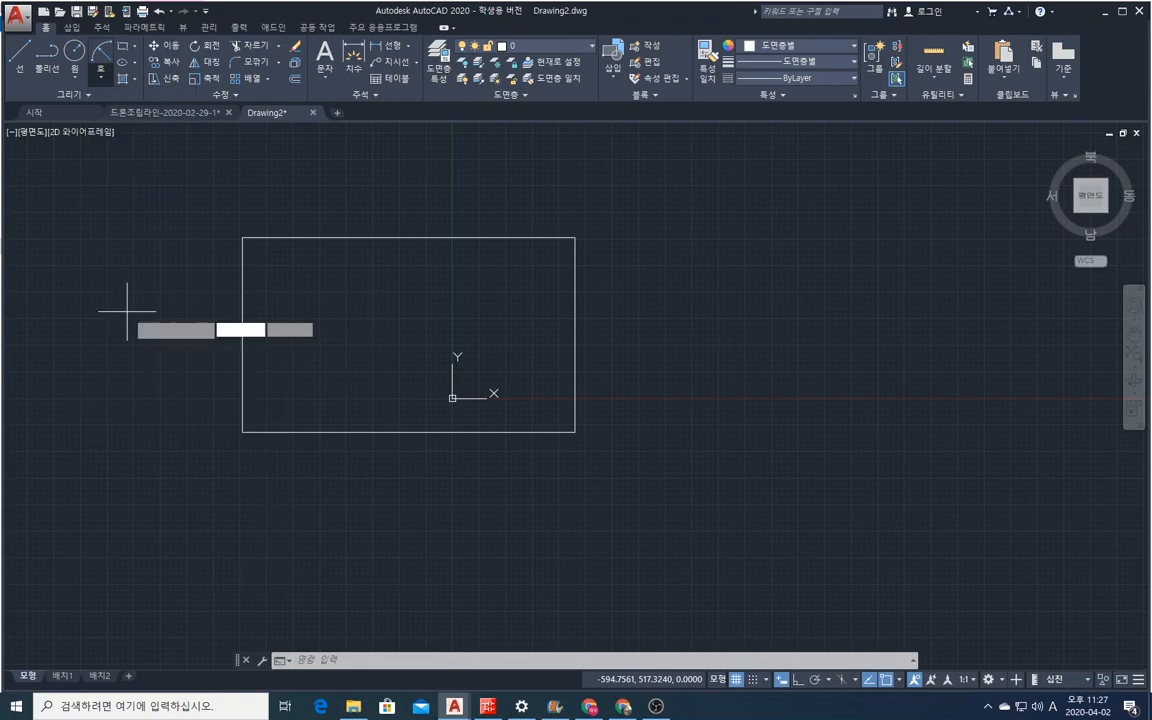
pyautogui.click(575, 238)
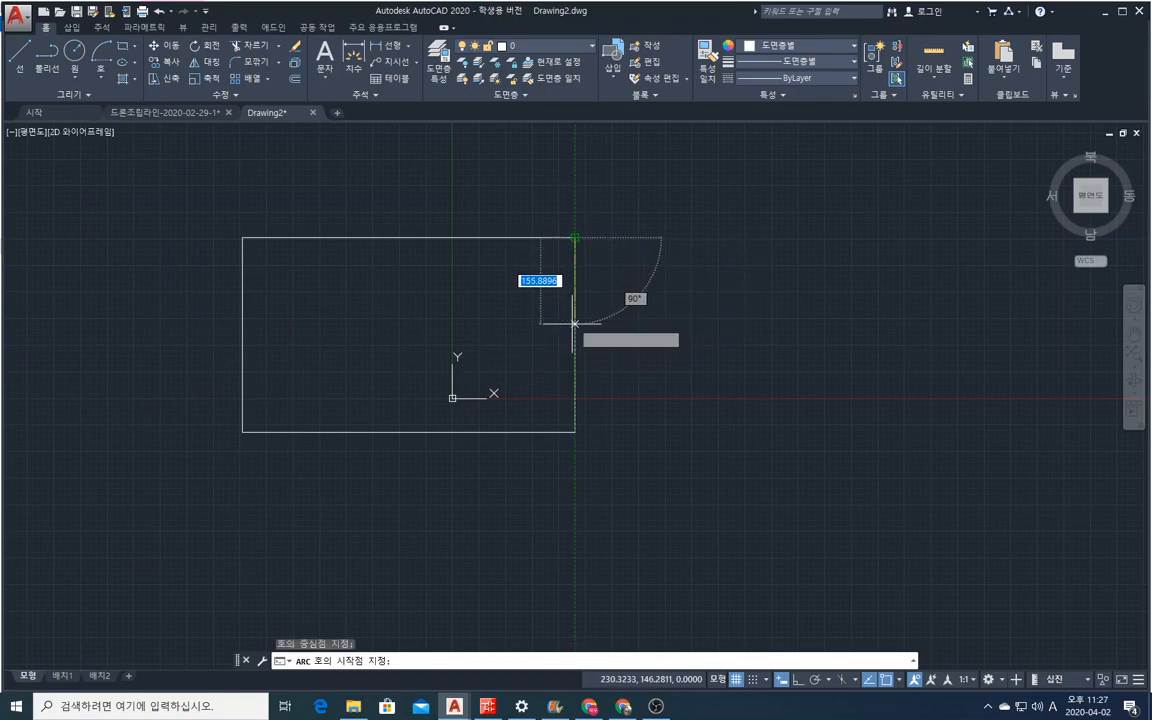
pyautogui.click(575, 334)
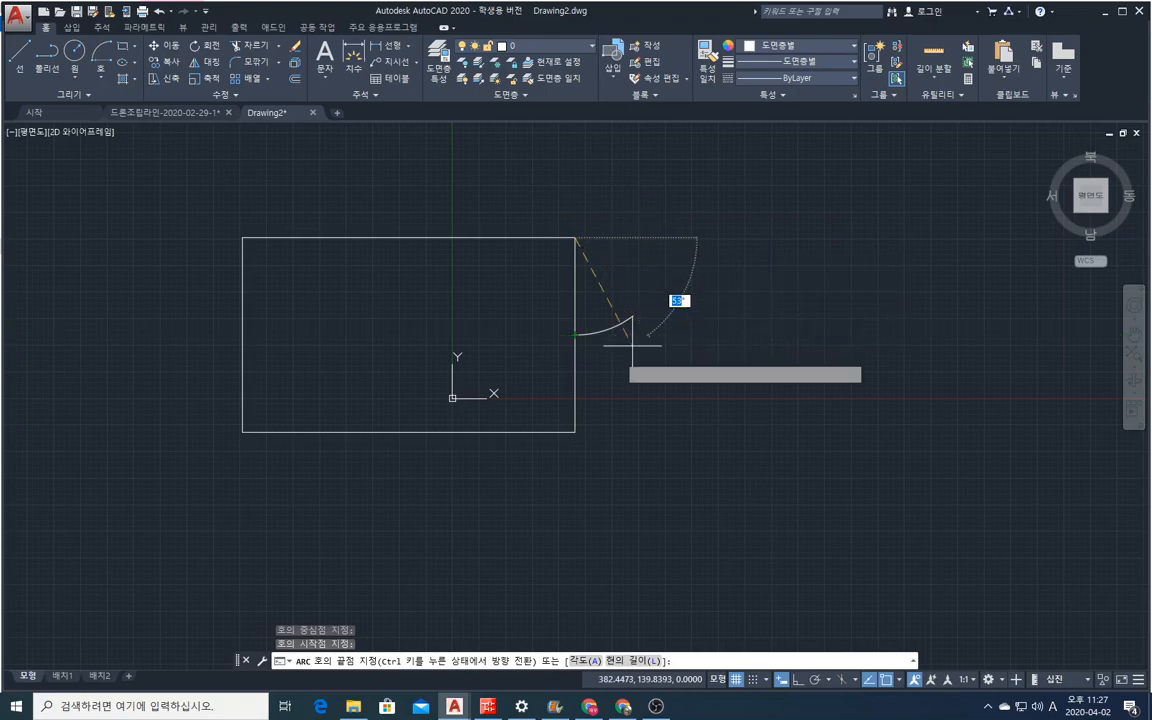
pyautogui.click(543, 193)
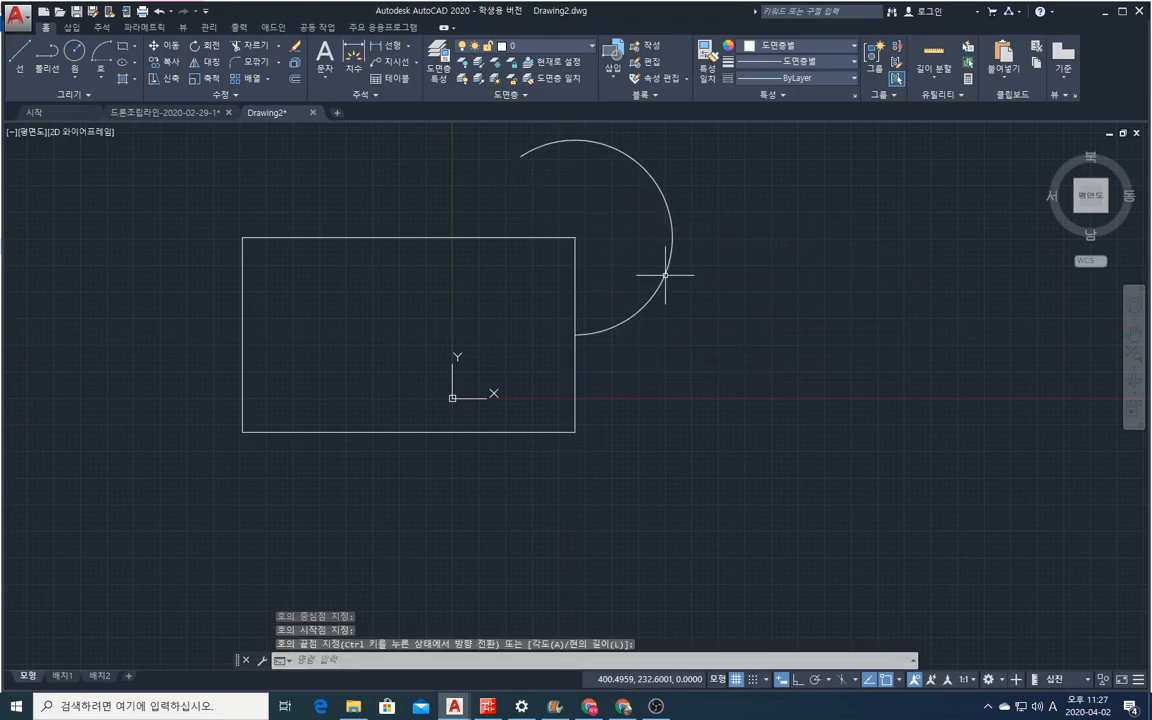
# Draw a three-point arc from the rectangle's upper-right corner through the right edge's midpoint, ending freehand just outside the right edge.
pyautogui.rightClick(479, 213)
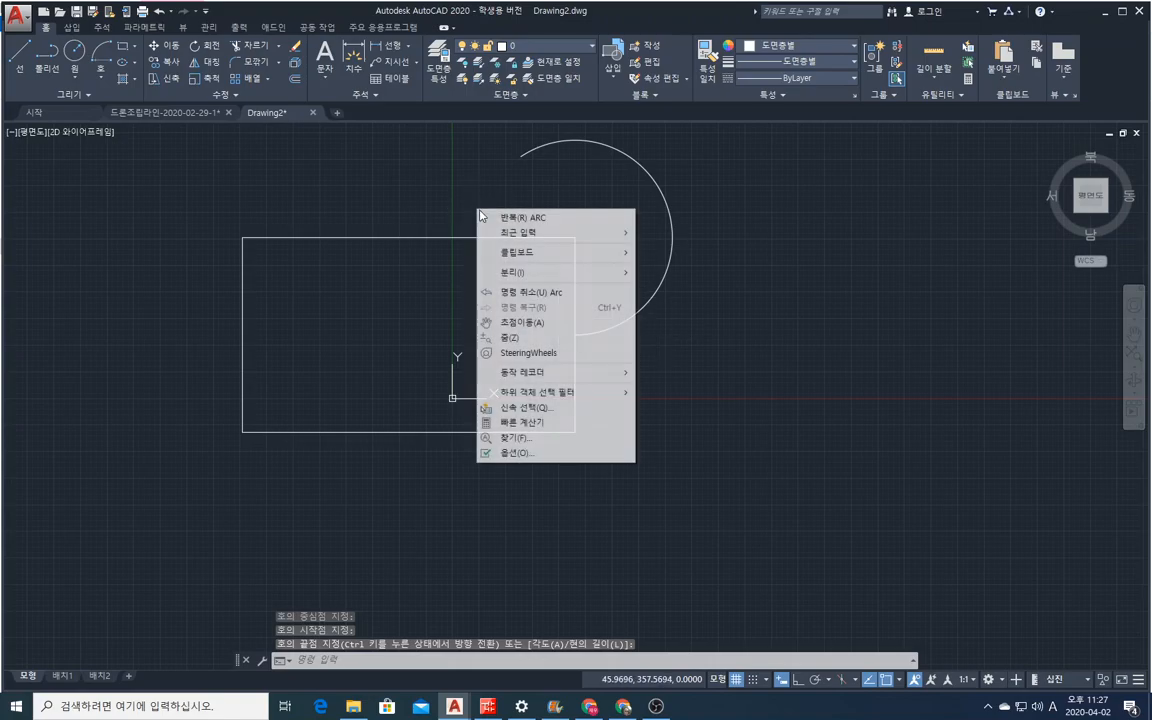
pyautogui.click(488, 217)
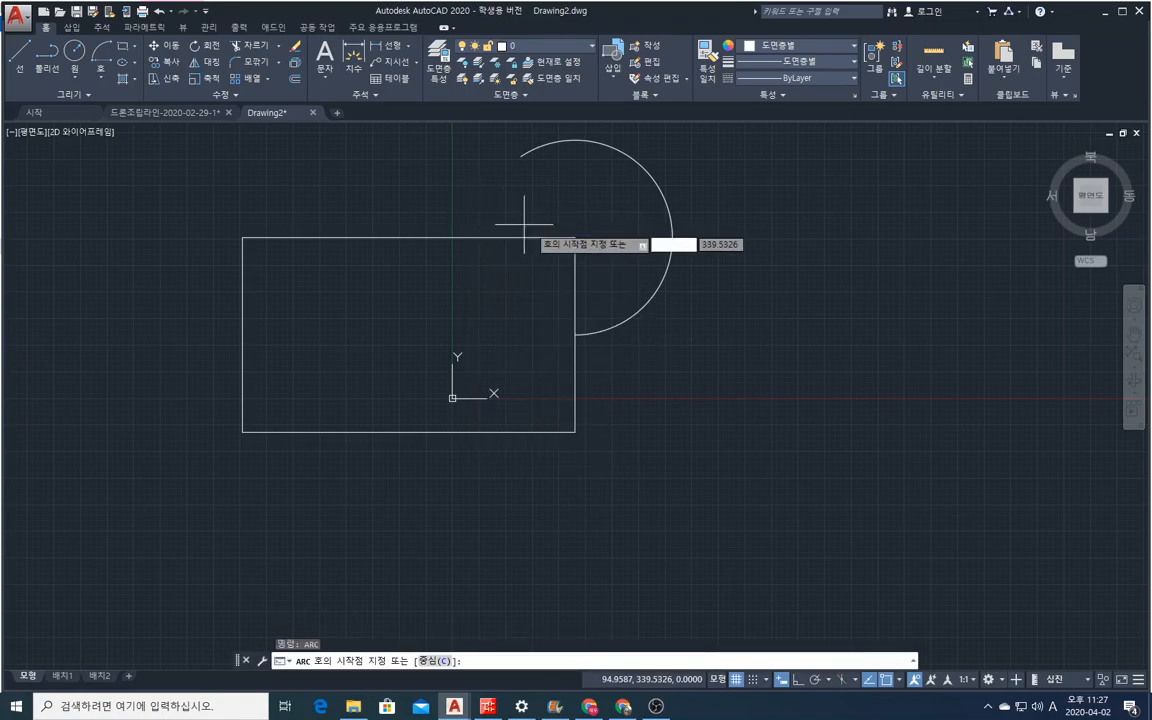
pyautogui.click(575, 238)
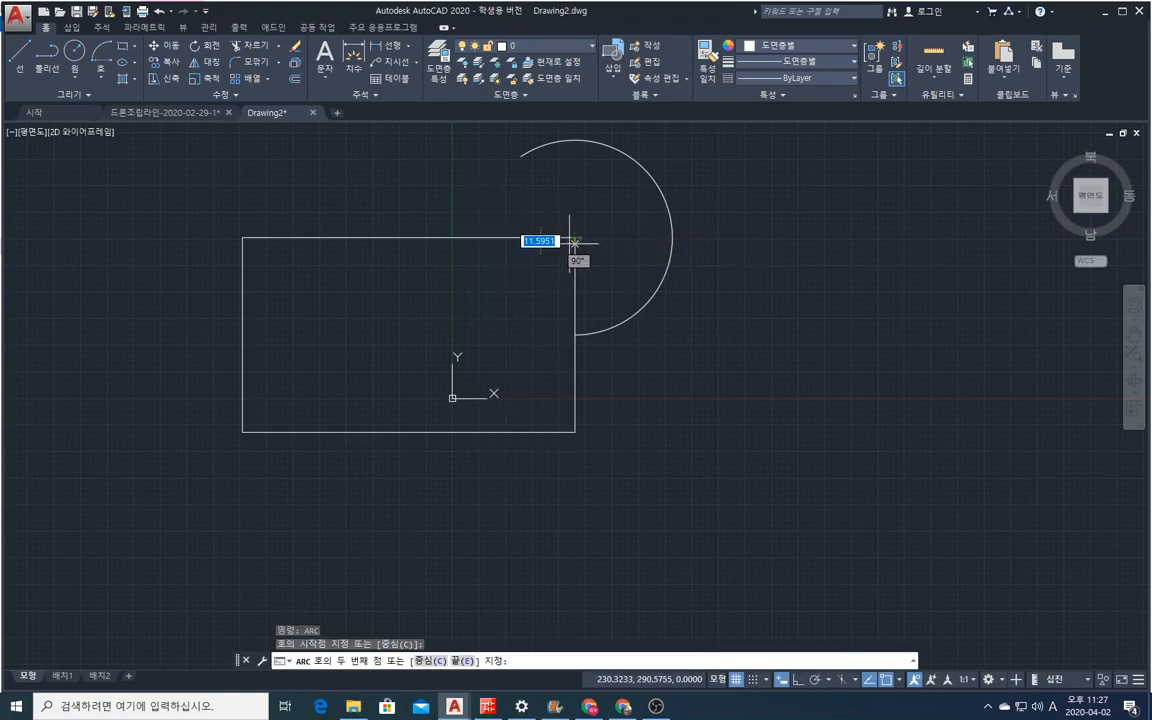
pyautogui.click(575, 334)
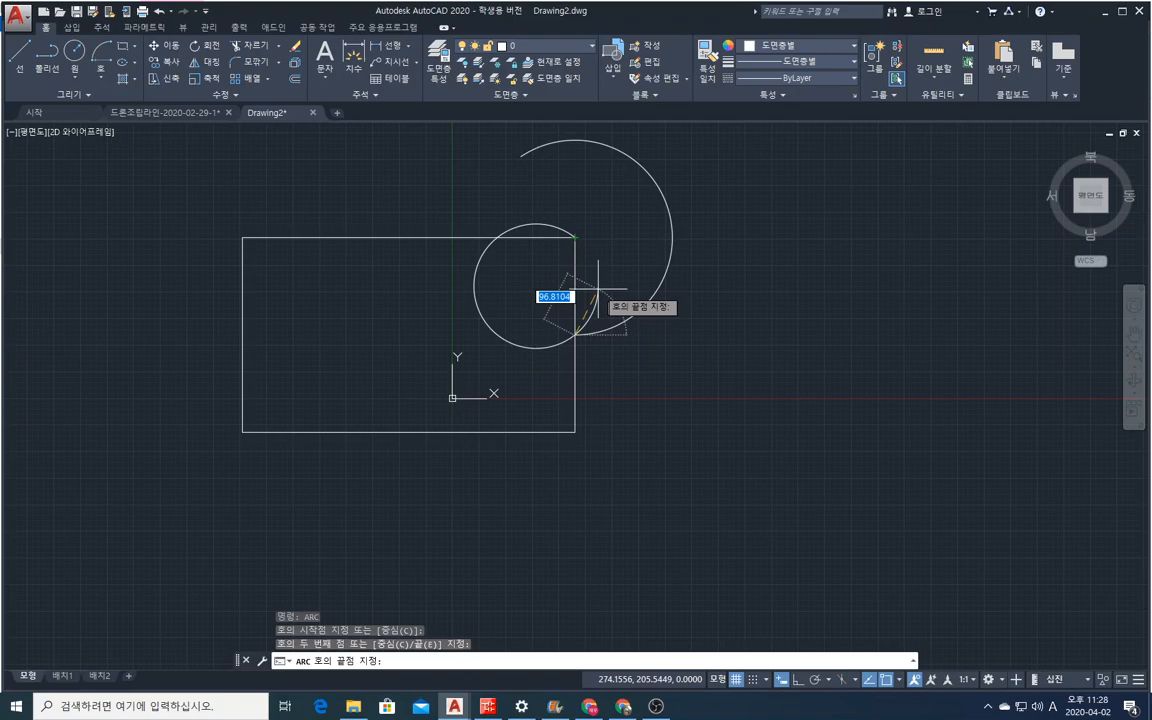
pyautogui.click(602, 280)
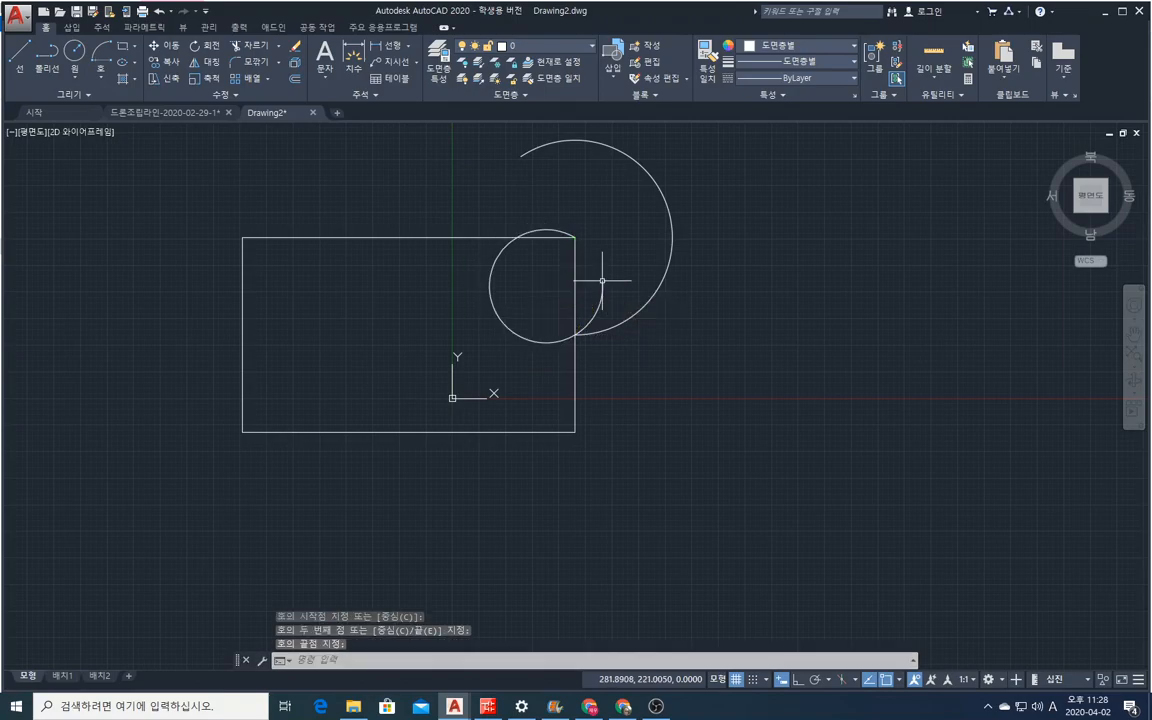
# Draw a three-point arc from the rectangle's upper-left corner through the top edge's midpoint, ending freehand directly above that midpoint.
pyautogui.rightClick(250, 252)
pyautogui.click(274, 263)
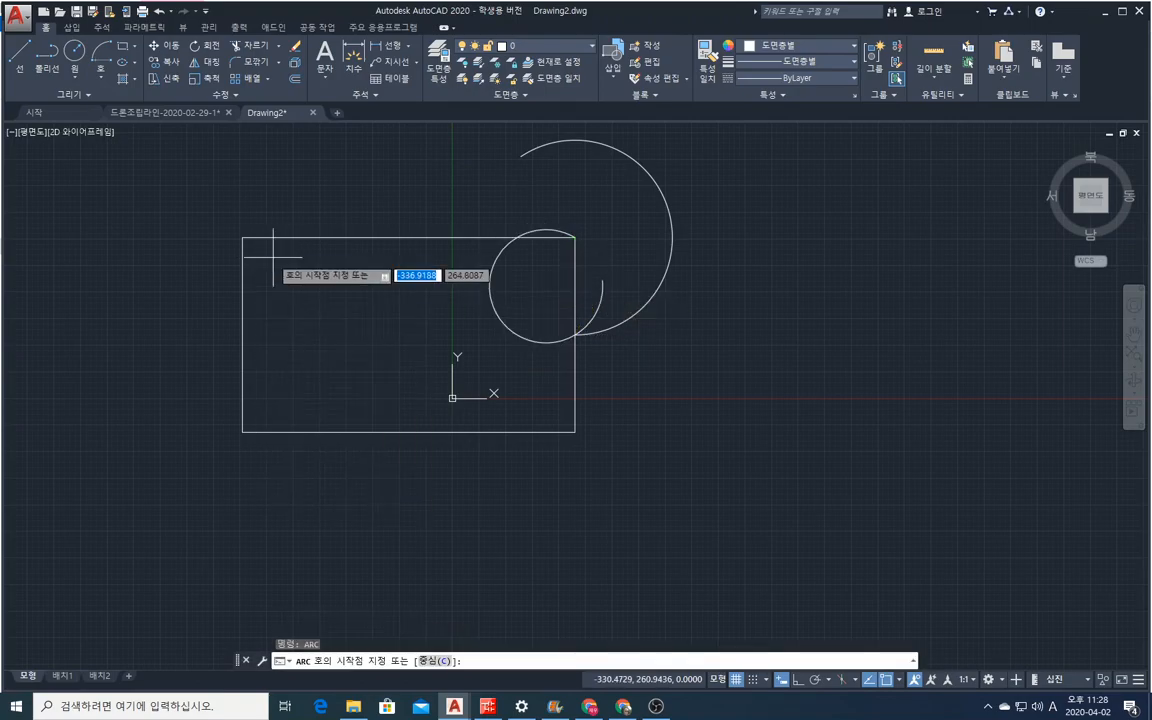
pyautogui.click(243, 237)
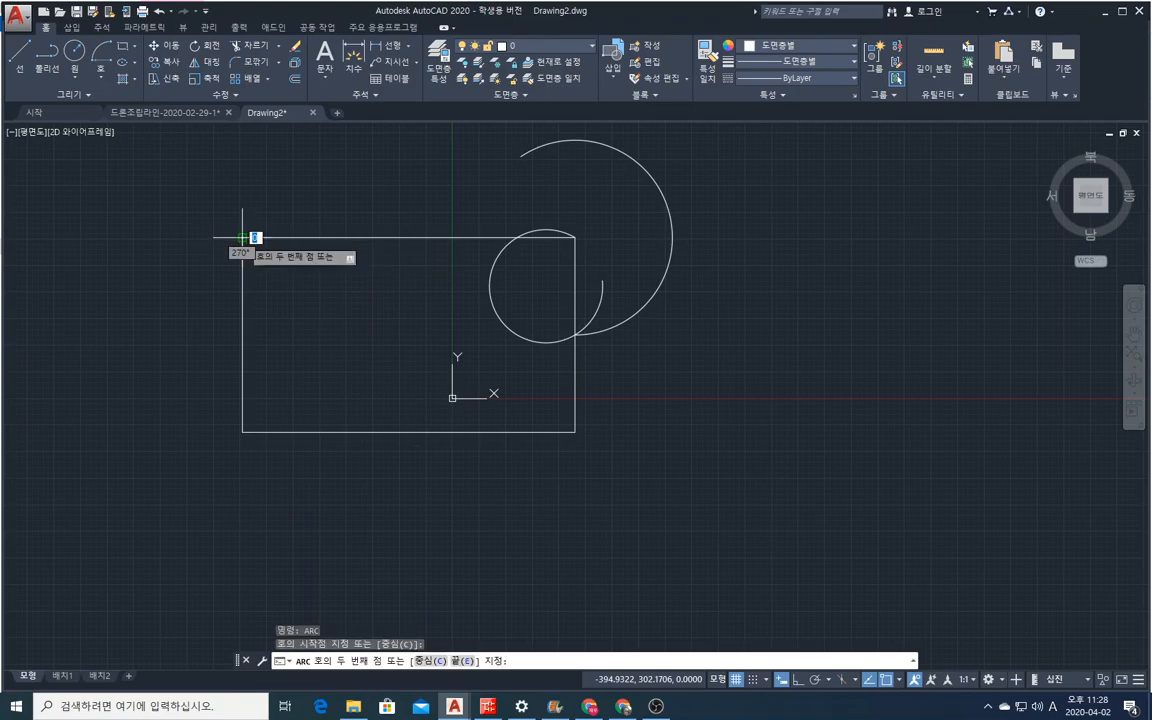
pyautogui.click(401, 238)
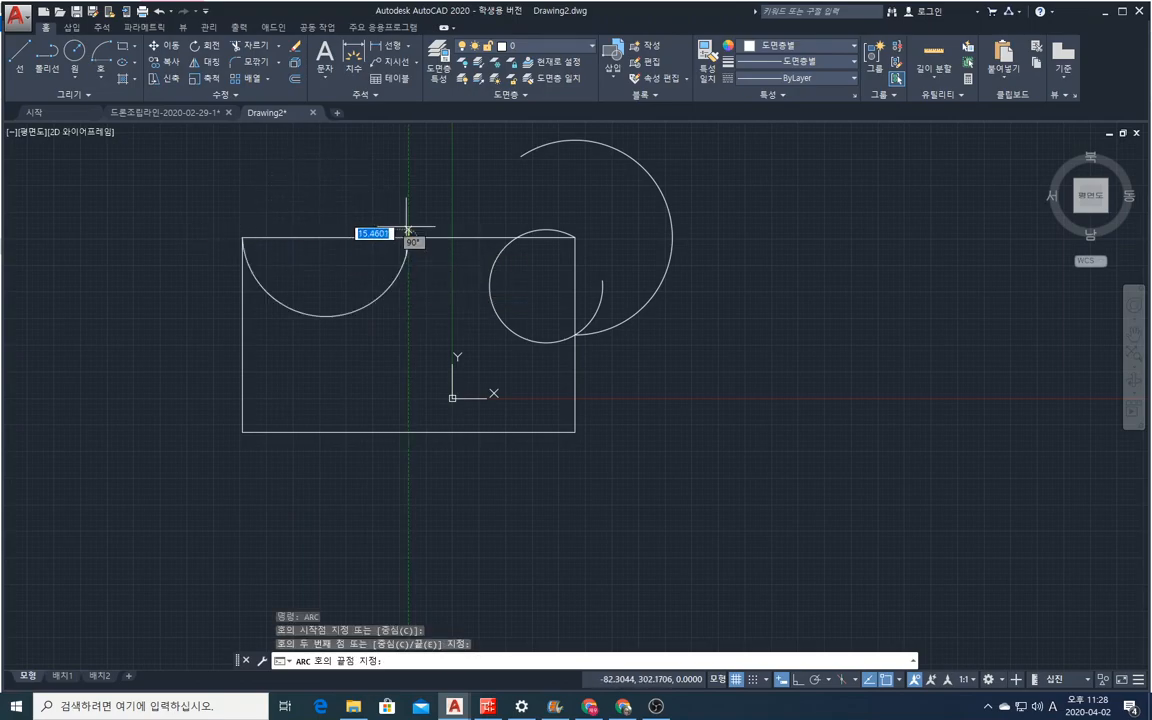
pyautogui.click(410, 173)
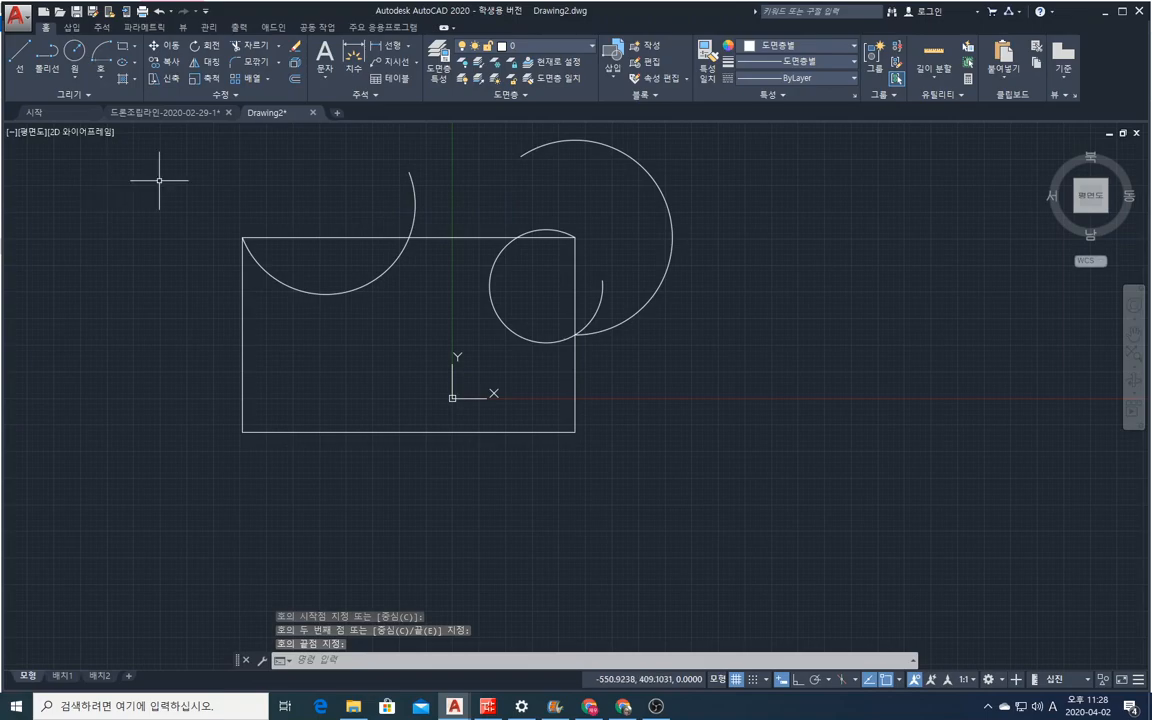
# Draw a Center, Start, Angle arc centred on the rectangle's lower-left corner, starting at the lower-right corner, with the included angle picked freehand.
pyautogui.click(97, 77)
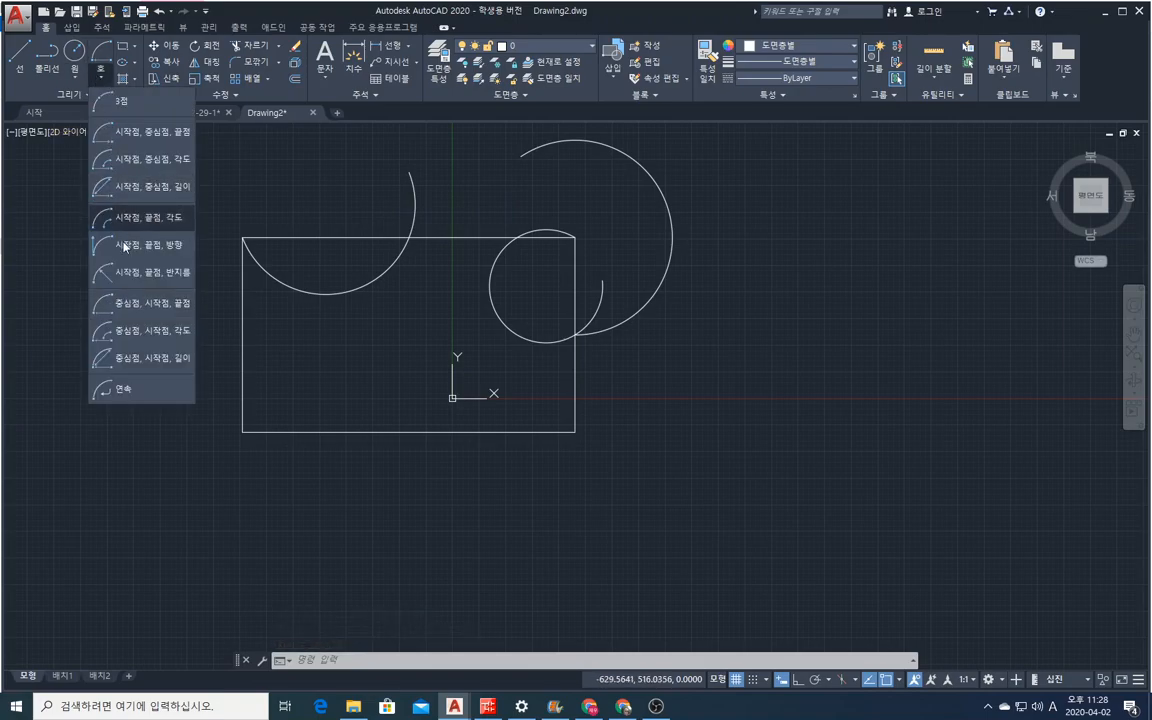
pyautogui.click(150, 334)
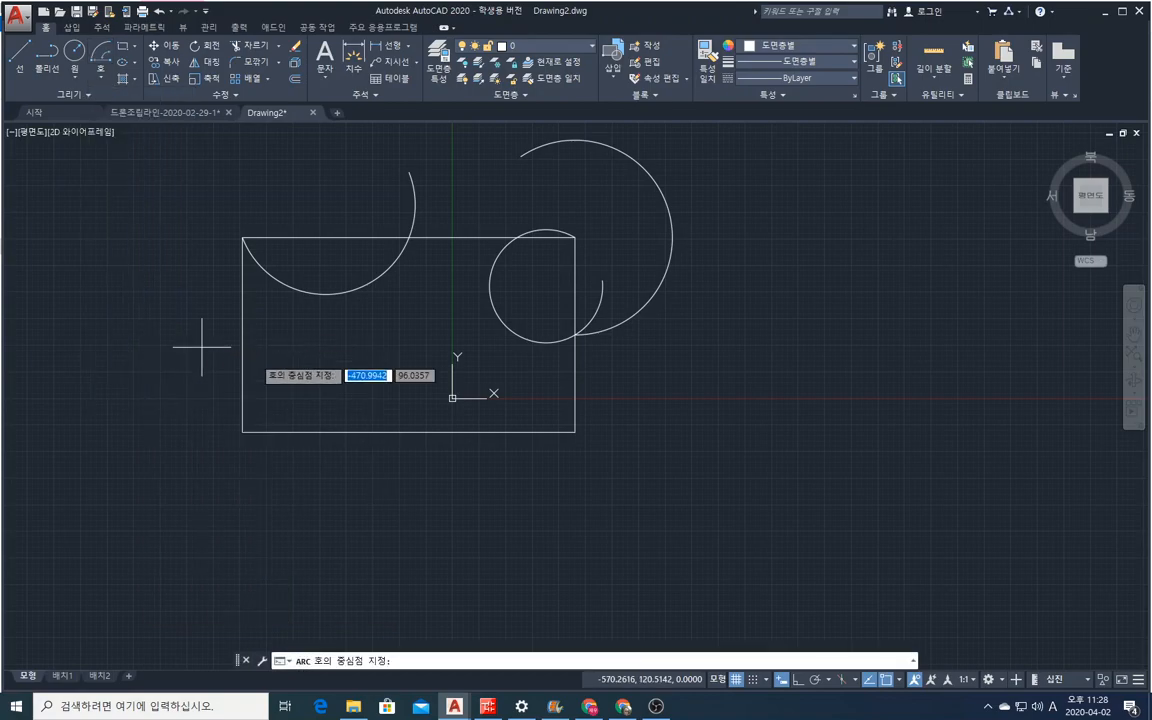
pyautogui.click(242, 432)
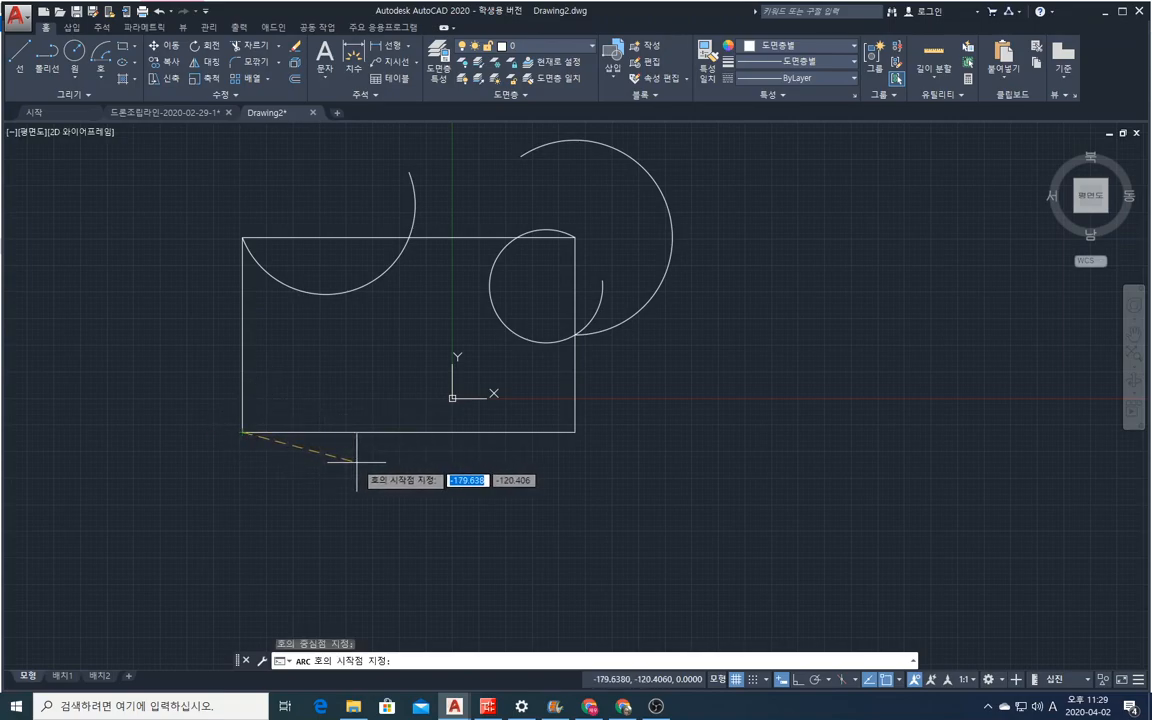
pyautogui.click(575, 432)
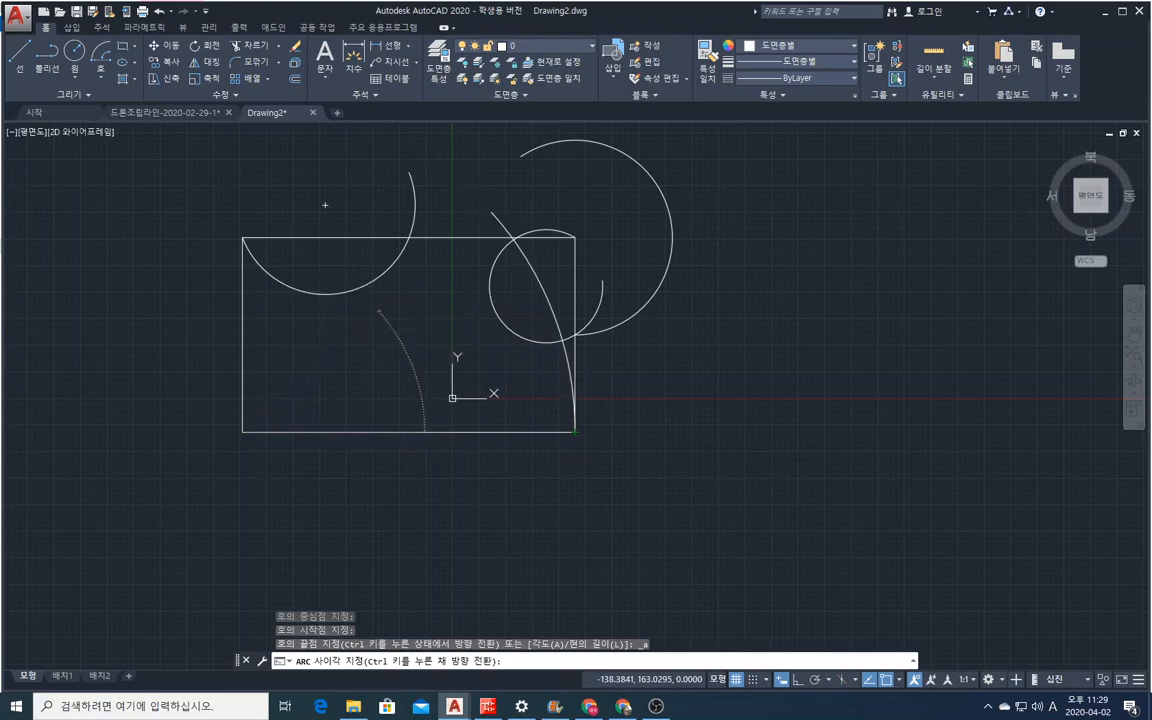
pyautogui.click(345, 285)
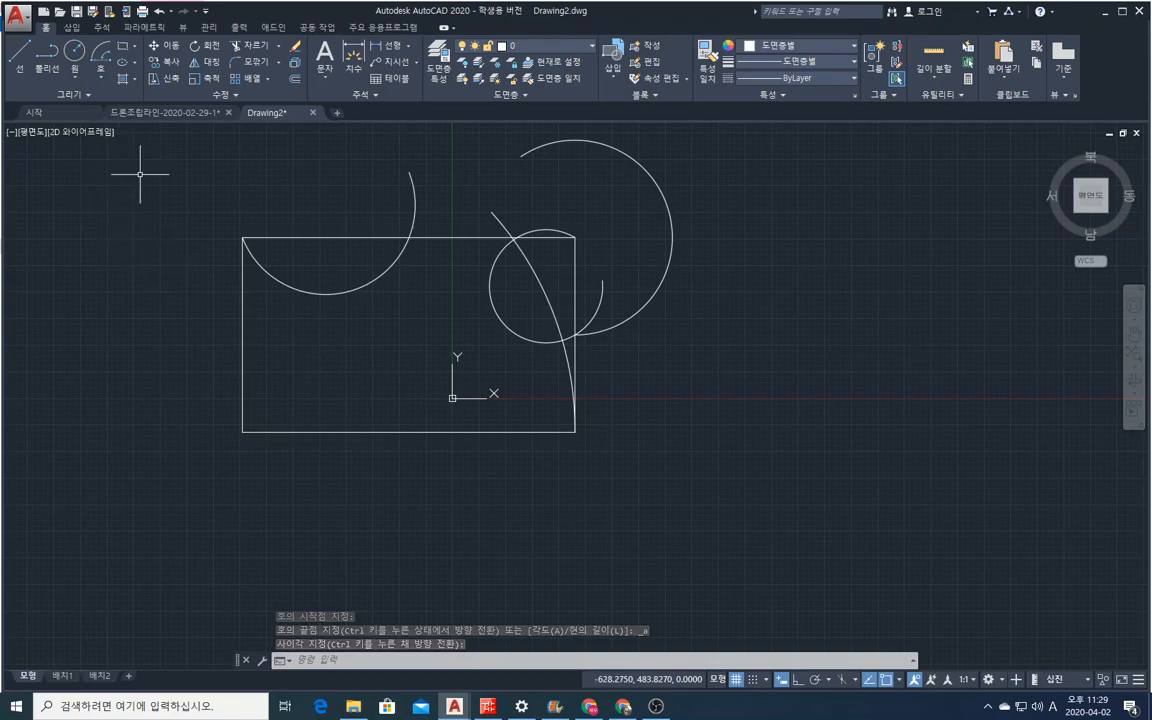
# Draw a three-point arc from the rectangle's upper-left corner through the lower-left corner, ending freehand below the bottom edge.
pyautogui.rightClick(179, 209)
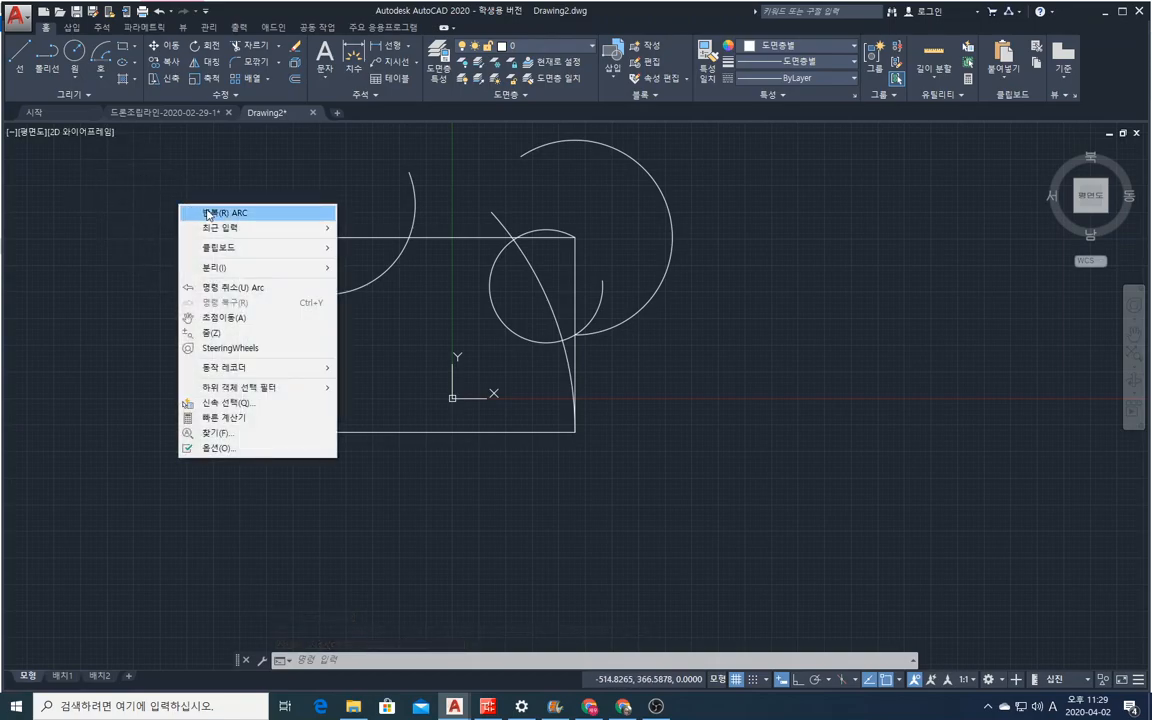
pyautogui.click(200, 213)
pyautogui.click(243, 238)
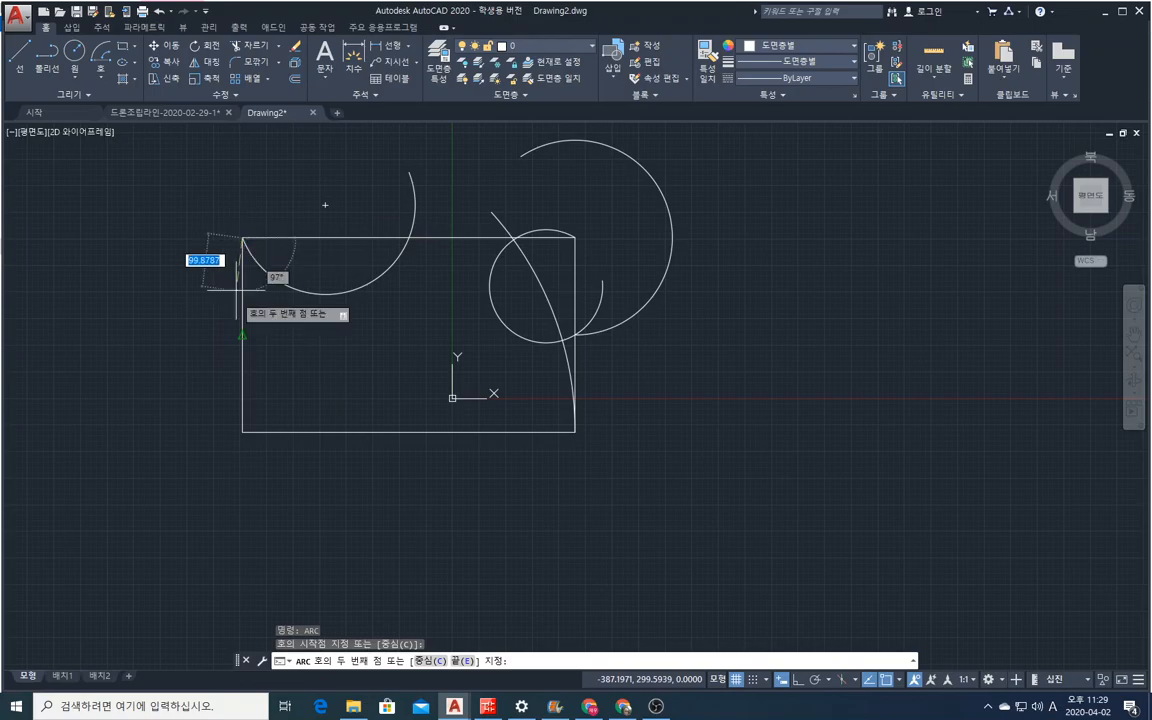
pyautogui.click(243, 432)
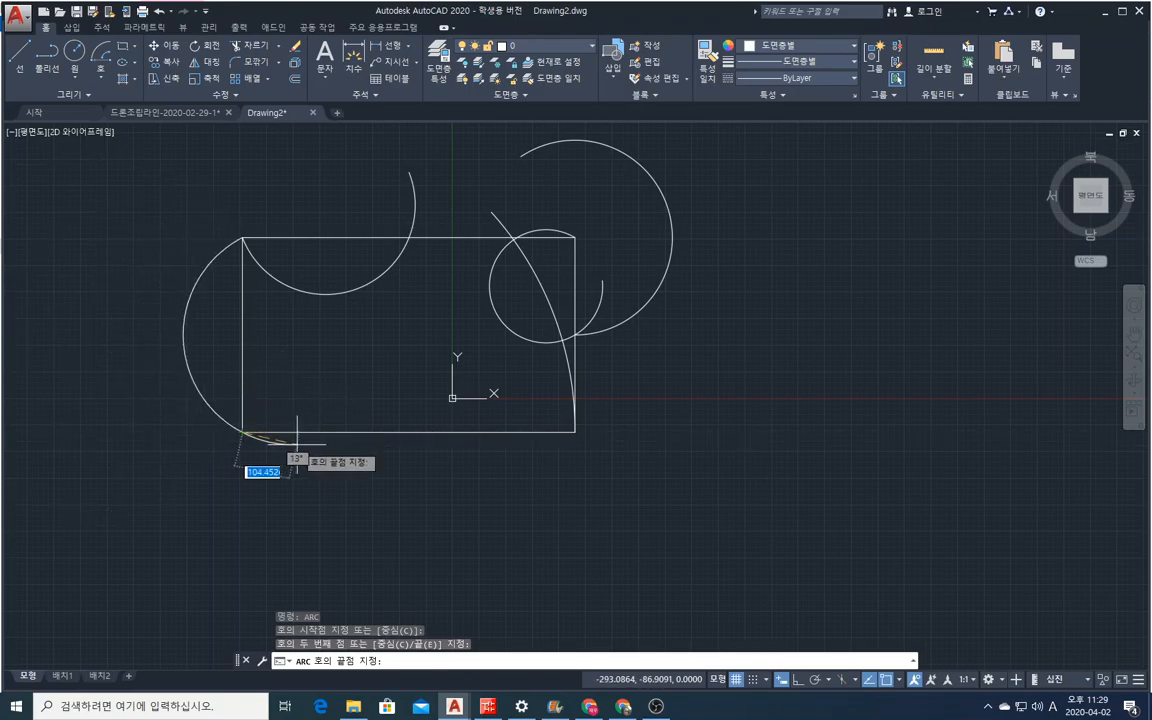
pyautogui.click(307, 463)
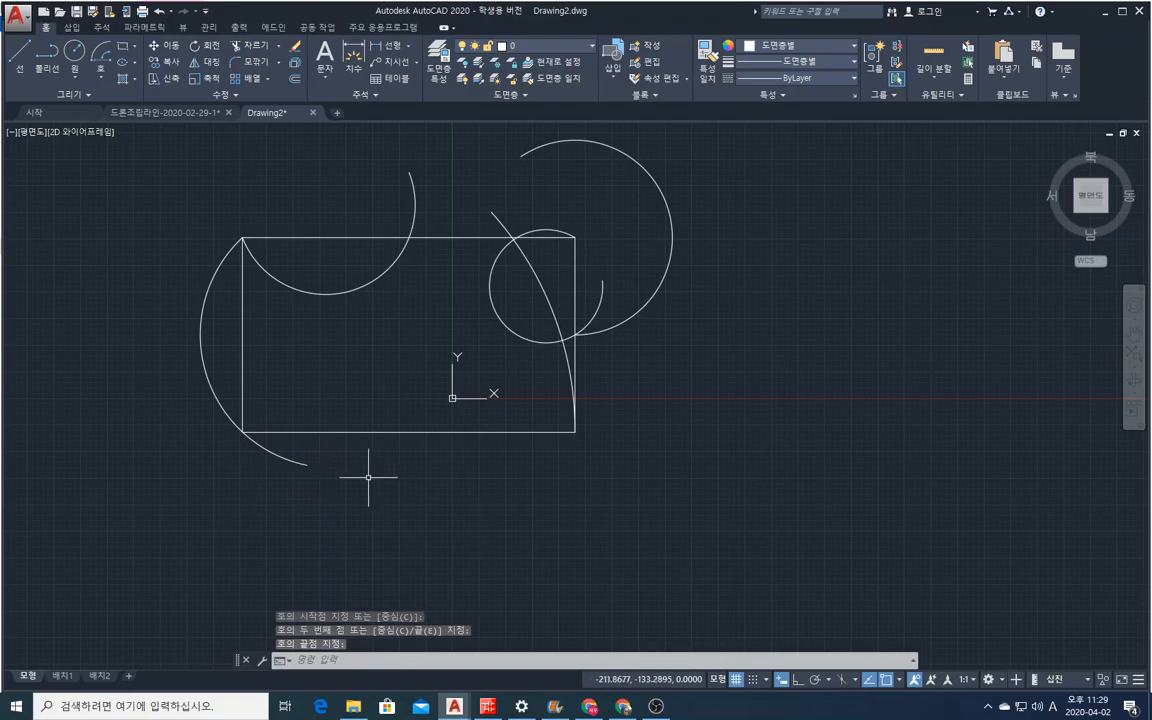
pyautogui.click(96, 80)
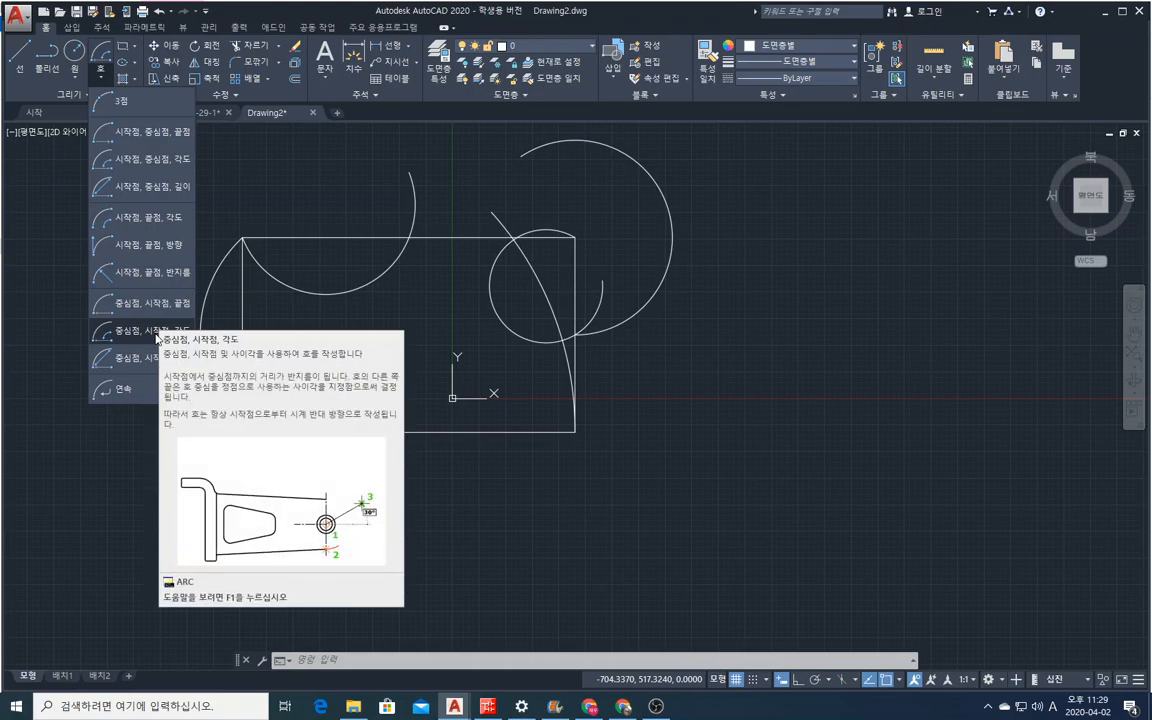
pyautogui.click(157, 334)
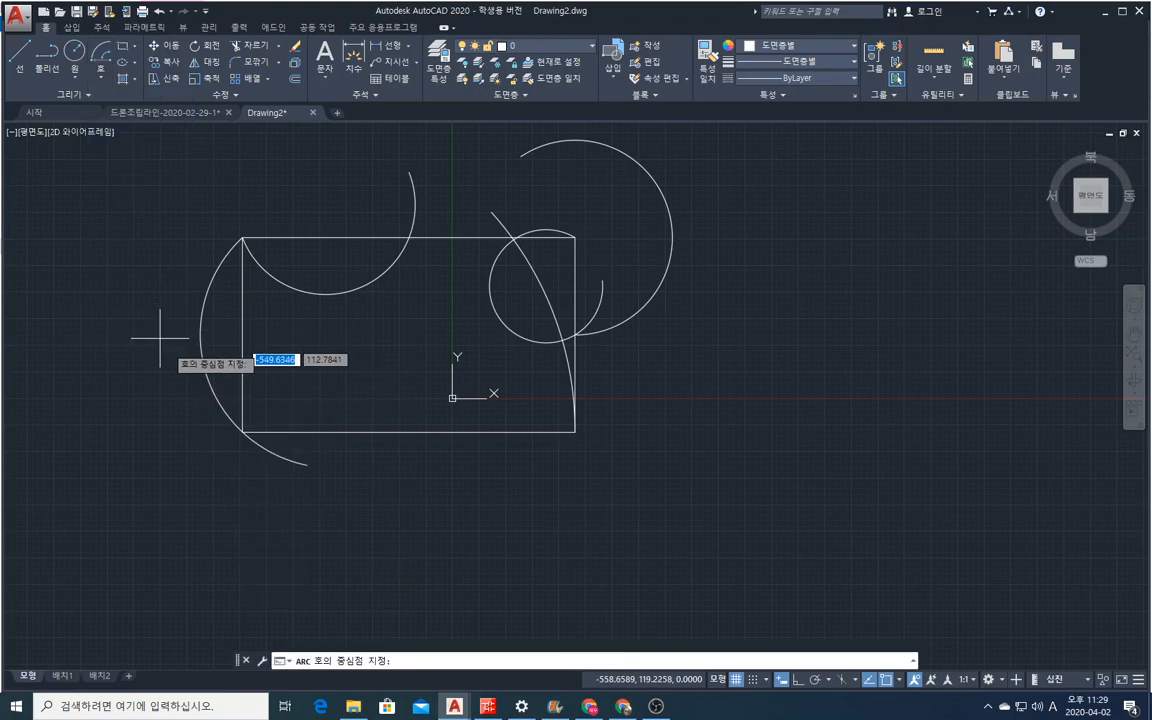
pyautogui.click(241, 432)
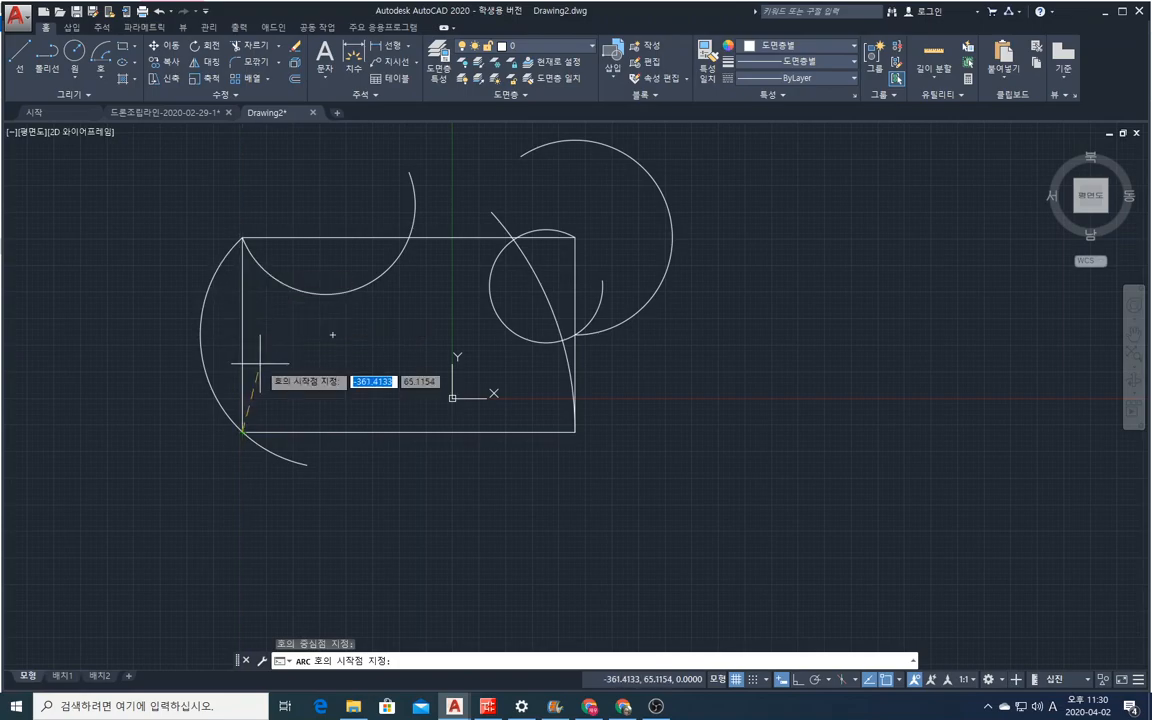
pyautogui.press('Escape')
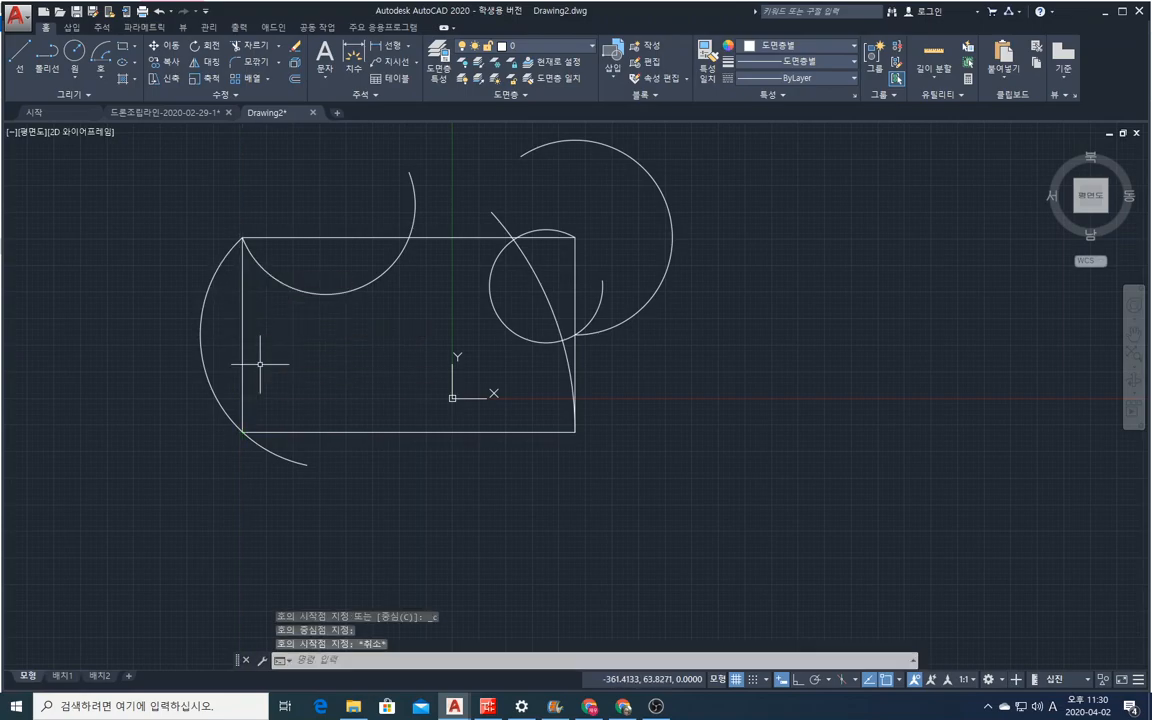
# Draw a three-point arc from the bottom edge's midpoint through the rectangle's lower-right corner, ending freehand outside the right edge.
pyautogui.rightClick(385, 412)
pyautogui.click(405, 424)
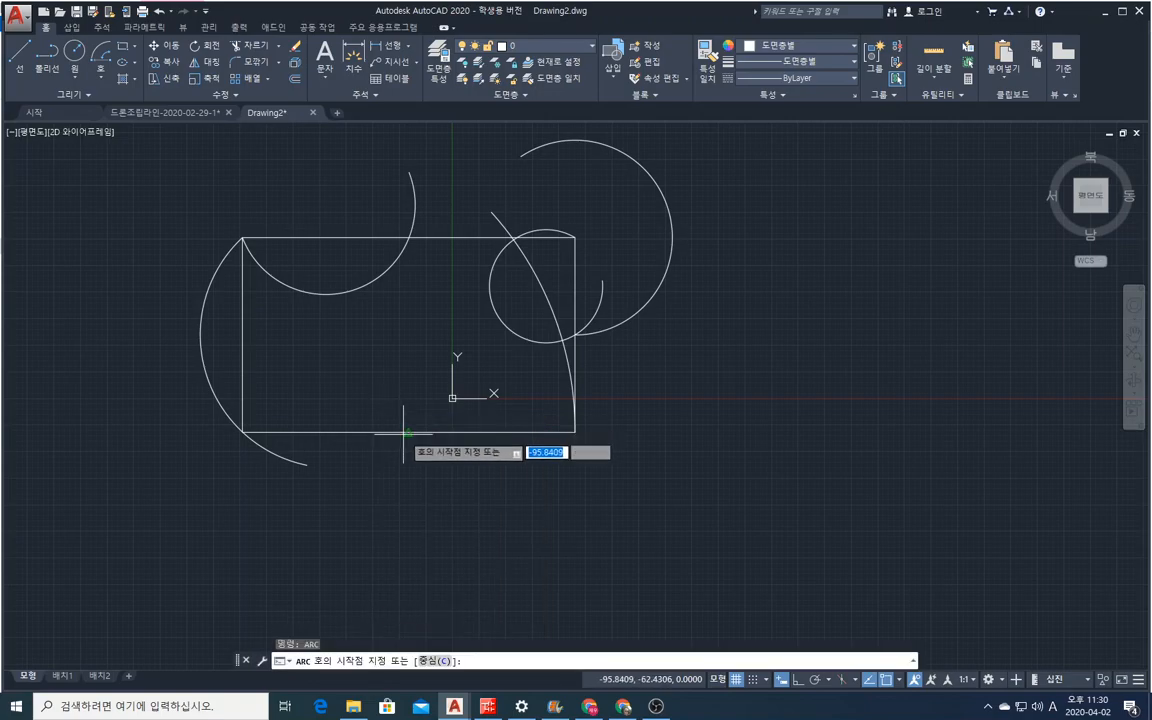
pyautogui.click(410, 432)
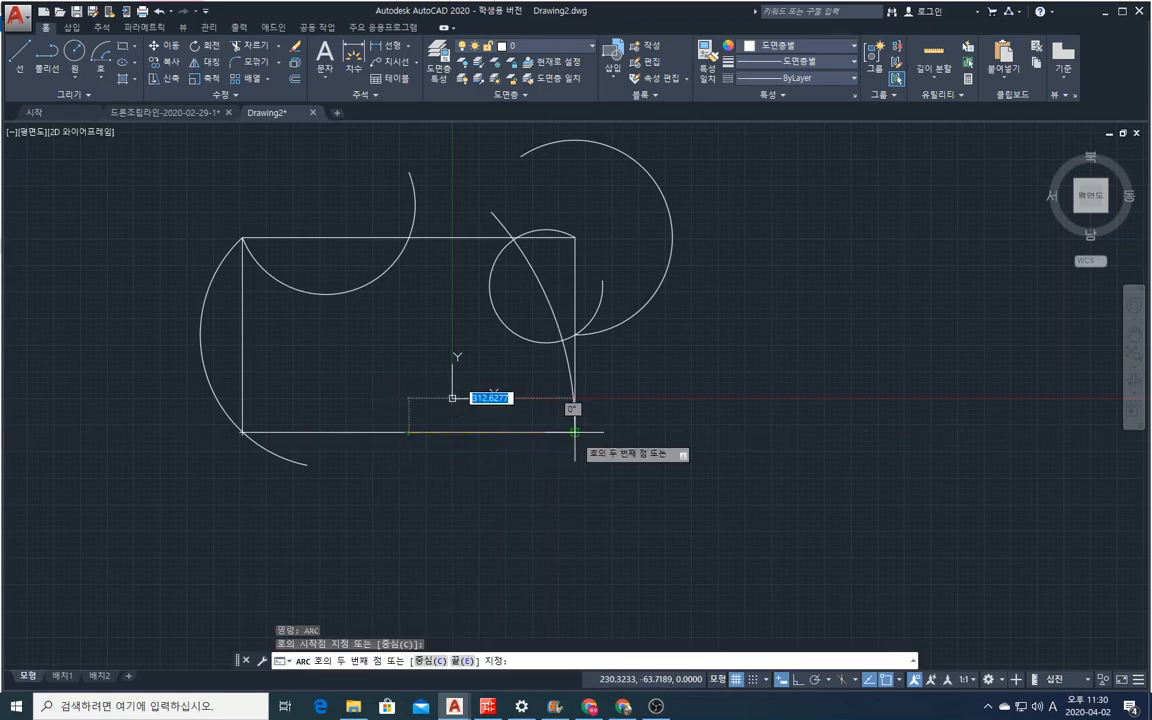
pyautogui.click(575, 432)
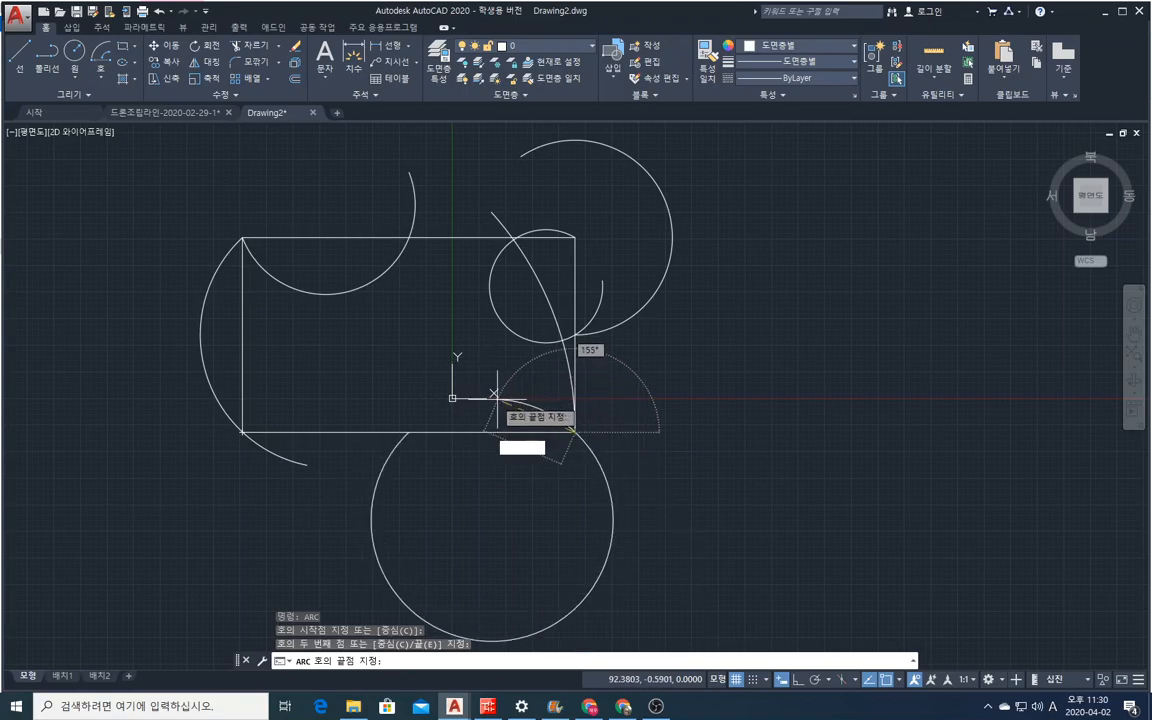
pyautogui.click(603, 399)
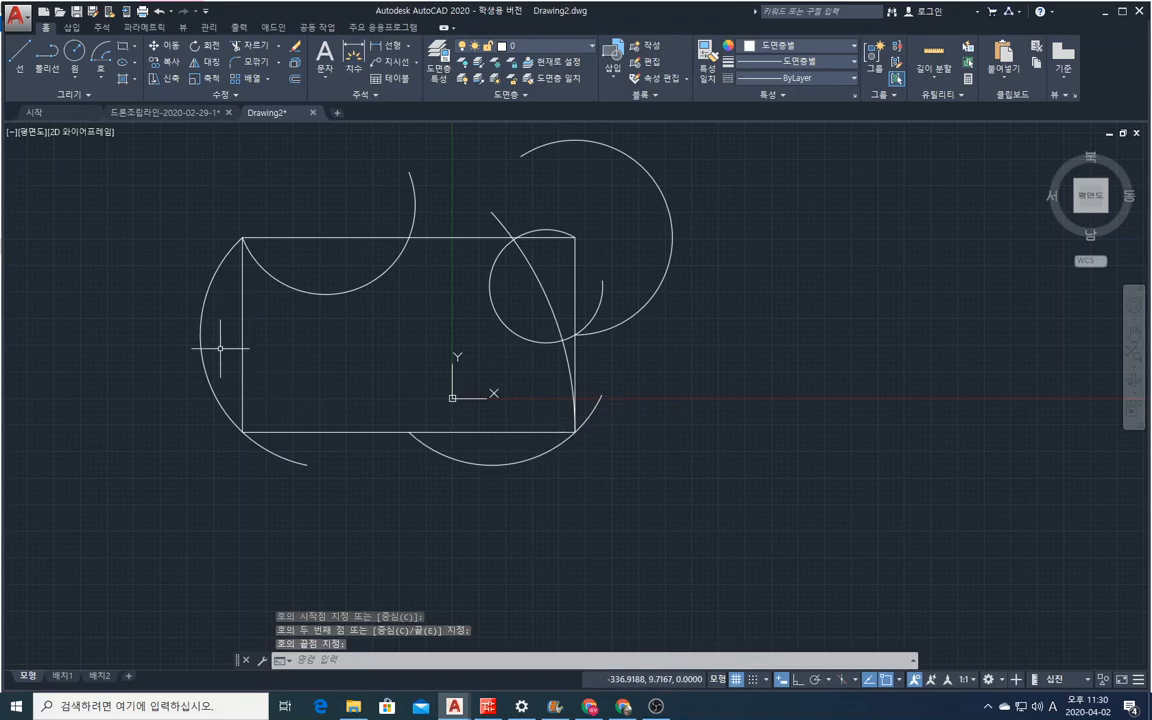
# Draw a Center, Start, Length arc centred on the left edge's midpoint, starting at the rectangle's lower-left corner, with a freehand chord length of about 340.
pyautogui.click(103, 78)
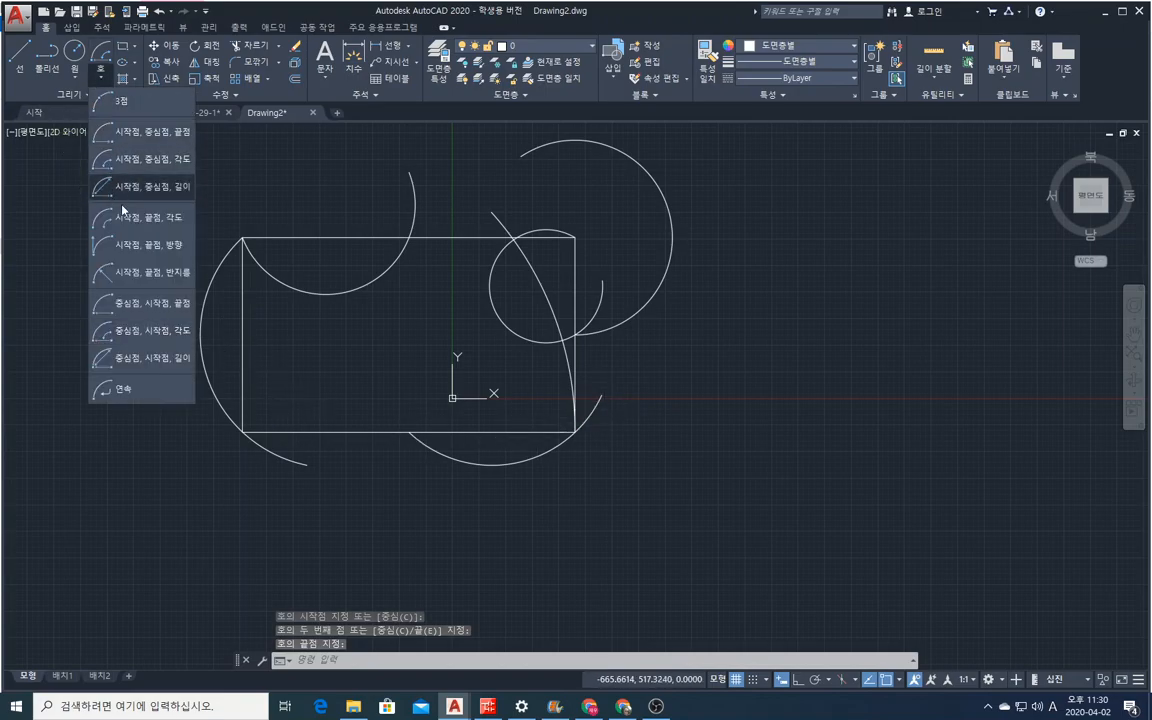
pyautogui.click(159, 366)
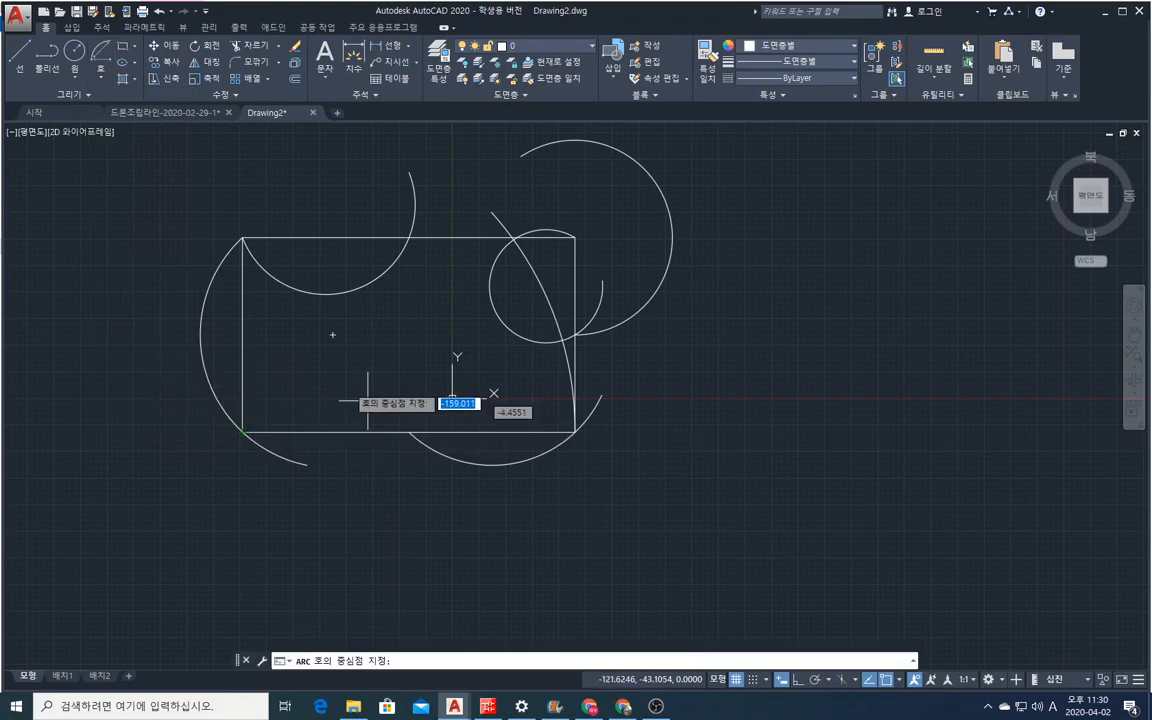
pyautogui.click(240, 334)
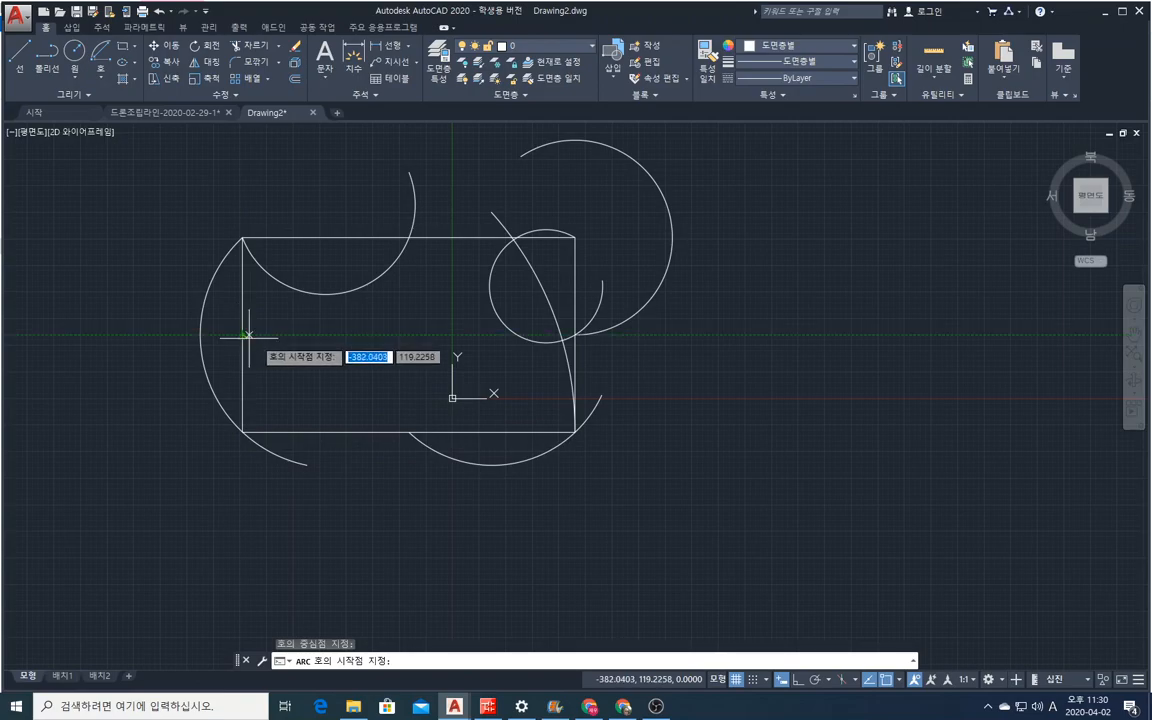
pyautogui.click(241, 430)
pyautogui.press('l')
pyautogui.press('Return')
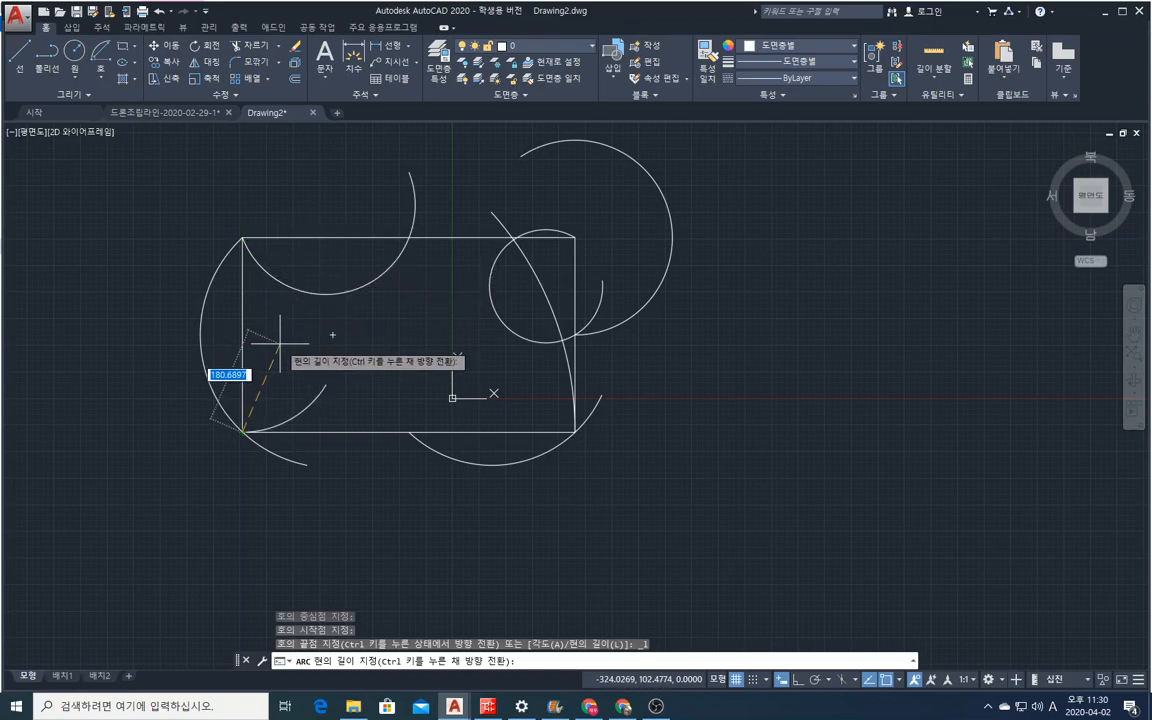
pyautogui.click(291, 257)
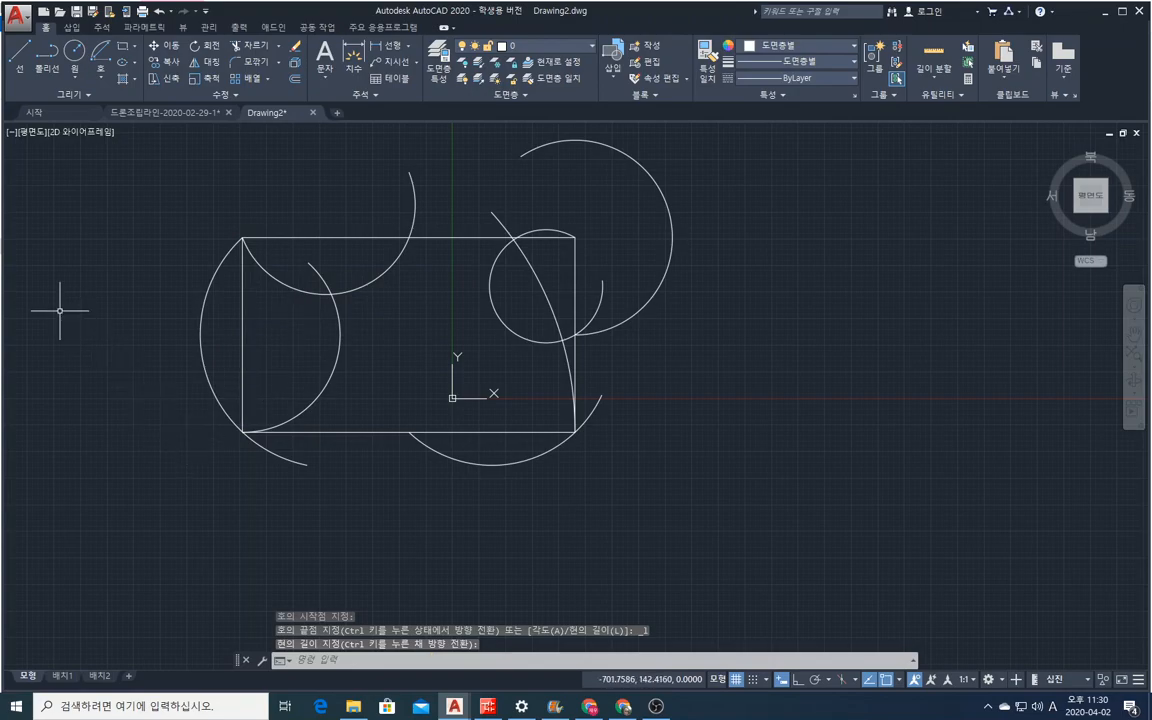
# Draw a Continue arc tangent from the end of the last arc, ending freehand outside the rectangle's upper-left corner.
pyautogui.click(100, 75)
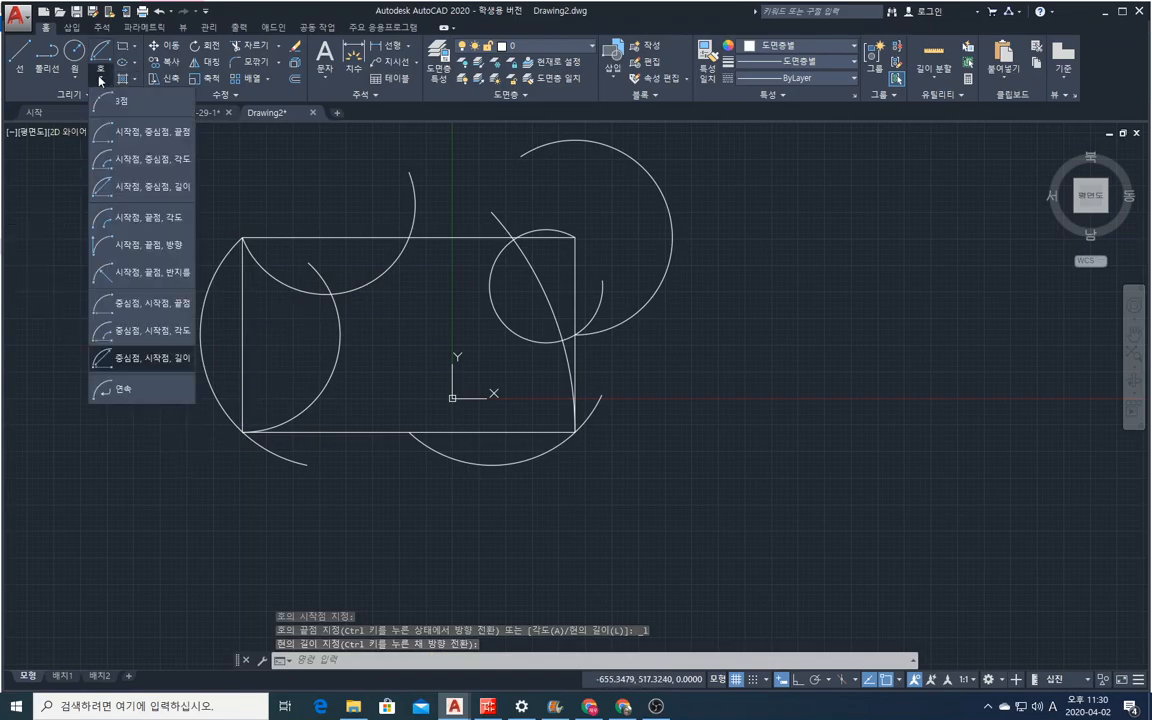
pyautogui.click(121, 389)
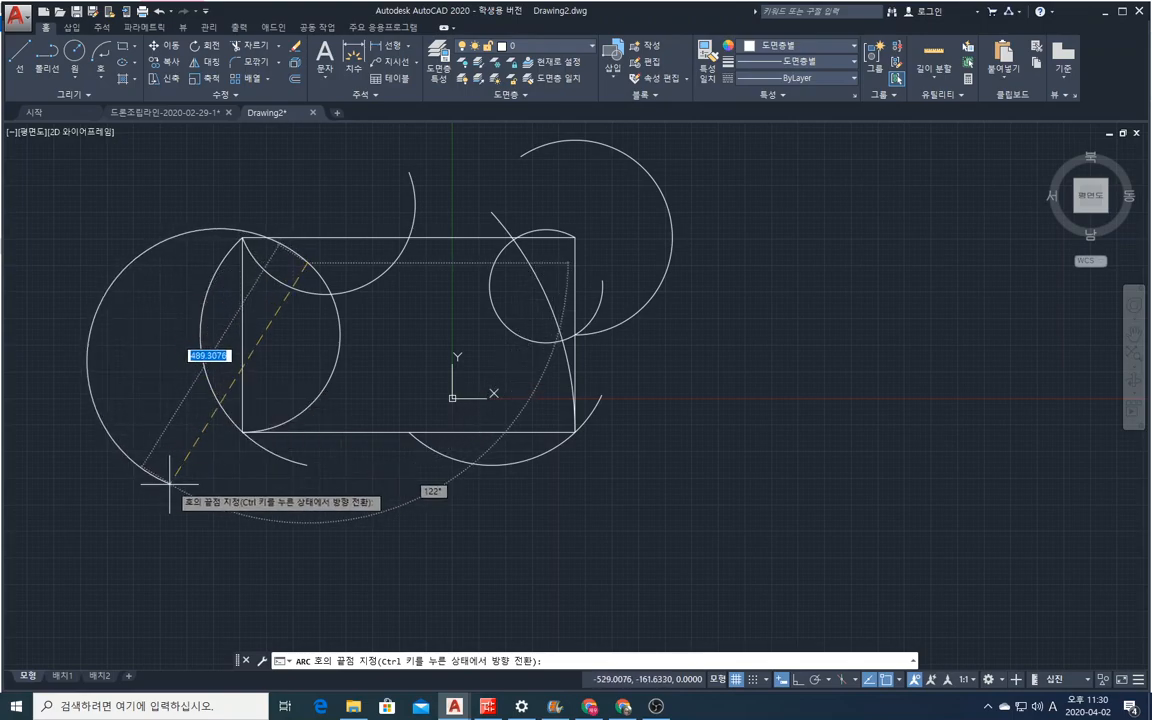
pyautogui.click(130, 252)
# Draw a three-point arc from the continued arc's end through a freehand point far left of the rectangle, ending below its lower-left corner.
pyautogui.rightClick(86, 353)
pyautogui.click(110, 362)
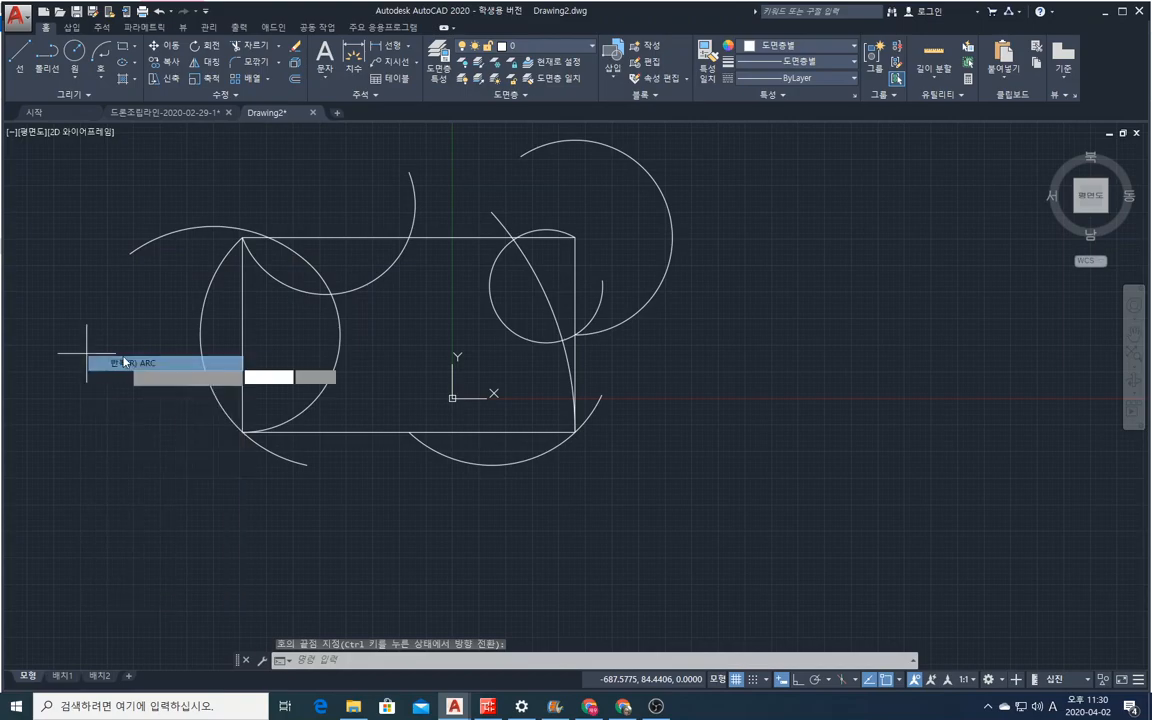
pyautogui.click(129, 254)
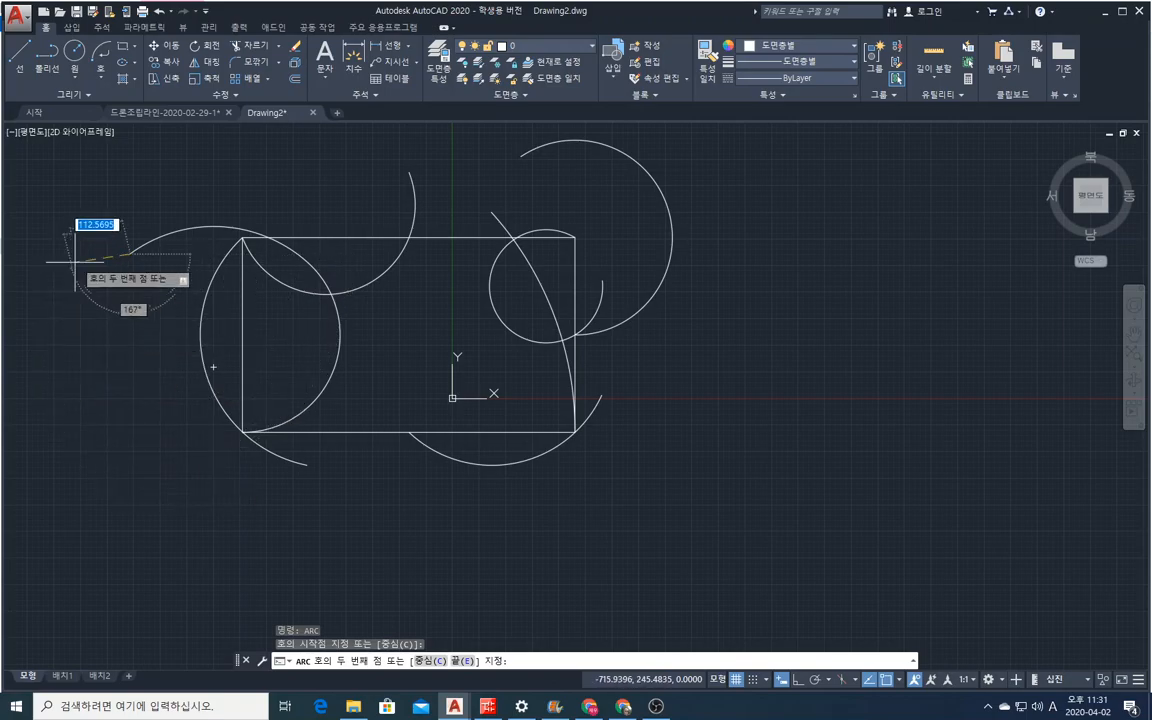
pyautogui.click(50, 358)
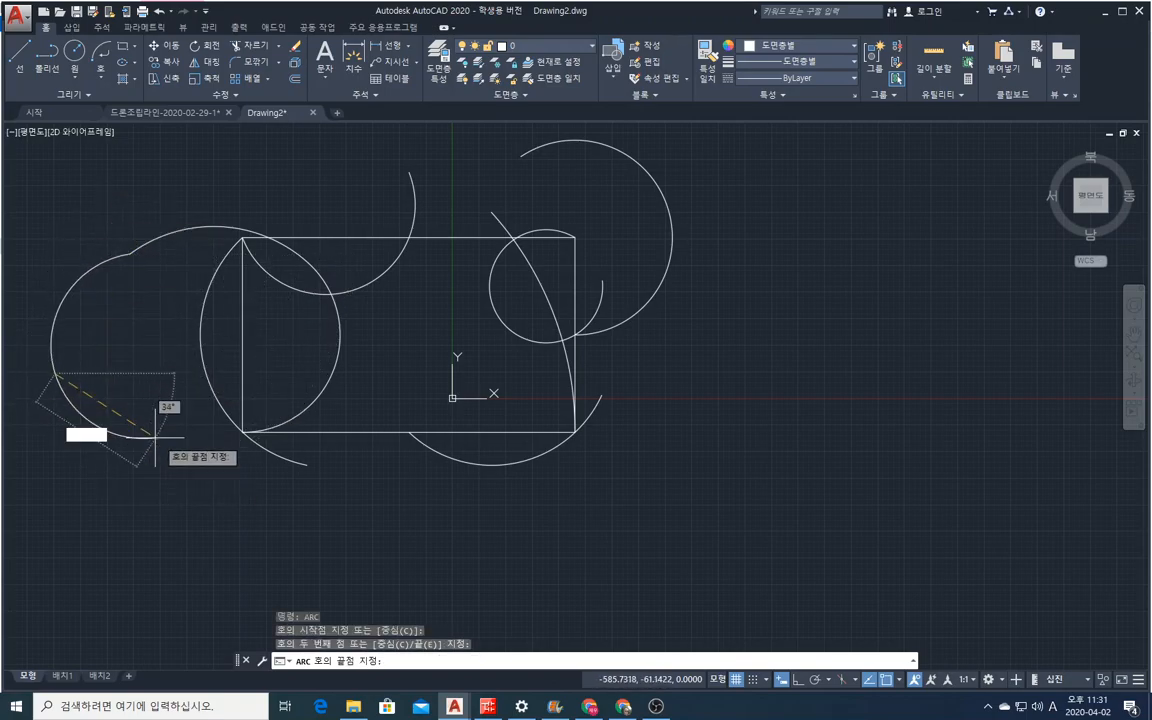
pyautogui.click(245, 516)
# Draw a three-point arc from the last arc's end through a freehand point below the bottom edge, ending just outside the rectangle's left edge.
pyautogui.rightClick(274, 513)
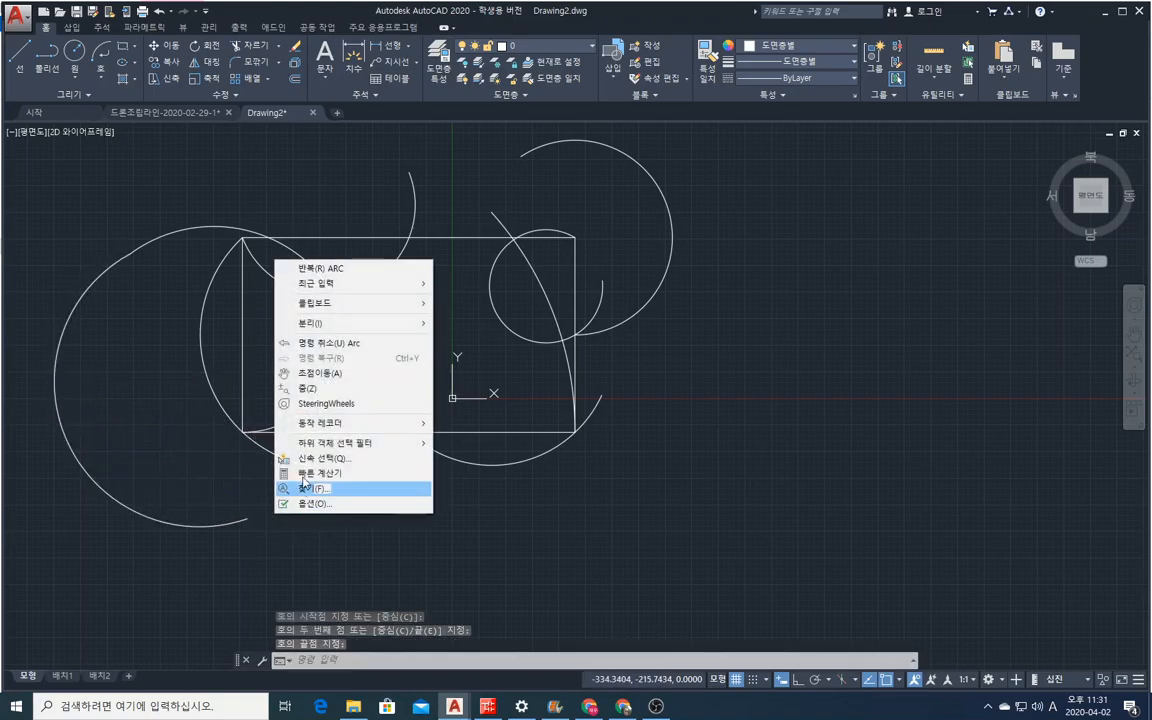
pyautogui.click(315, 253)
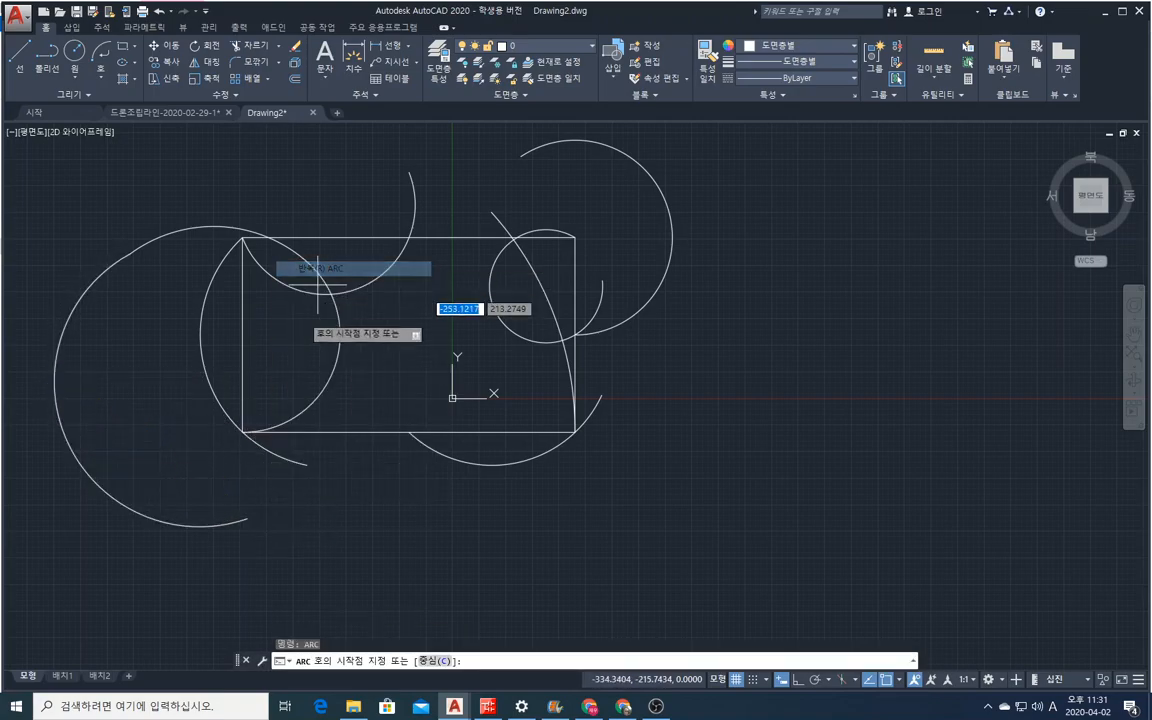
pyautogui.click(250, 515)
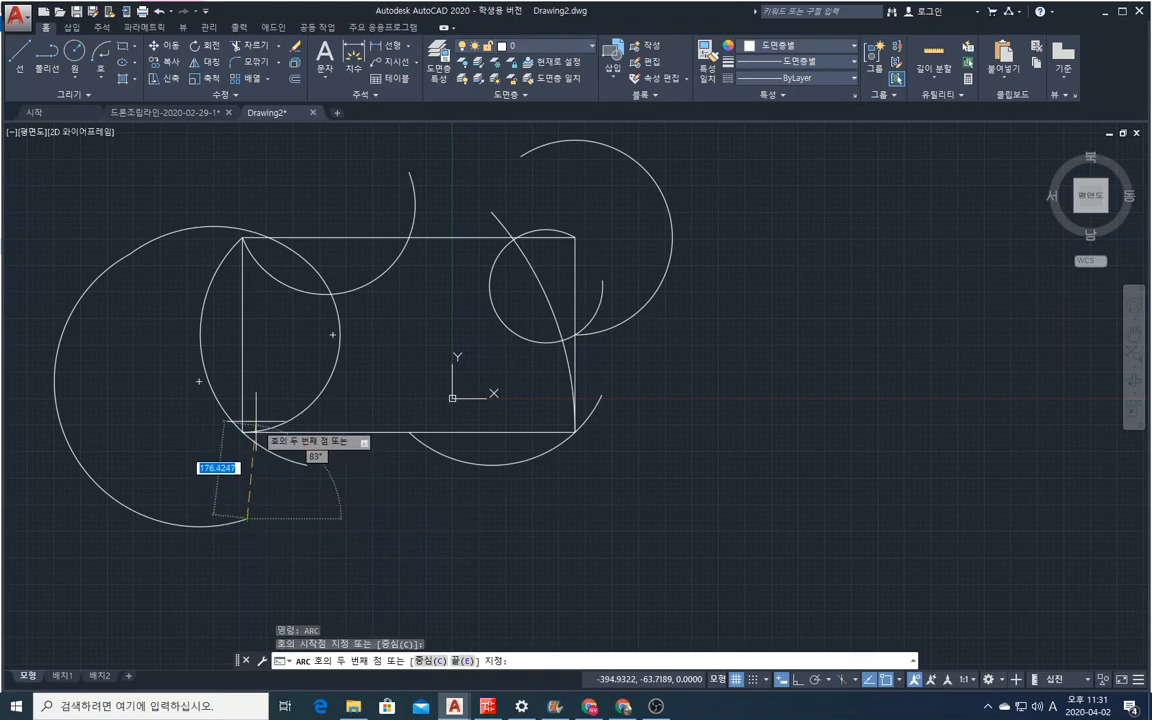
pyautogui.click(374, 500)
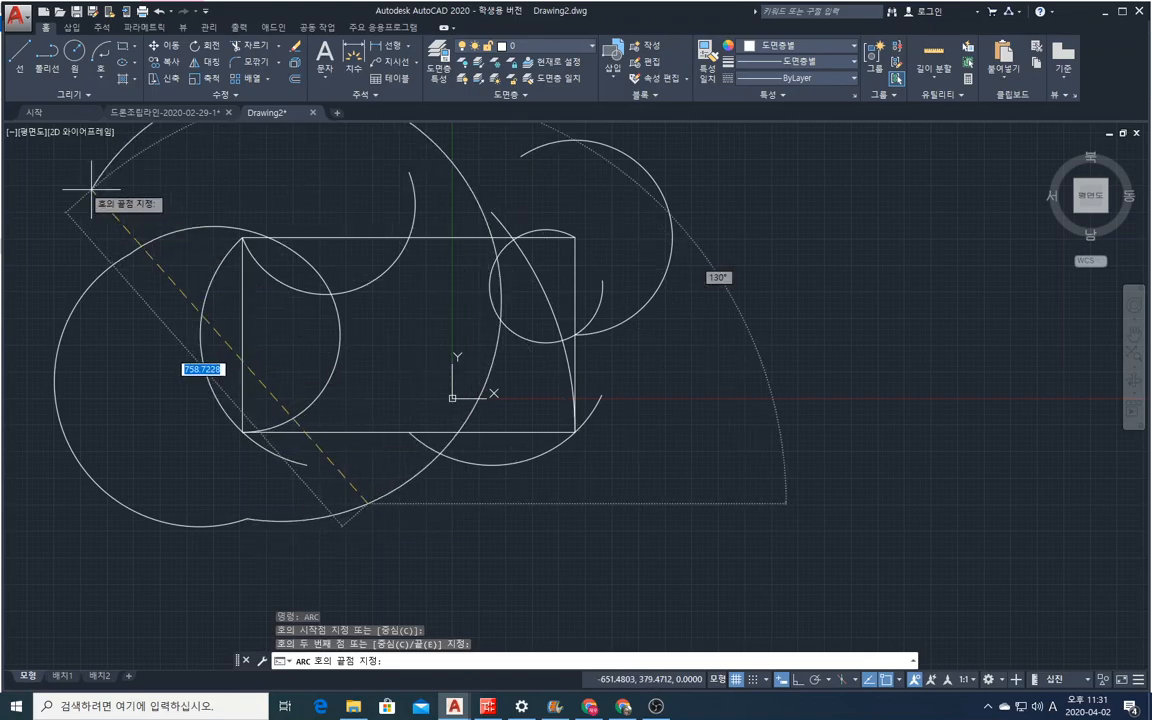
pyautogui.click(183, 311)
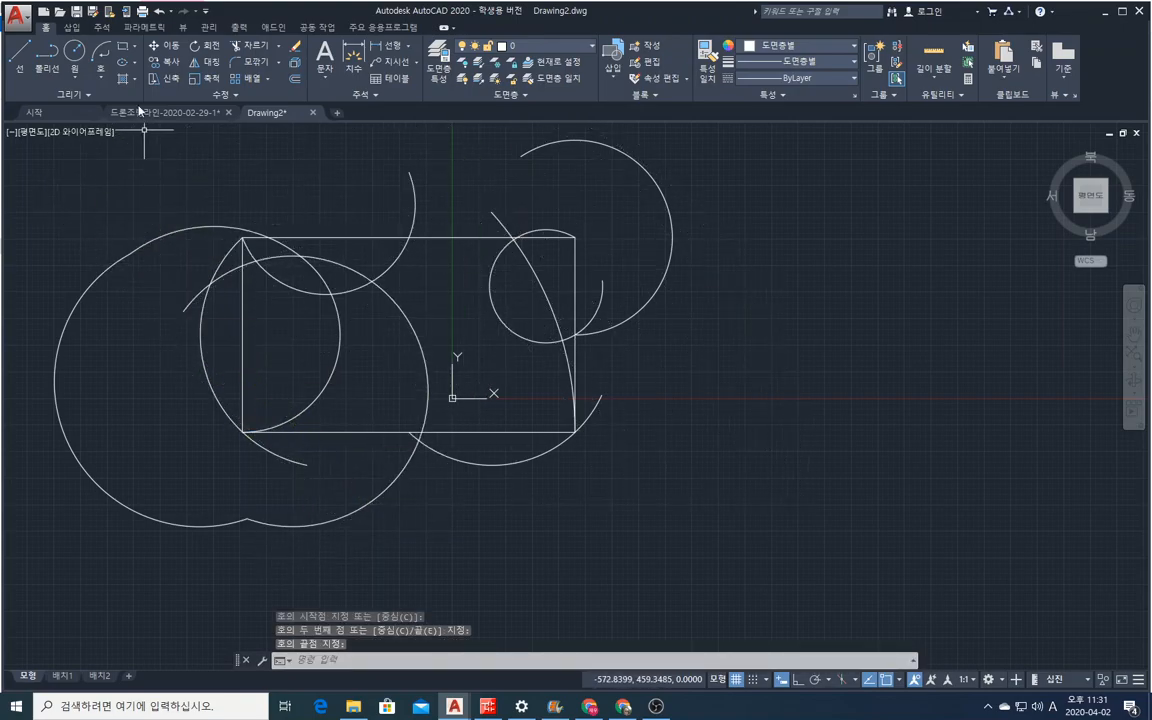
# Erase the practice rectangle and all the arcs with a crossing selection.
pyautogui.click(294, 50)
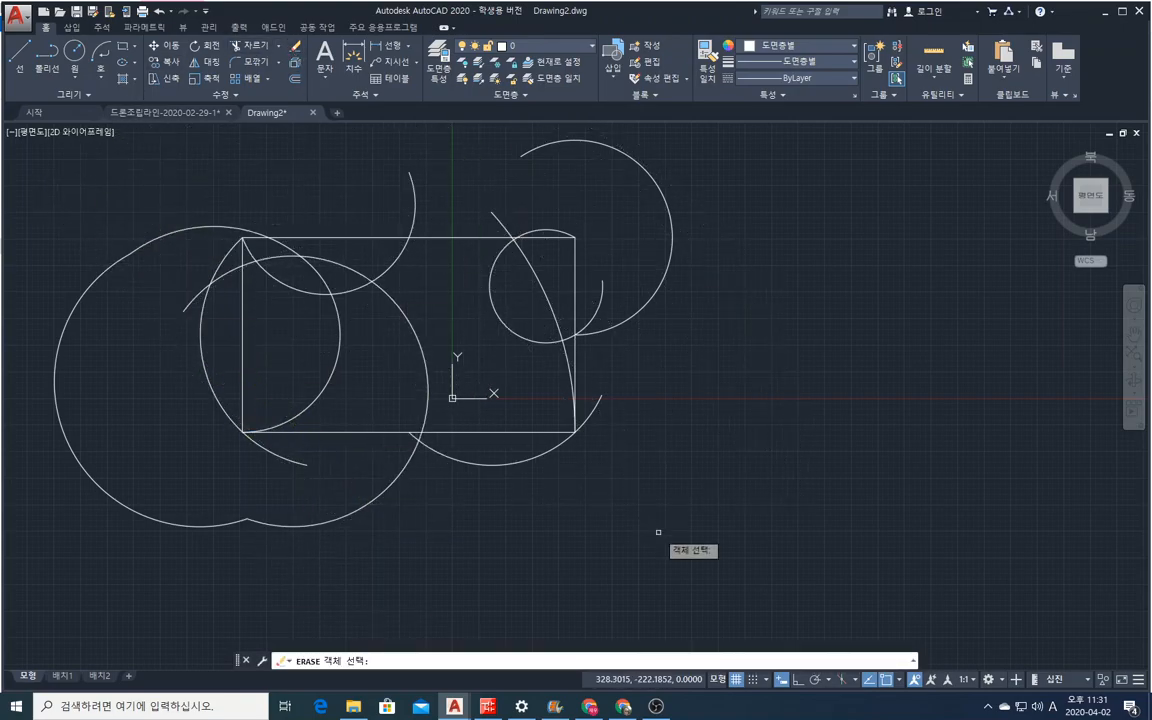
pyautogui.click(848, 531)
pyautogui.click(100, 198)
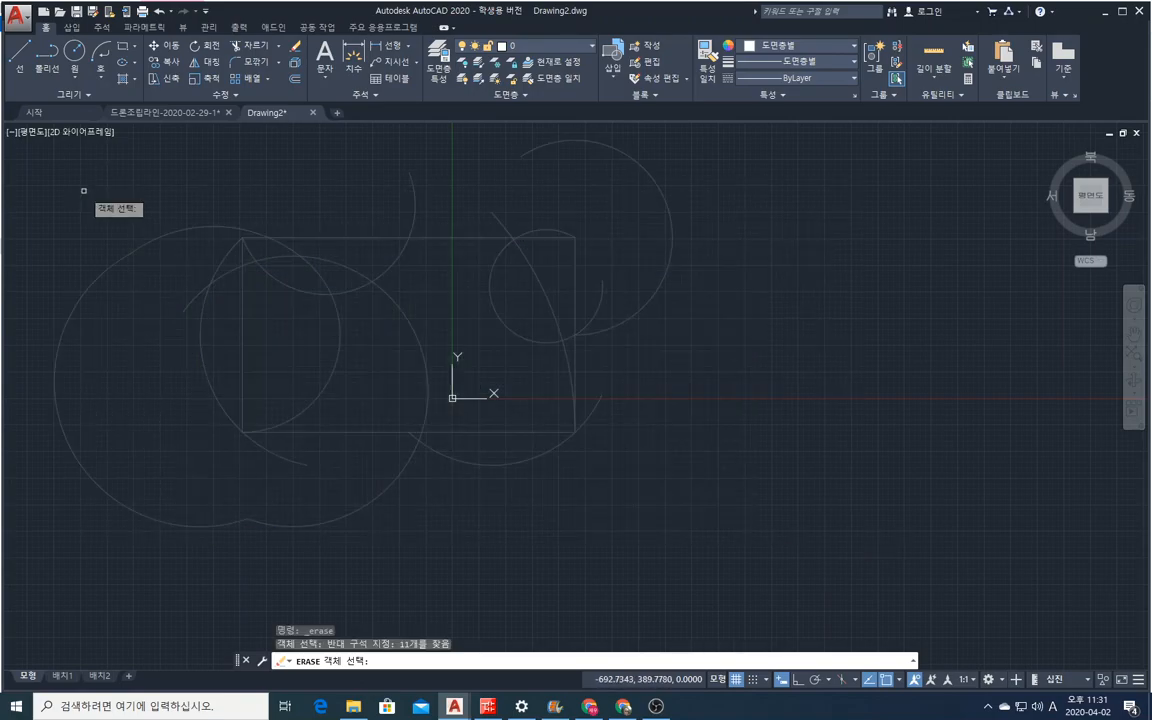
pyautogui.press('Return')
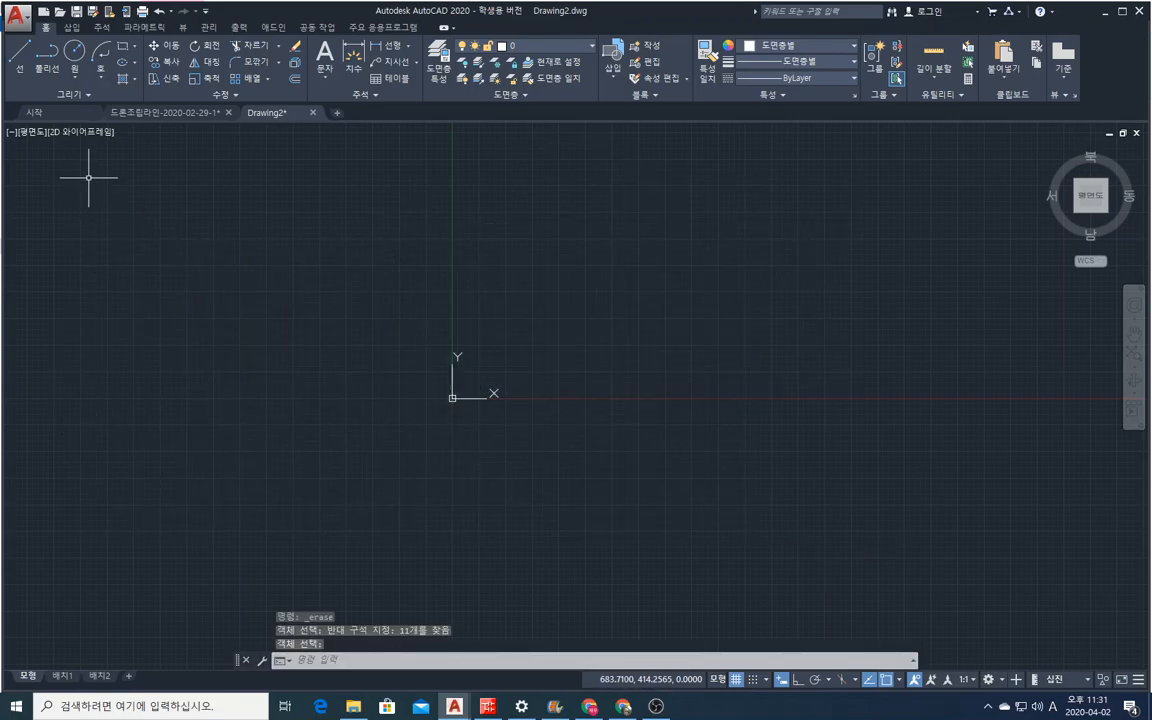
# Draw a wide rectangle freehand with two opposite corners, enclosing the origin near its bottom edge.
pyautogui.click(122, 46)
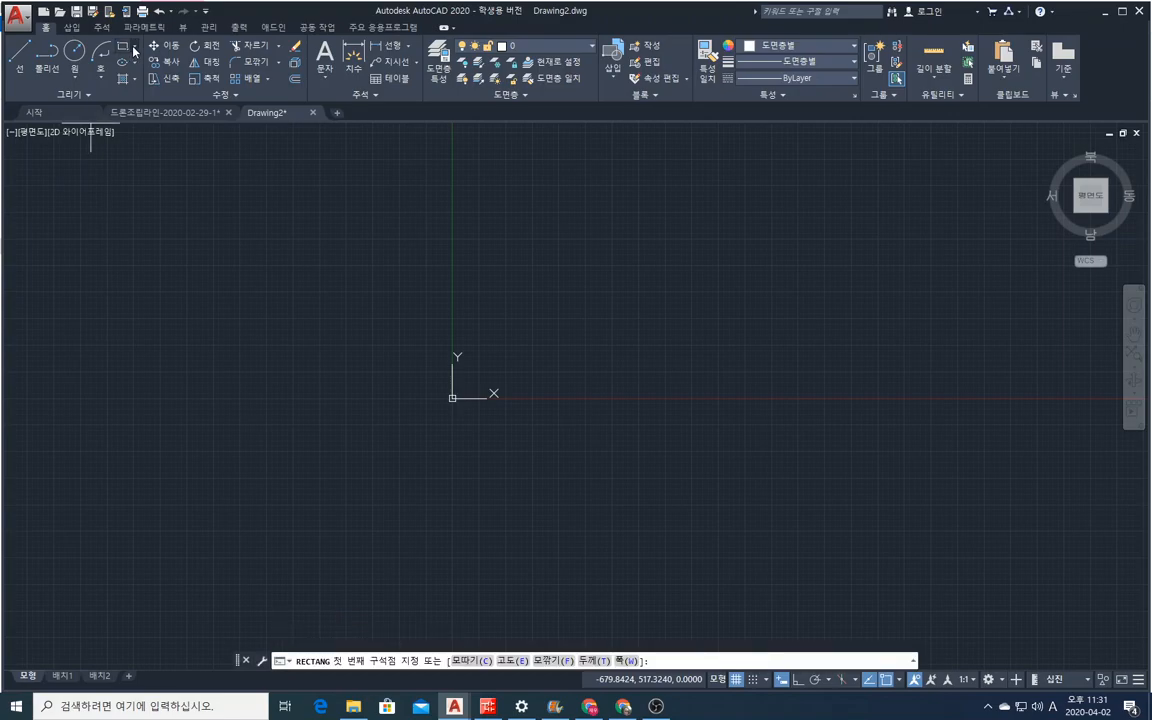
pyautogui.click(134, 48)
pyautogui.click(128, 66)
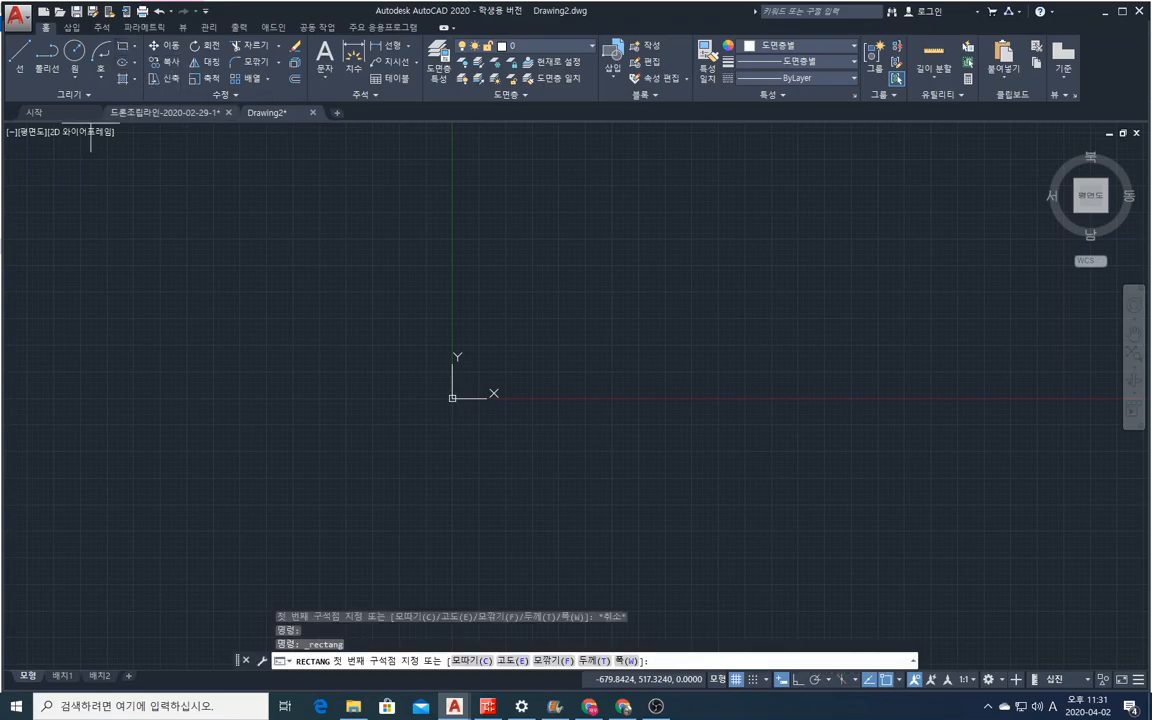
pyautogui.click(250, 214)
pyautogui.click(590, 412)
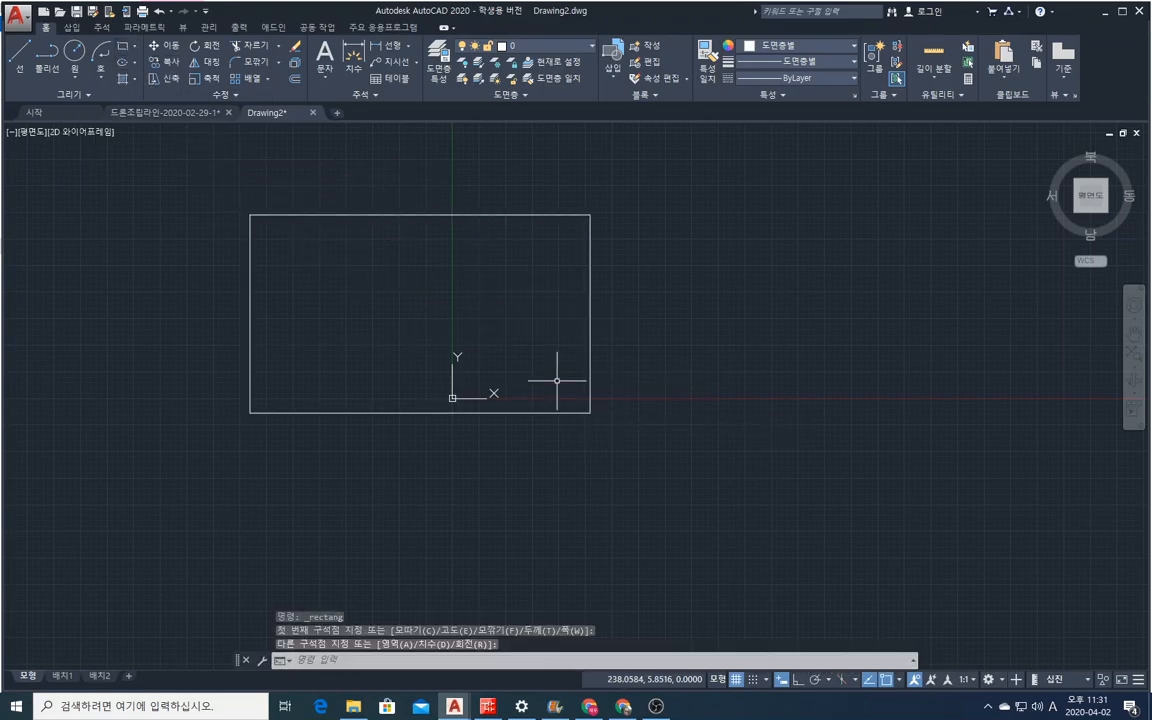
# Draw a second, smaller rectangle freehand, overlapping the first rectangle's lower-right corner.
pyautogui.rightClick(420, 290)
pyautogui.click(450, 300)
pyautogui.click(435, 306)
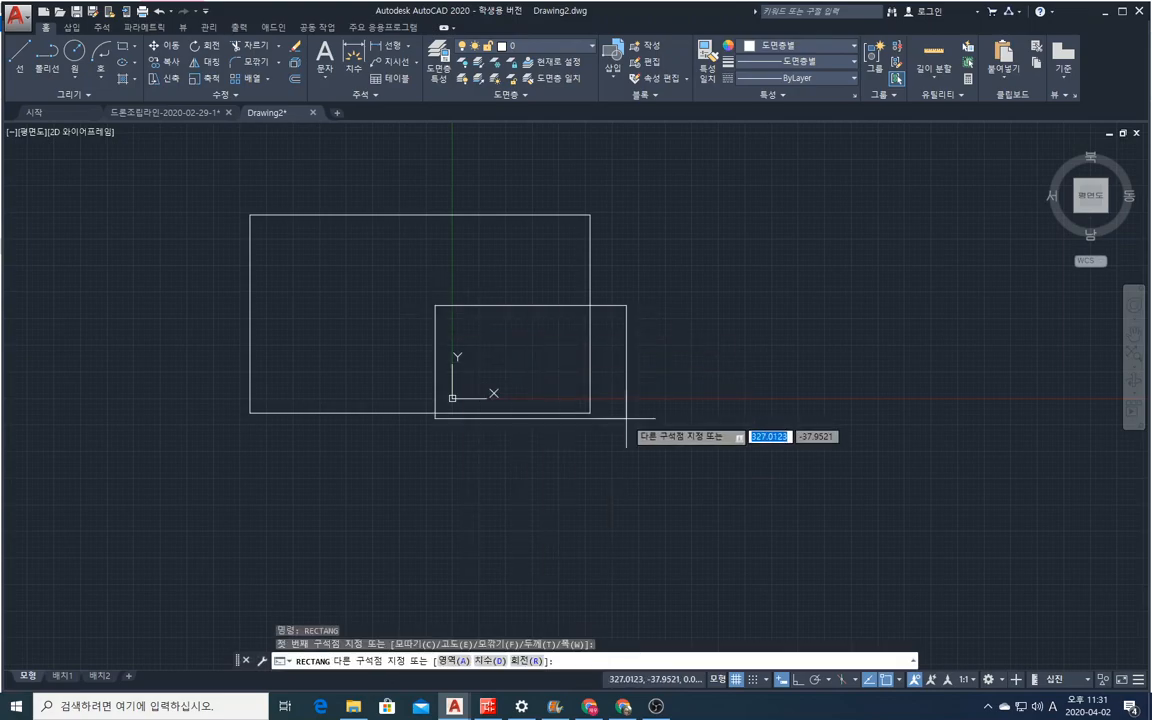
# Draw a rectangle by coordinates with its first corner at 100,100 and its opposite corner at 0,0.
pyautogui.rightClick(391, 480)
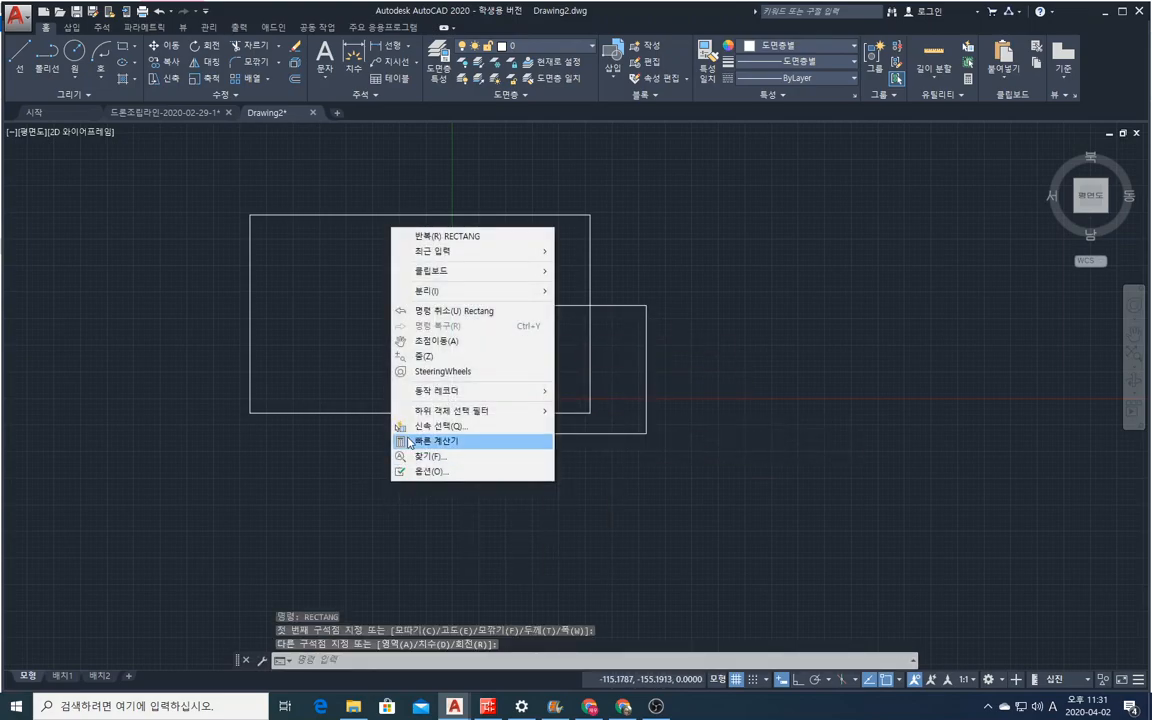
pyautogui.click(440, 236)
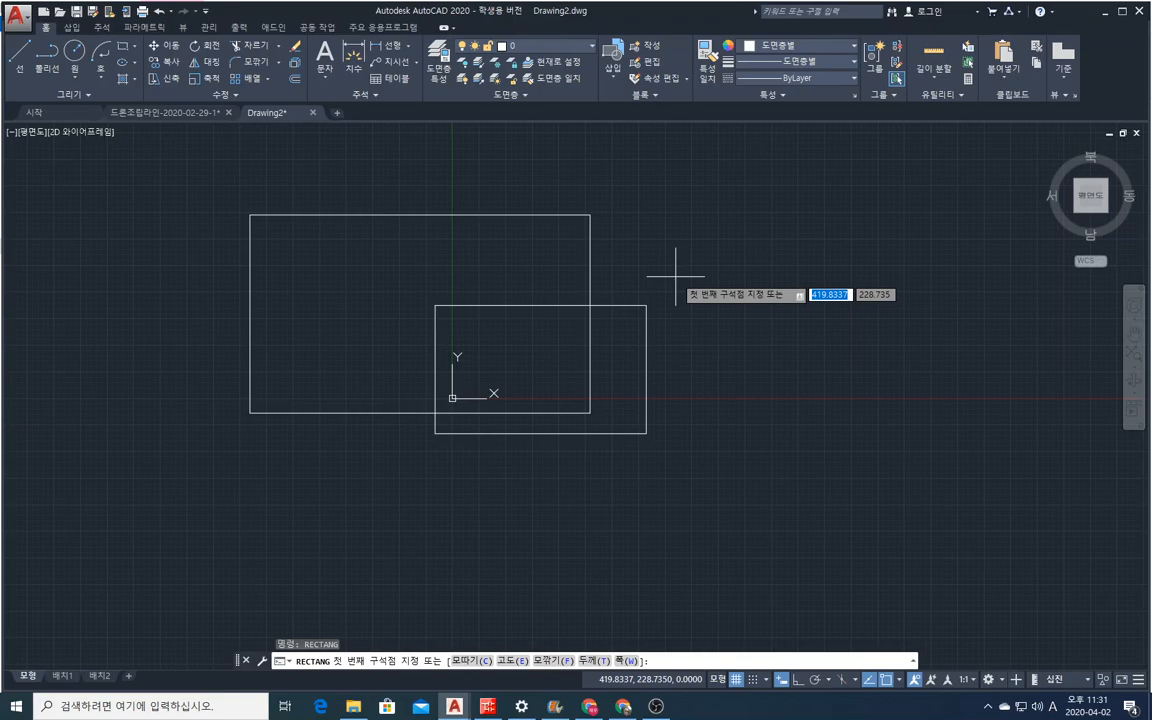
pyautogui.write('100')
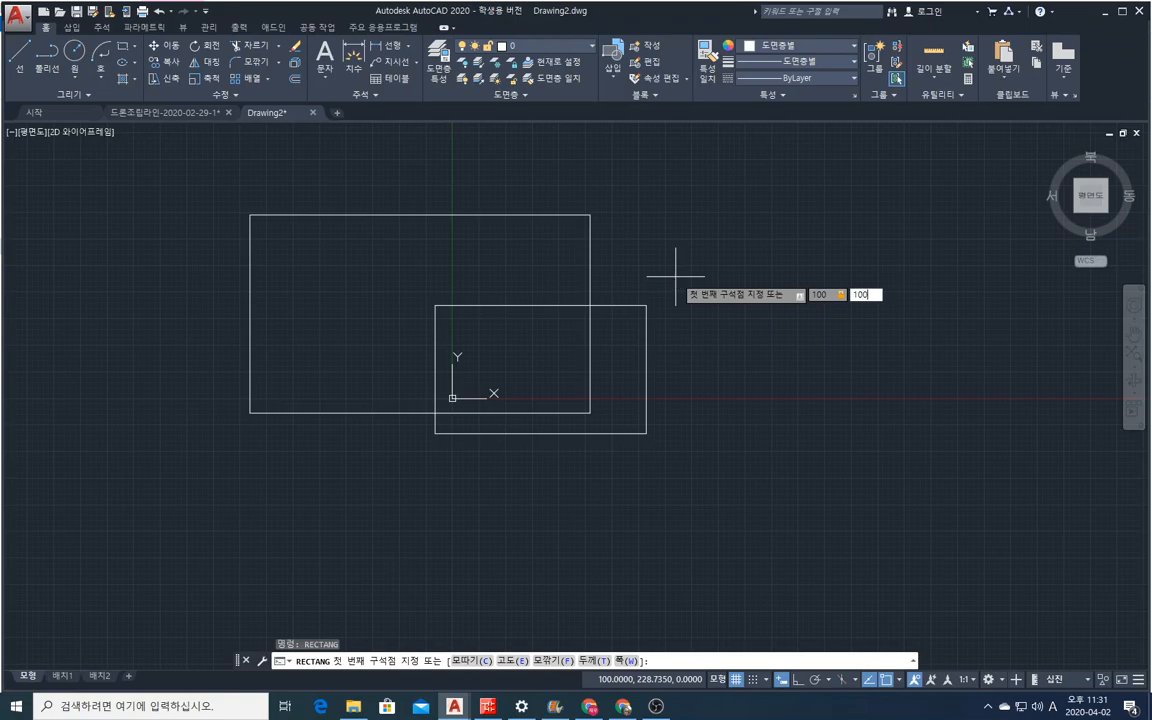
pyautogui.press('Return')
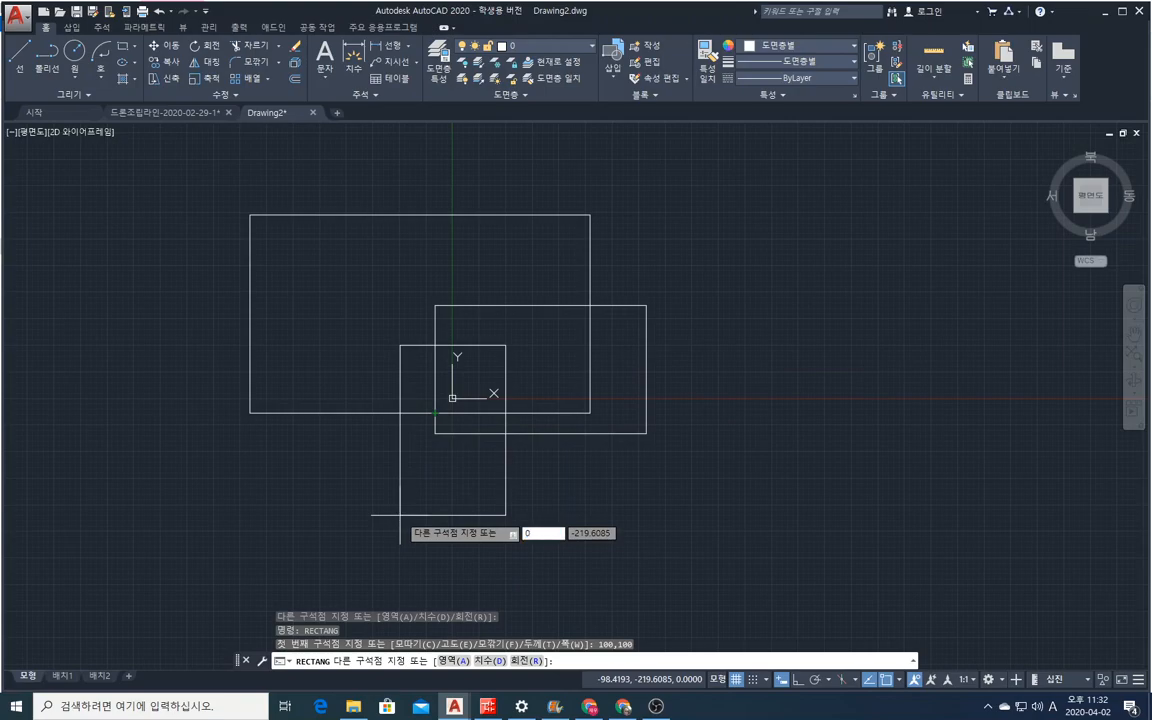
pyautogui.press('Tab')
pyautogui.press('Return')
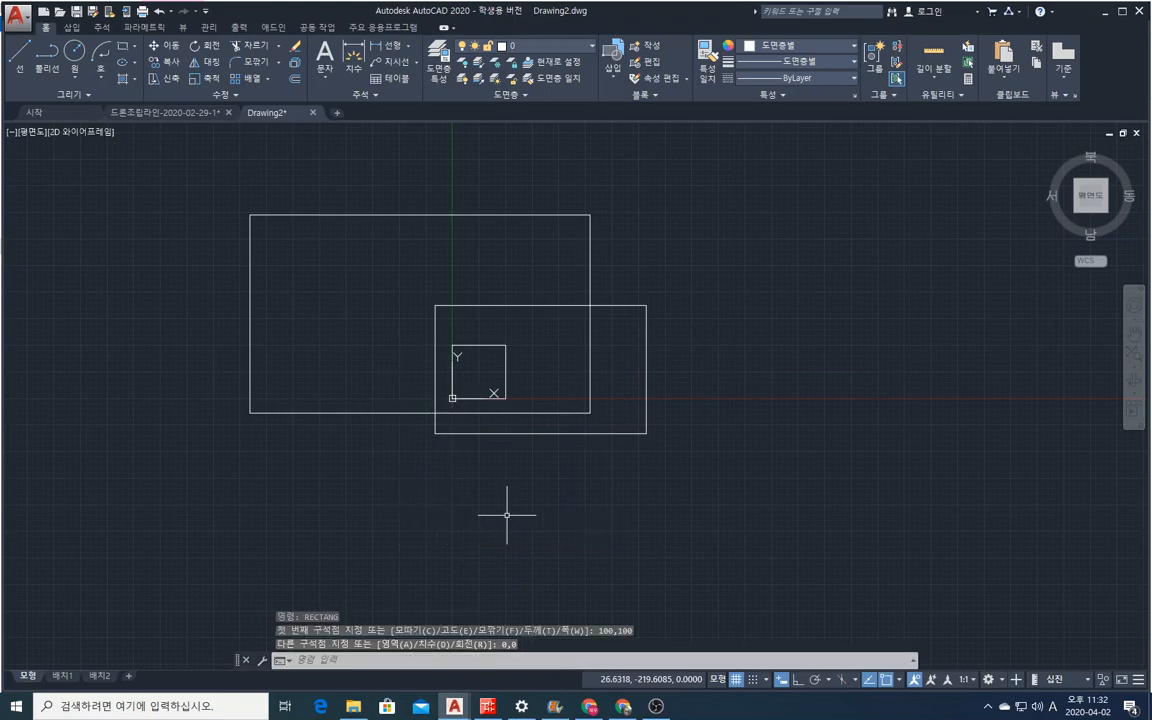
# Erase all three rectangles with a crossing selection.
pyautogui.scroll(5, 463, 400)
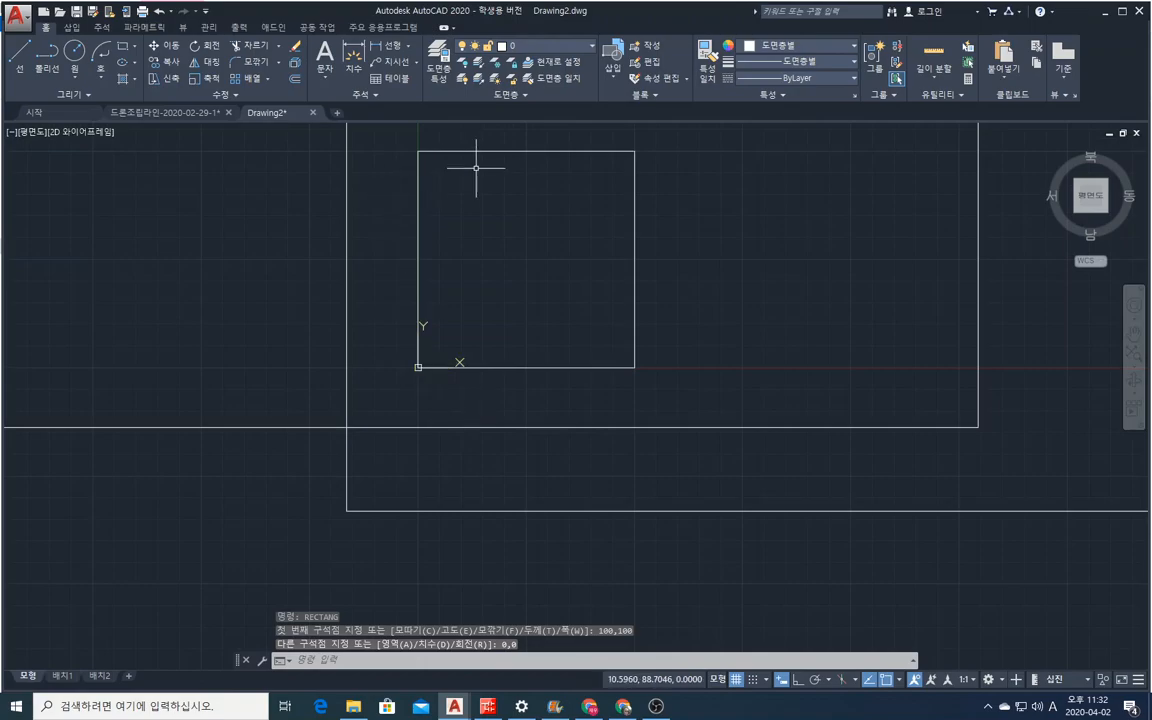
pyautogui.scroll(-5, 442, 436)
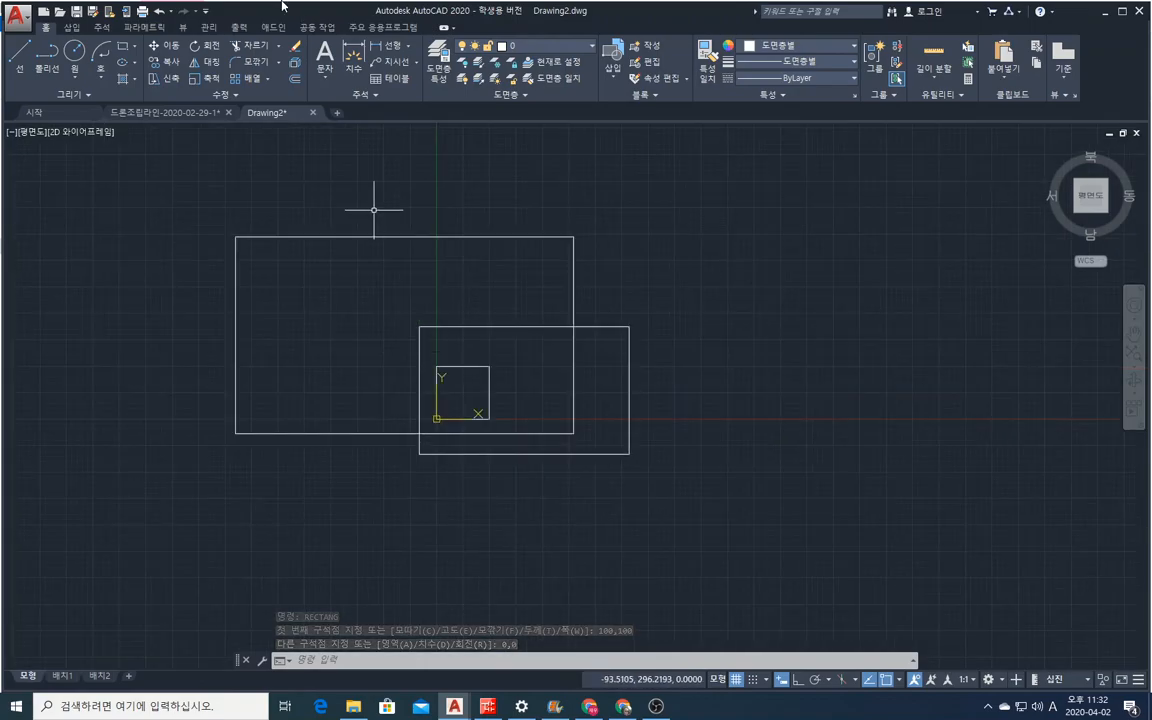
pyautogui.press('Delete')
pyautogui.click(694, 488)
pyautogui.click(160, 158)
pyautogui.press('Return')
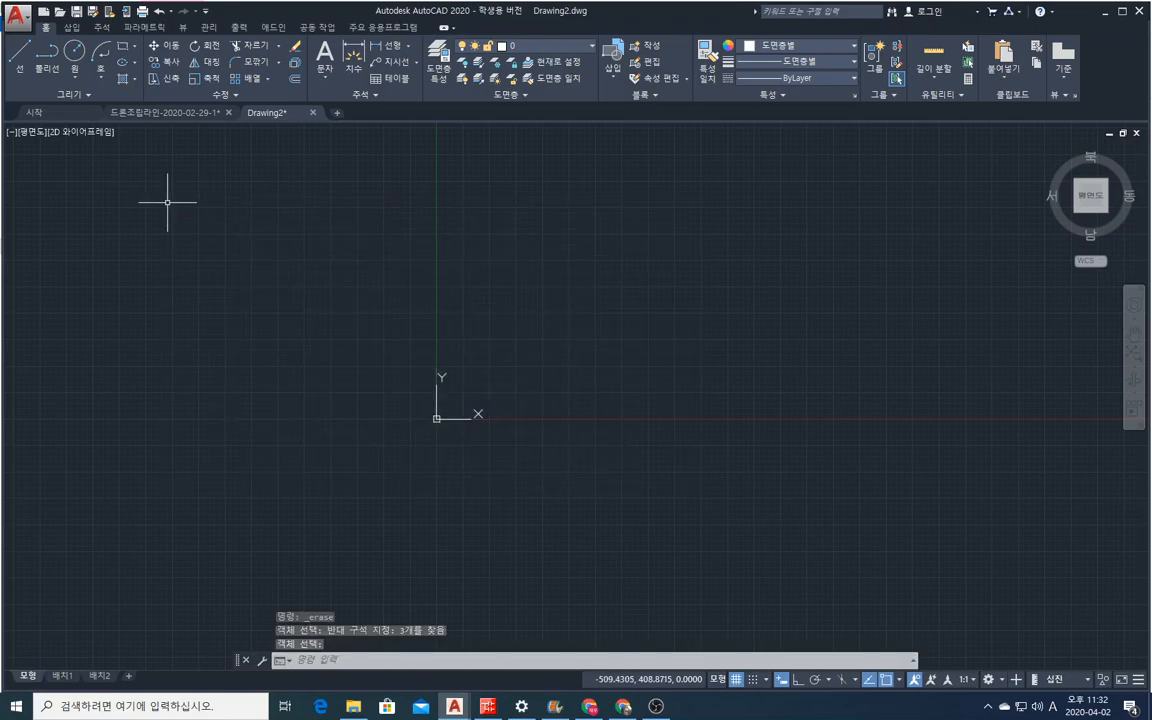
# Draw two overlapping rectangles freehand, the second one covering the lower-right corner of the first.
pyautogui.click(124, 47)
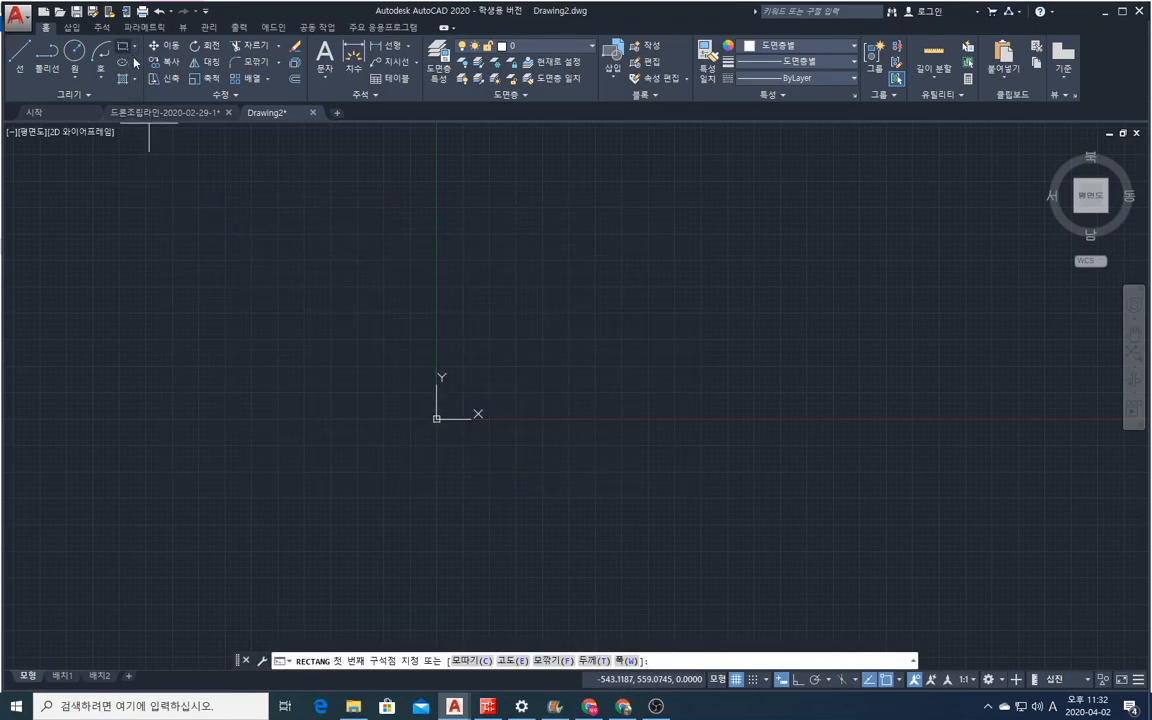
pyautogui.click(215, 264)
pyautogui.click(563, 455)
pyautogui.rightClick(563, 455)
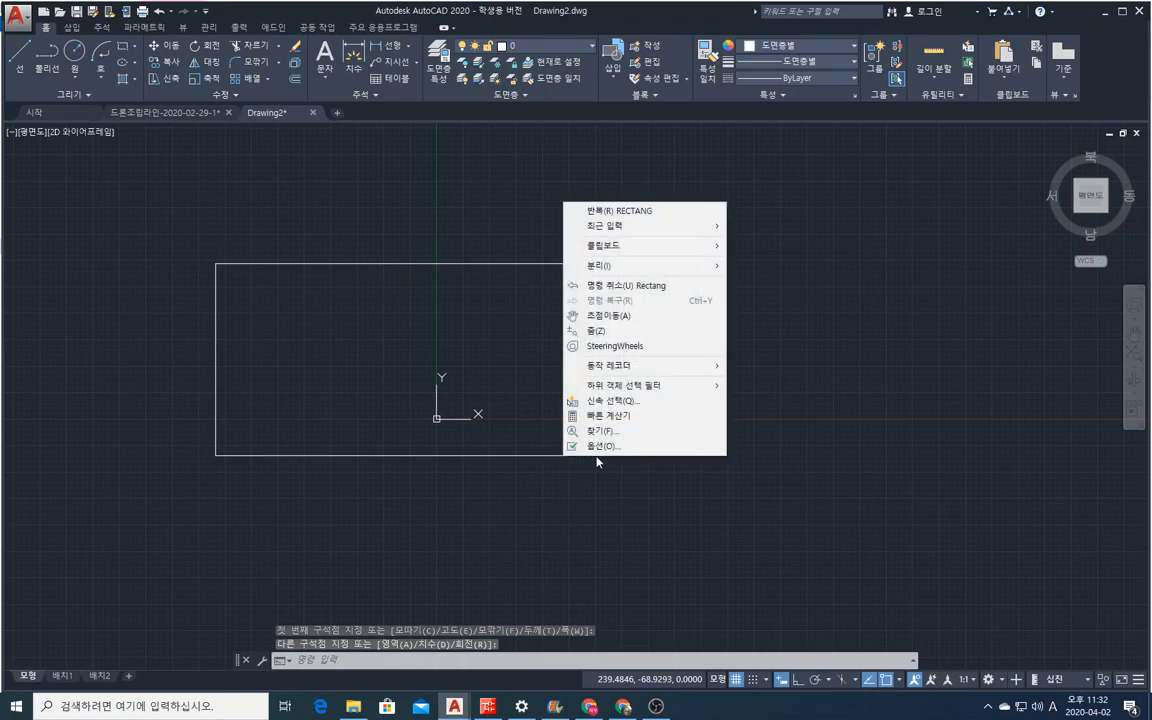
pyautogui.click(625, 211)
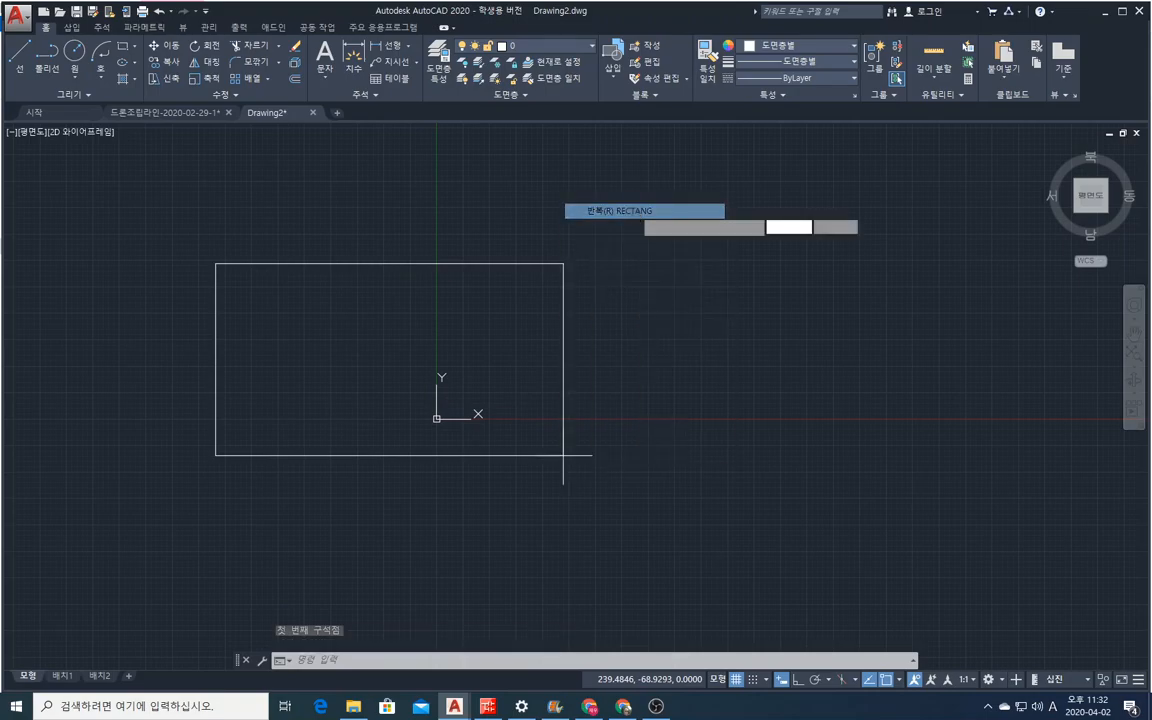
pyautogui.click(409, 297)
pyautogui.click(652, 504)
# Erase both overlapping freehand rectangles with a crossing selection.
pyautogui.rightClick(652, 504)
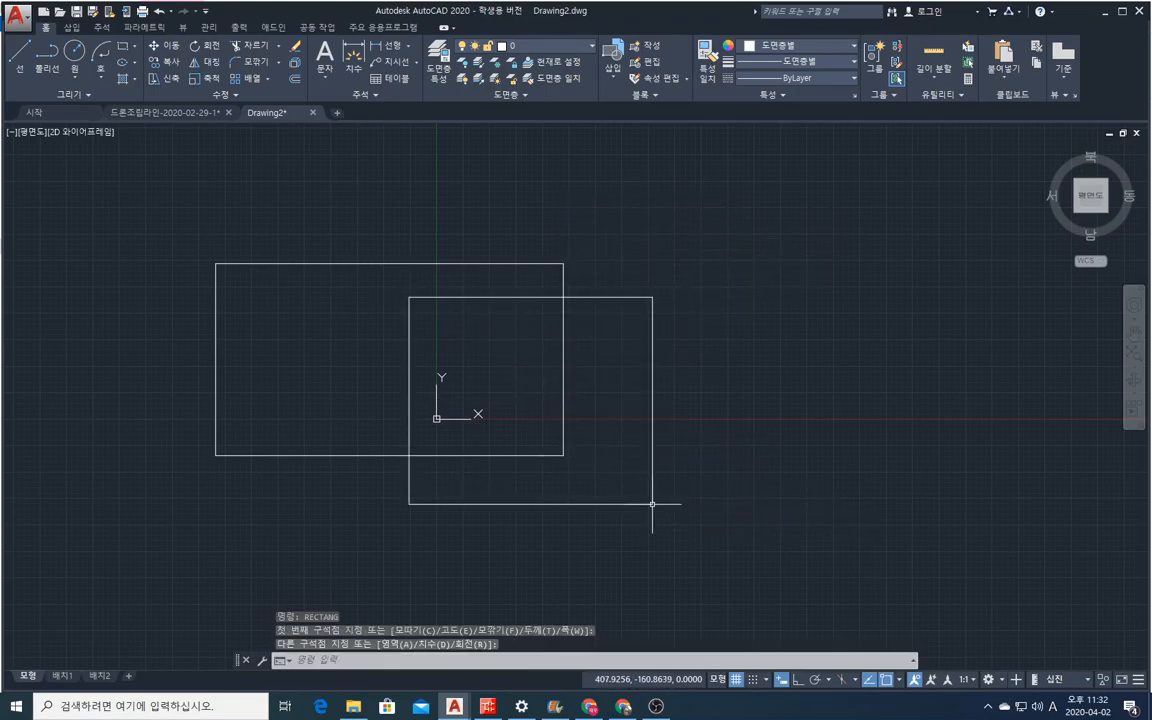
pyautogui.click(686, 259)
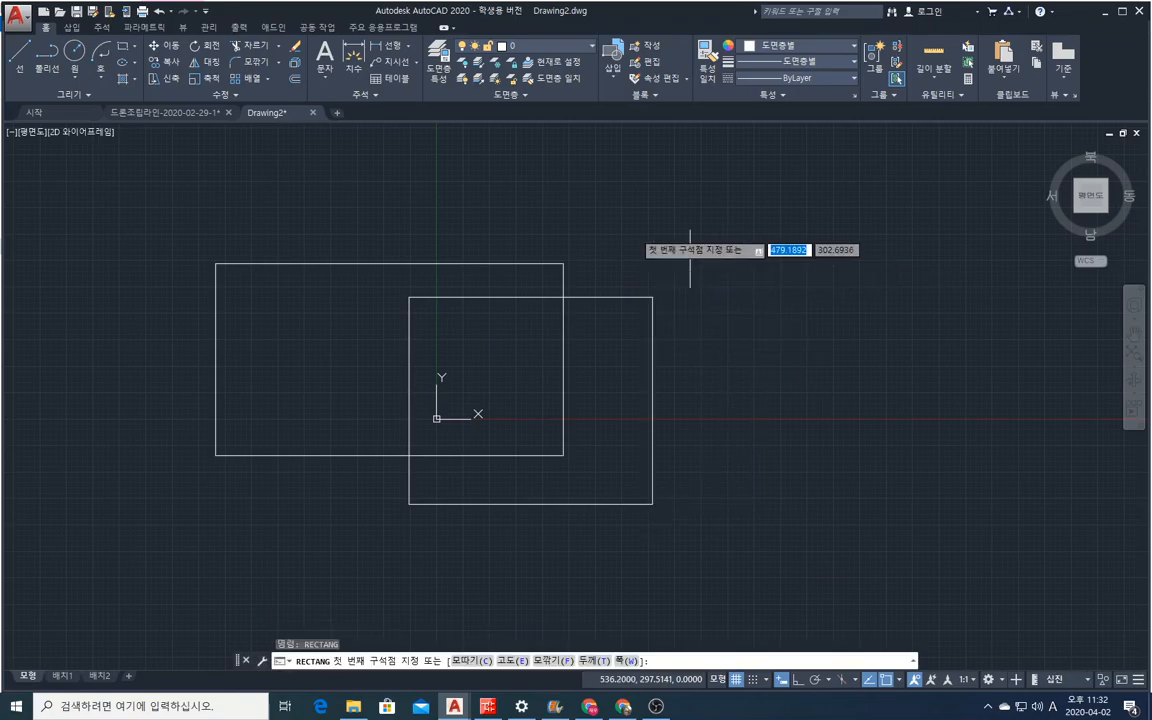
pyautogui.click(295, 46)
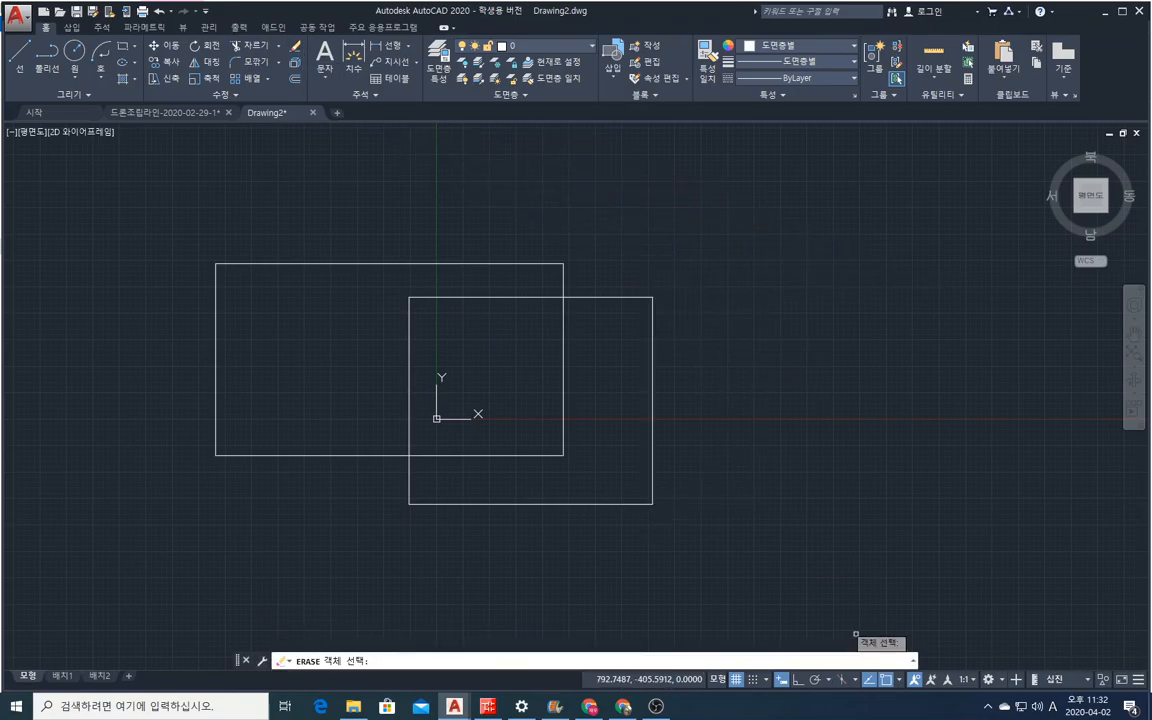
pyautogui.click(823, 600)
pyautogui.click(80, 237)
pyautogui.press('Return')
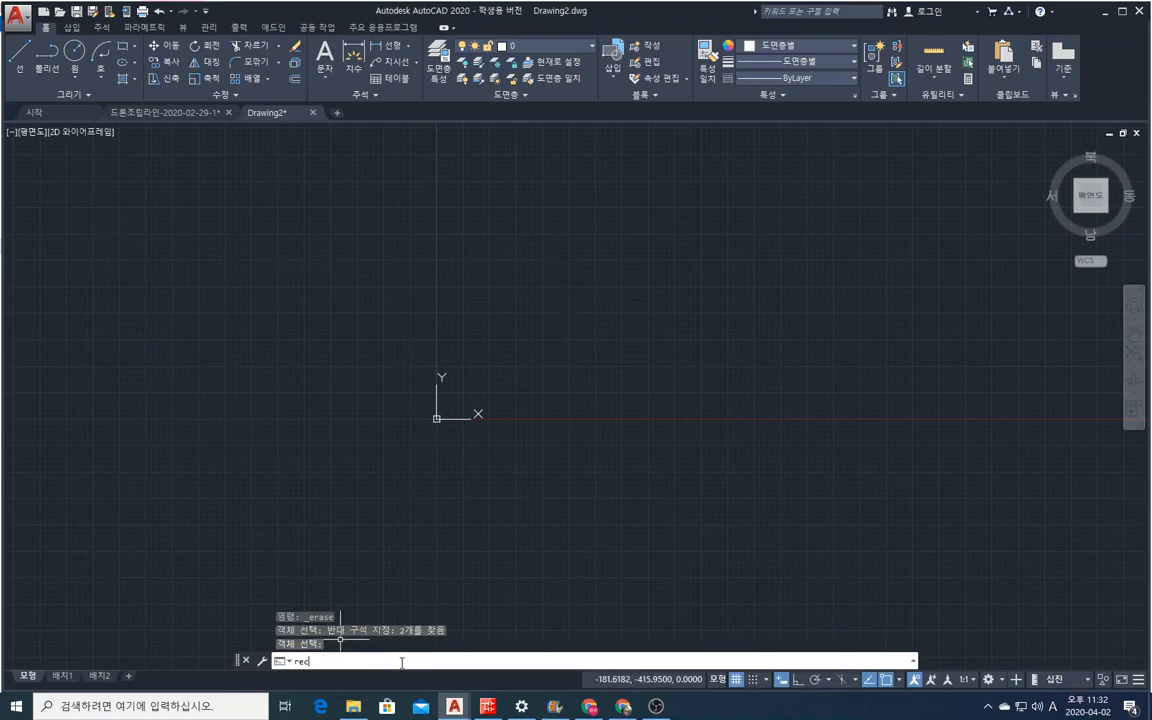
pyautogui.write('recta')
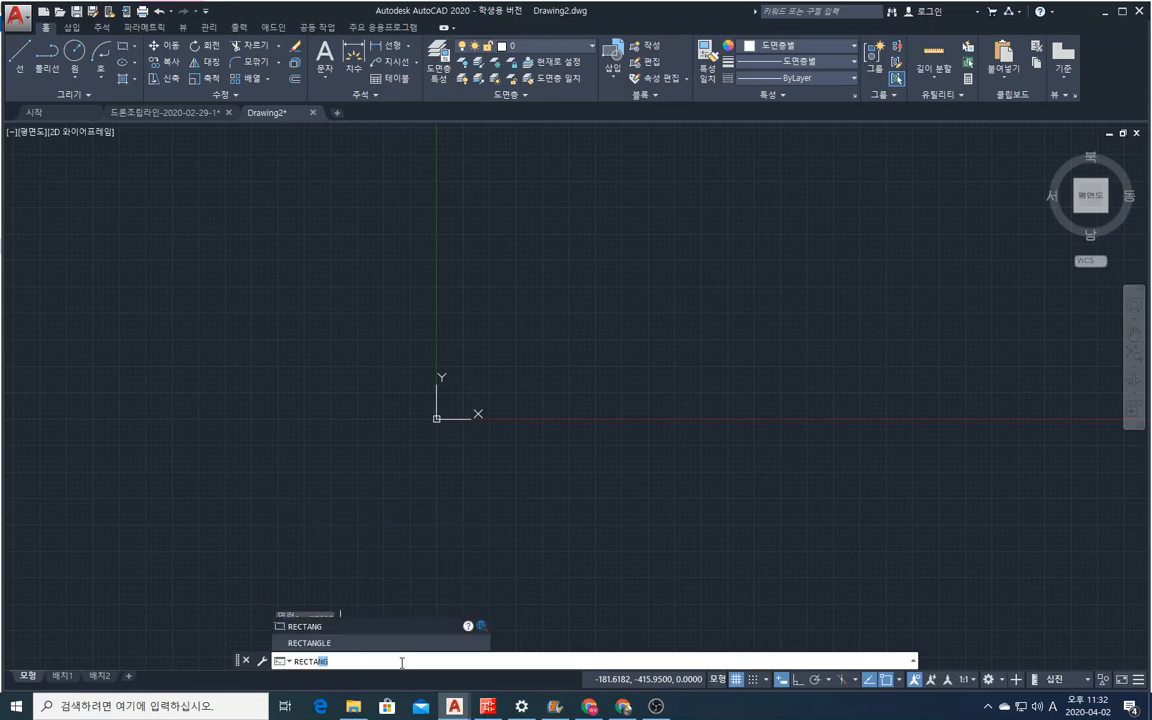
pyautogui.press('Return')
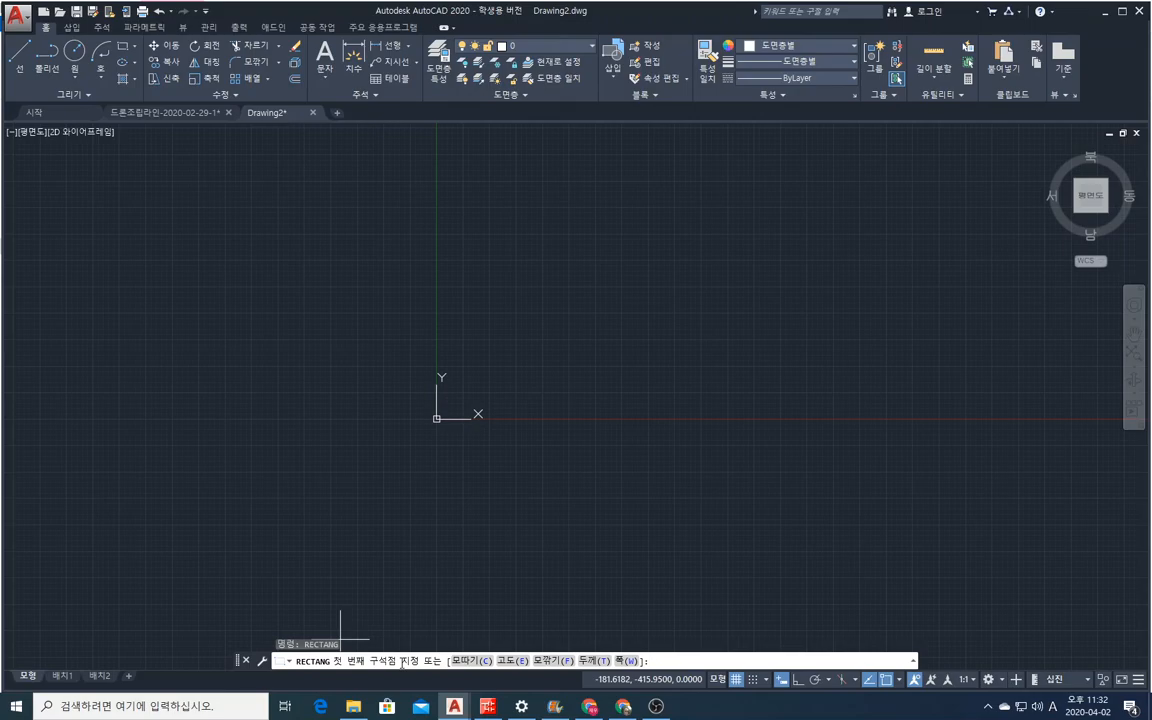
pyautogui.write('0')
pyautogui.press('Return')
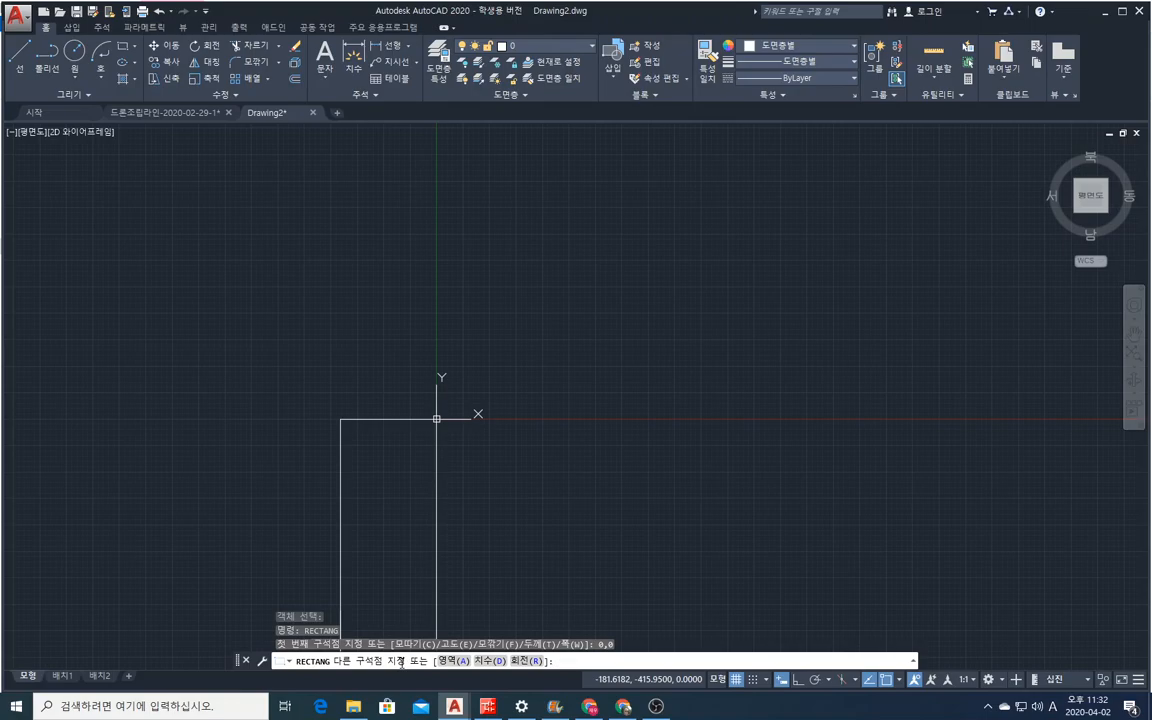
pyautogui.write('@')
pyautogui.write('100,100')
pyautogui.press('Return')
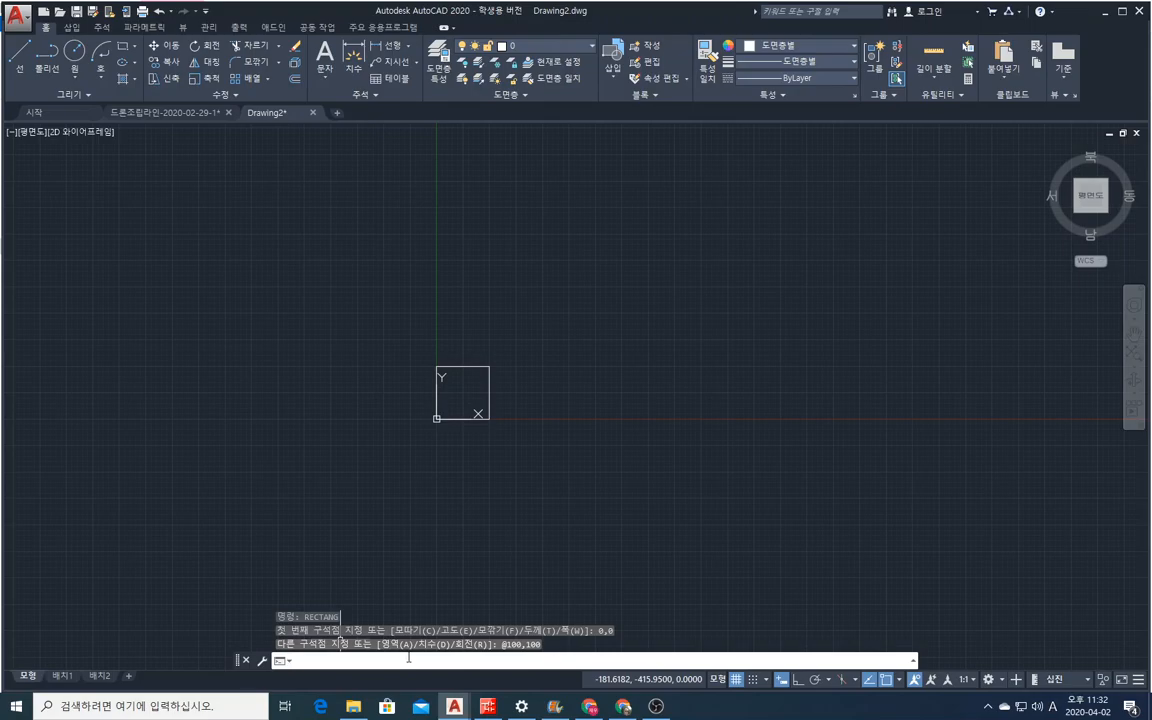
pyautogui.scroll(5, 515, 408)
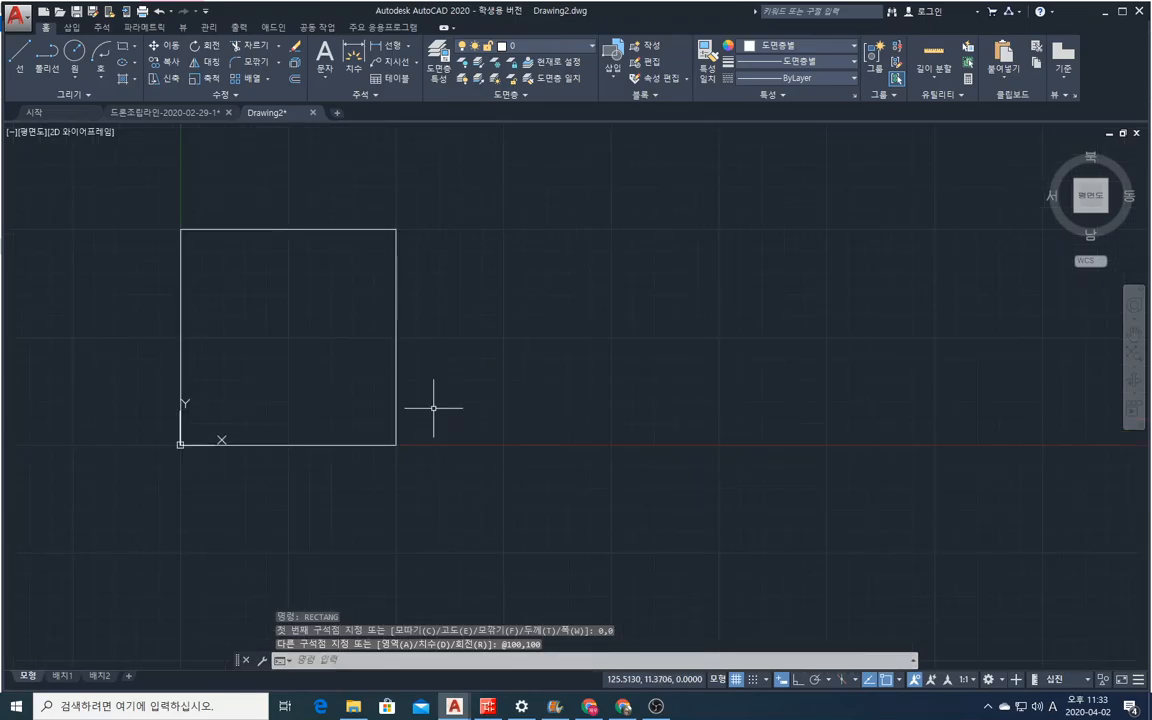
# Erase the 100 by 100 square with a crossing selection.
pyautogui.write('e')
pyautogui.press('Return')
pyautogui.click(447, 488)
pyautogui.click(160, 220)
pyautogui.press('Return')
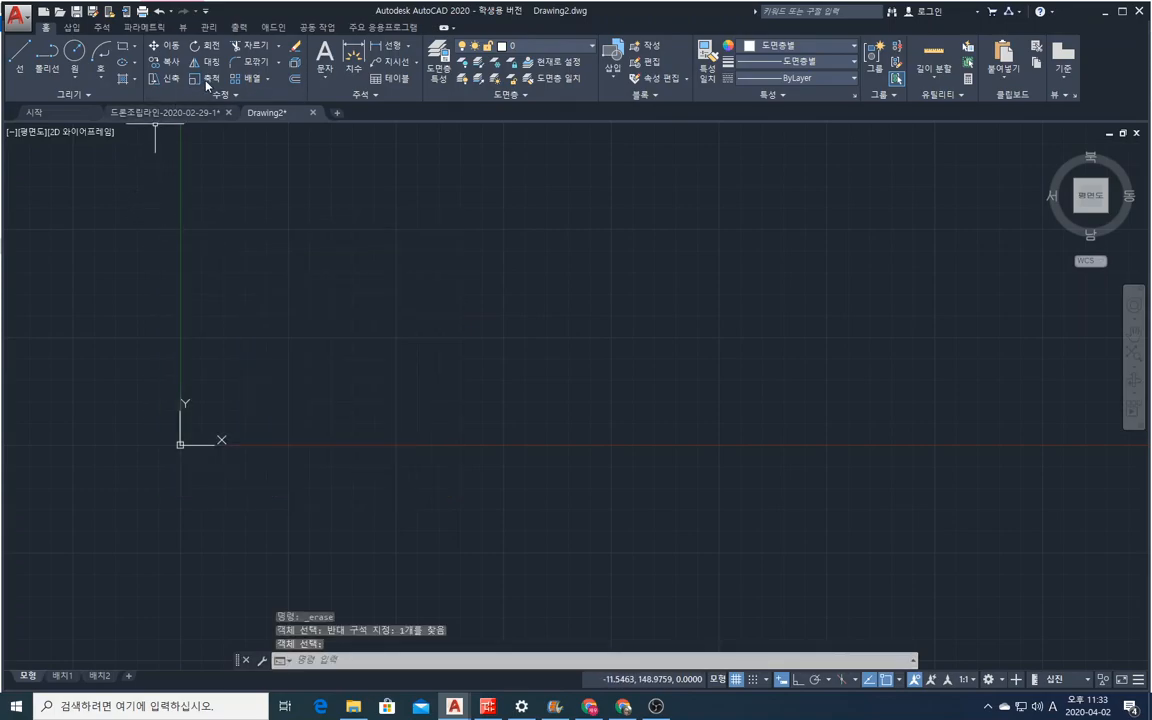
# Draw a five-sided polygon inscribed in a circle of radius 100, with its centre picked freehand above and right of the origin.
pyautogui.click(135, 48)
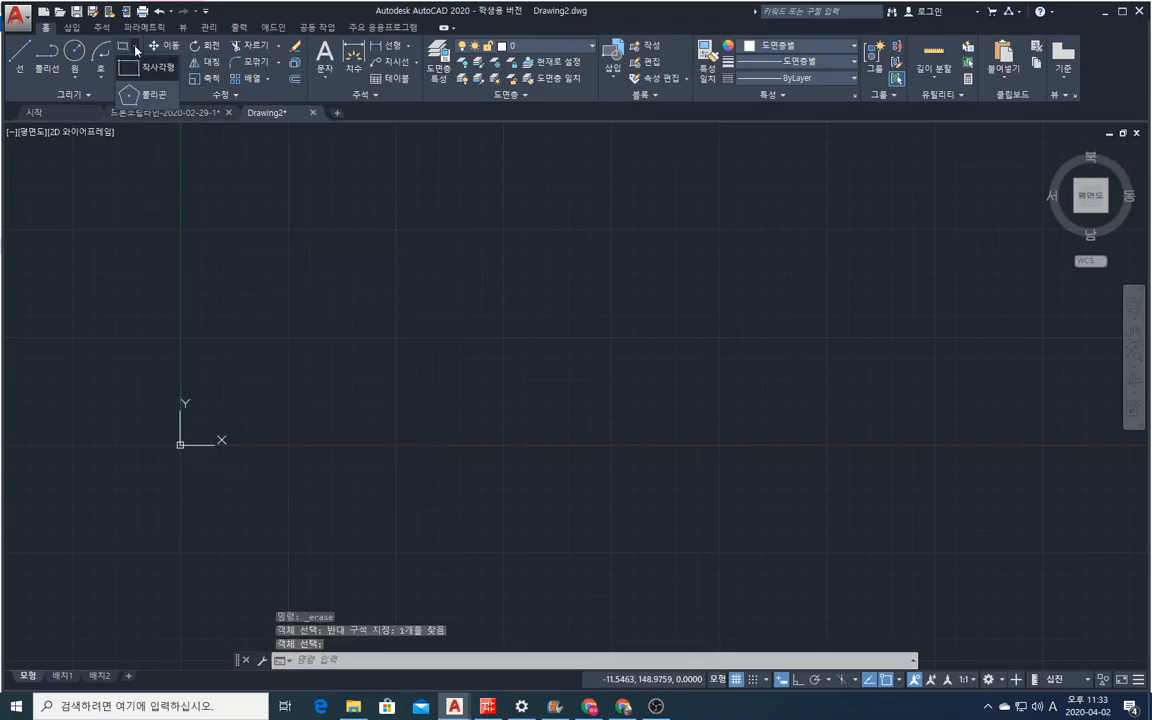
pyautogui.click(130, 86)
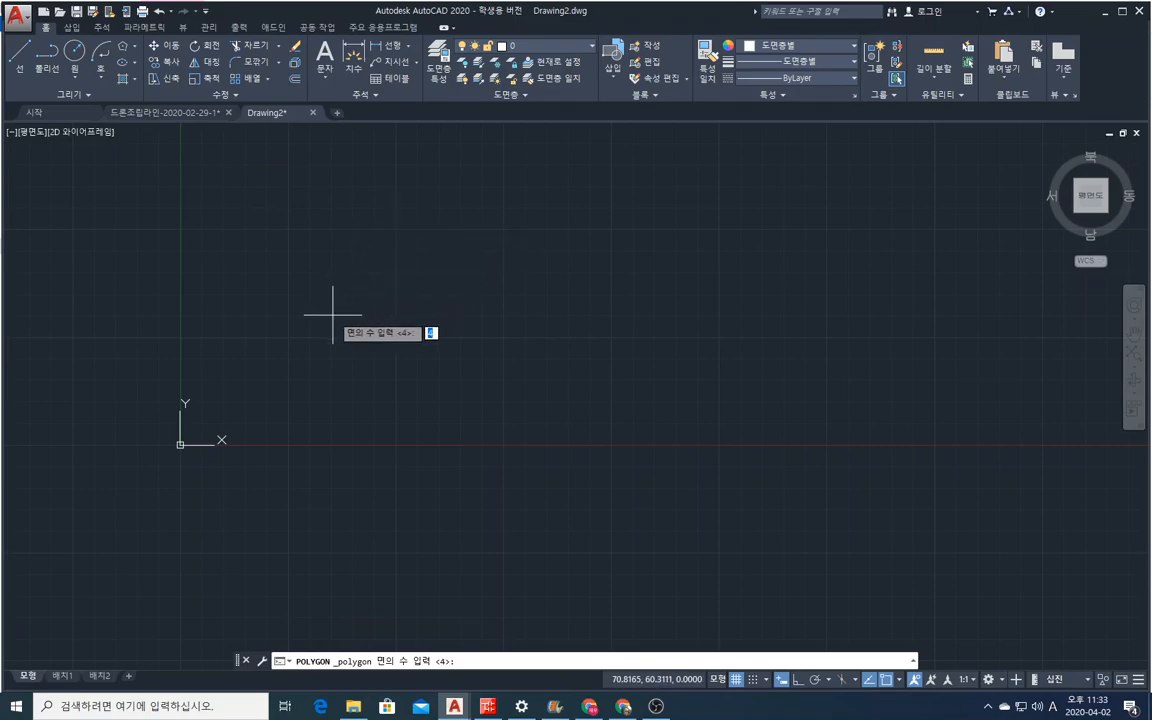
pyautogui.write('5')
pyautogui.press('Return')
pyautogui.click(334, 316)
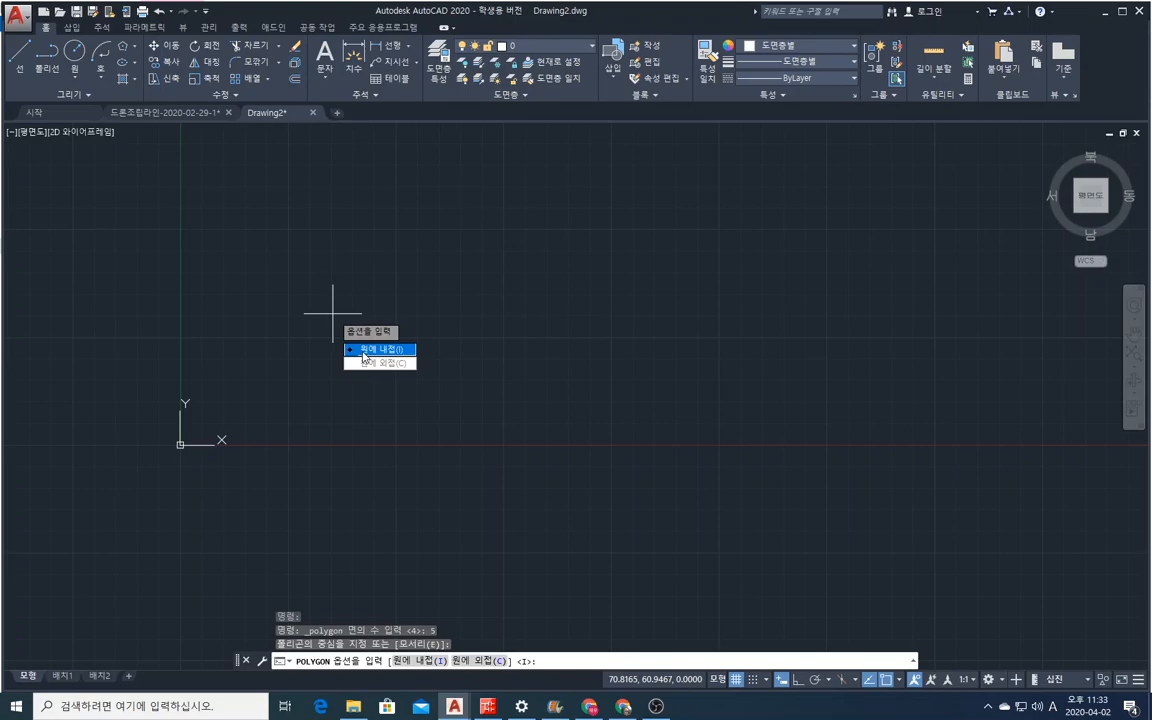
pyautogui.click(364, 350)
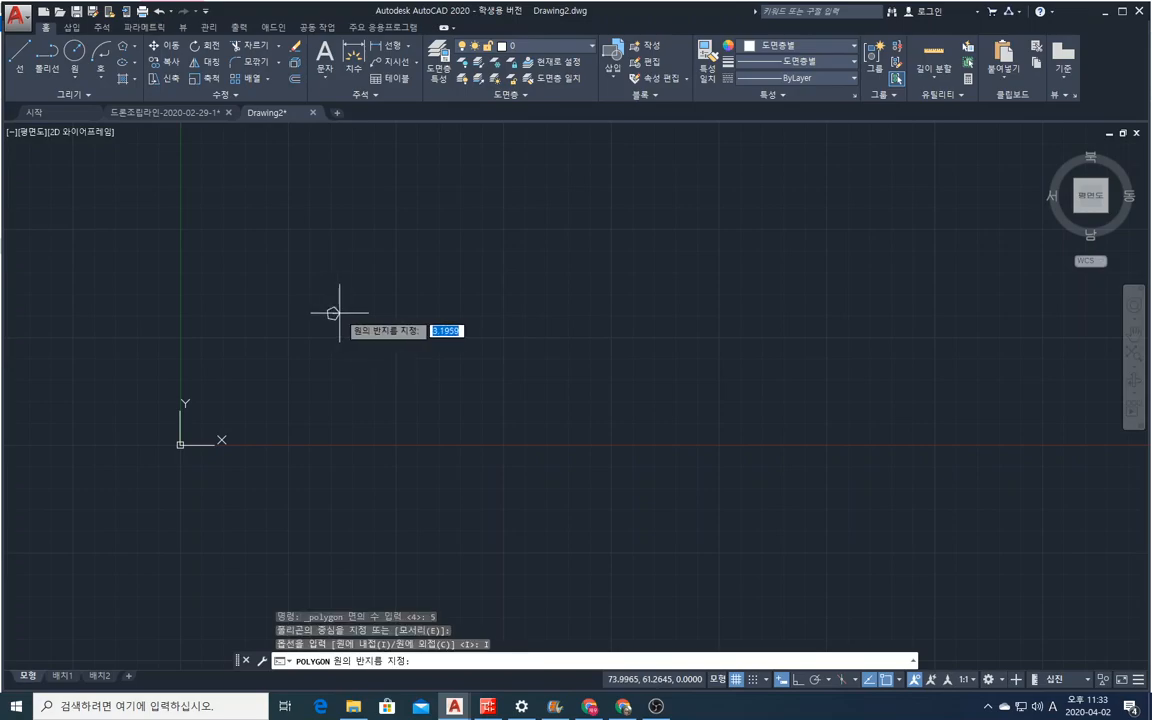
pyautogui.write('100')
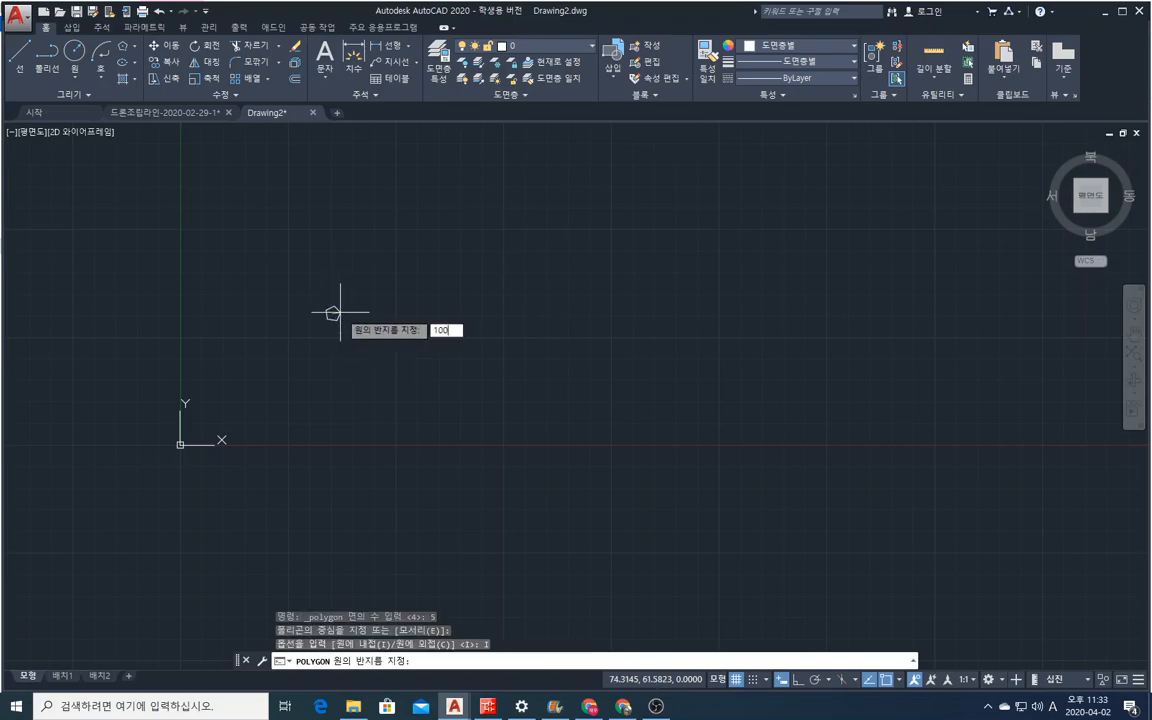
pyautogui.press('Return')
pyautogui.scroll(-2, 394, 385)
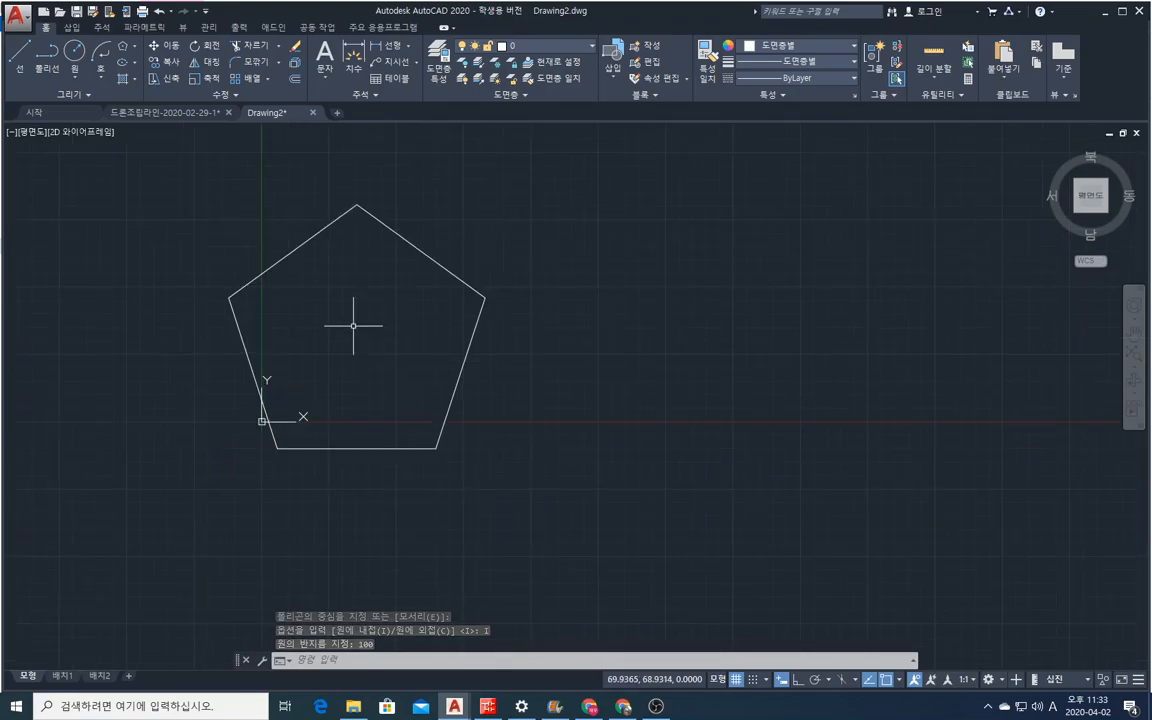
pyautogui.click(72, 65)
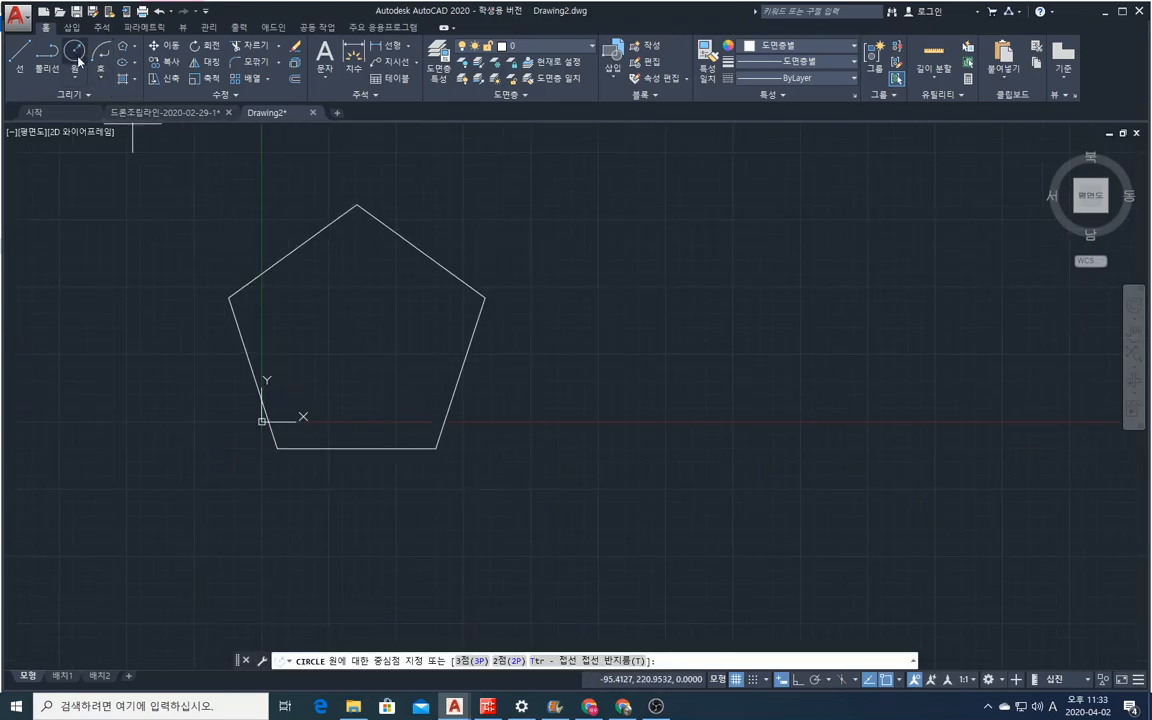
pyautogui.click(78, 79)
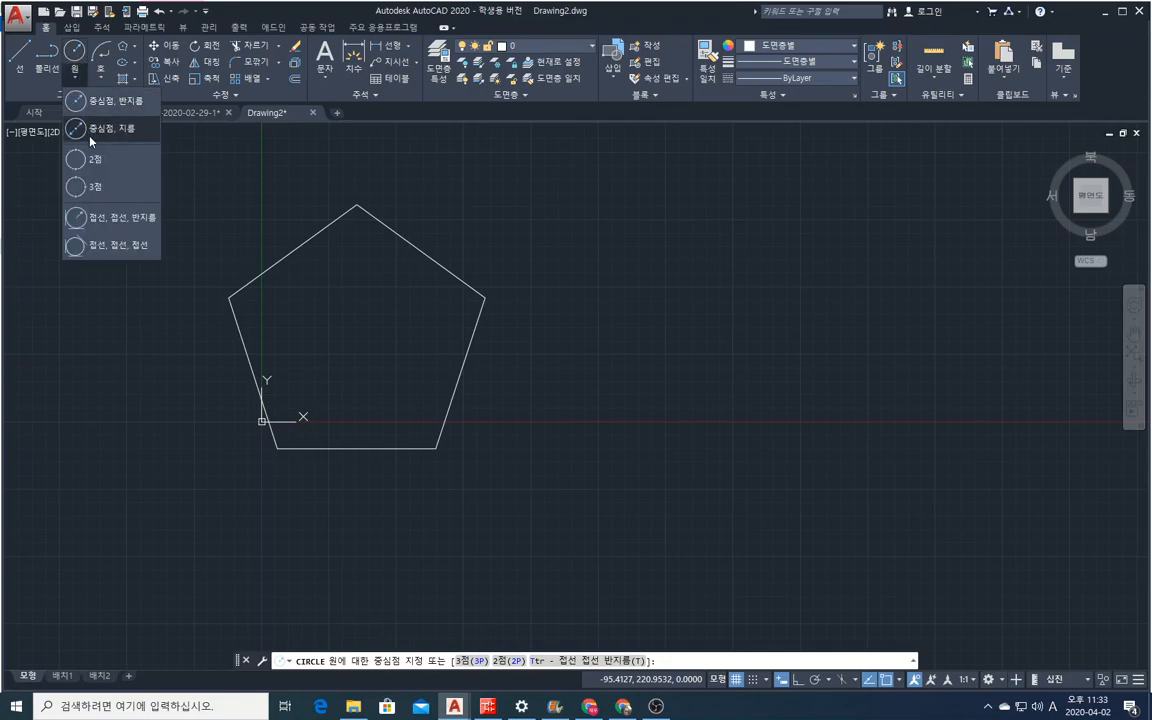
pyautogui.click(87, 102)
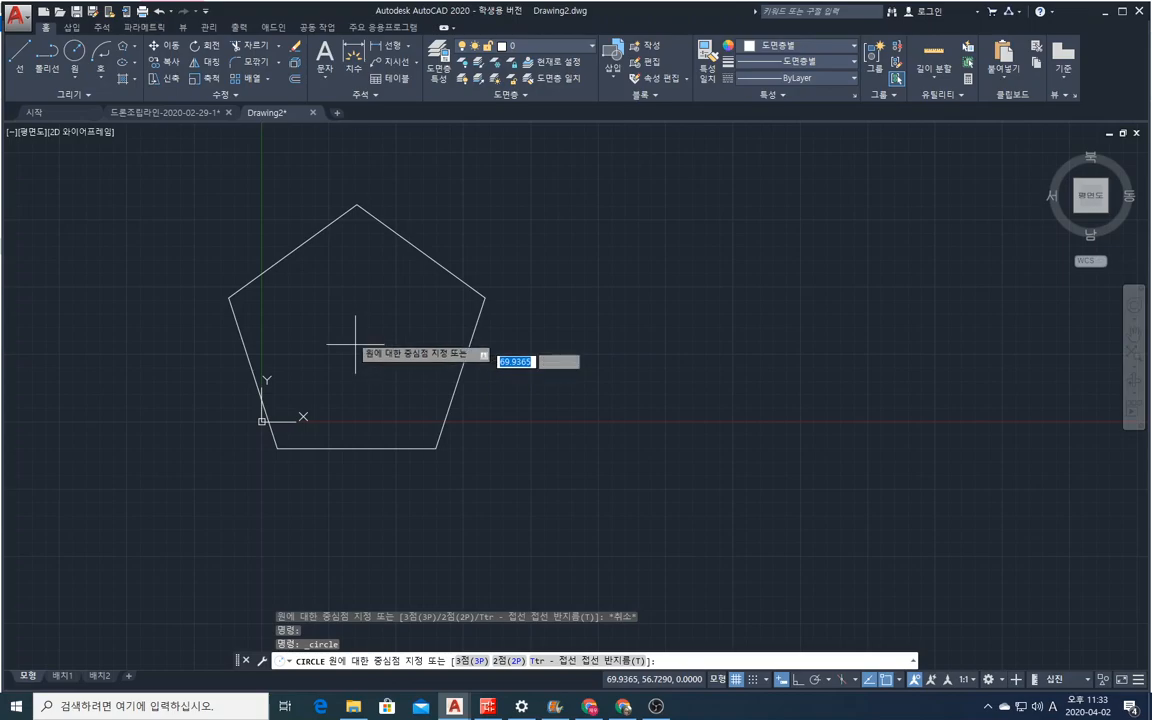
# Draw a three-point circle through the pentagon's top, right and lower-left vertices.
pyautogui.click(70, 71)
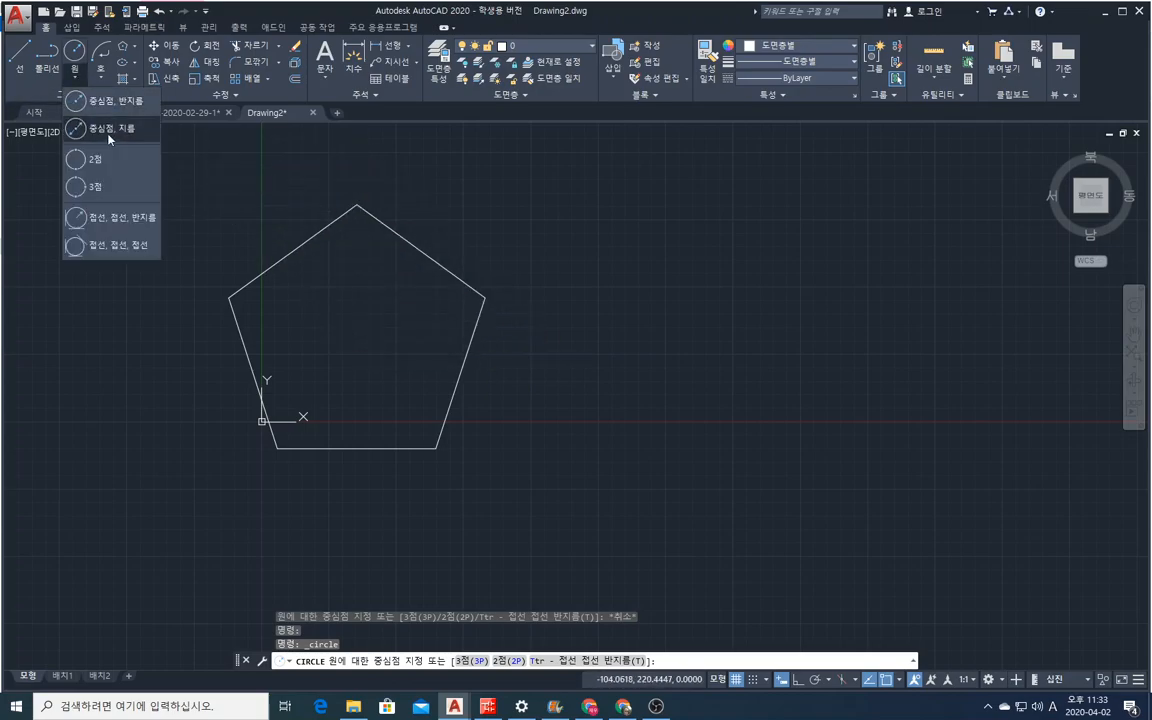
pyautogui.click(97, 186)
pyautogui.click(352, 207)
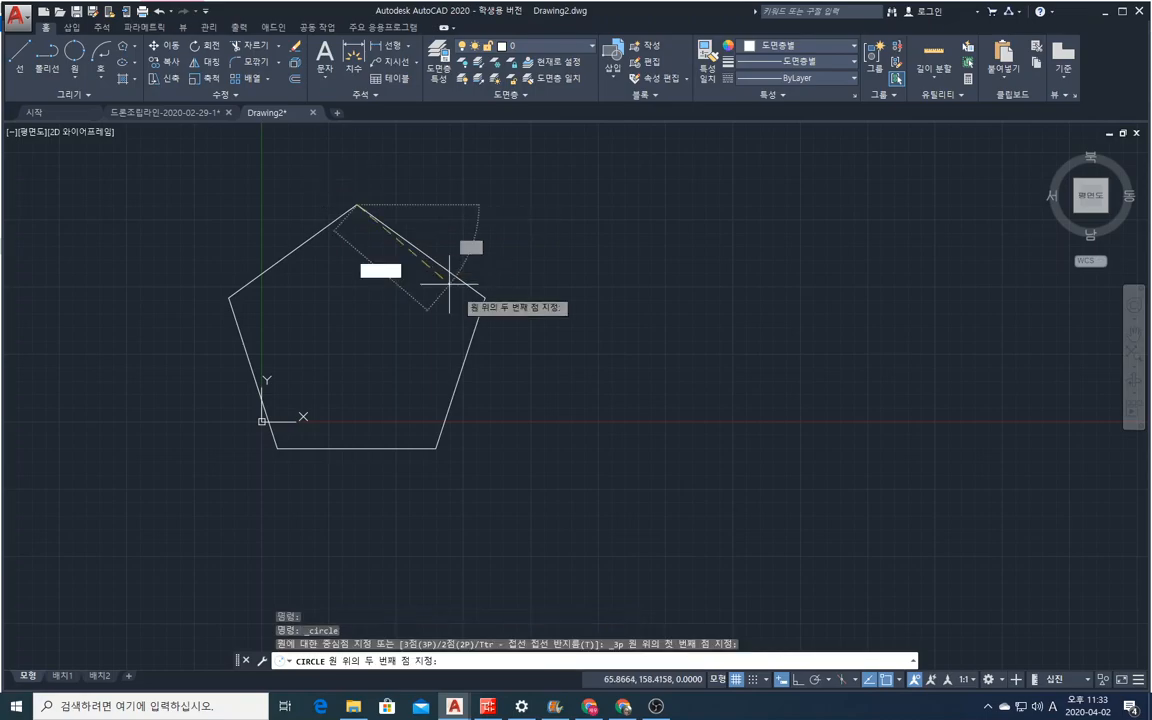
pyautogui.click(484, 297)
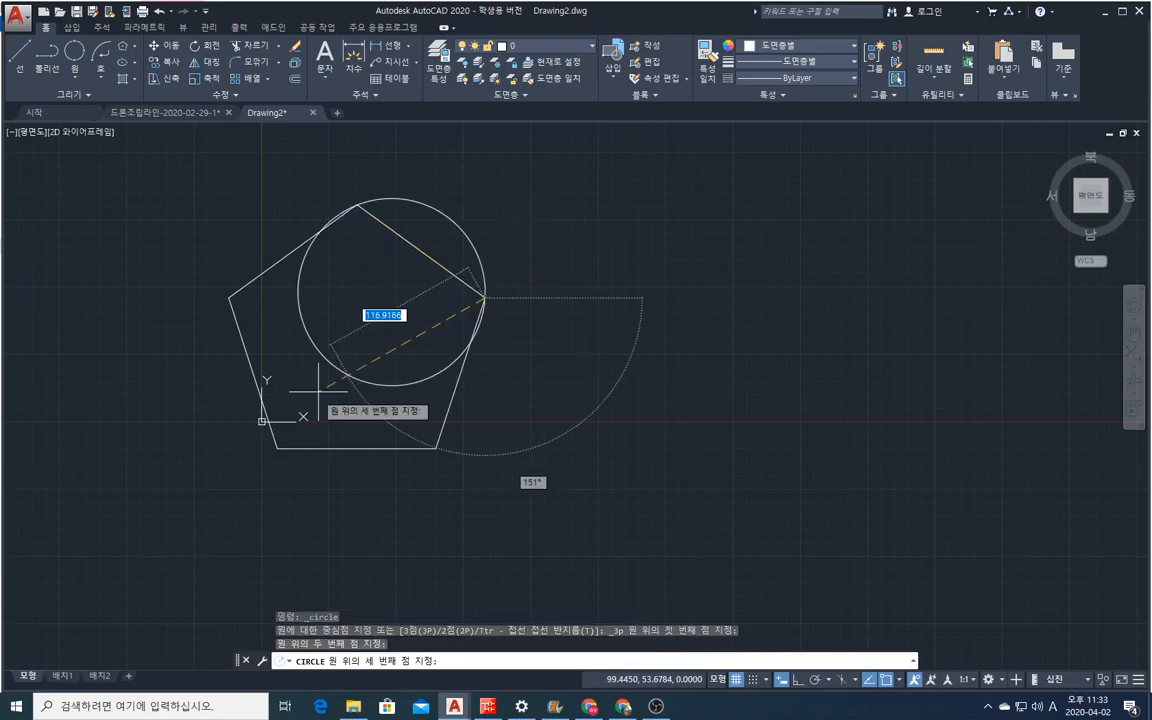
pyautogui.click(277, 449)
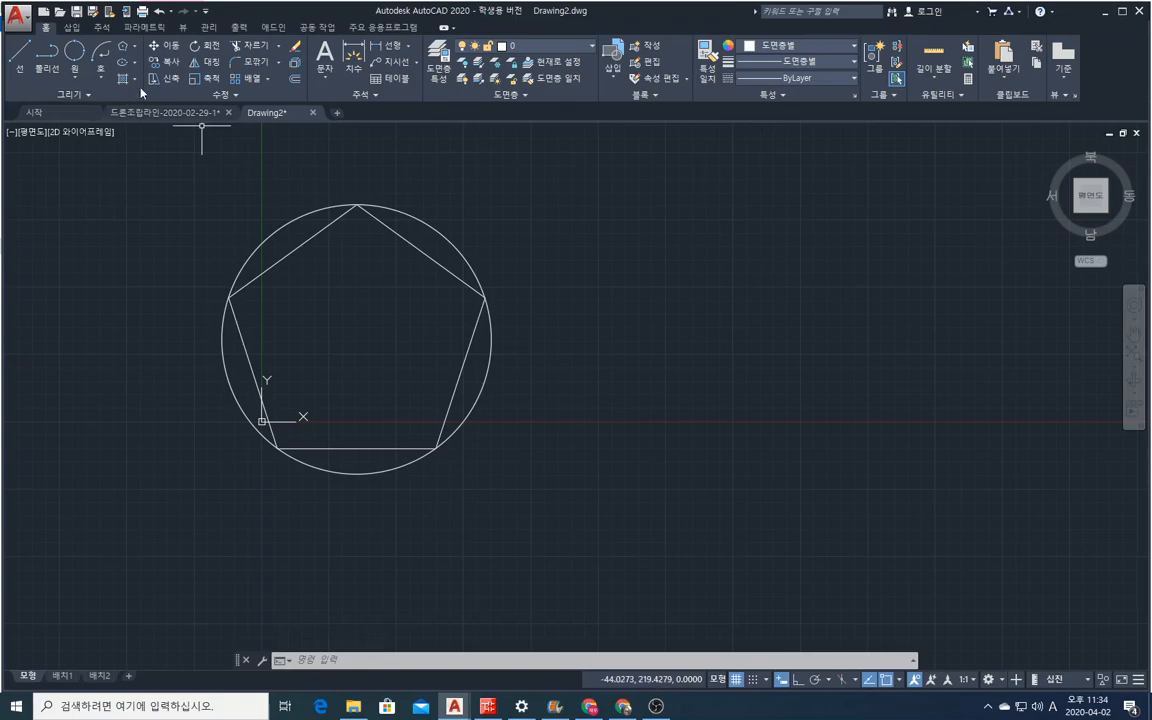
# Erase the pentagon and its surrounding circle with a crossing selection.
pyautogui.write('e')
pyautogui.press('Return')
pyautogui.click(705, 555)
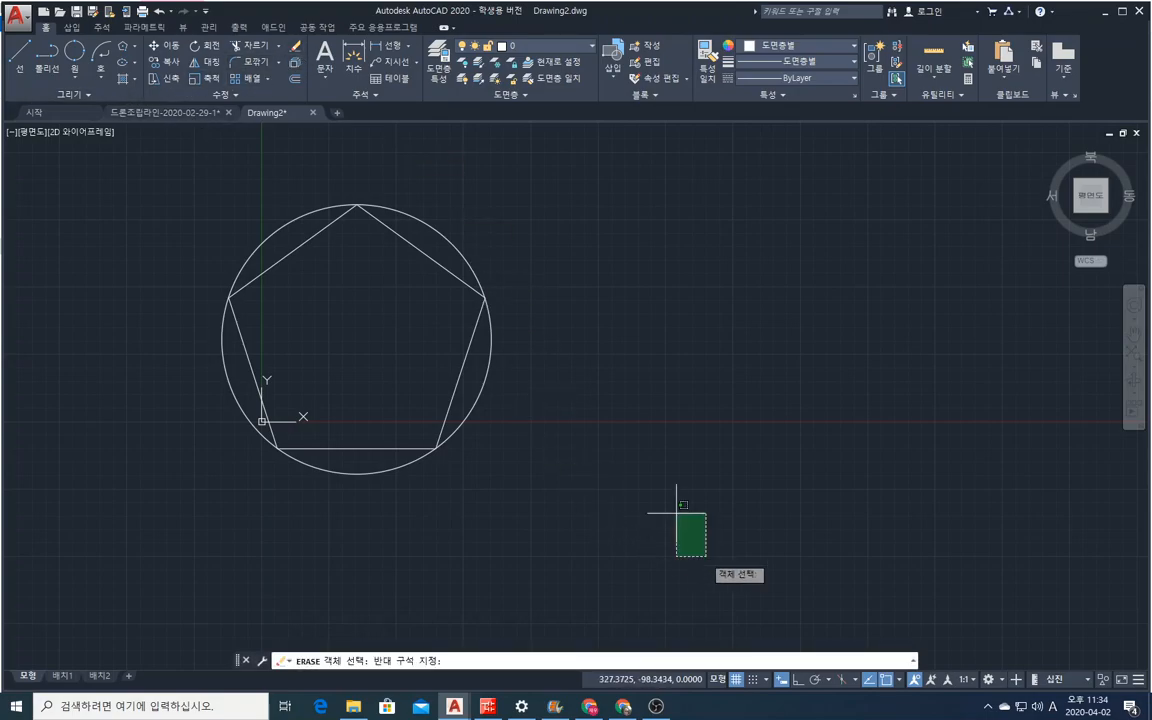
pyautogui.click(172, 200)
pyautogui.press('Return')
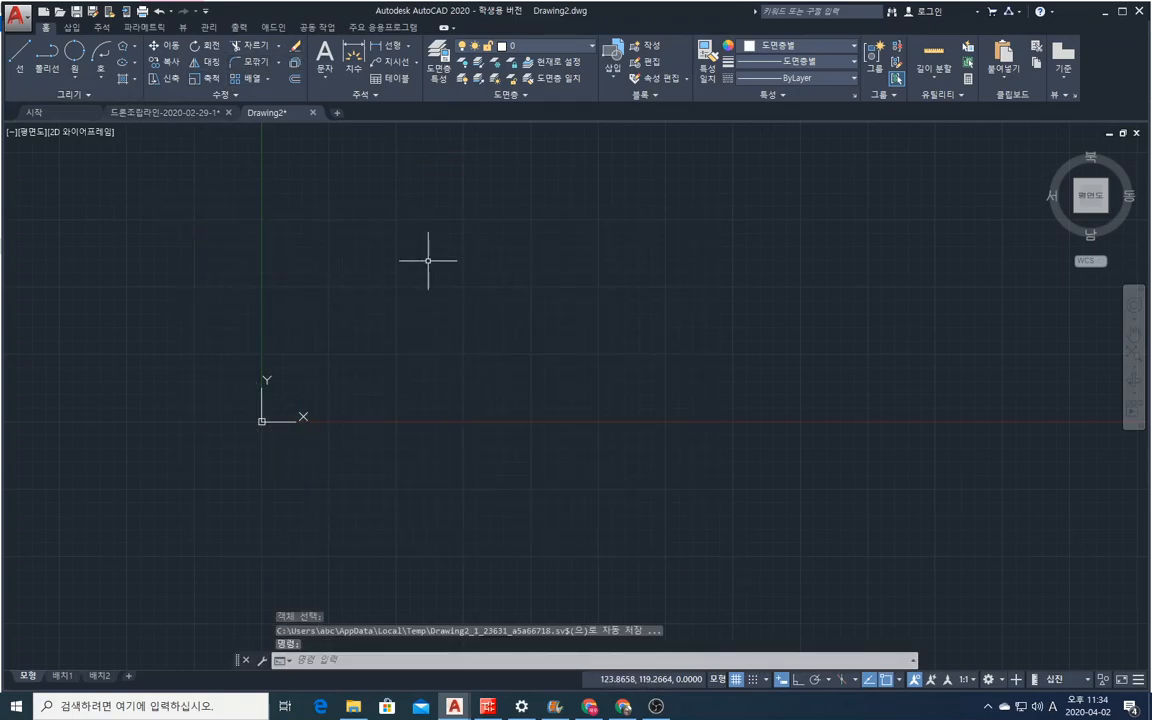
# Draw an ellipse by its centre, with a freehand horizontal axis endpoint and a distance of 600 to the other axis.
pyautogui.click(135, 63)
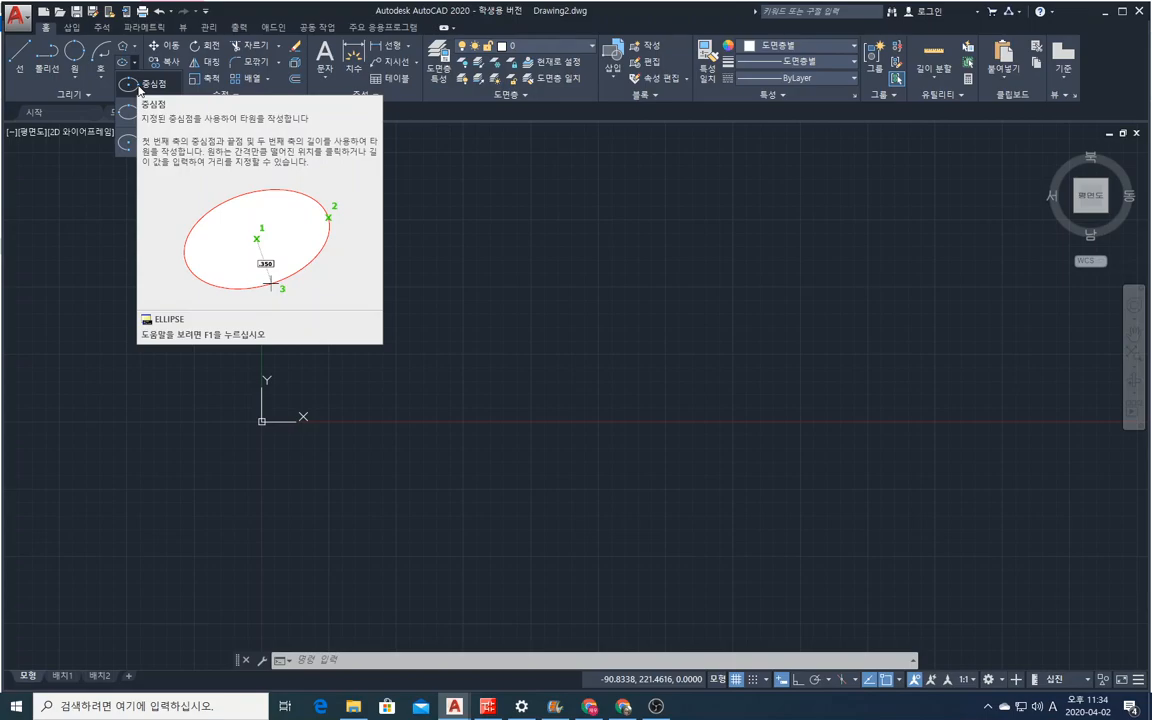
pyautogui.click(141, 86)
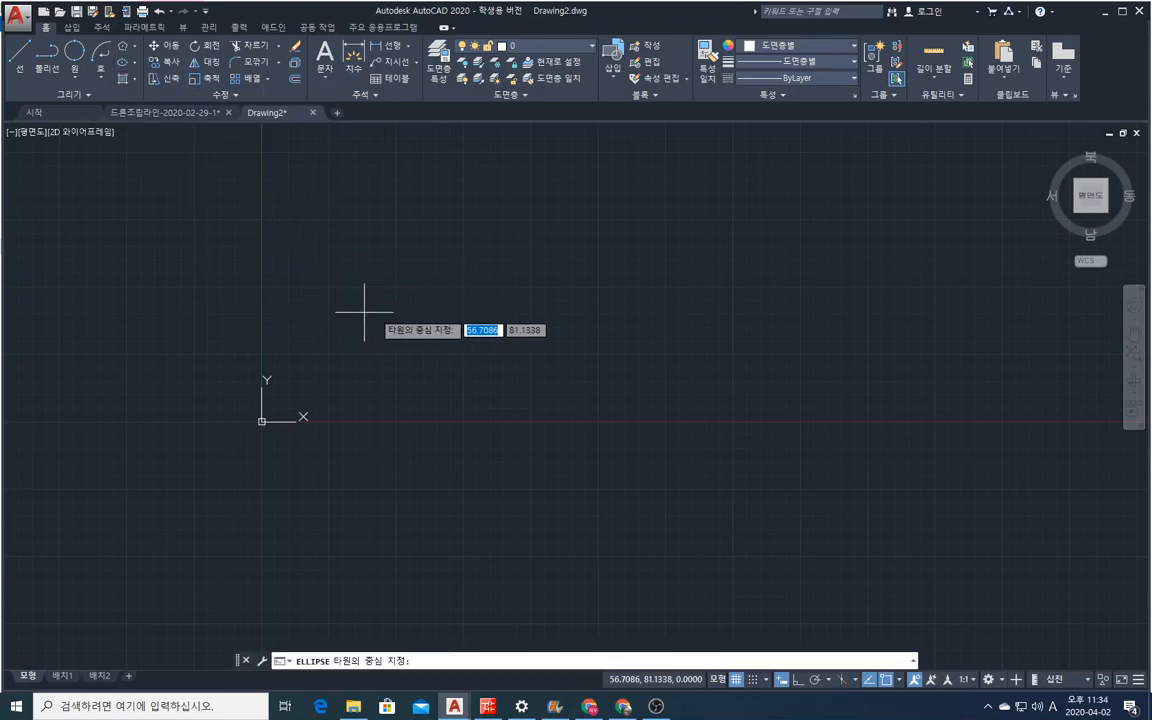
pyautogui.click(432, 300)
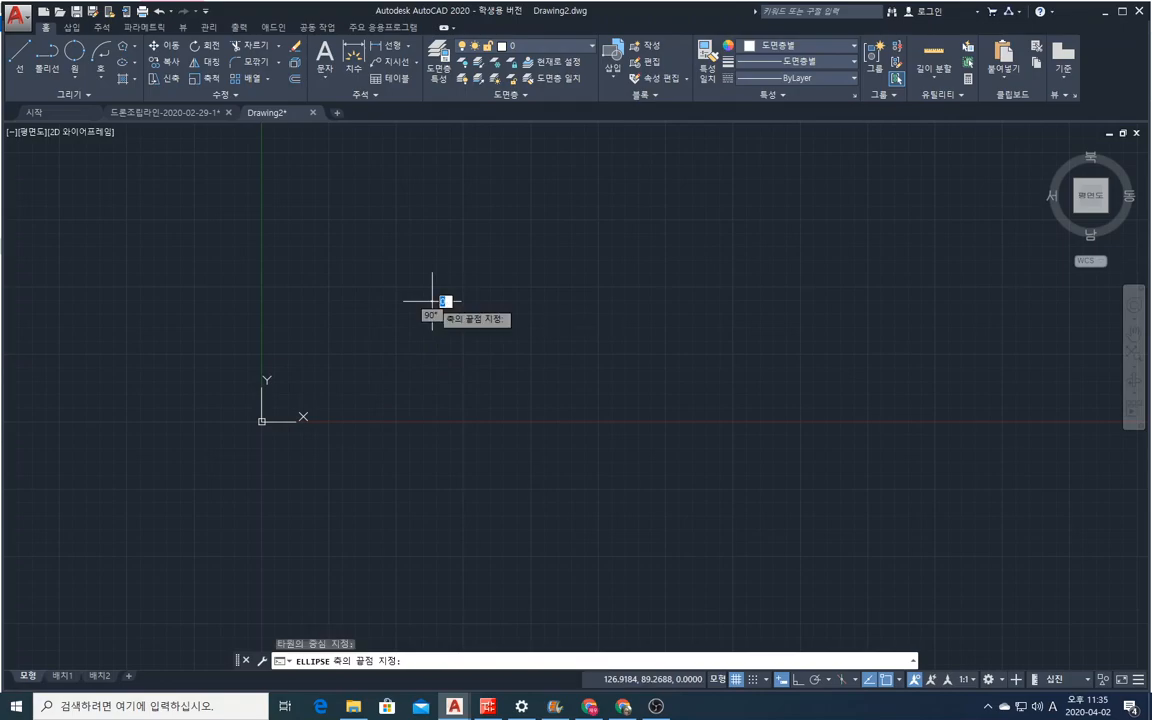
pyautogui.click(775, 299)
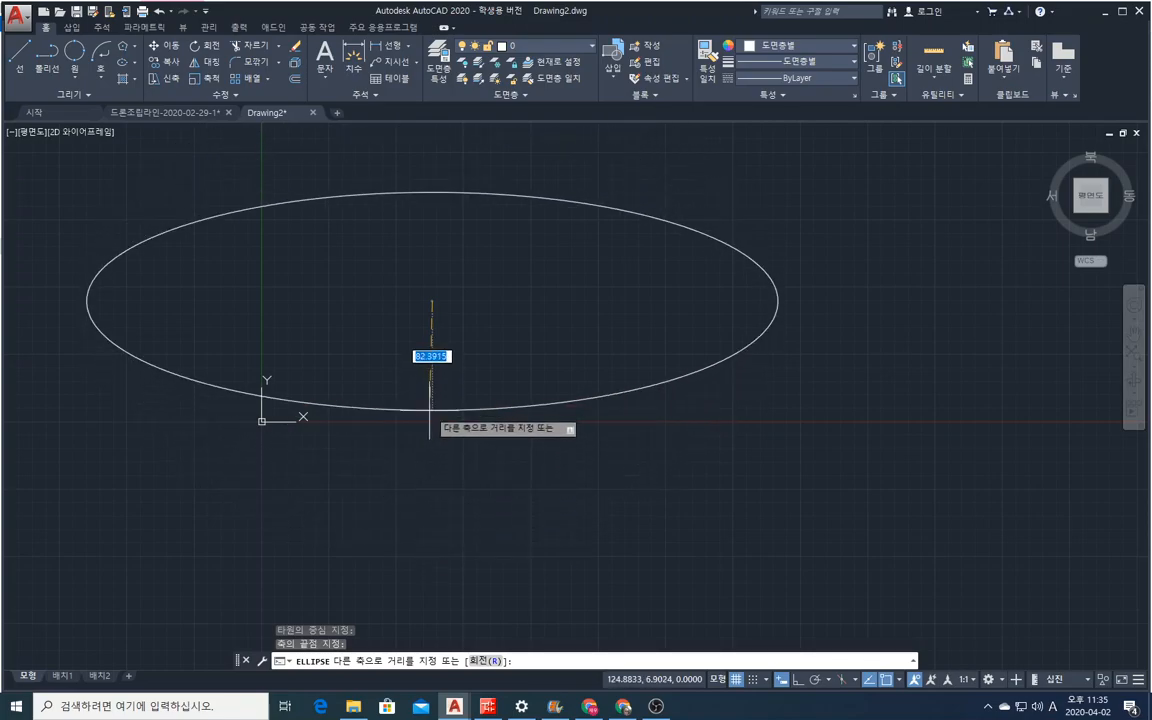
pyautogui.scroll(-4, 463, 525)
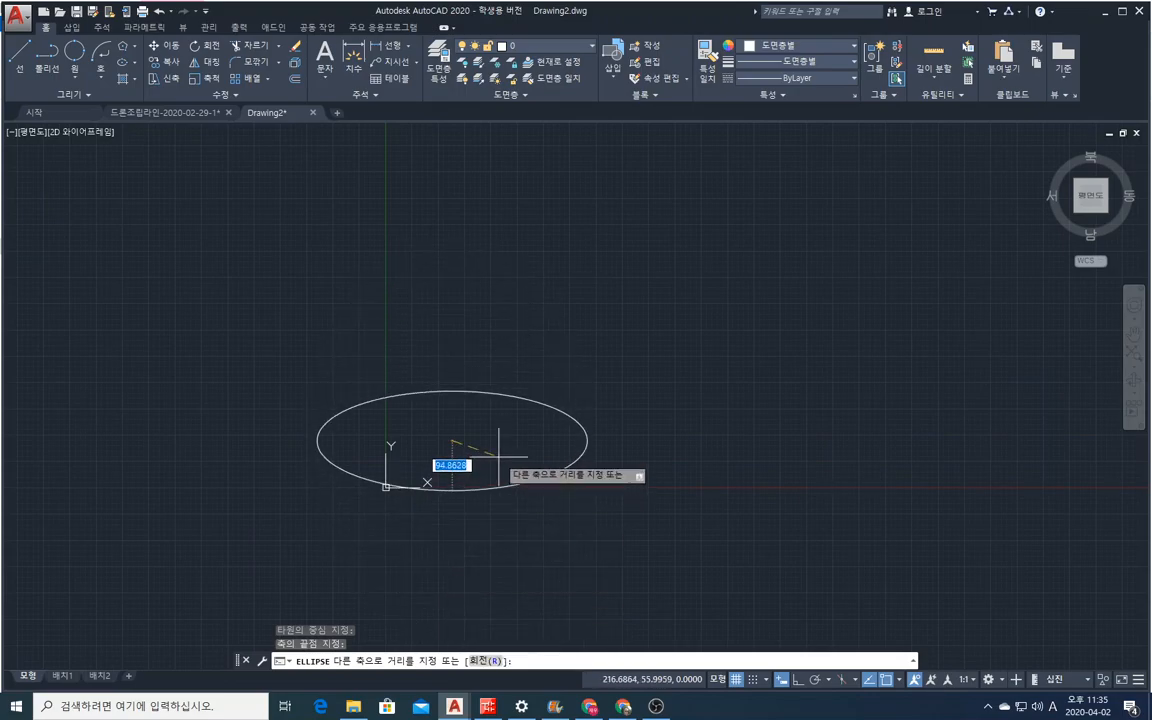
pyautogui.scroll(-4, 461, 532)
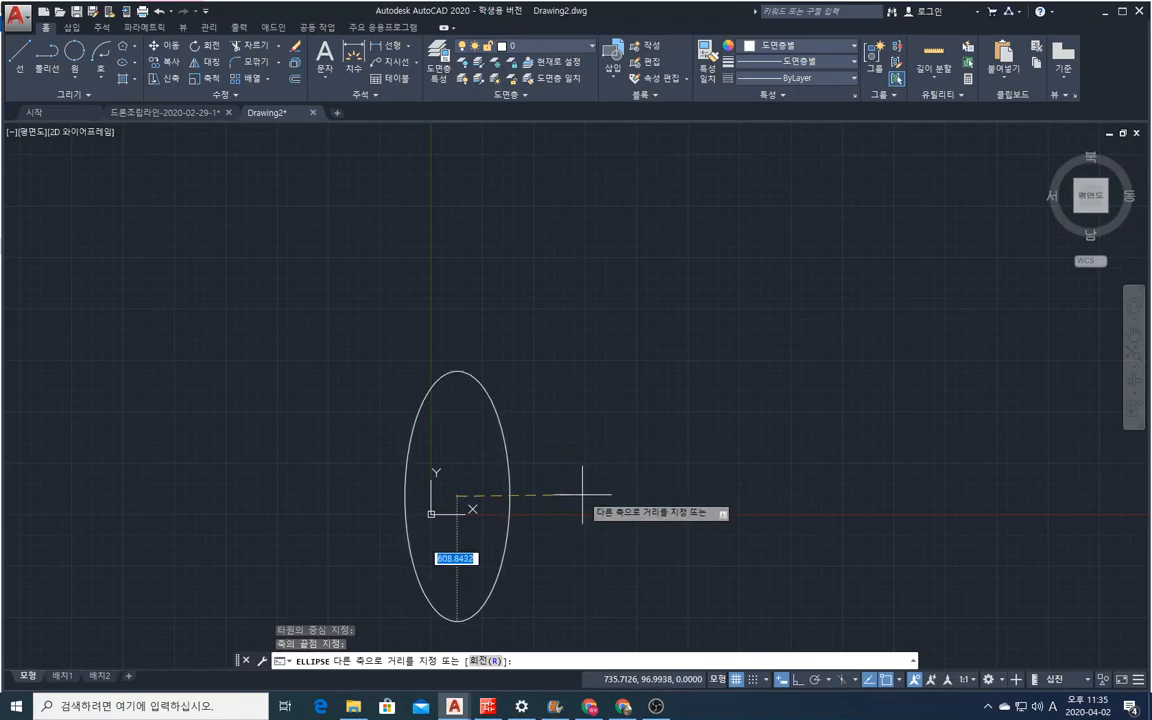
pyautogui.write('600')
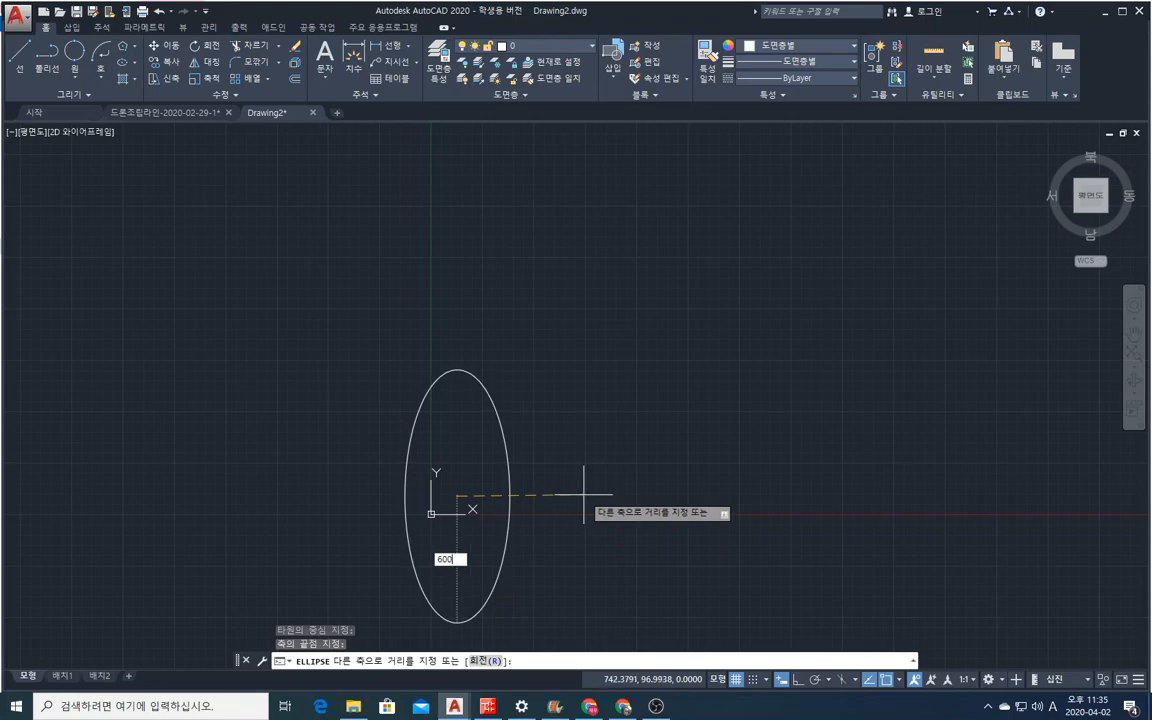
pyautogui.press('Return')
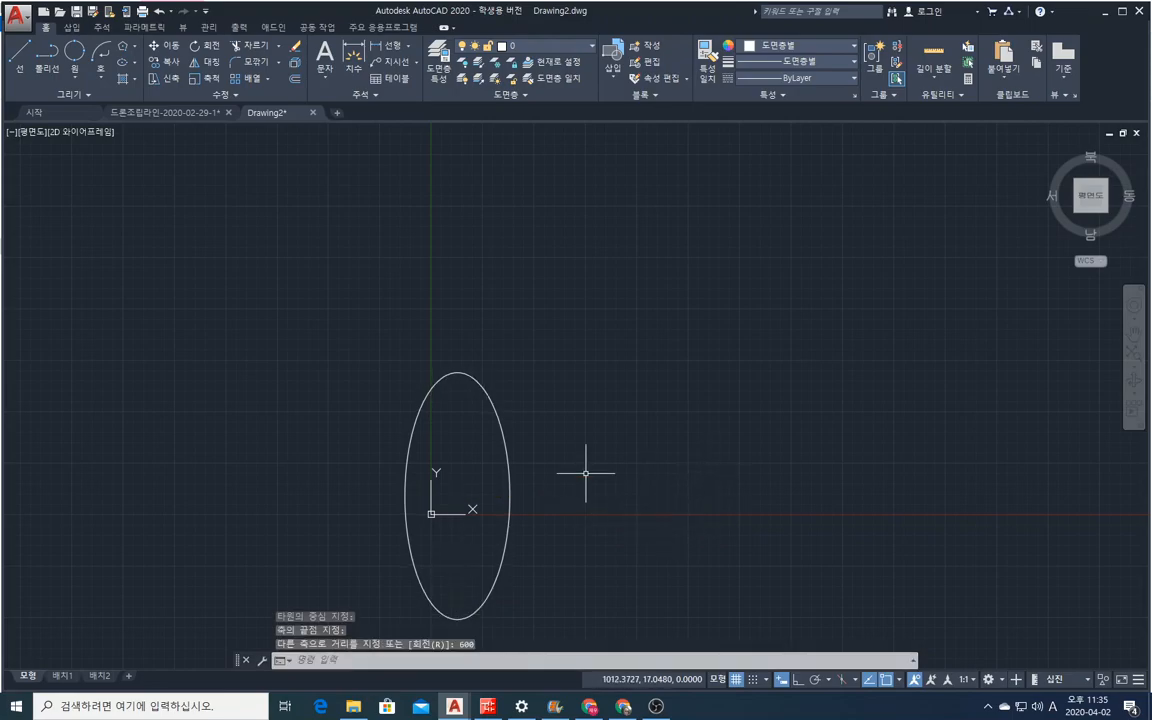
pyautogui.click(137, 63)
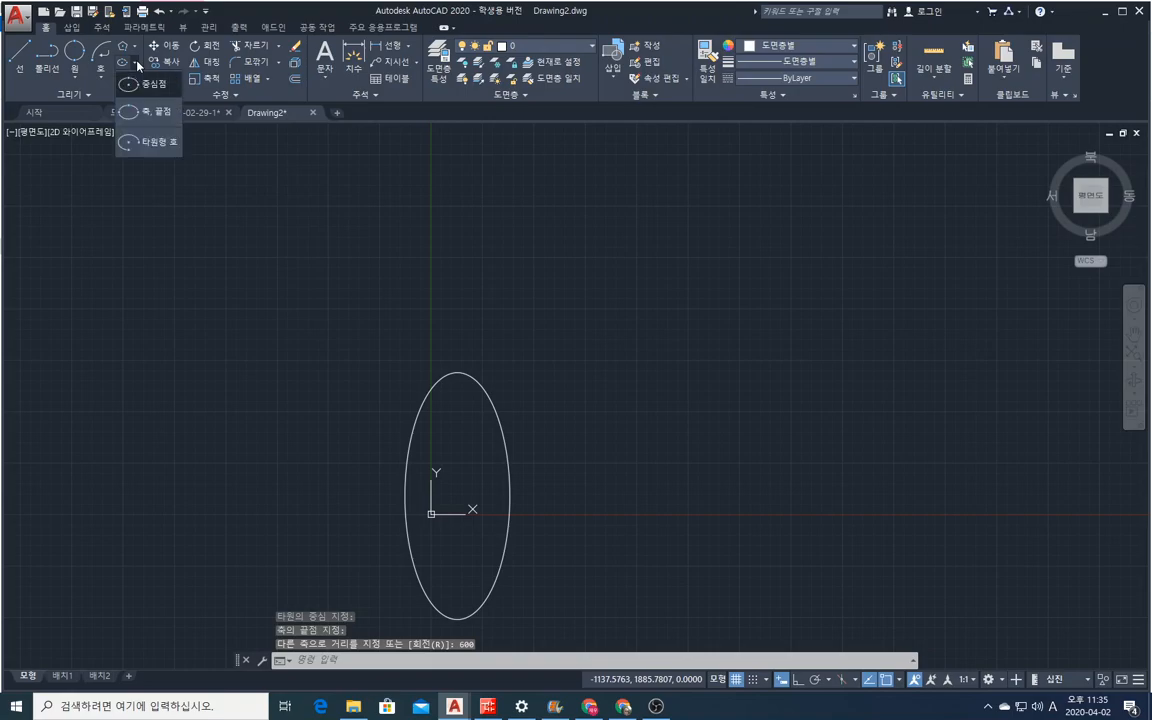
pyautogui.click(150, 117)
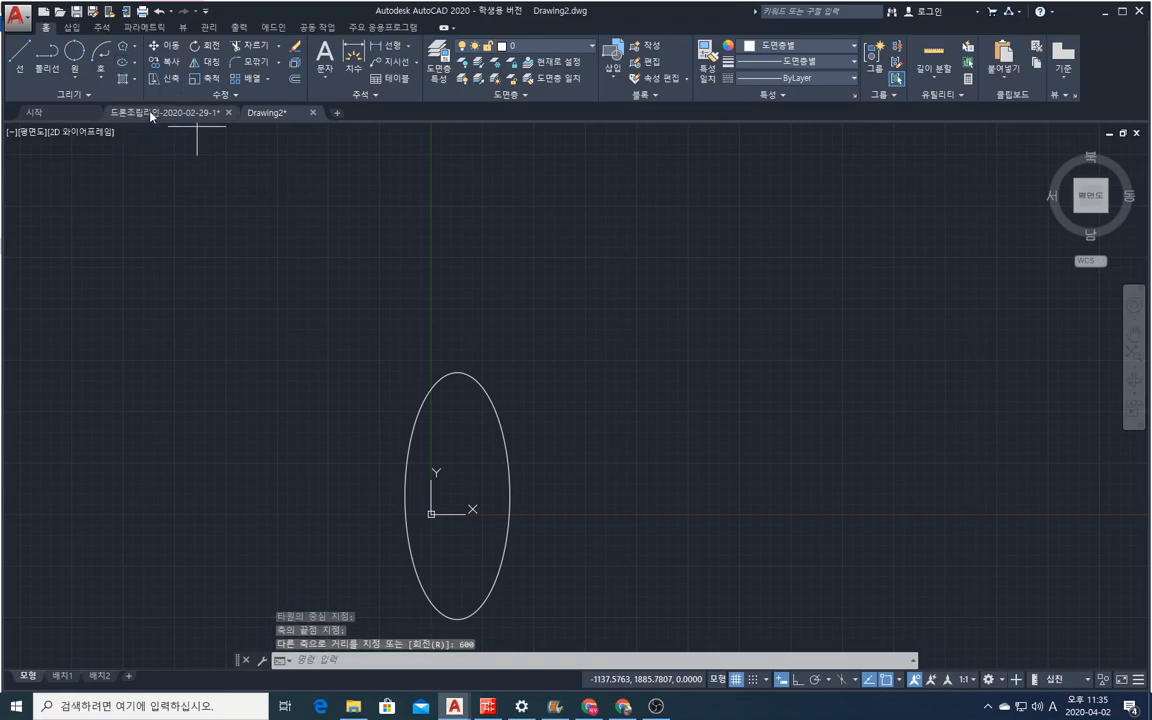
pyautogui.moveTo(190, 112)
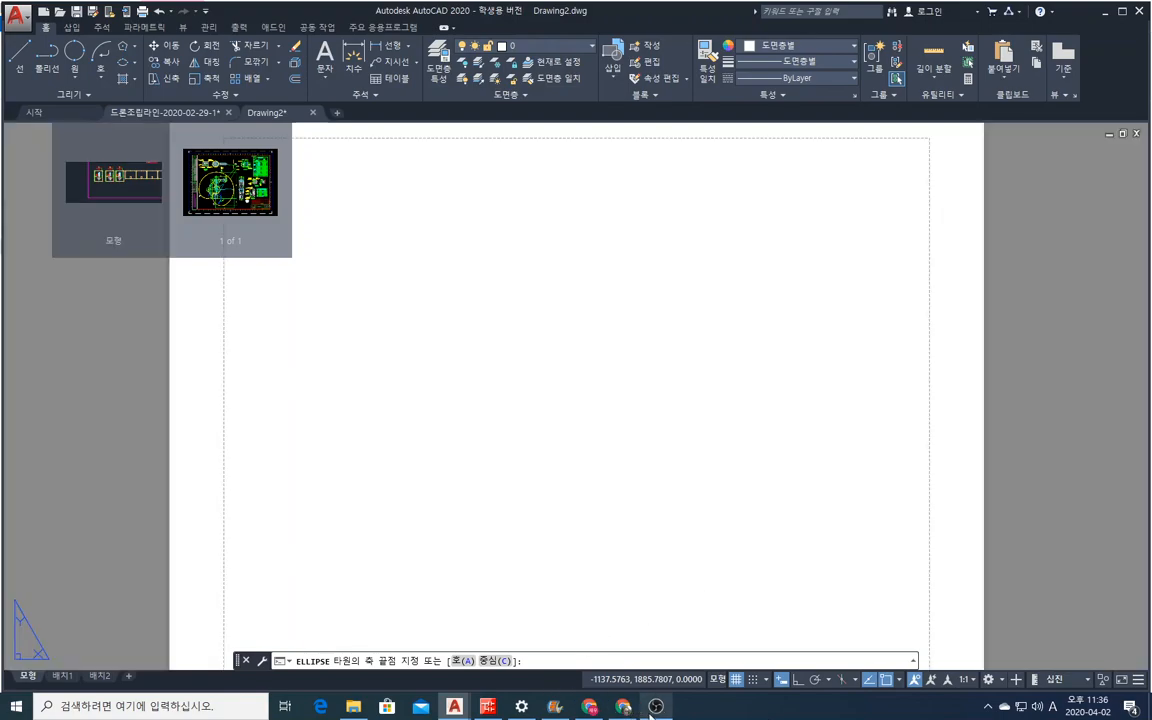
pyautogui.press('Escape')
pyautogui.press('Escape')
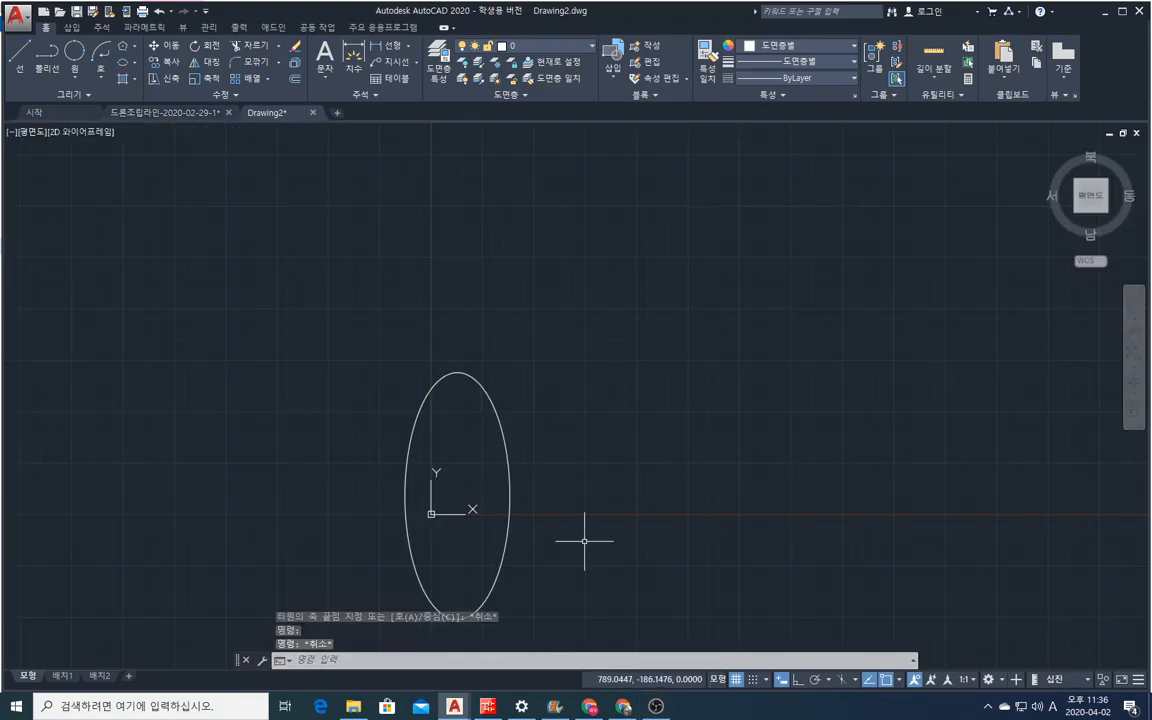
# Erase the tall ellipse around the origin with a crossing selection.
pyautogui.scroll(-2, 574, 506)
pyautogui.scroll(4, 550, 575)
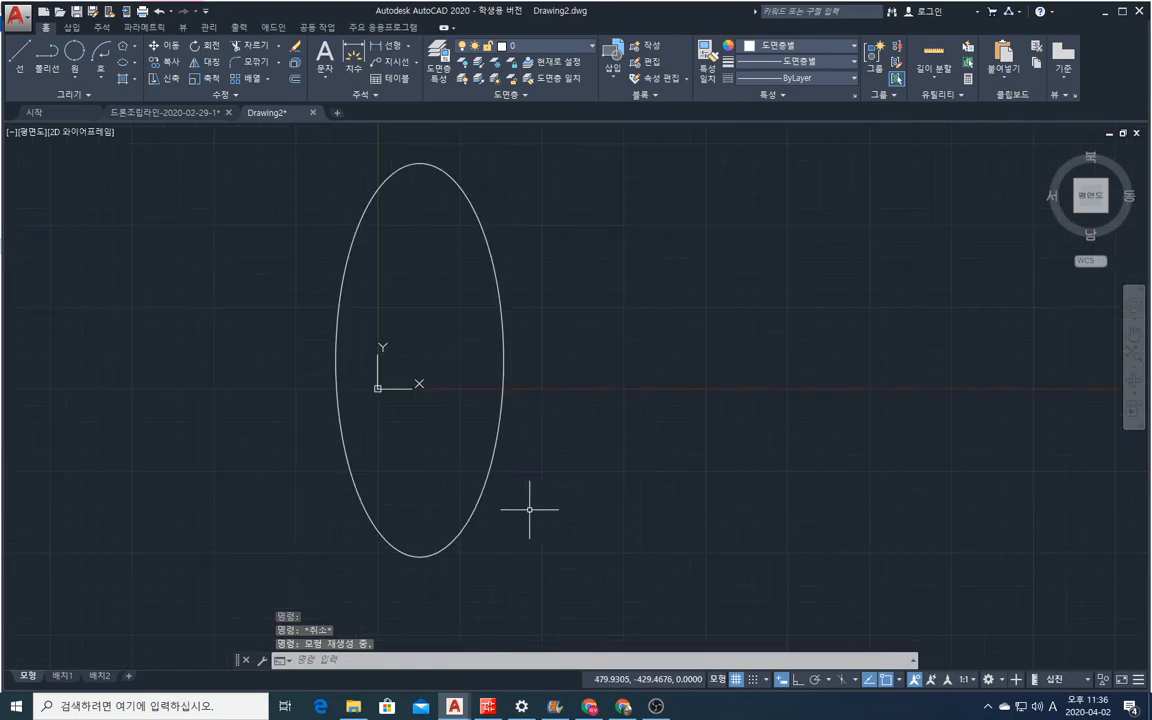
pyautogui.click(294, 46)
pyautogui.click(636, 546)
pyautogui.click(180, 280)
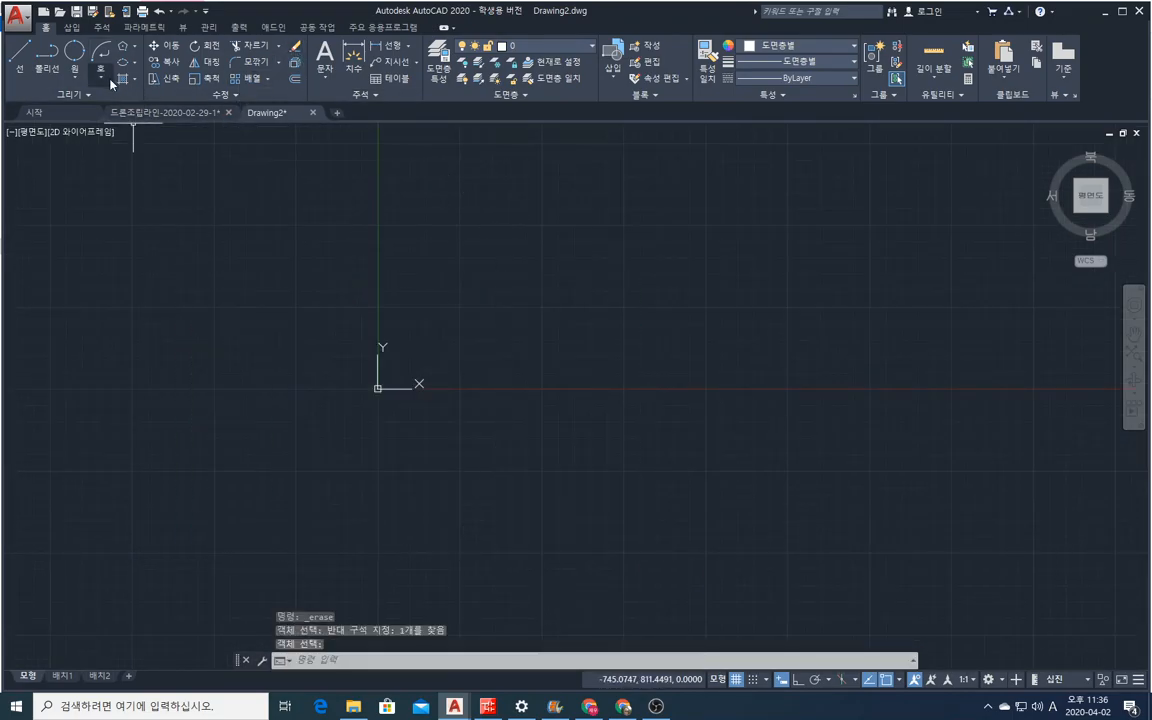
# Draw an ellipse by axis endpoints, with a nearly horizontal axis about 1170 long and about 141 to the other axis.
pyautogui.click(134, 63)
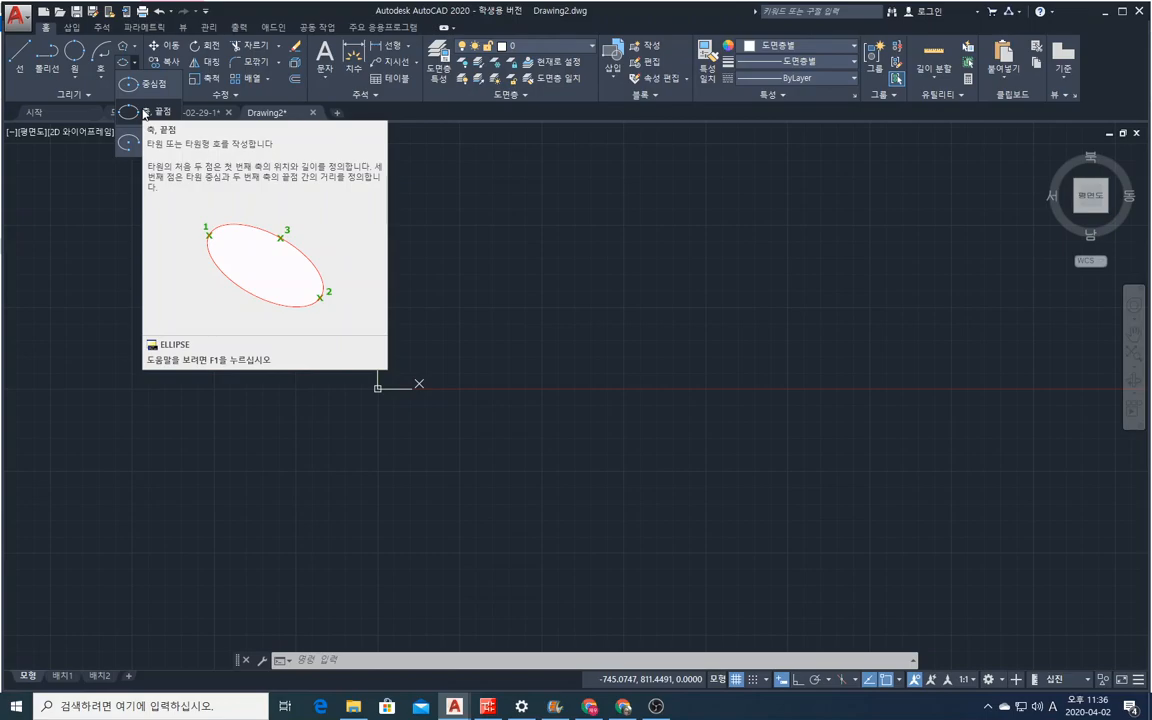
pyautogui.click(144, 115)
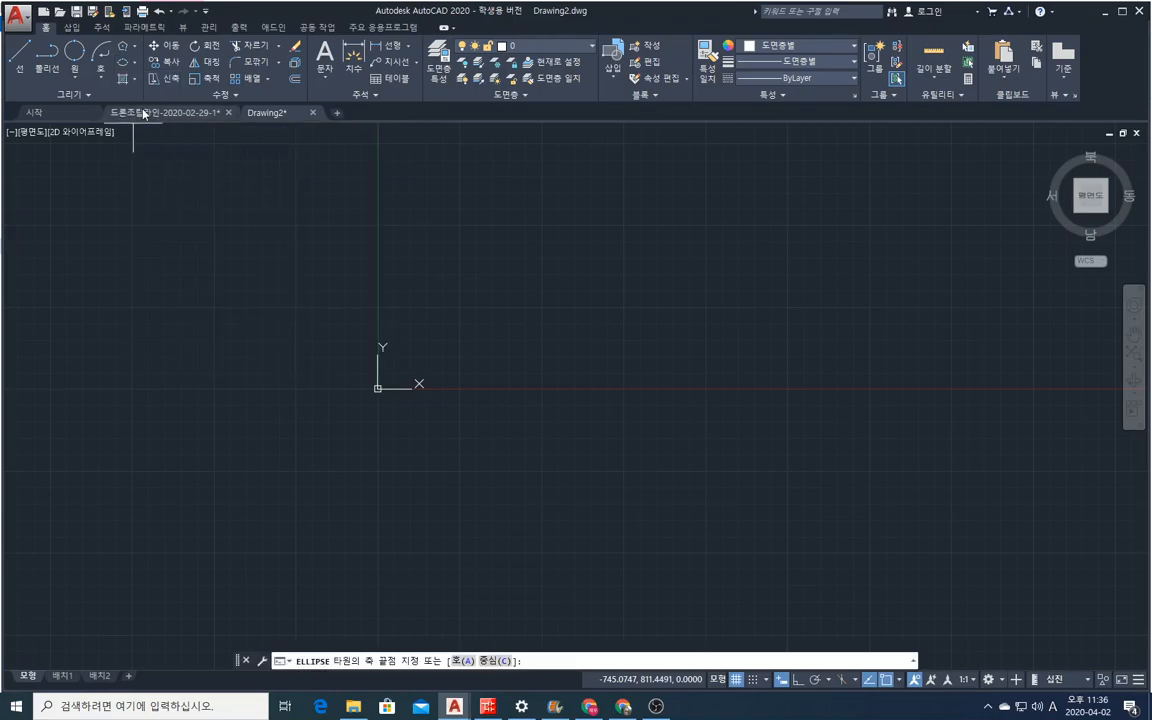
pyautogui.click(334, 323)
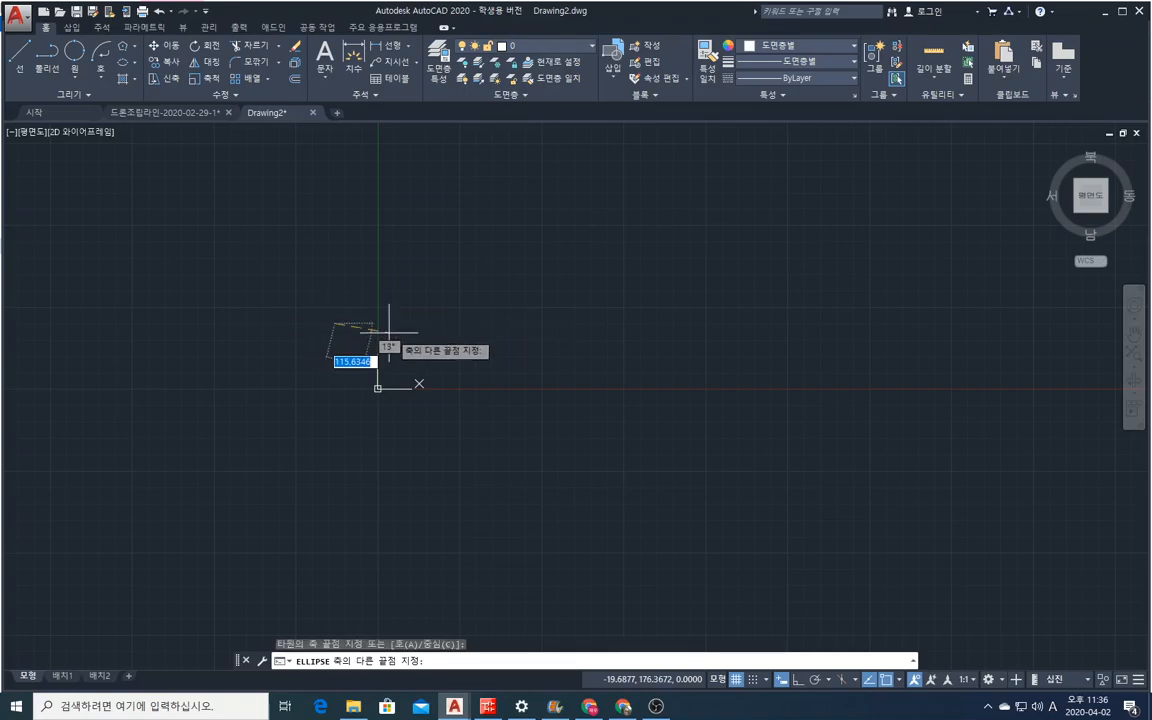
pyautogui.click(720, 324)
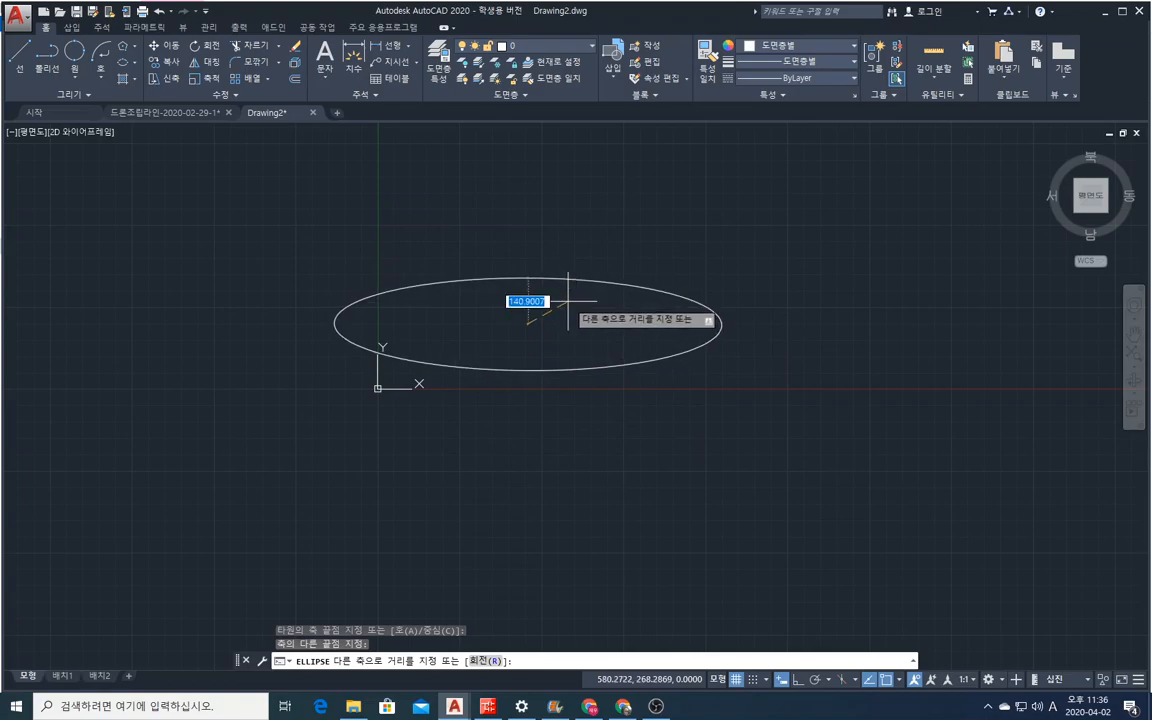
pyautogui.click(568, 300)
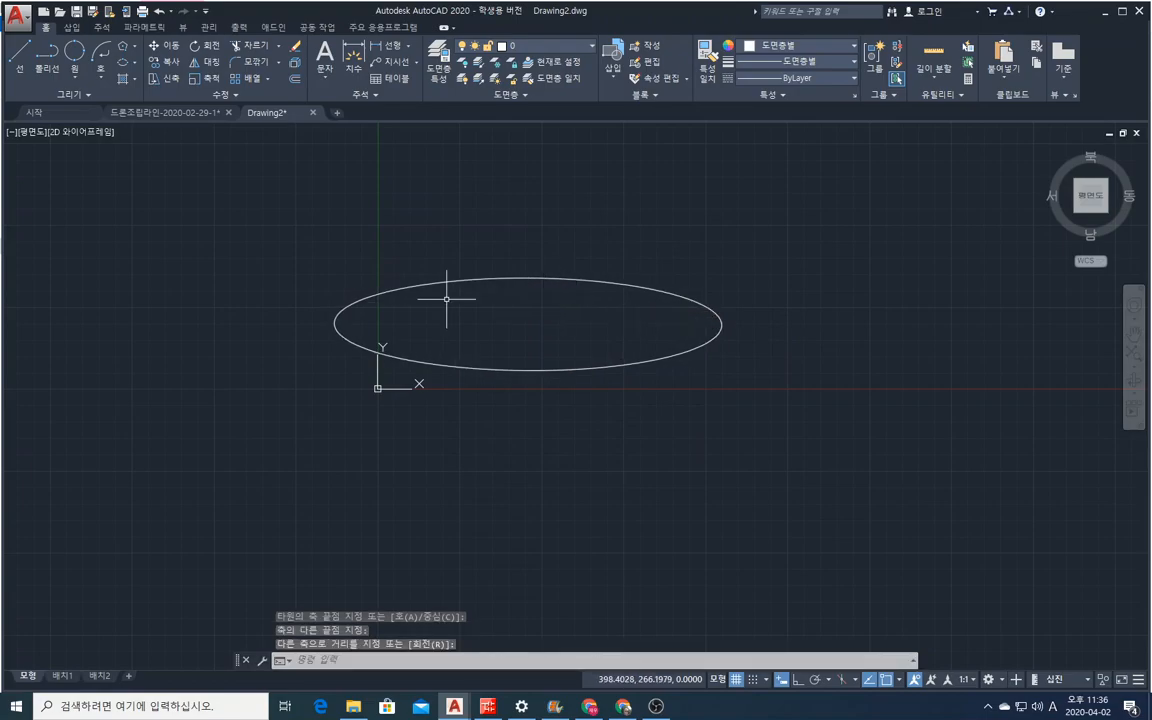
# Erase the flat horizontal ellipse with a crossing selection.
pyautogui.click(134, 64)
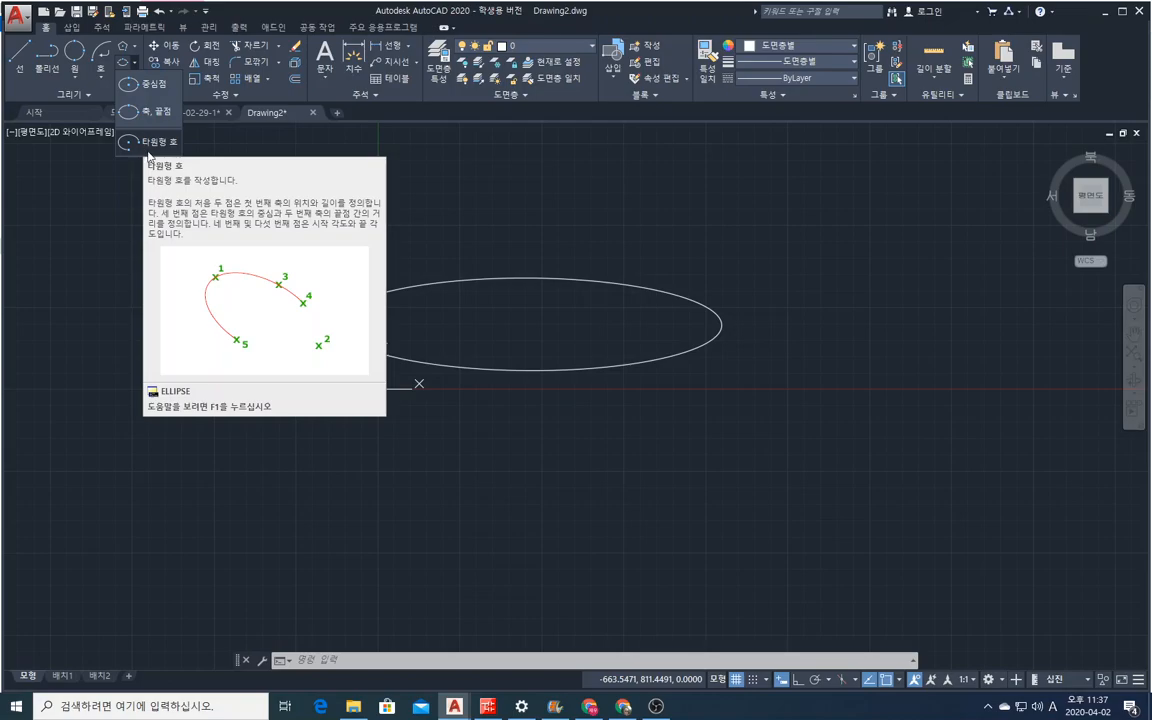
pyautogui.click(298, 48)
pyautogui.click(648, 463)
pyautogui.click(375, 274)
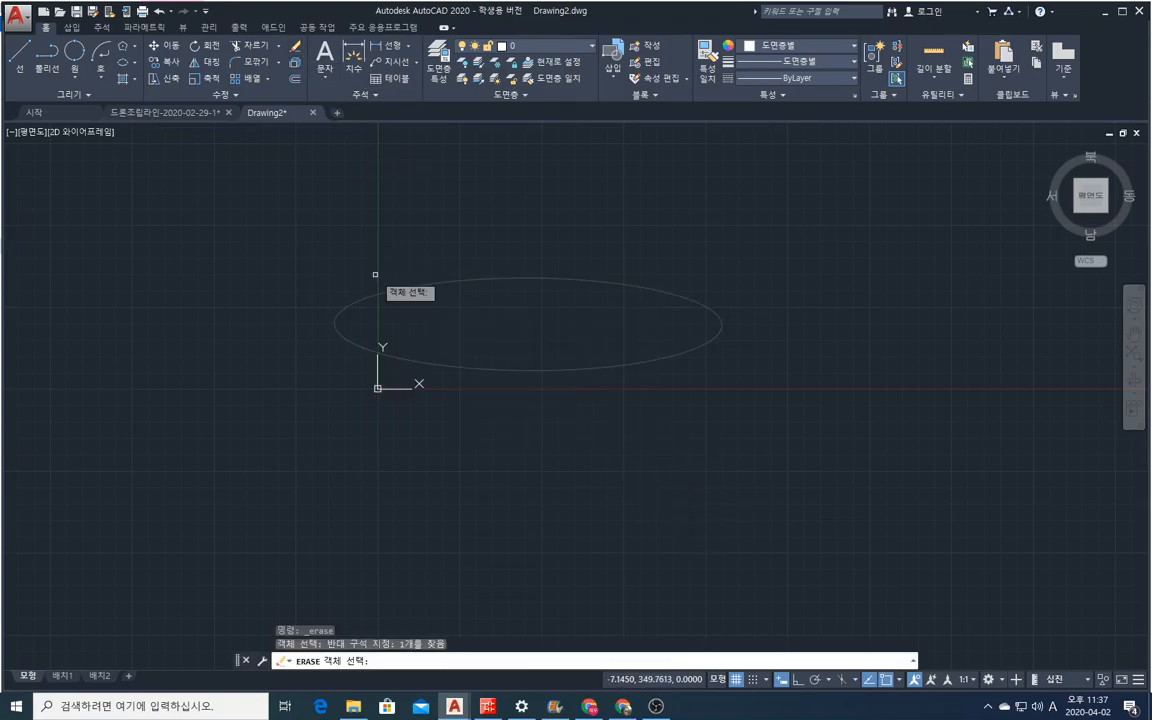
pyautogui.press('Return')
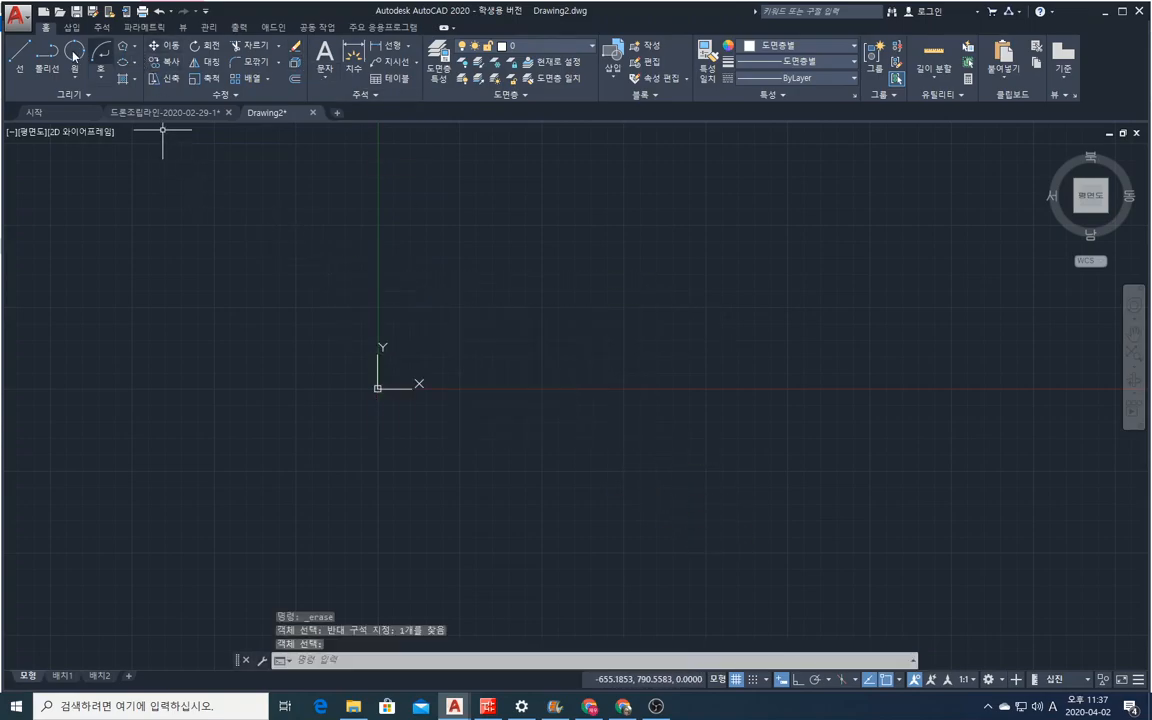
pyautogui.click(122, 61)
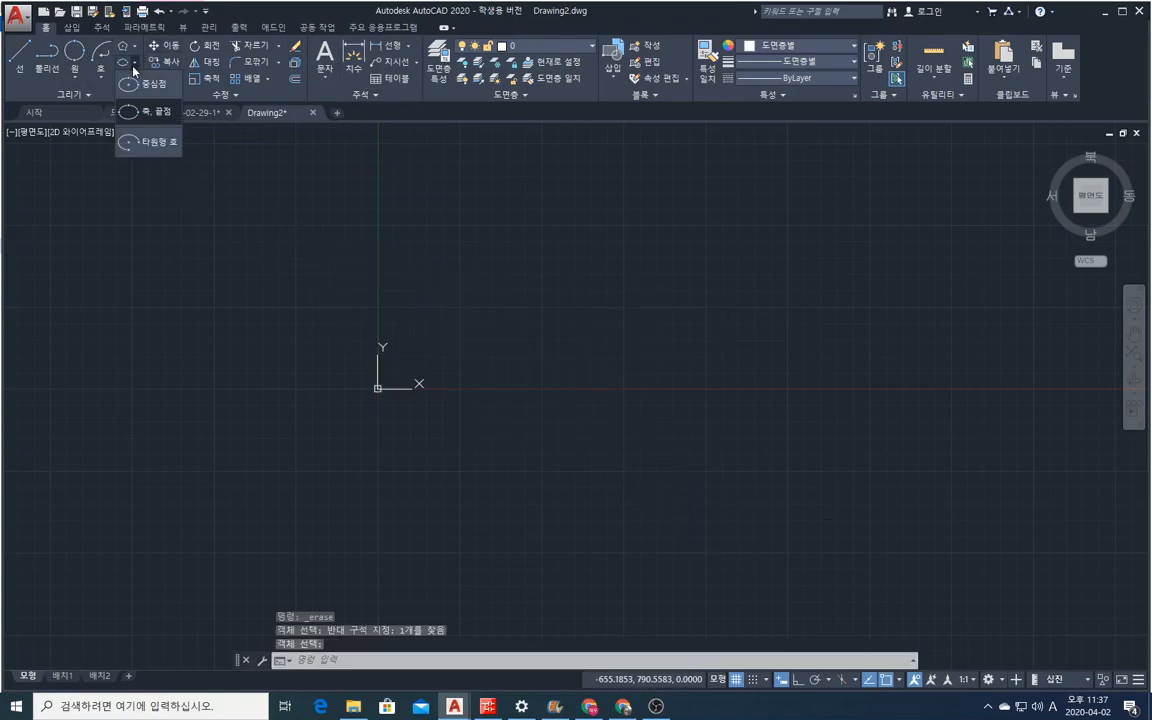
pyautogui.click(153, 143)
pyautogui.click(326, 313)
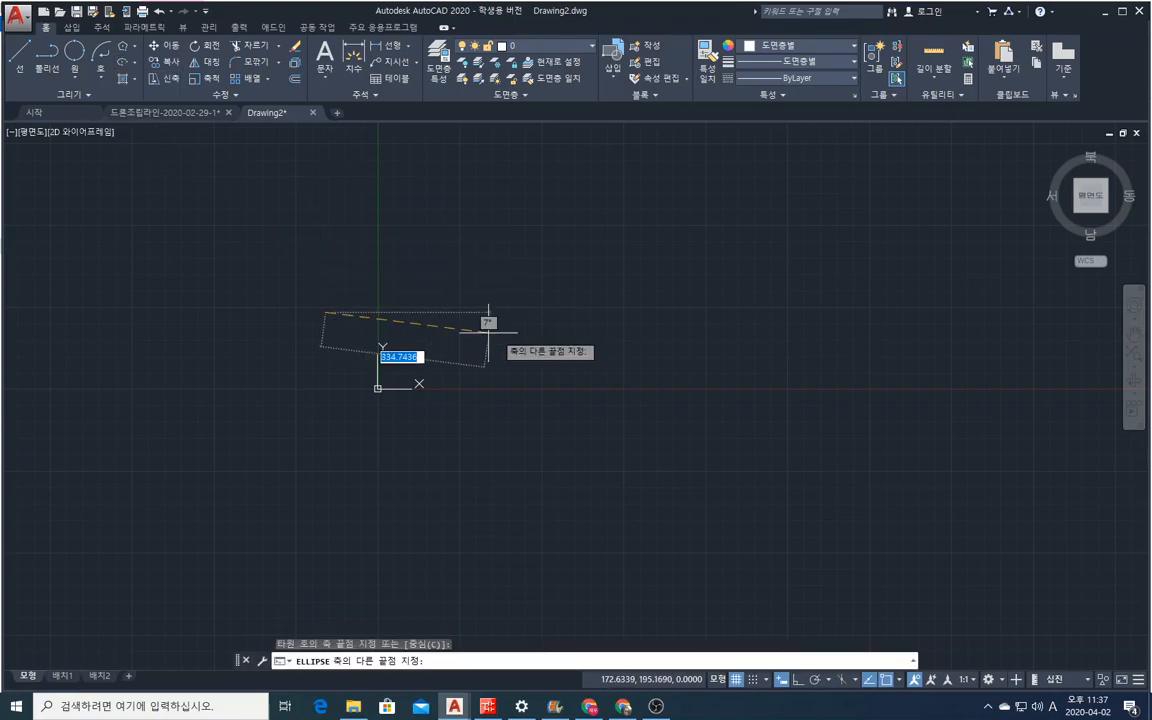
pyautogui.click(777, 310)
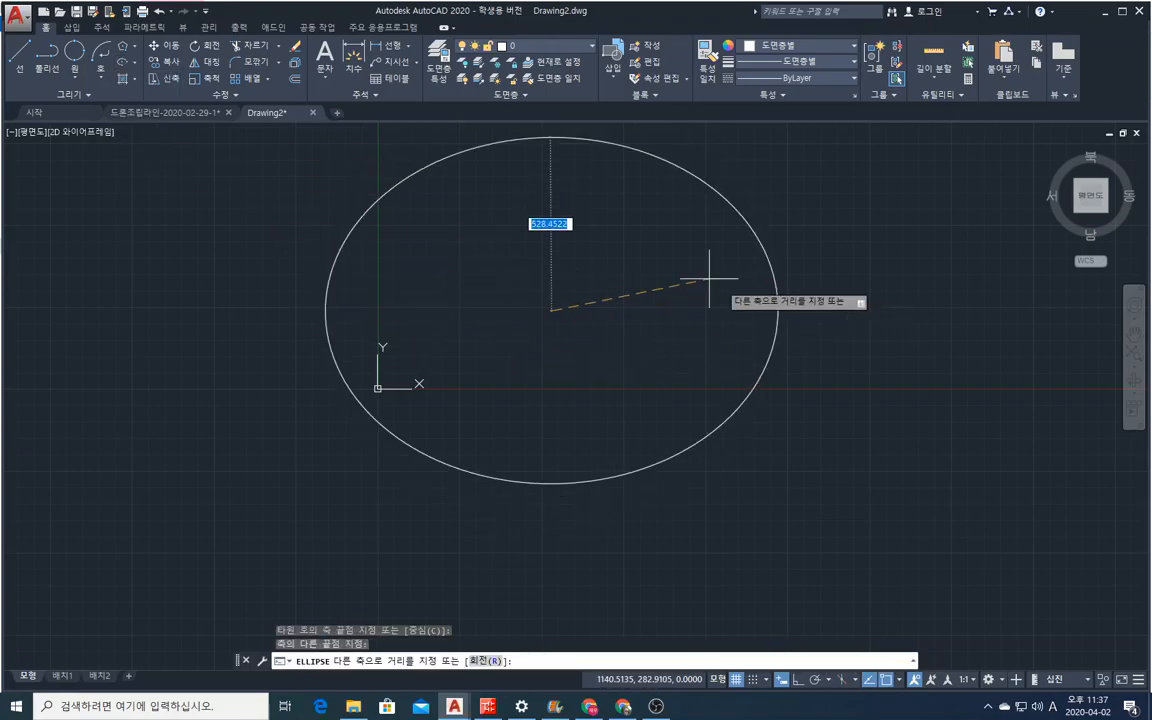
pyautogui.click(600, 218)
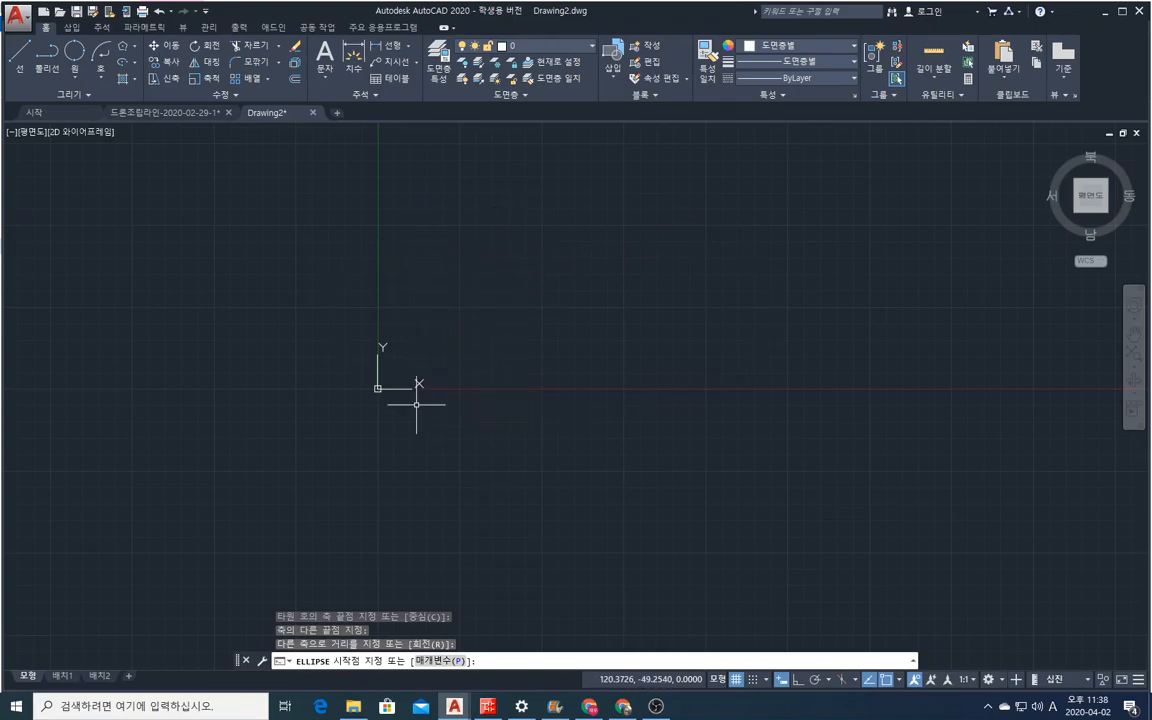
pyautogui.press('Escape')
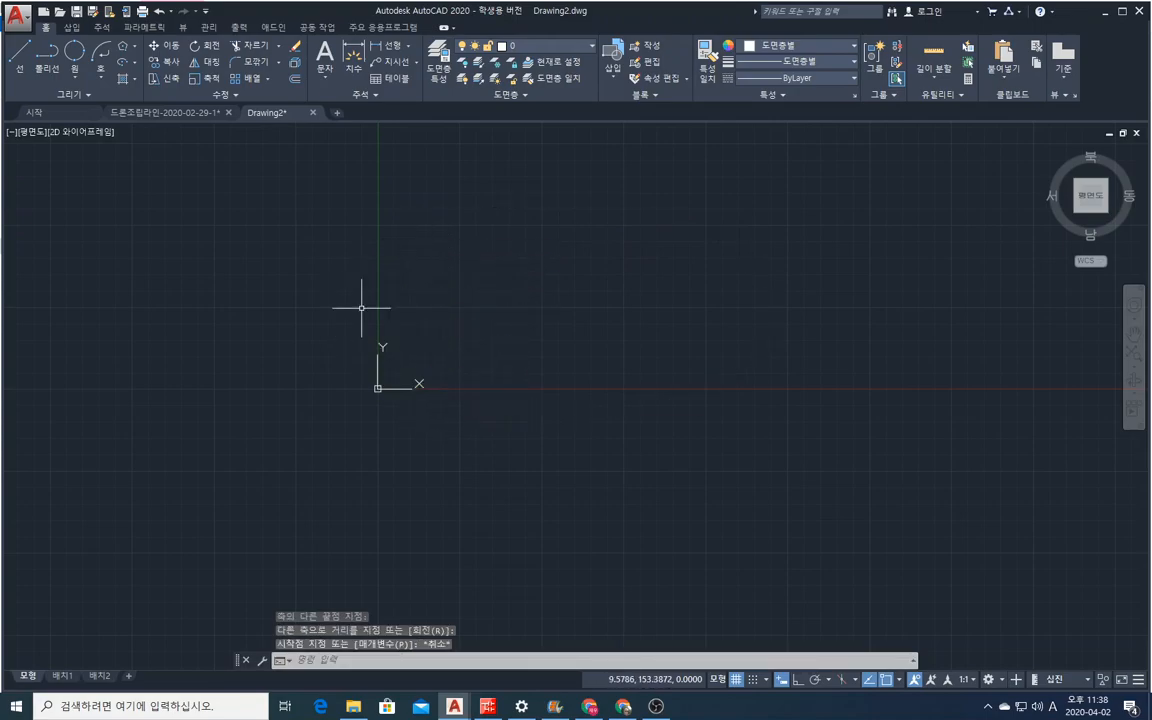
# Draw an elliptical arc from about (-120, 410) with a slightly descending axis, other-axis distance 300, running from its upper-right start around to the lower left.
pyautogui.click(131, 61)
pyautogui.click(129, 139)
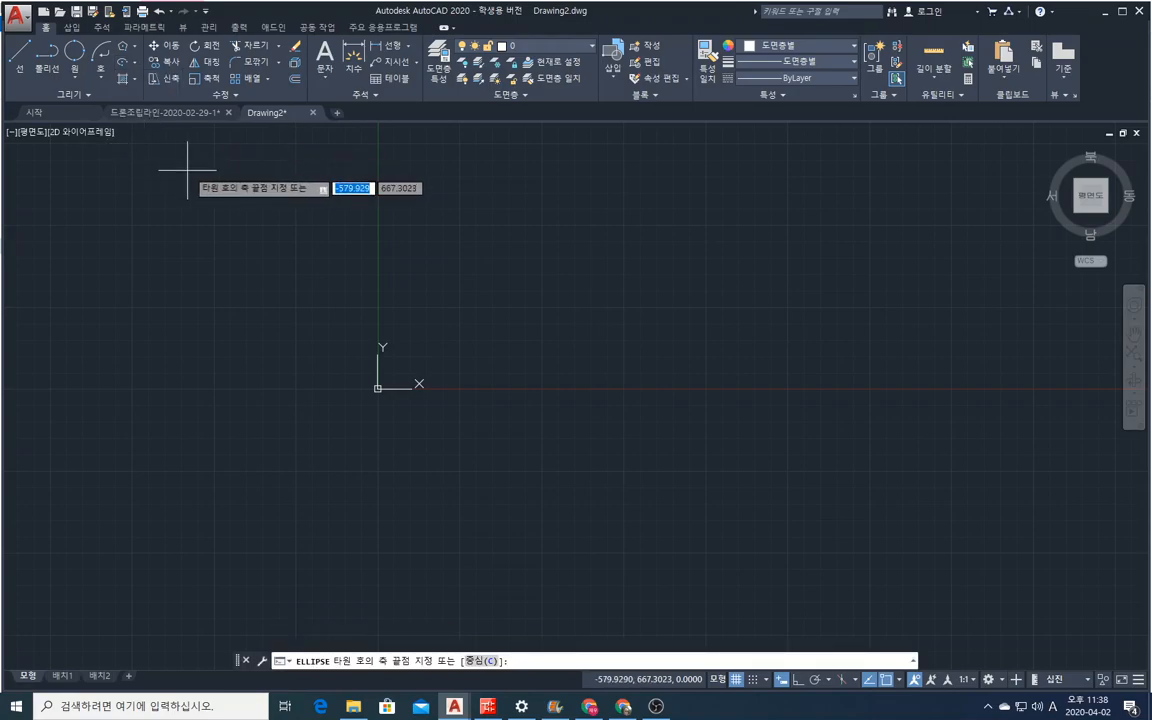
pyautogui.click(337, 253)
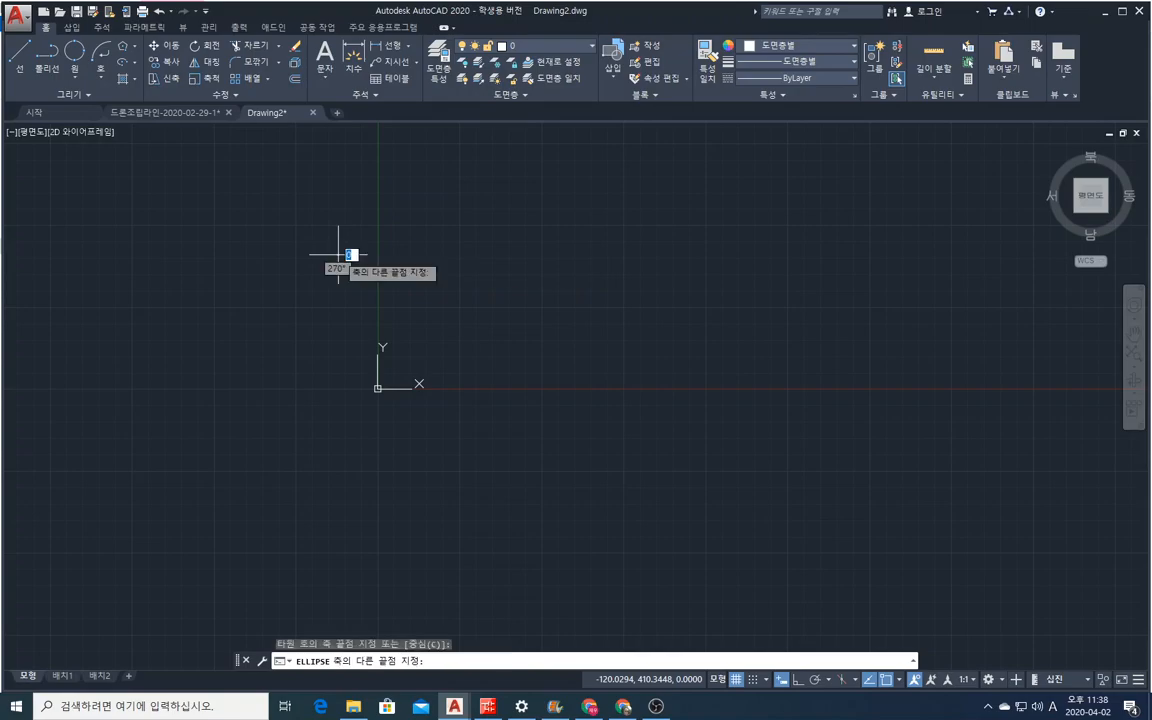
pyautogui.click(771, 305)
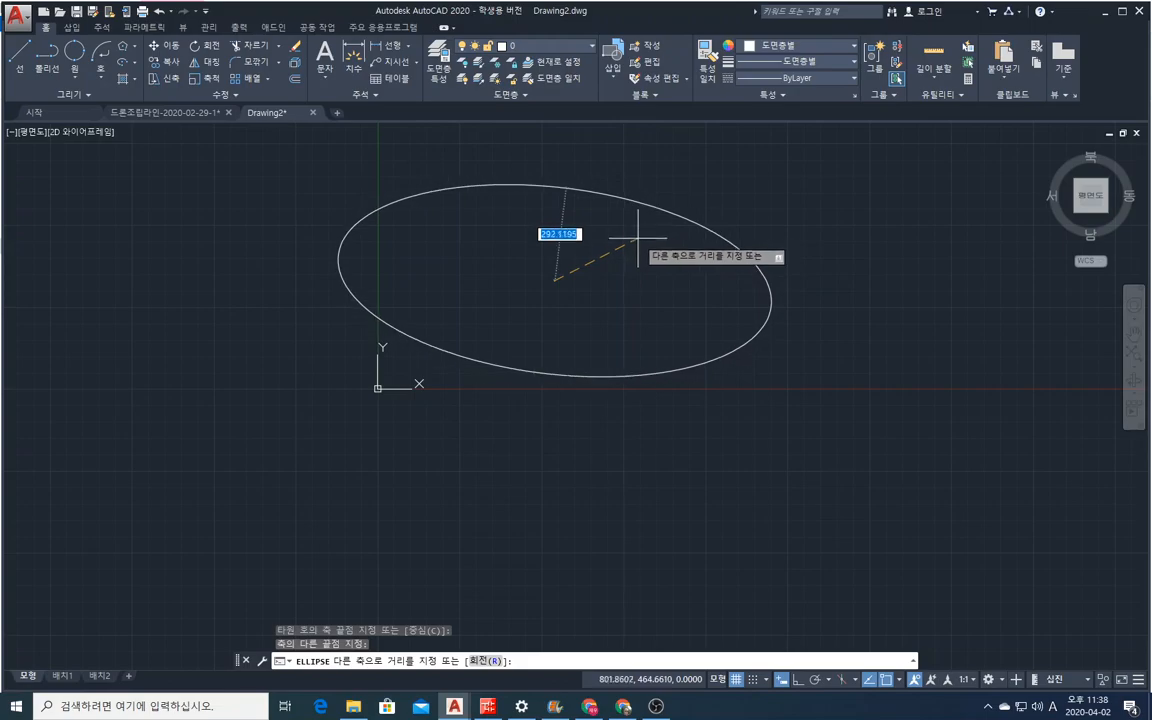
pyautogui.write('300')
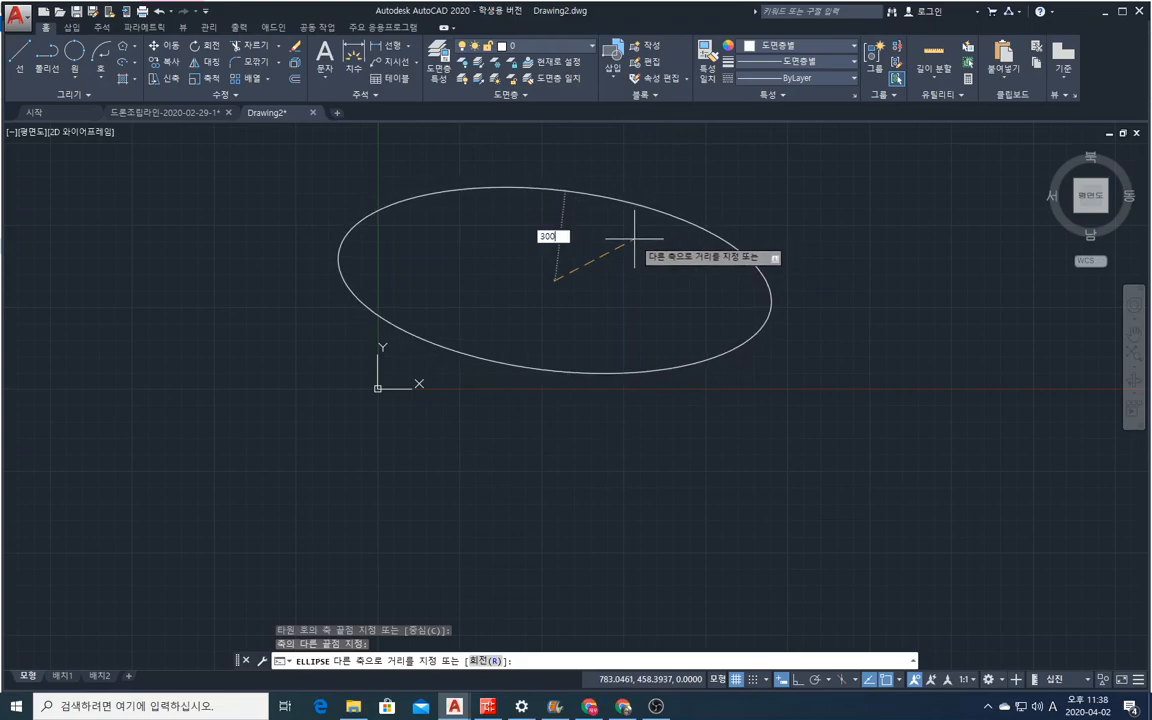
pyautogui.press('Return')
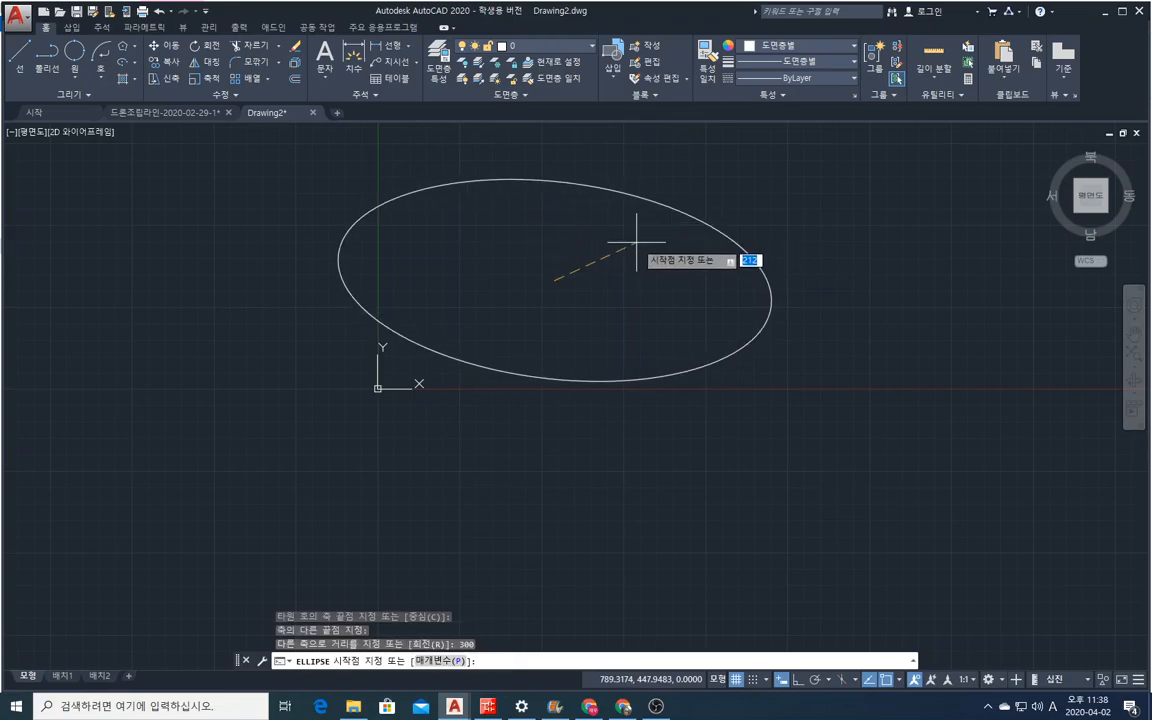
pyautogui.click(722, 237)
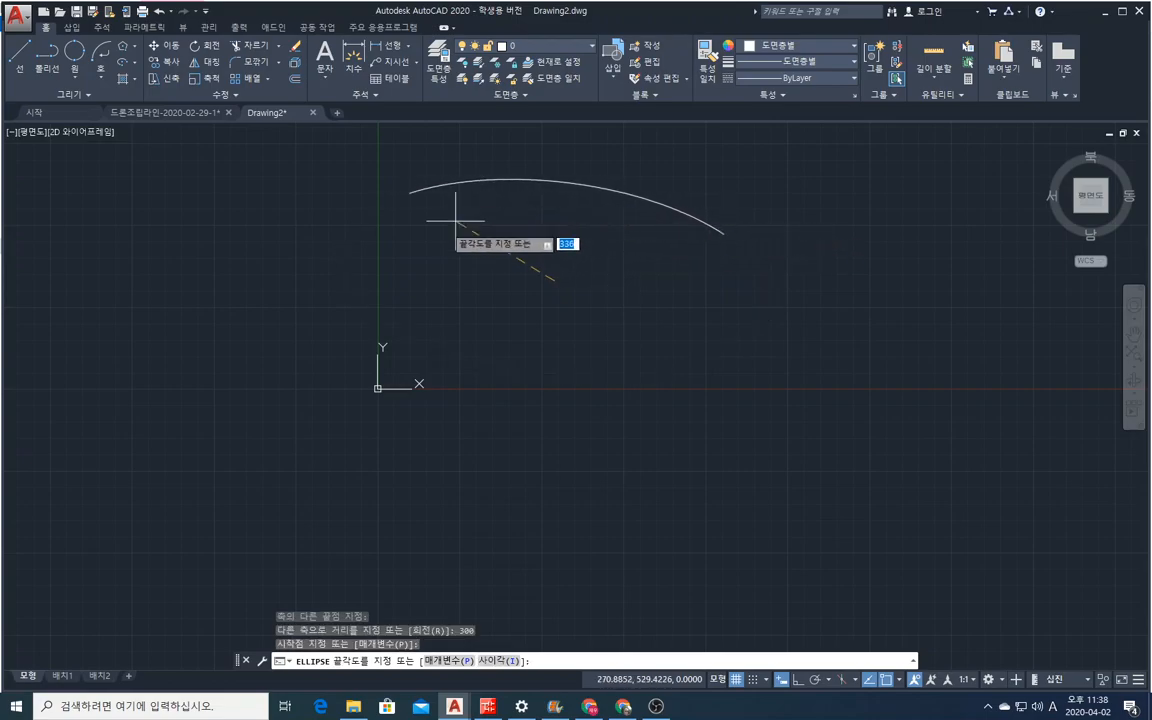
pyautogui.click(469, 371)
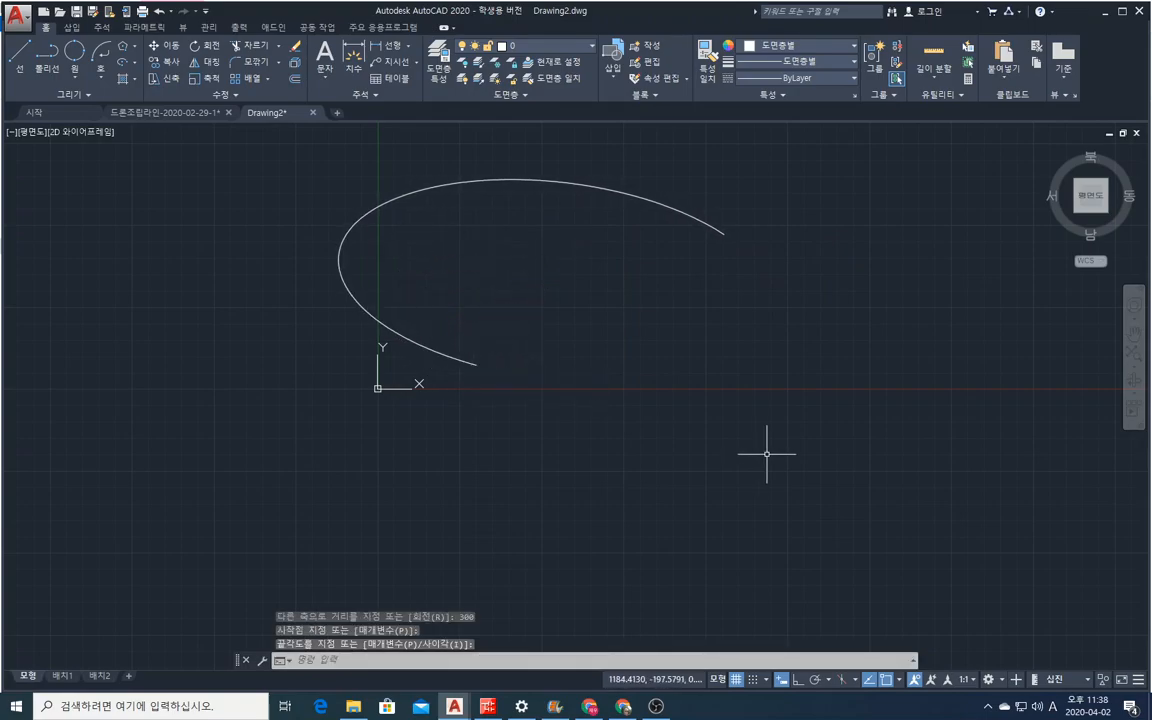
# Erase the elliptical arc with a crossing selection and end the repeated Erase command.
pyautogui.click(295, 46)
pyautogui.click(531, 296)
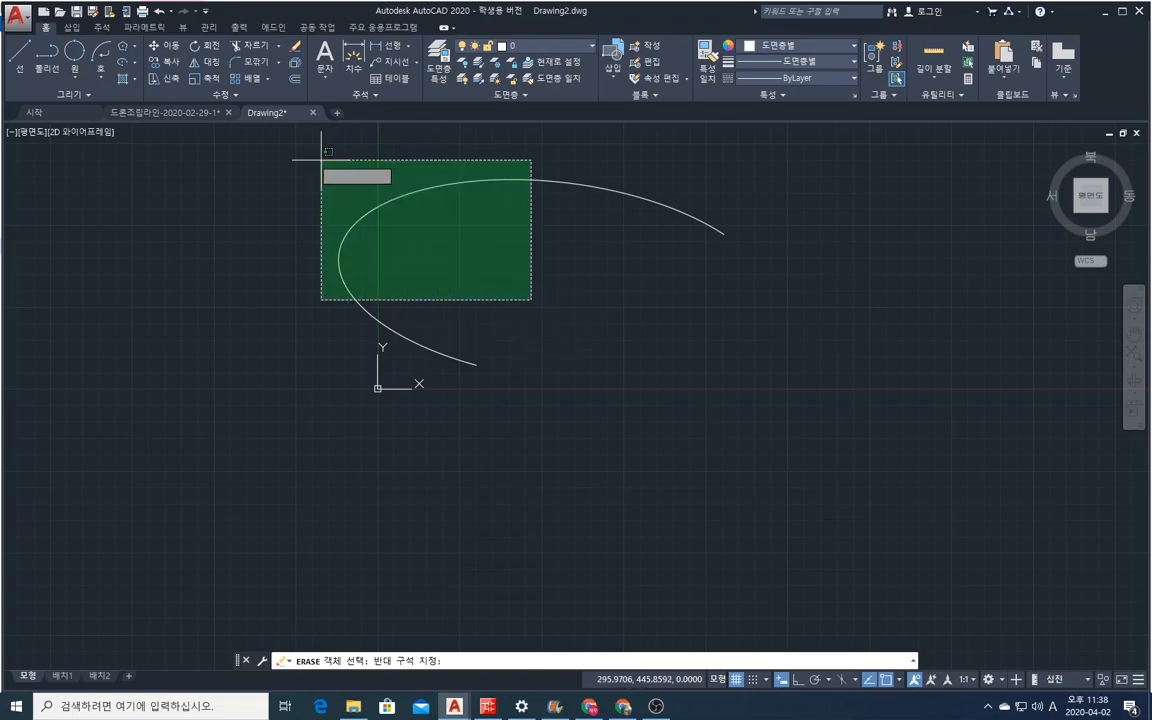
pyautogui.click(322, 162)
pyautogui.press('Return')
pyautogui.rightClick(434, 262)
pyautogui.click(460, 268)
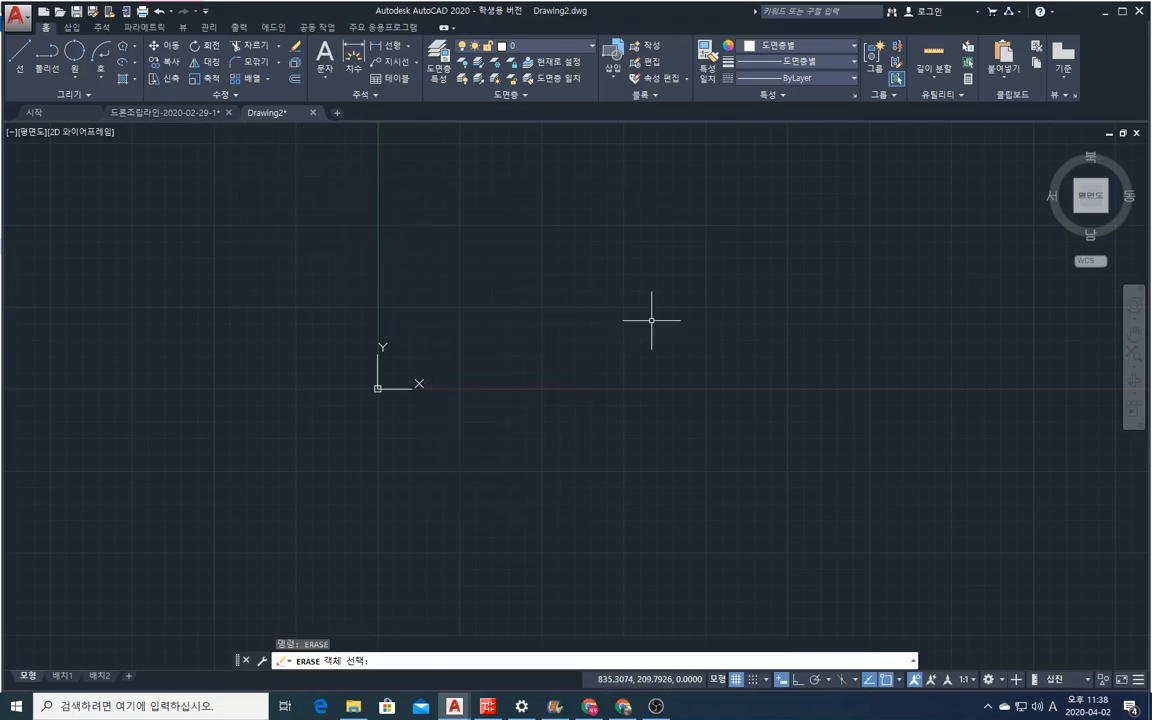
pyautogui.press('Return')
# Recall Ellipse from the recent commands and draw one from about (564, 193) with a horizontal axis and about 180 to the other axis.
pyautogui.rightClick(652, 321)
pyautogui.moveTo(686, 344)
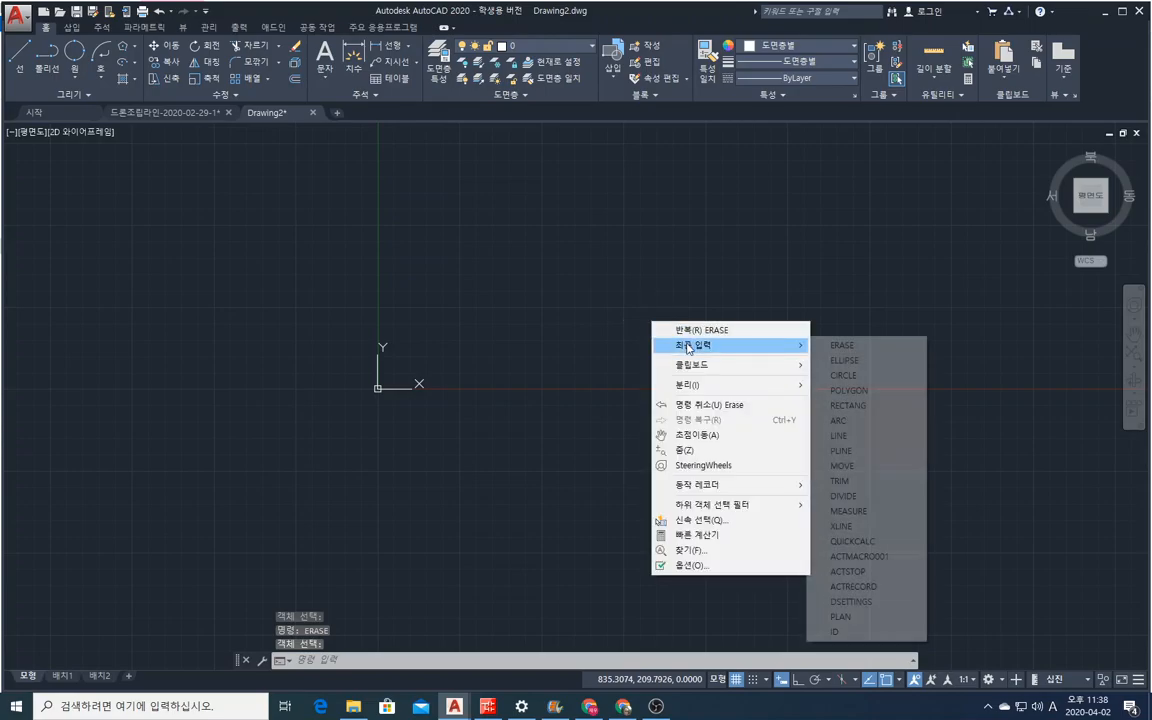
pyautogui.click(857, 364)
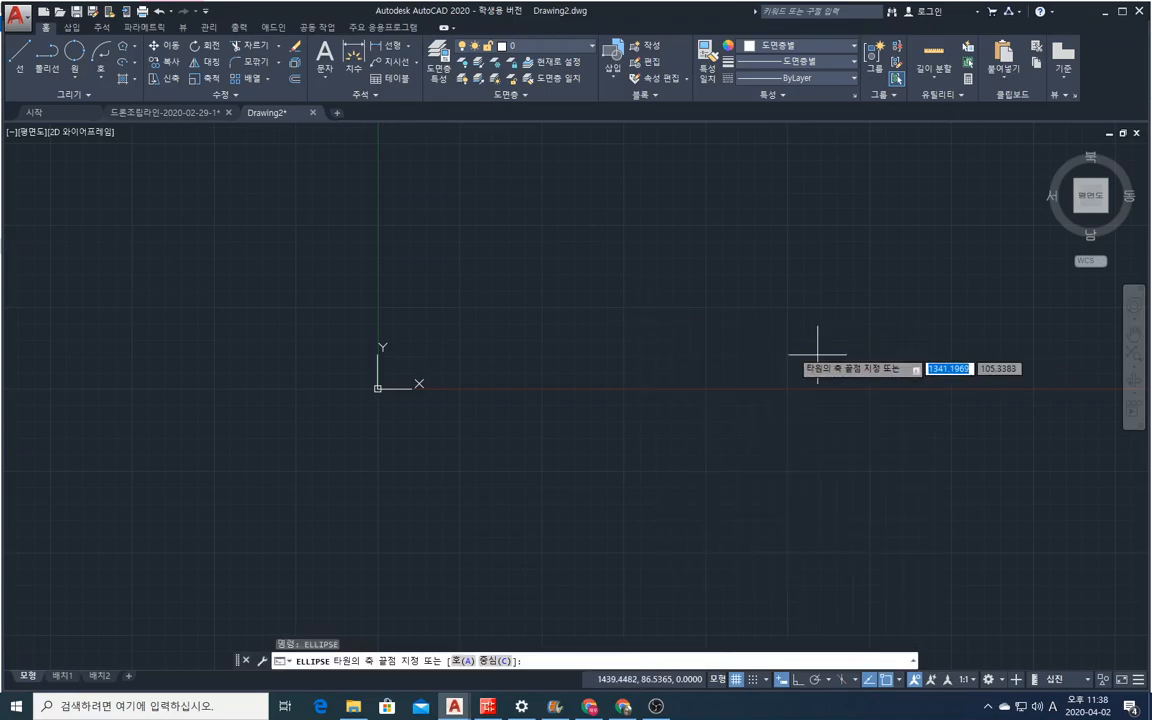
pyautogui.click(562, 325)
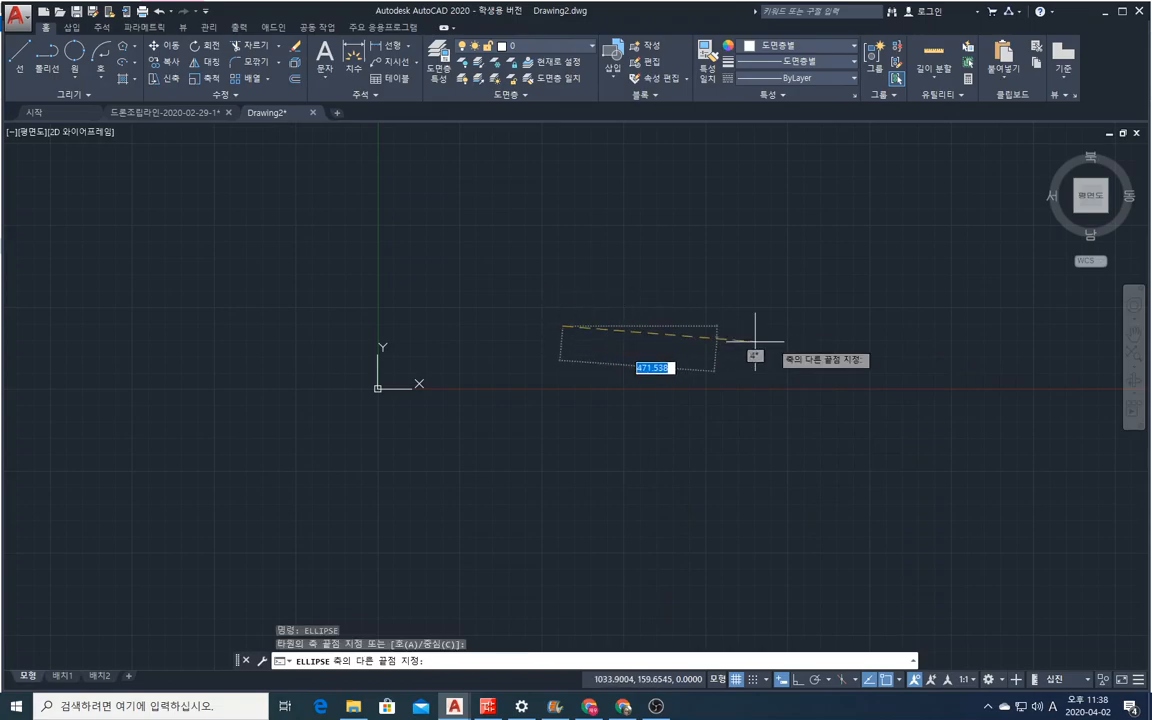
pyautogui.click(885, 326)
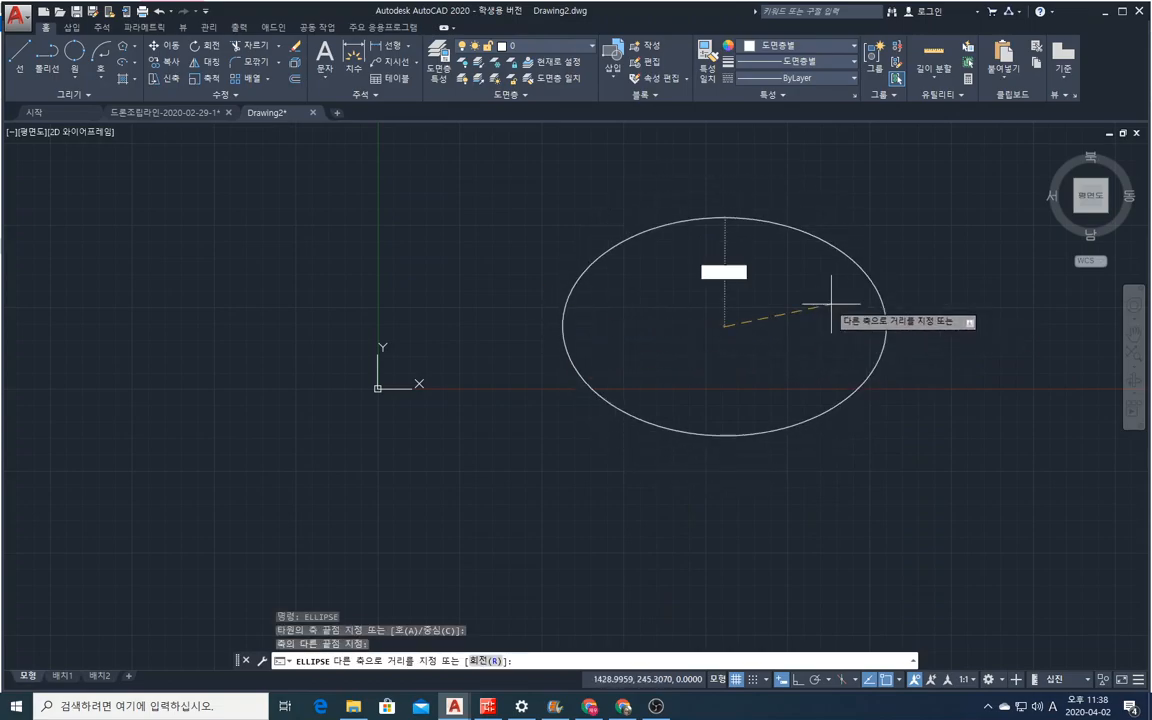
pyautogui.click(765, 282)
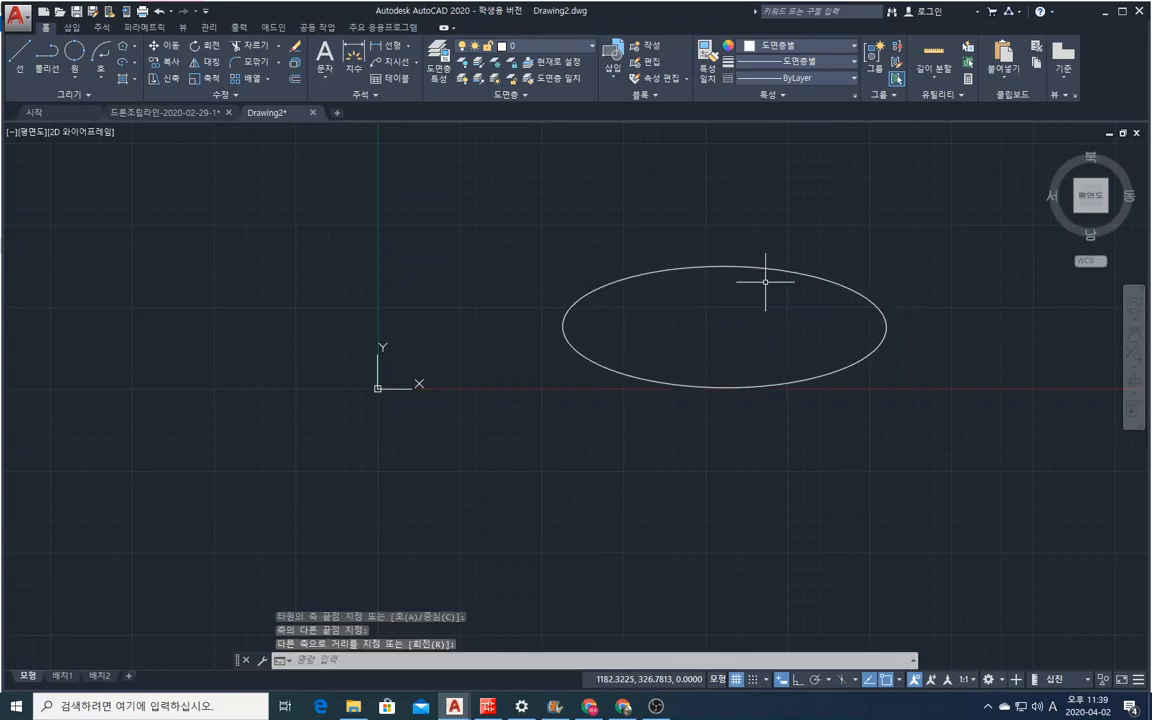
pyautogui.rightClick(765, 282)
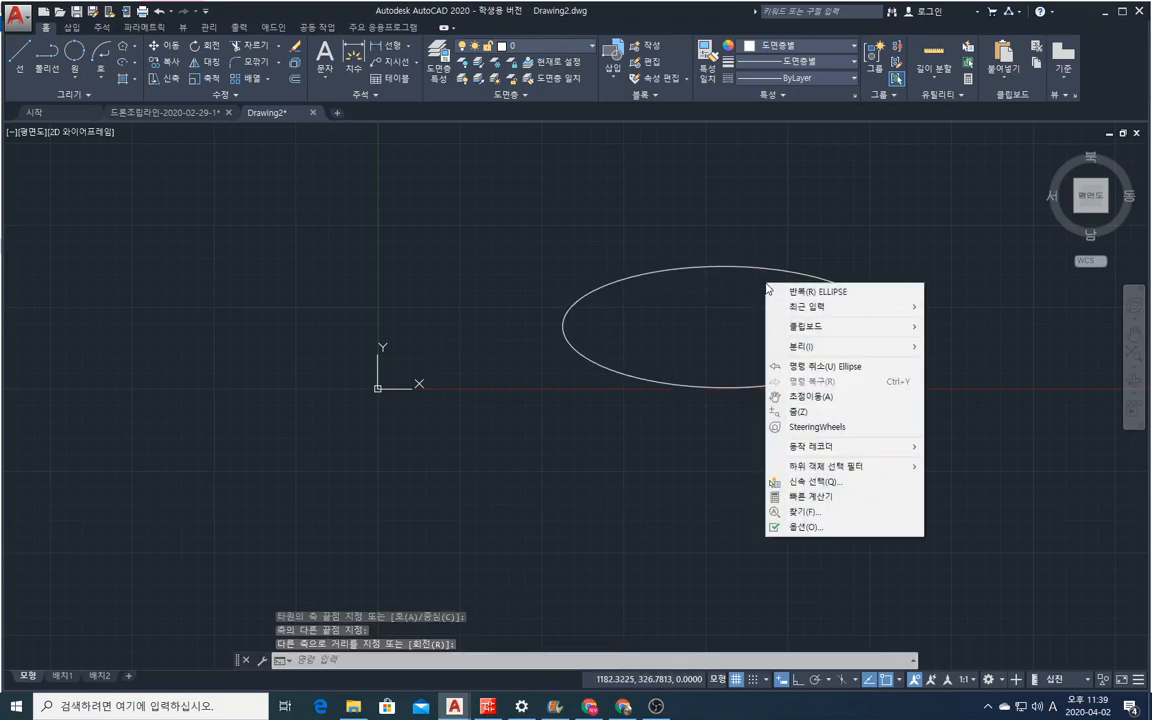
pyautogui.moveTo(800, 312)
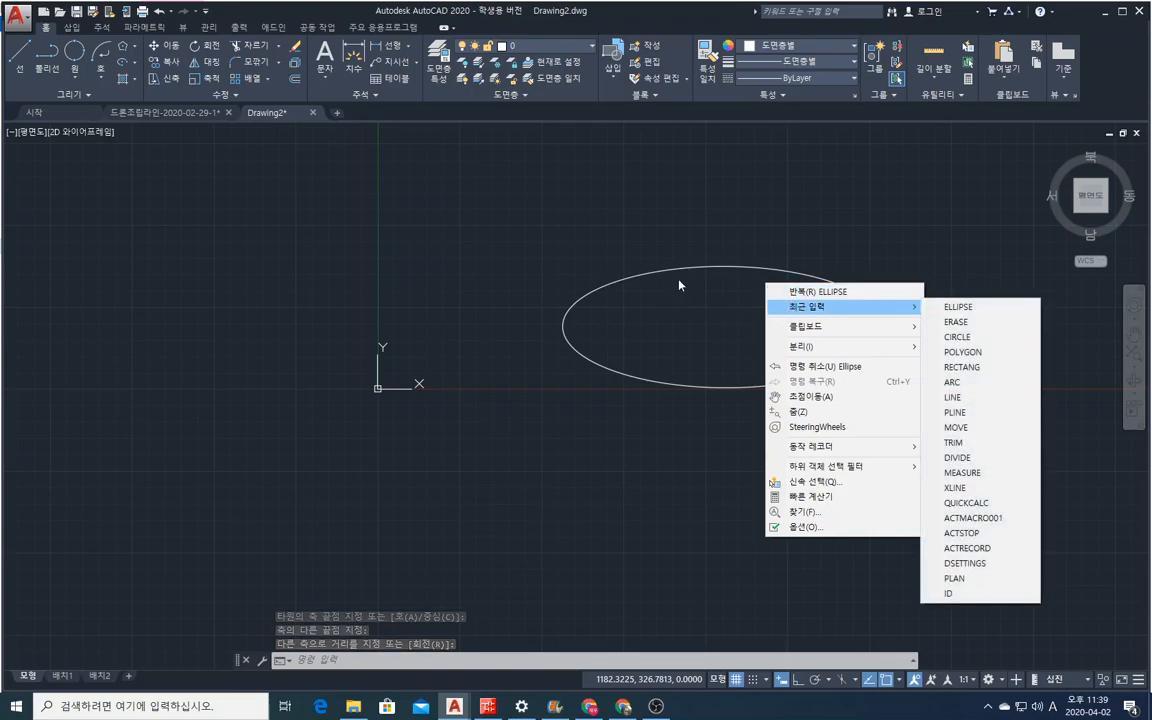
pyautogui.click(722, 203)
pyautogui.click(702, 203)
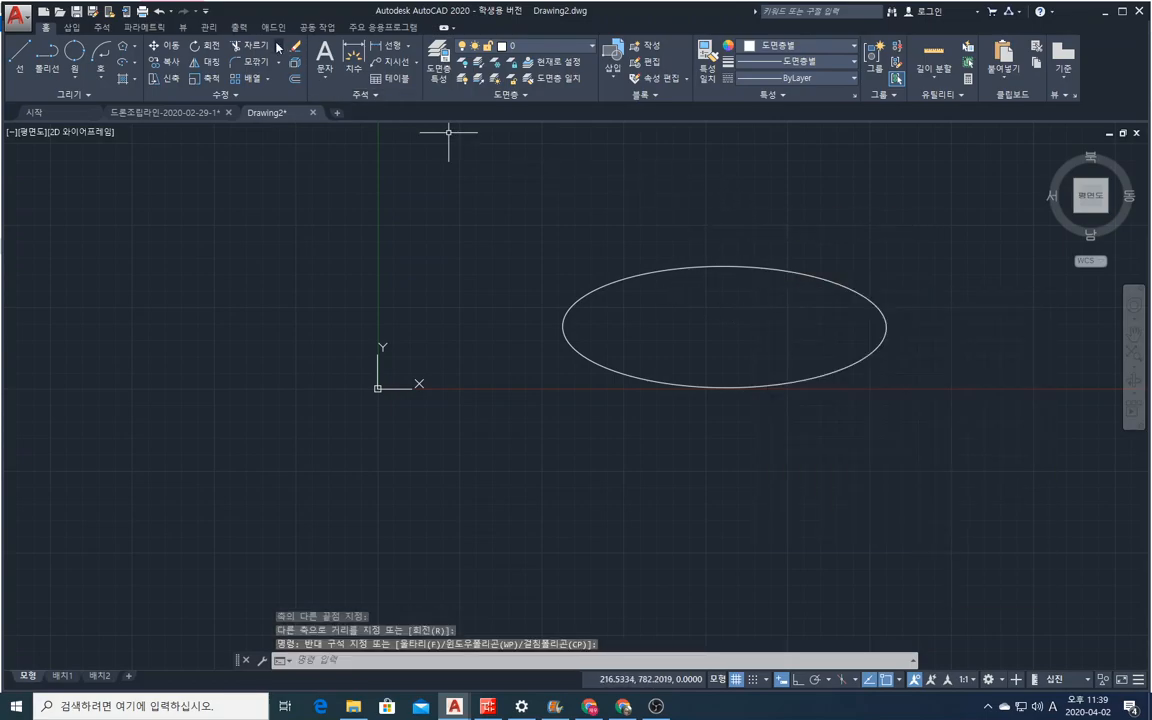
# Erase the horizontal ellipse with a crossing selection.
pyautogui.write('e')
pyautogui.press('Return')
pyautogui.click(884, 380)
pyautogui.click(560, 175)
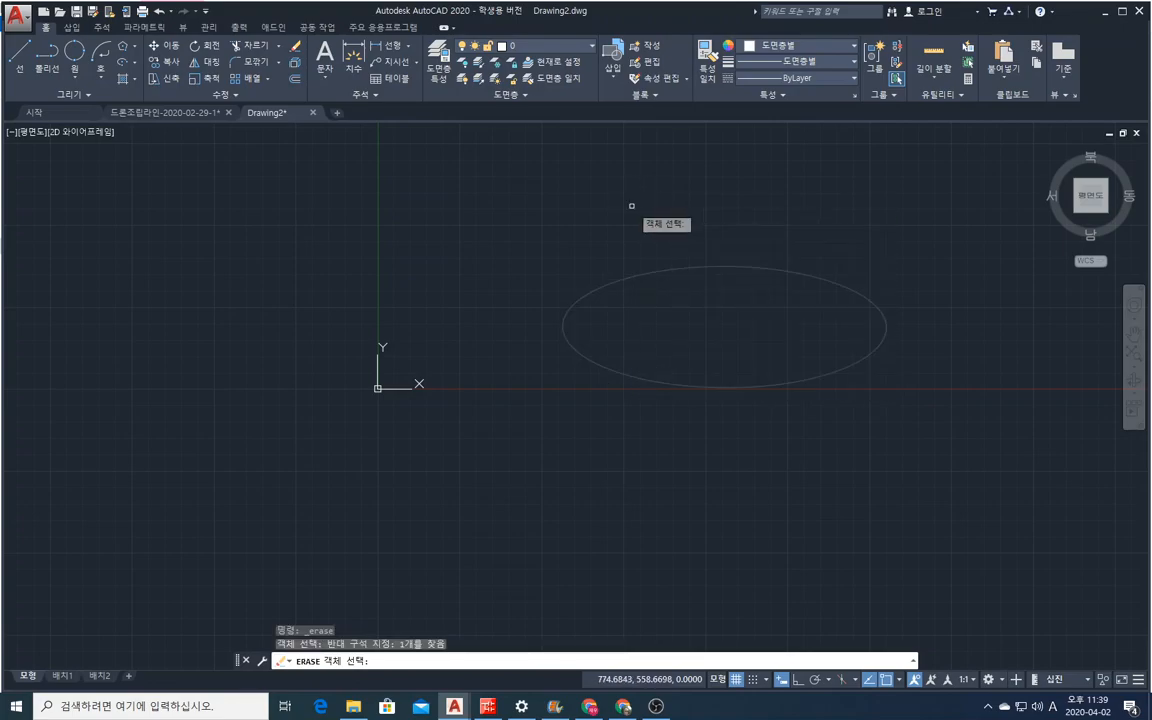
pyautogui.press('Return')
# Draw an elliptical arc with an axis about 1340 long descending 14°, other-axis distance 300, running counterclockwise from the lower right to the lower left.
pyautogui.click(131, 62)
pyautogui.click(141, 146)
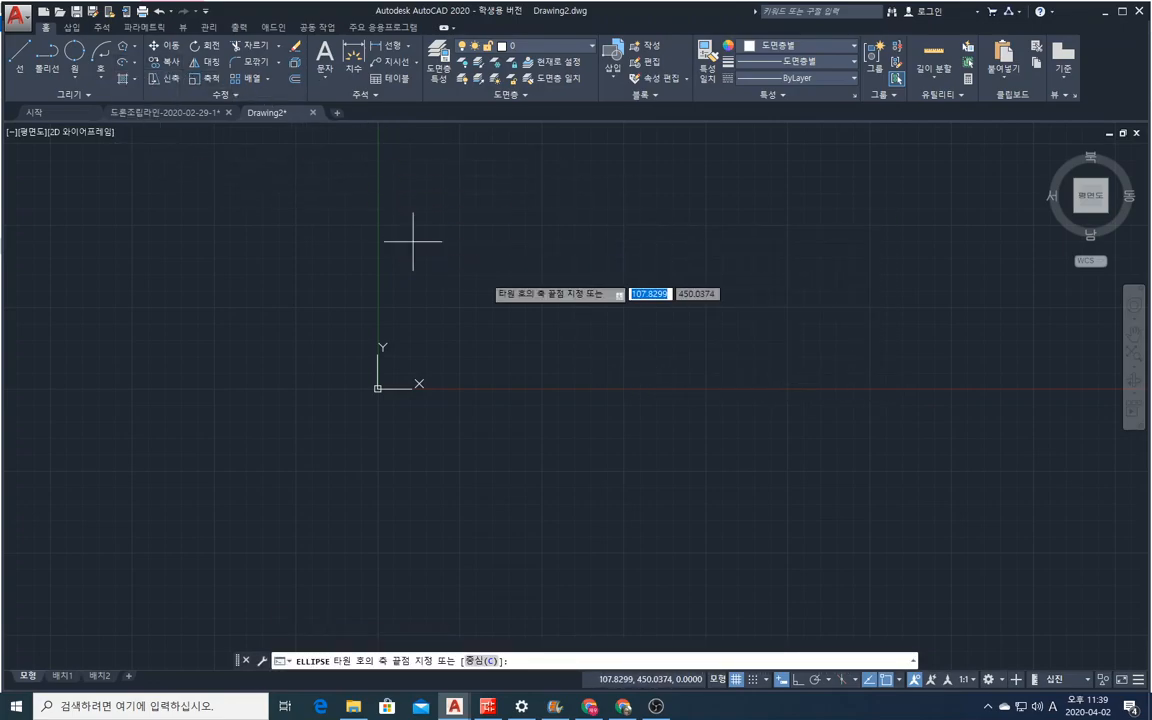
pyautogui.click(283, 278)
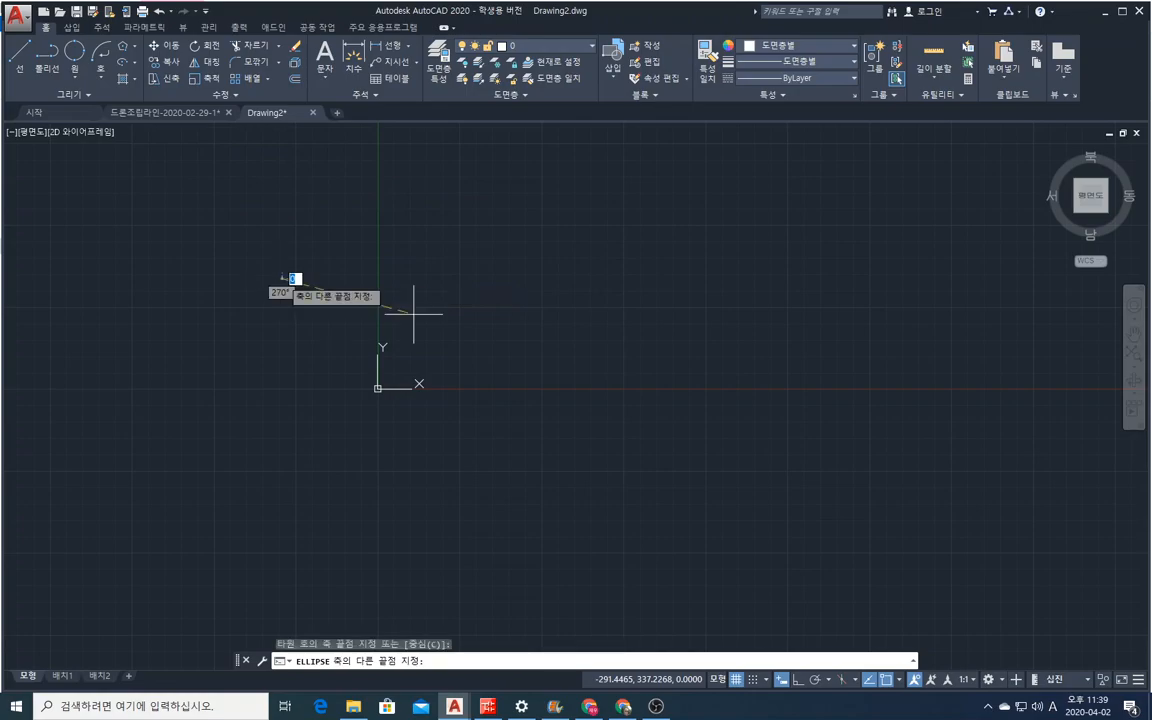
pyautogui.click(708, 386)
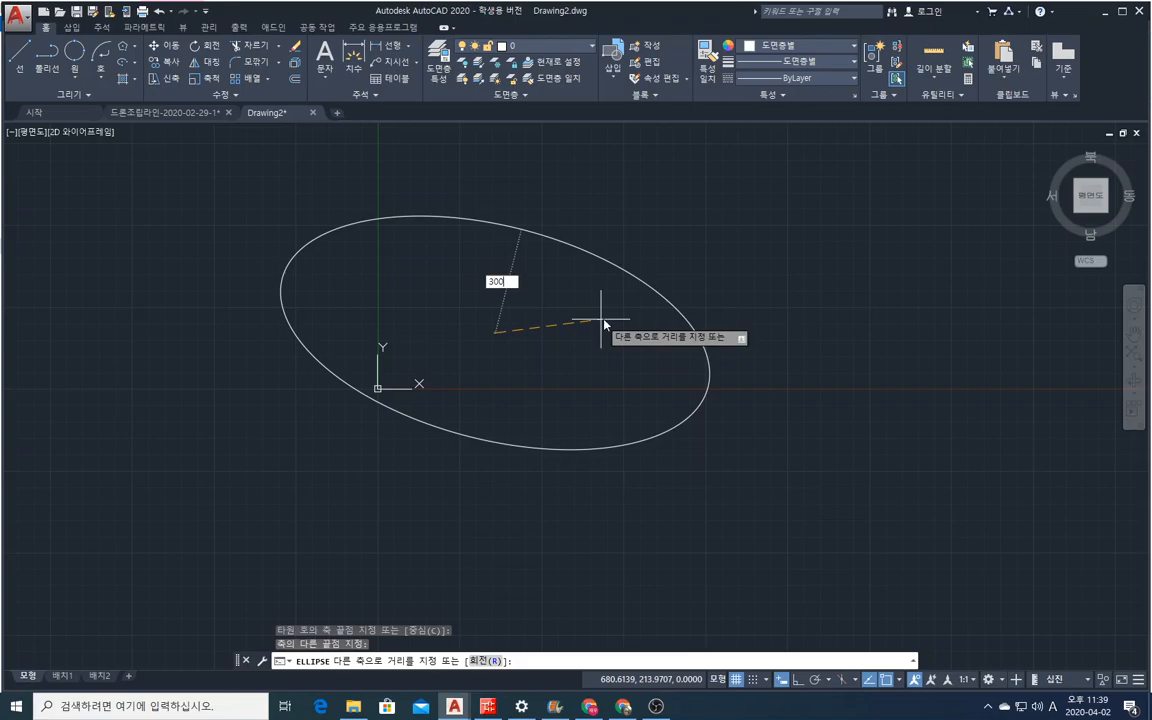
pyautogui.press('Return')
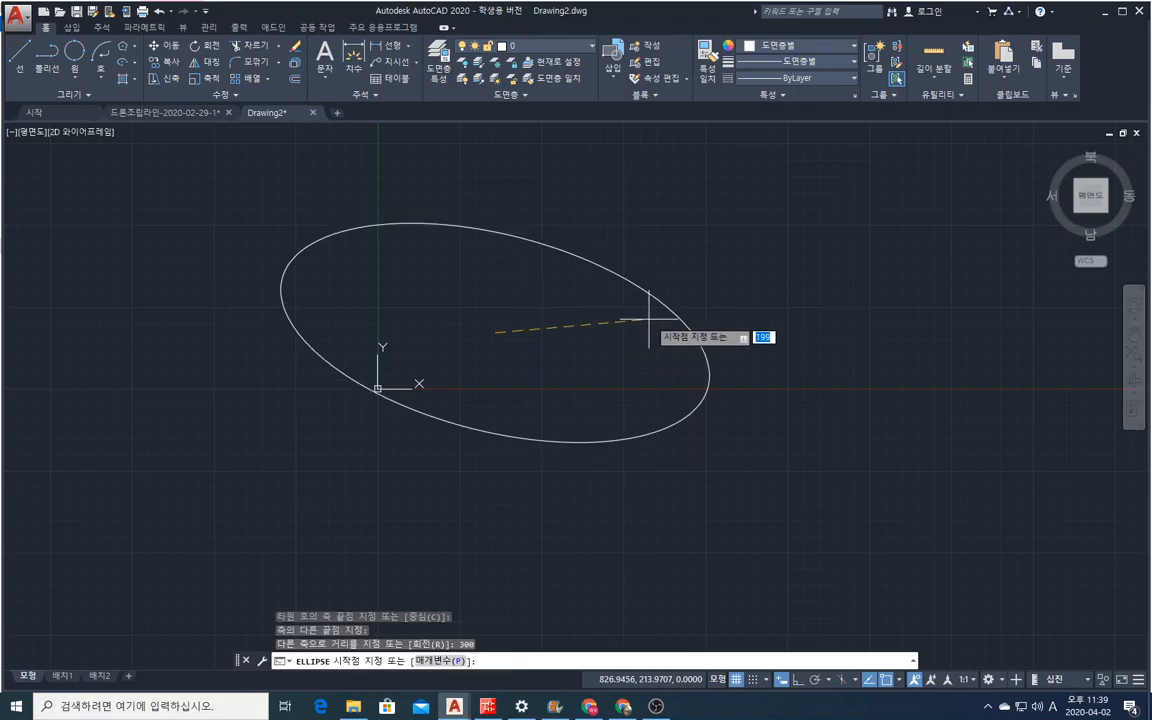
pyautogui.click(593, 440)
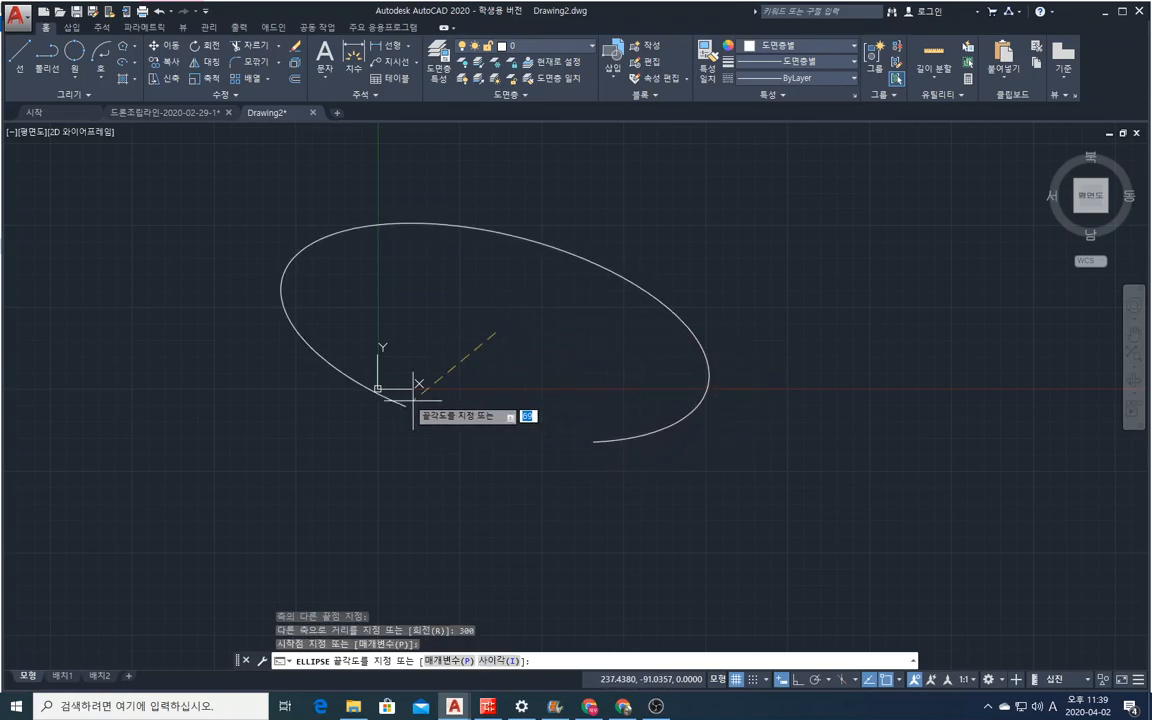
pyautogui.click(315, 350)
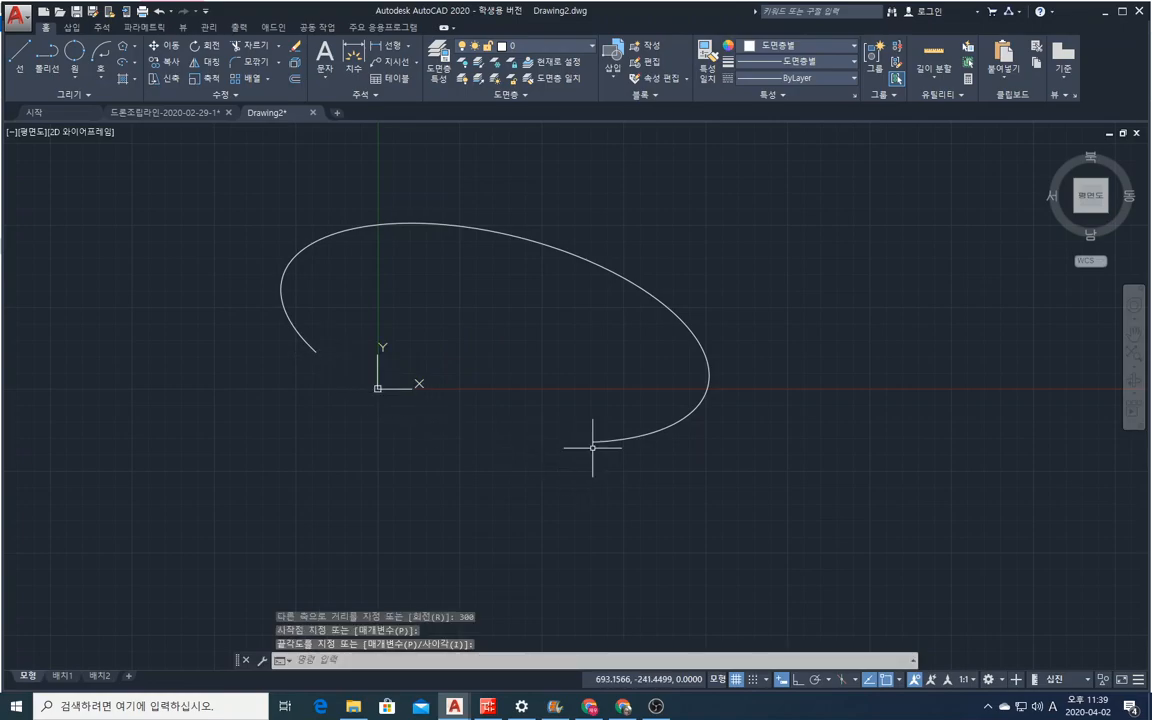
# Erase the open elliptical arc with a crossing selection.
pyautogui.click(295, 48)
pyautogui.click(712, 286)
pyautogui.click(465, 224)
pyautogui.press('Return')
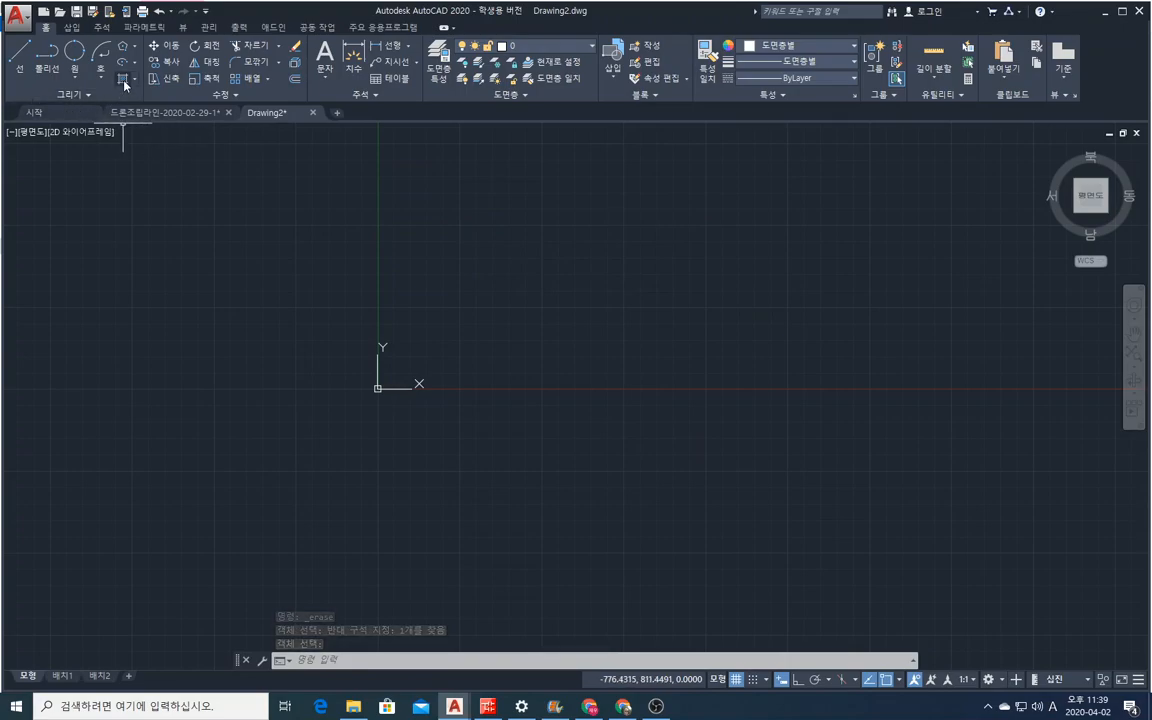
pyautogui.click(134, 81)
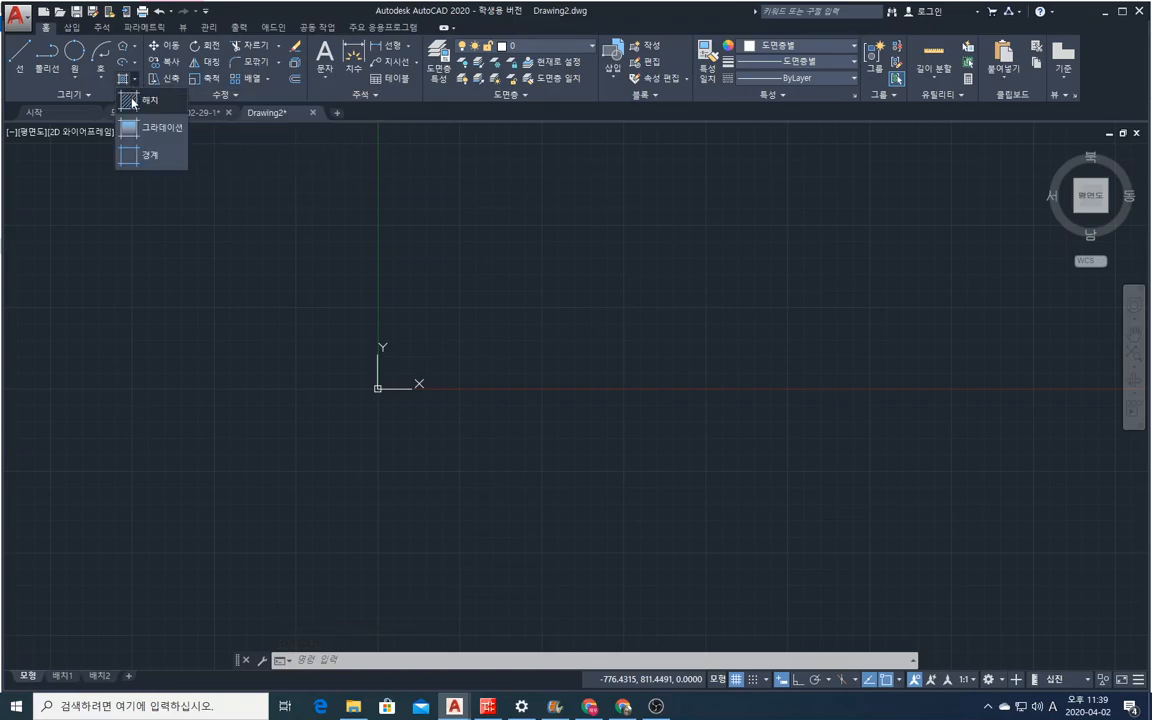
pyautogui.click(138, 100)
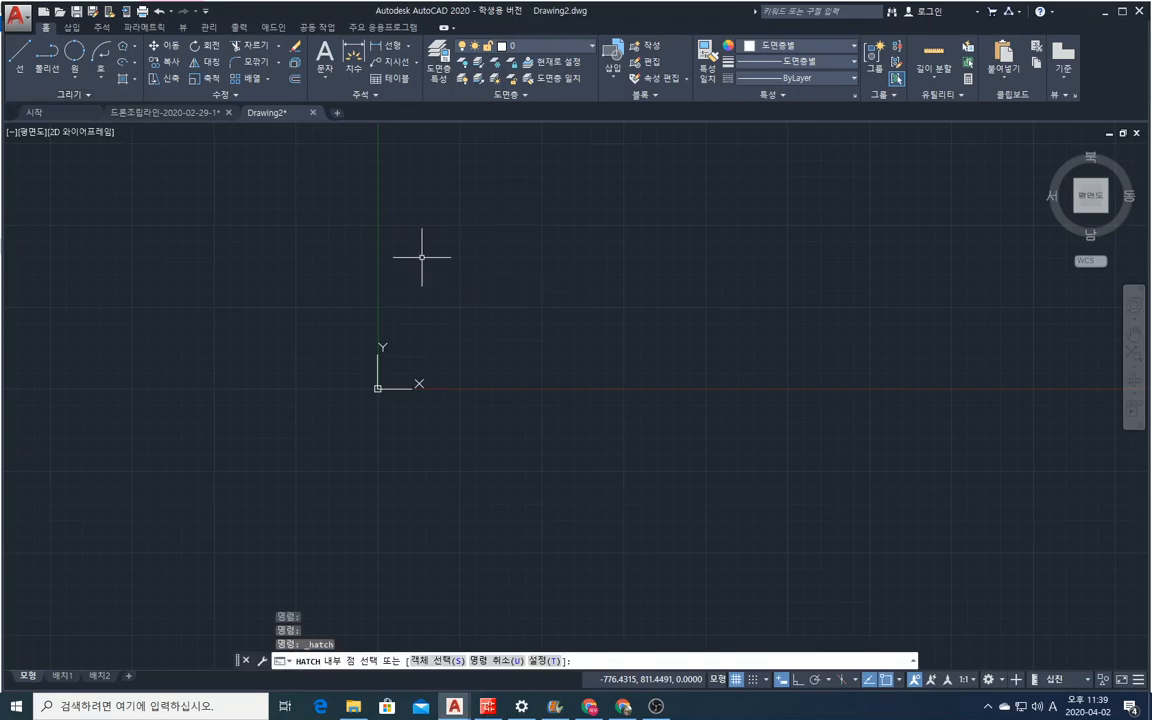
pyautogui.press('Escape')
pyautogui.press('Escape')
pyautogui.press('Escape')
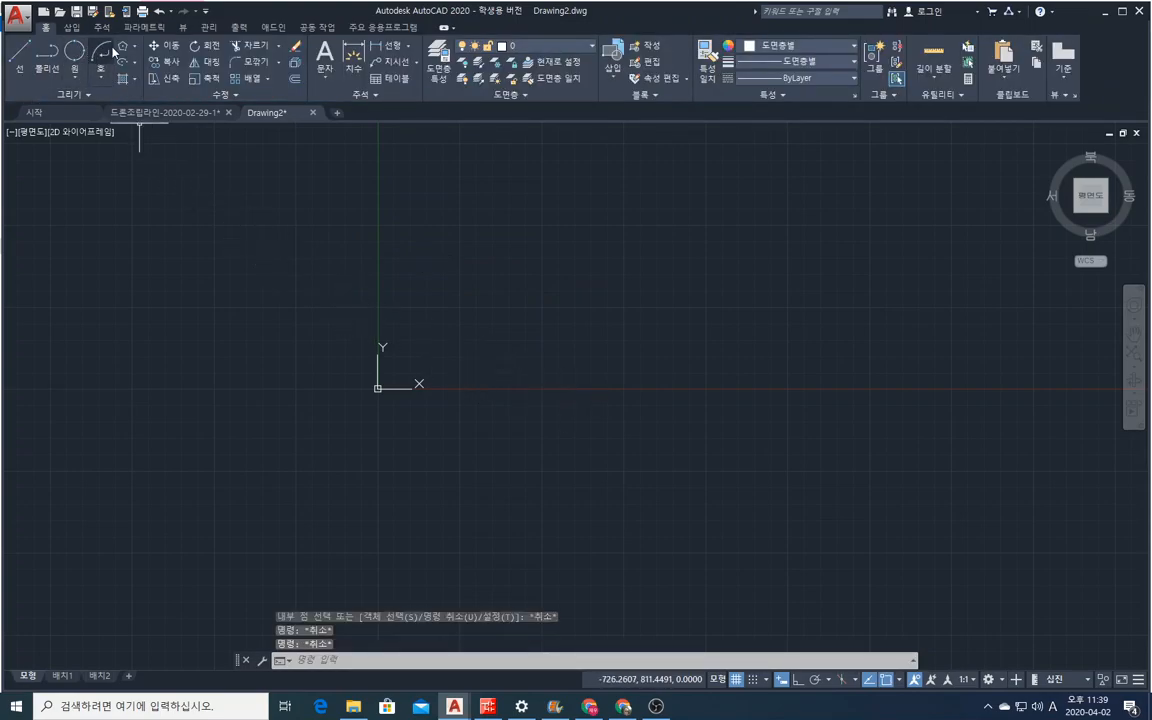
# Draw a three-point circle just to the right of the origin, with its first point at about (267, 122).
pyautogui.click(73, 55)
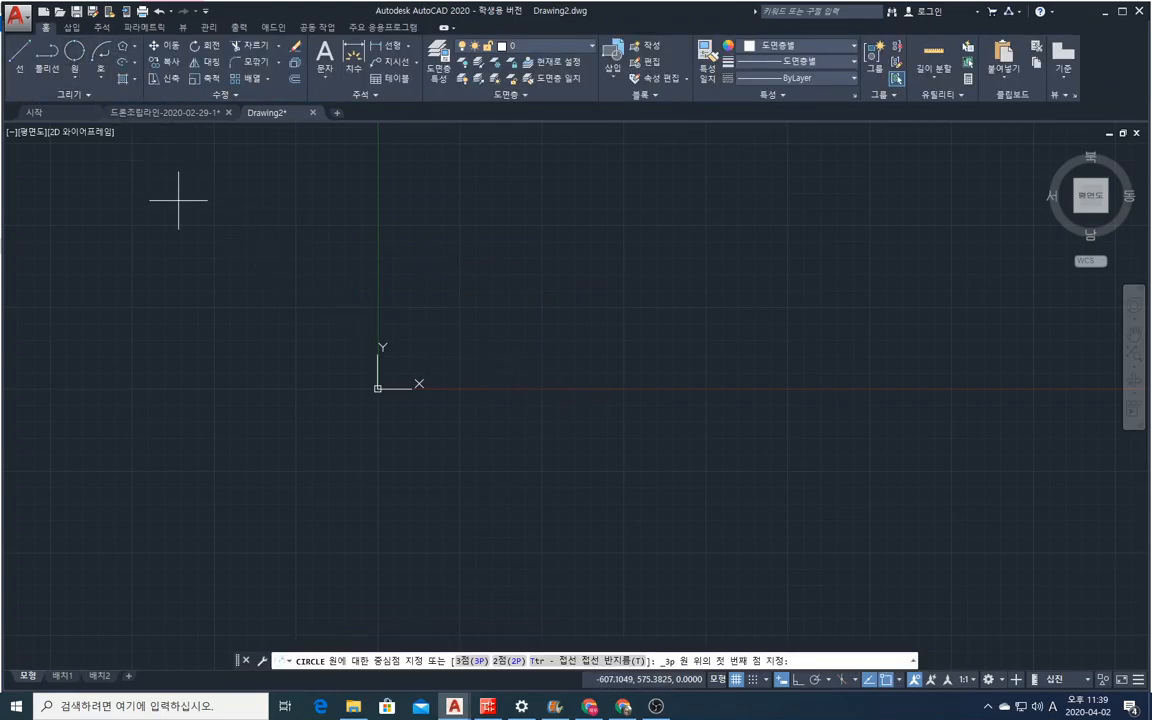
pyautogui.click(465, 350)
pyautogui.click(597, 425)
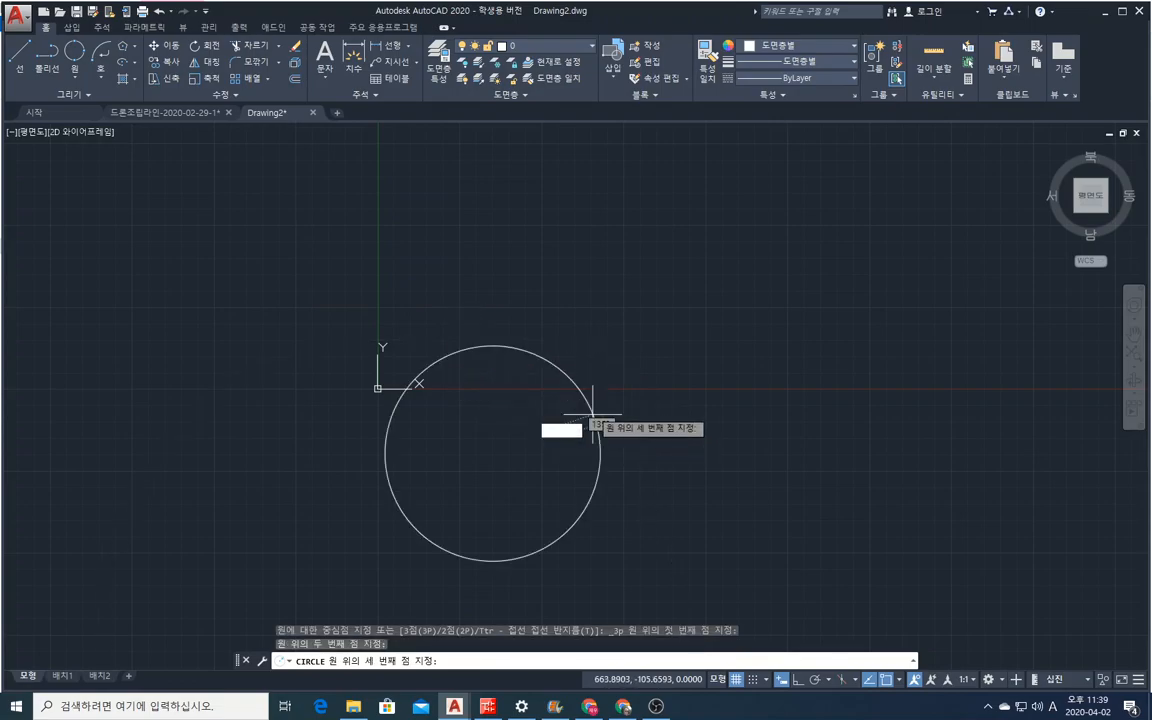
pyautogui.click(552, 350)
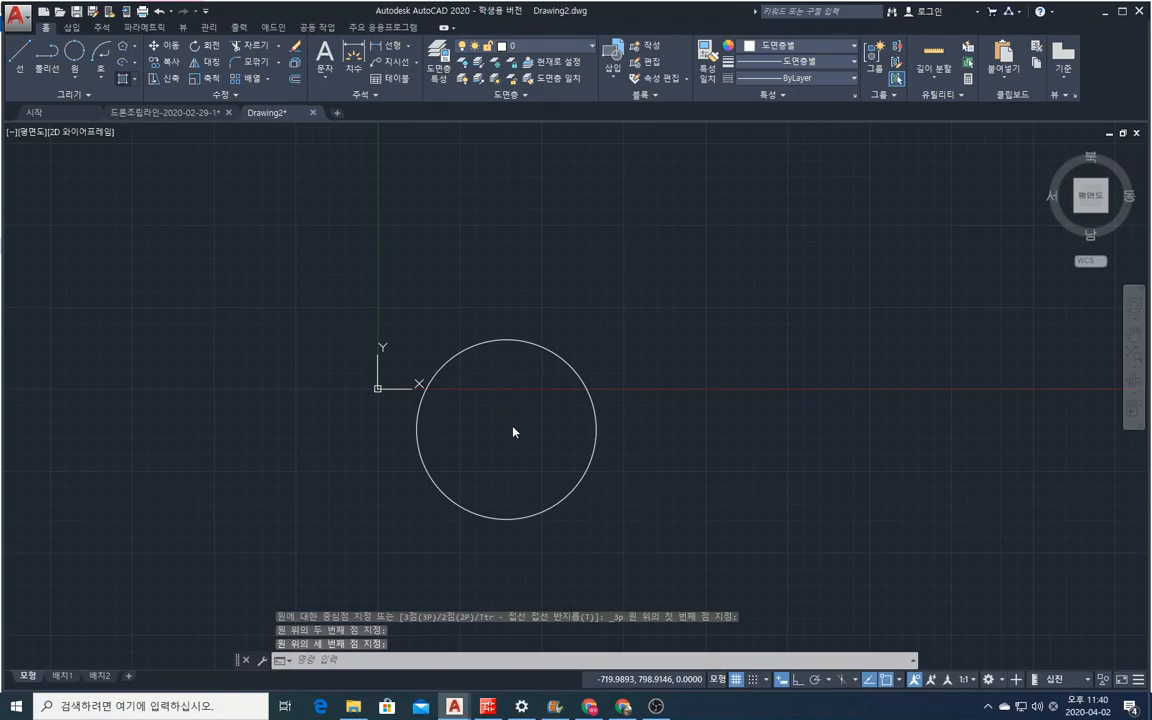
# Hatch the inside of the circle with the ANGLE pattern.
pyautogui.write('h')
pyautogui.press('Return')
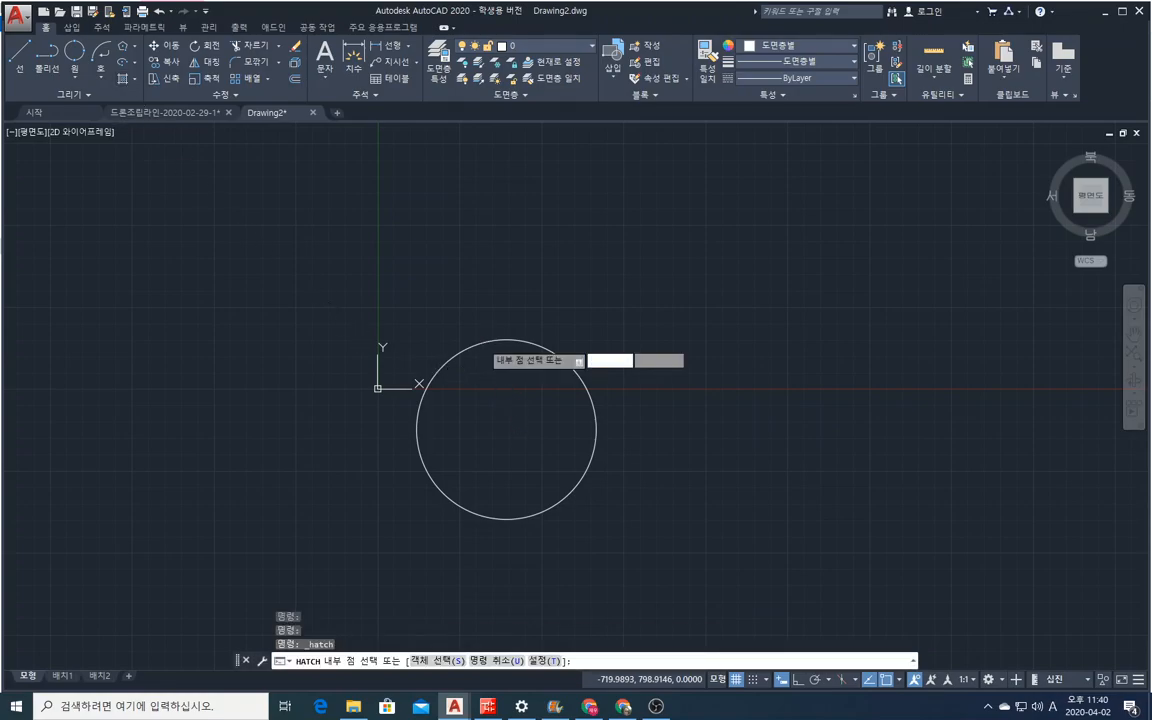
pyautogui.rightClick(558, 413)
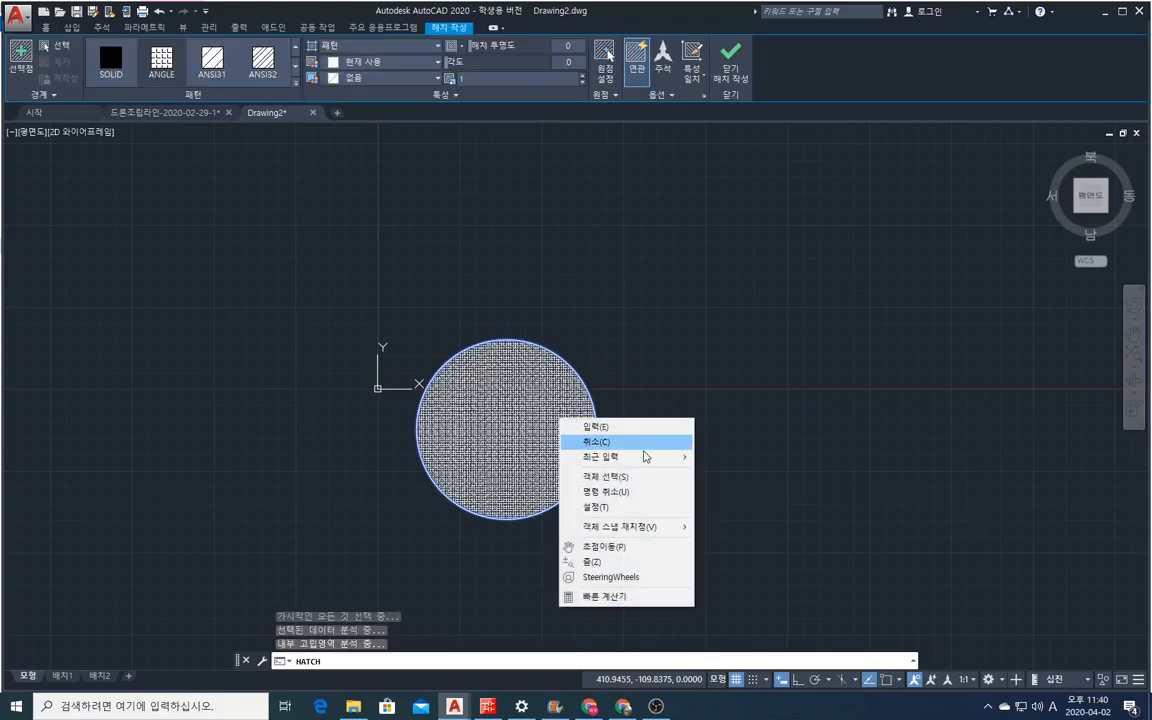
pyautogui.click(600, 428)
pyautogui.click(514, 391)
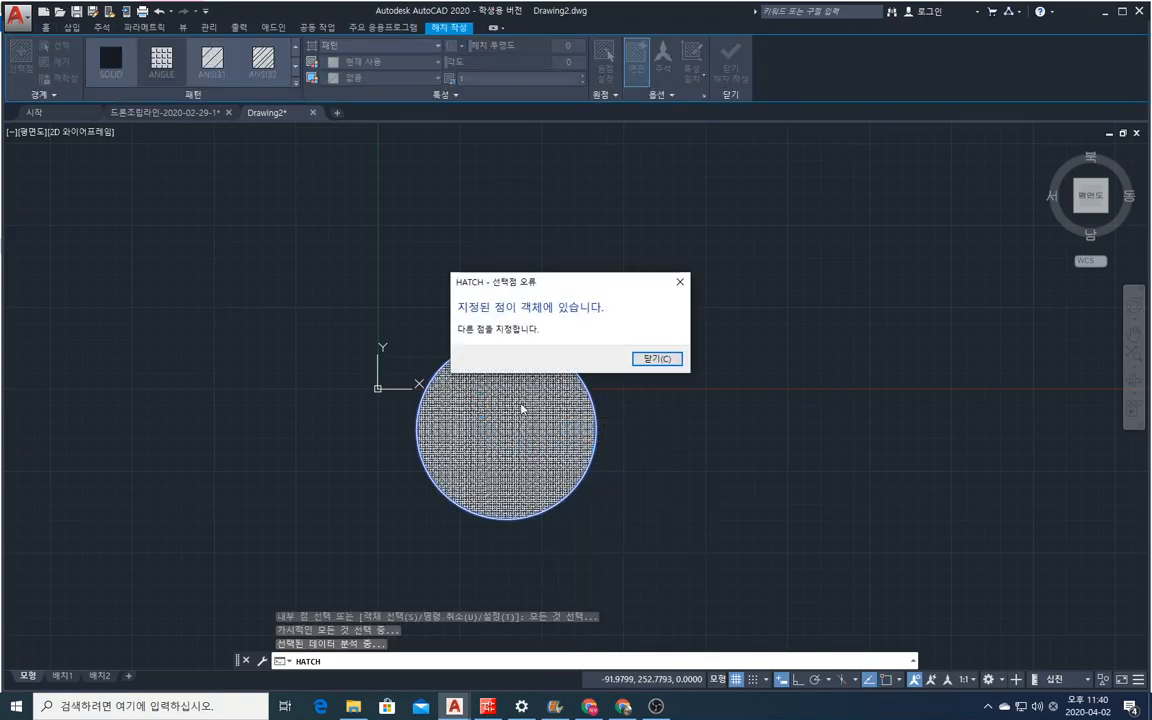
pyautogui.click(656, 359)
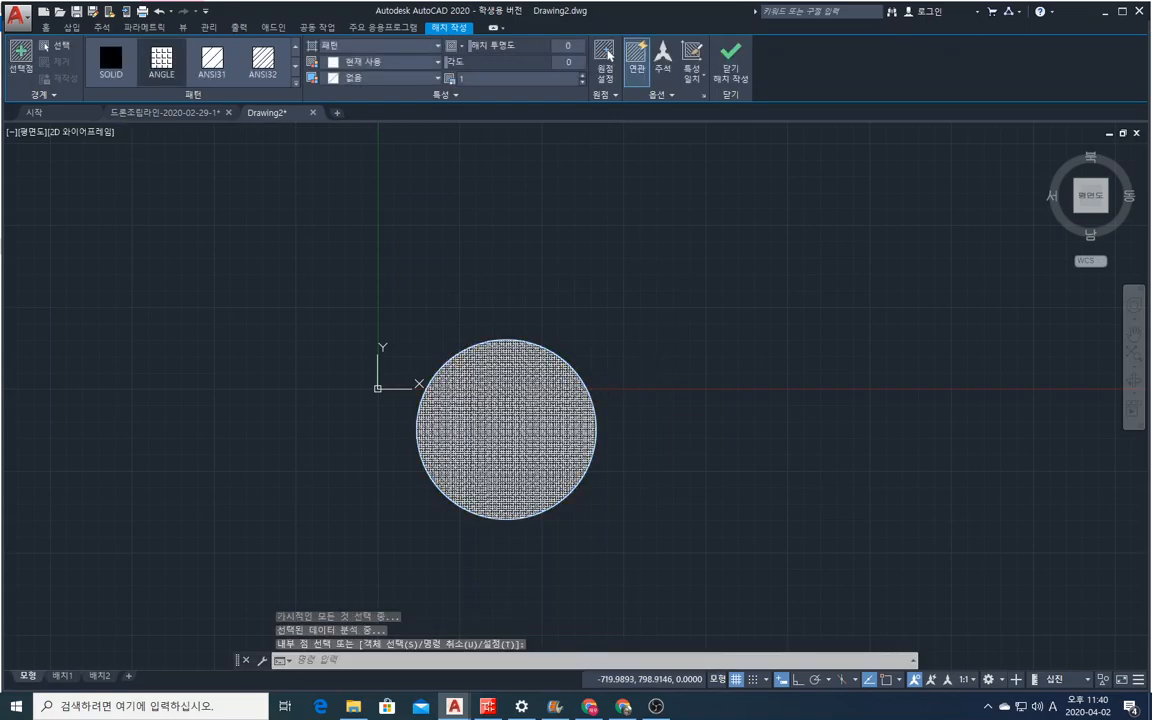
# Change the circle's hatch pattern to ANSI31 and then to ANSI35.
pyautogui.click(212, 62)
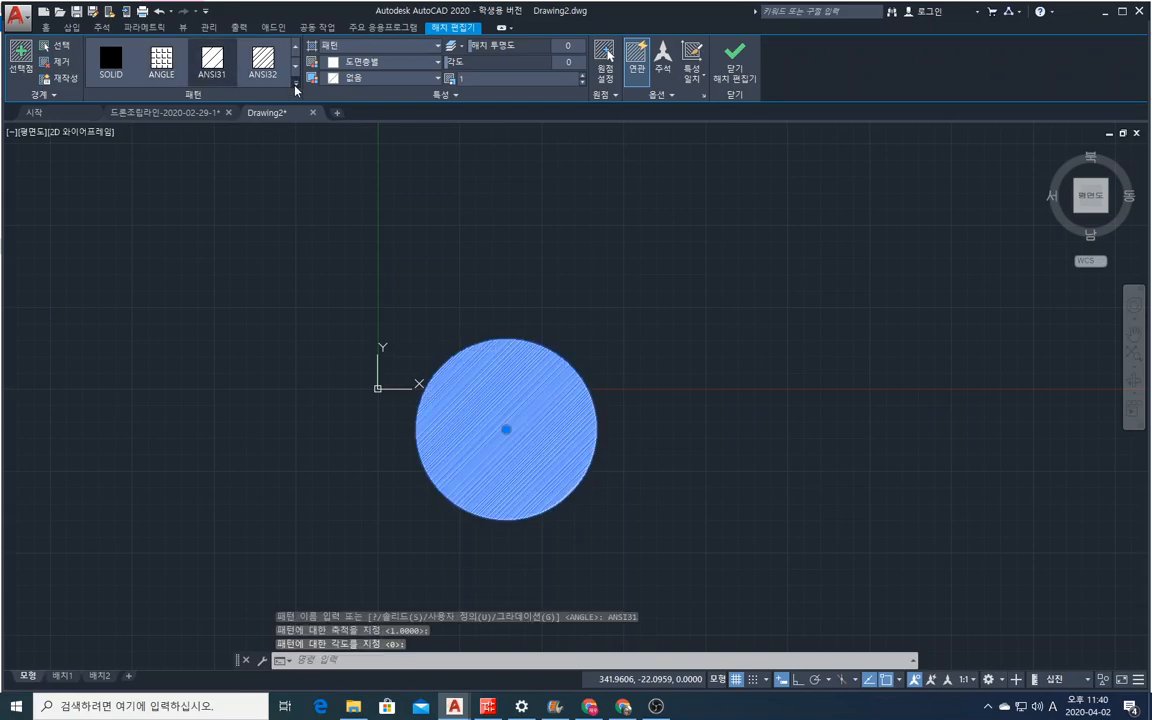
pyautogui.click(294, 83)
pyautogui.click(217, 104)
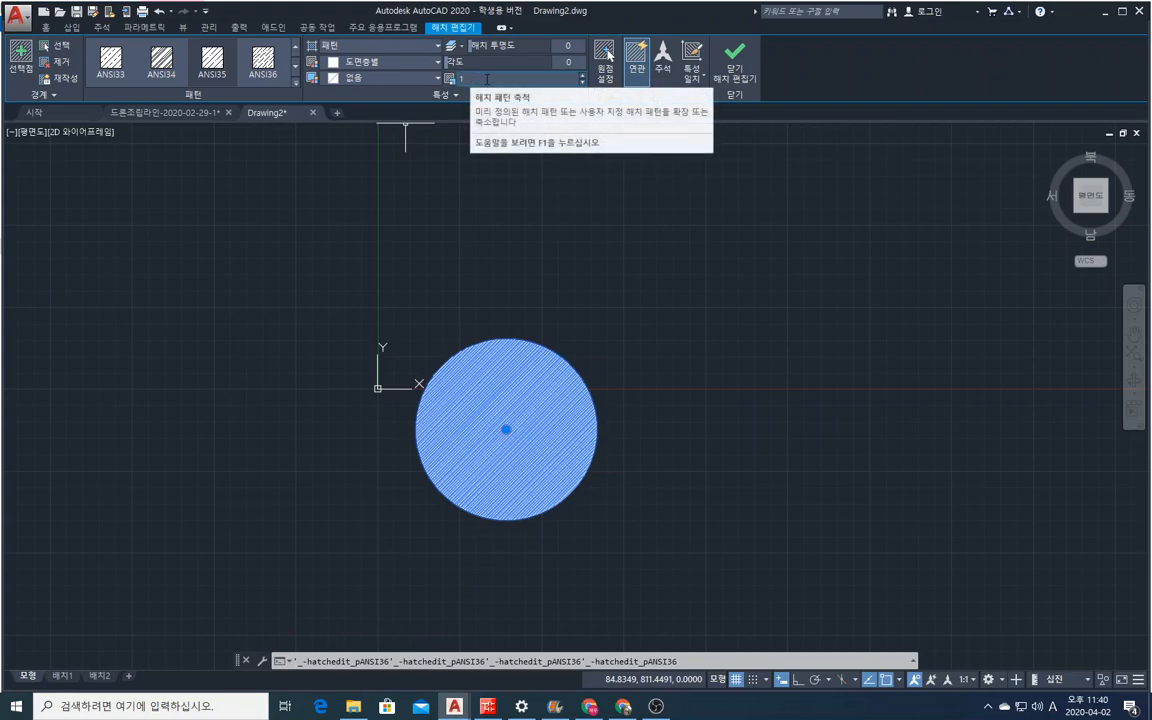
# Increase the hatch pattern scale in small increments to 4.1.
pyautogui.click(583, 76)
pyautogui.click(583, 76)
pyautogui.click(583, 76)
pyautogui.click(583, 76)
pyautogui.click(583, 76)
pyautogui.click(583, 76)
pyautogui.click(583, 76)
pyautogui.click(583, 76)
pyautogui.click(583, 76)
pyautogui.click(583, 77)
pyautogui.click(583, 77)
pyautogui.click(583, 77)
pyautogui.click(583, 77)
pyautogui.click(583, 77)
pyautogui.click(583, 77)
pyautogui.click(583, 77)
pyautogui.click(583, 77)
pyautogui.click(583, 77)
pyautogui.click(583, 77)
pyautogui.click(583, 77)
pyautogui.click(583, 77)
pyautogui.click(583, 77)
pyautogui.click(583, 77)
pyautogui.click(583, 77)
pyautogui.click(583, 77)
pyautogui.click(583, 77)
pyautogui.click(583, 77)
pyautogui.click(583, 77)
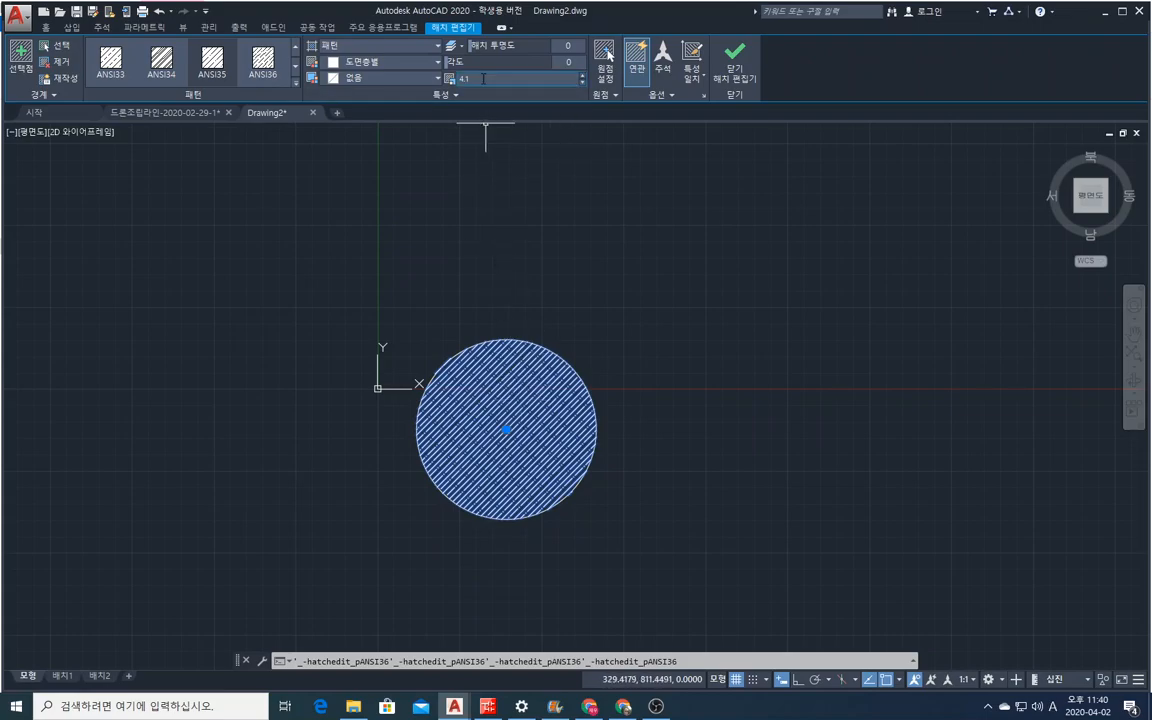
# Try hatch pattern scales of 10 and 30, and return the scale to 1.
pyautogui.write('10')
pyautogui.press('Return')
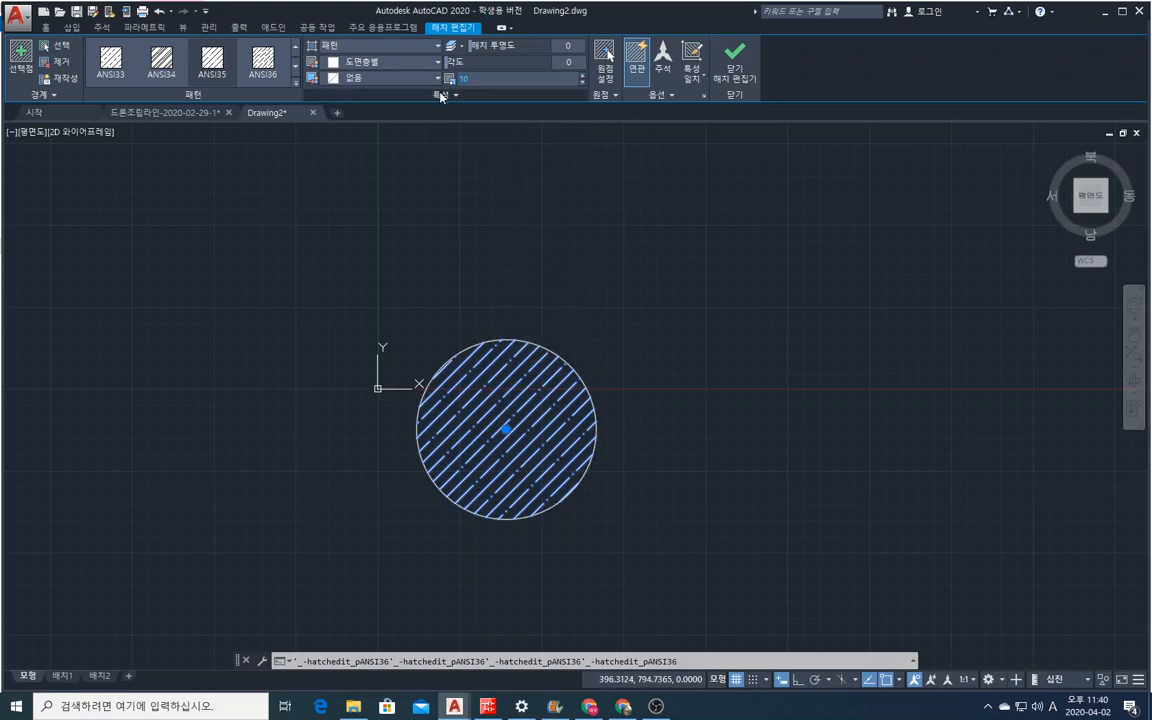
pyautogui.write('30')
pyautogui.press('Return')
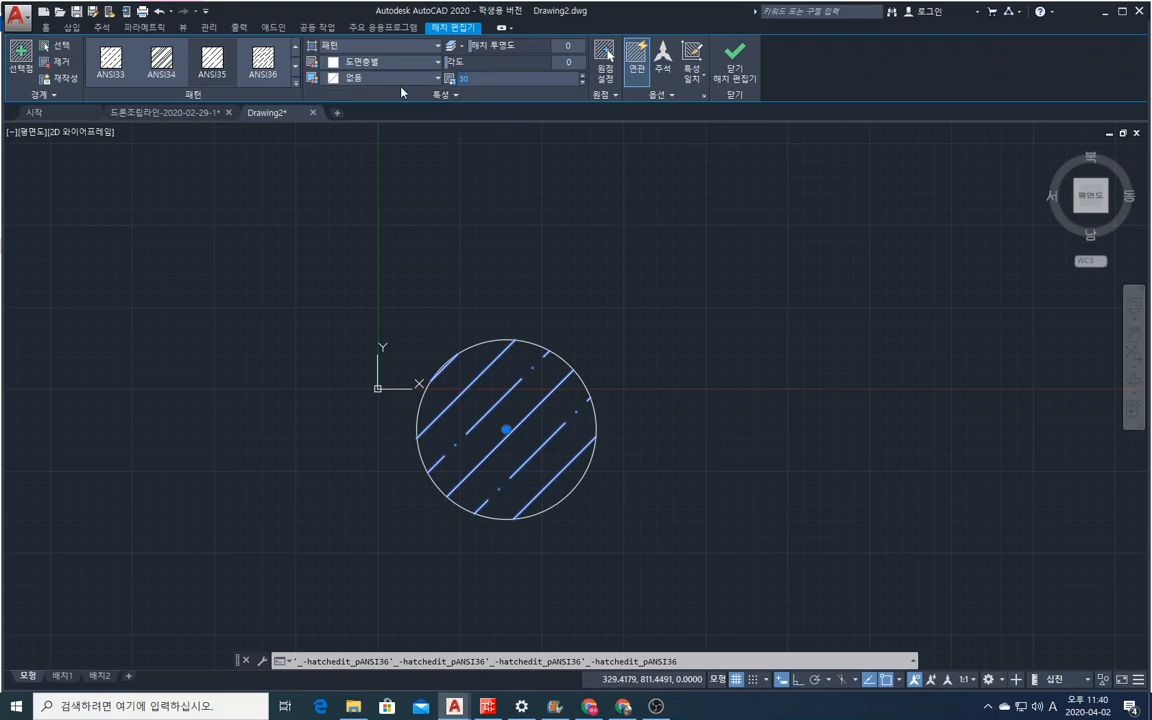
pyautogui.write('1')
pyautogui.press('Return')
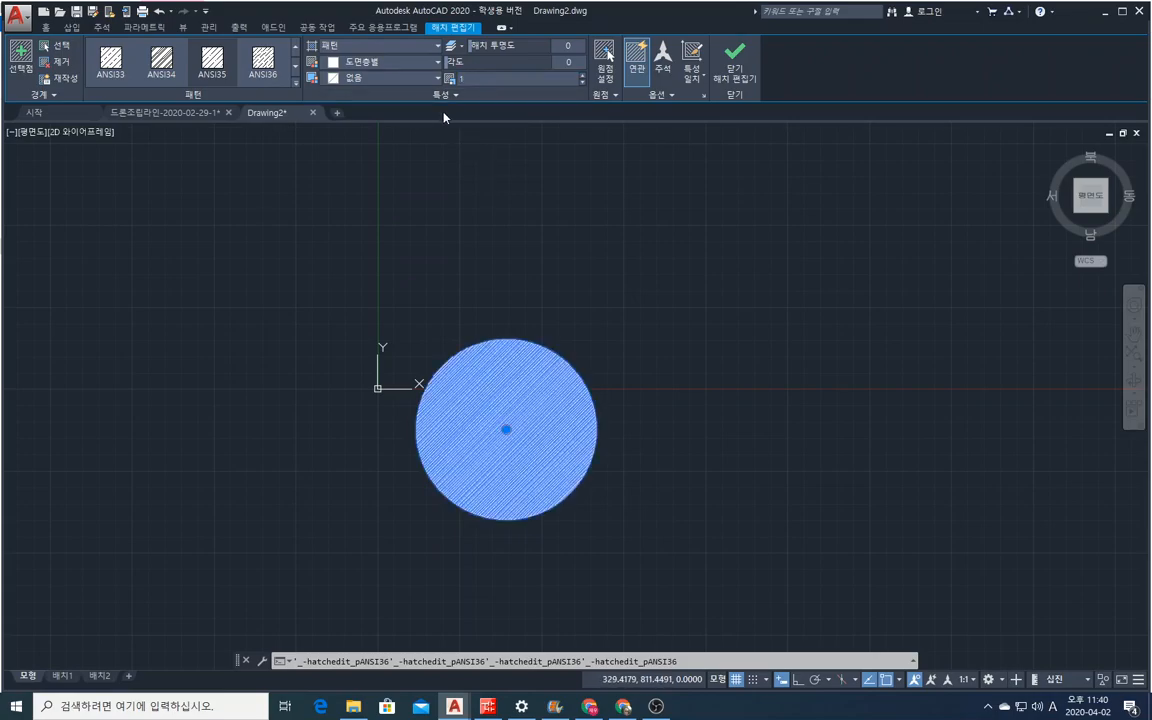
# Change the circle's hatch to the AR-B816C brick pattern at scale 0.1 and finish editing the hatch.
pyautogui.click(295, 86)
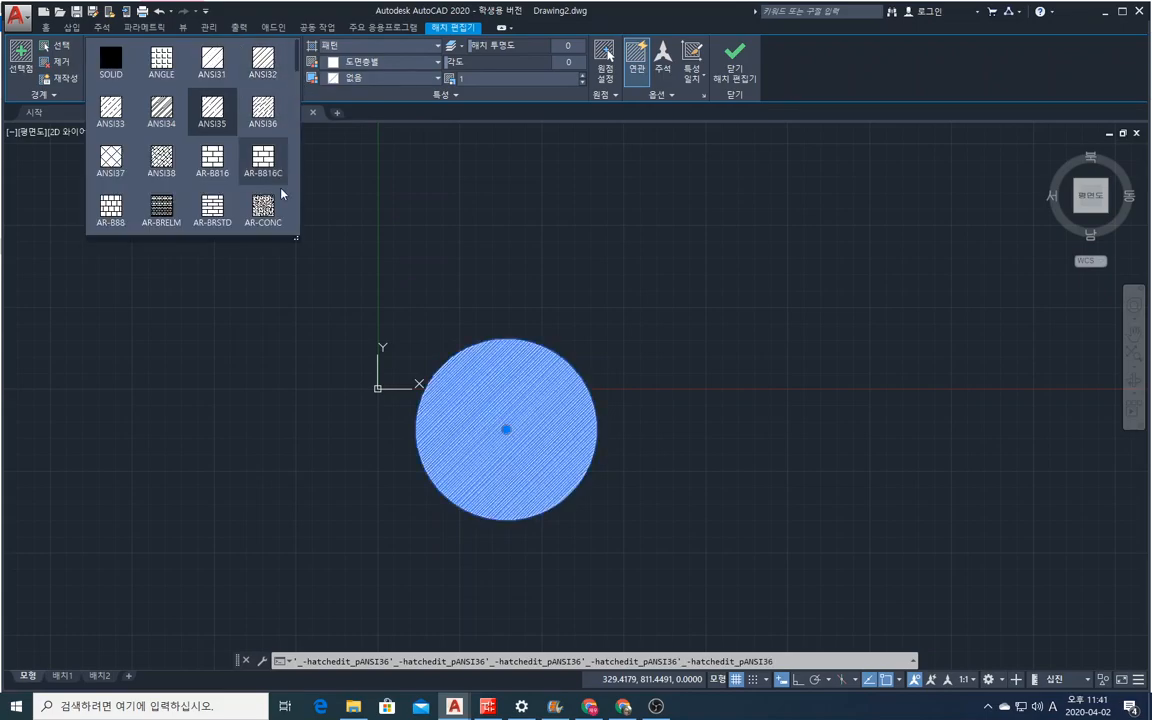
pyautogui.click(262, 164)
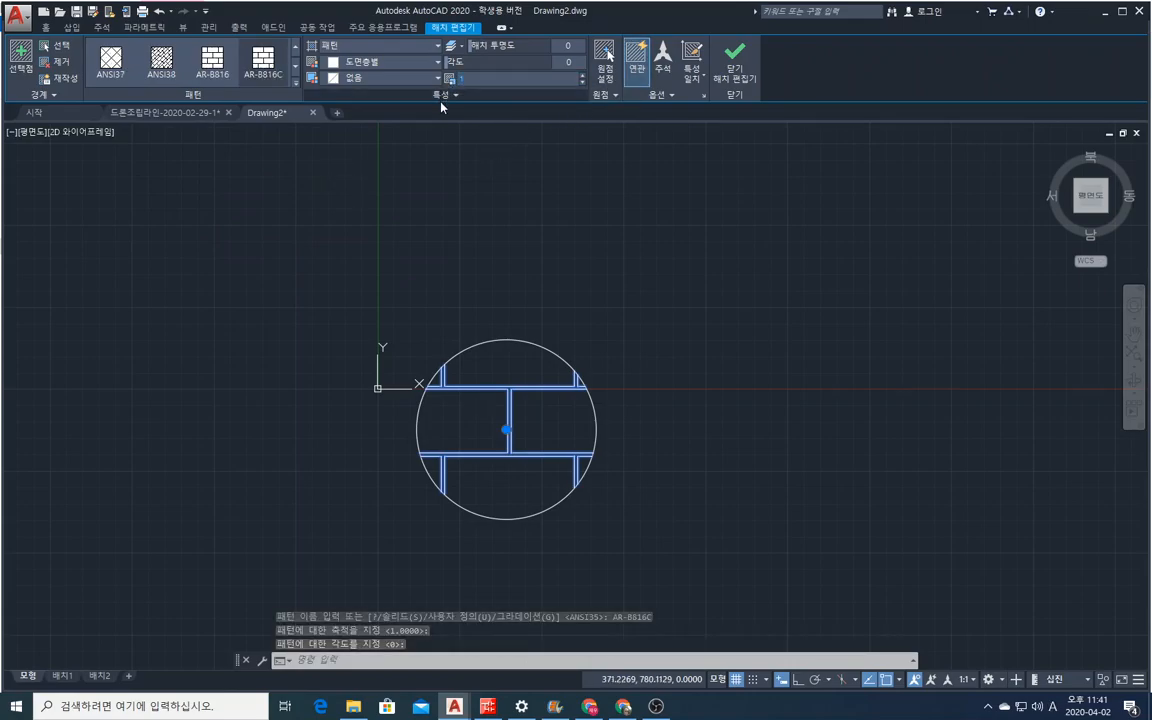
pyautogui.write('0.1')
pyautogui.press('Return')
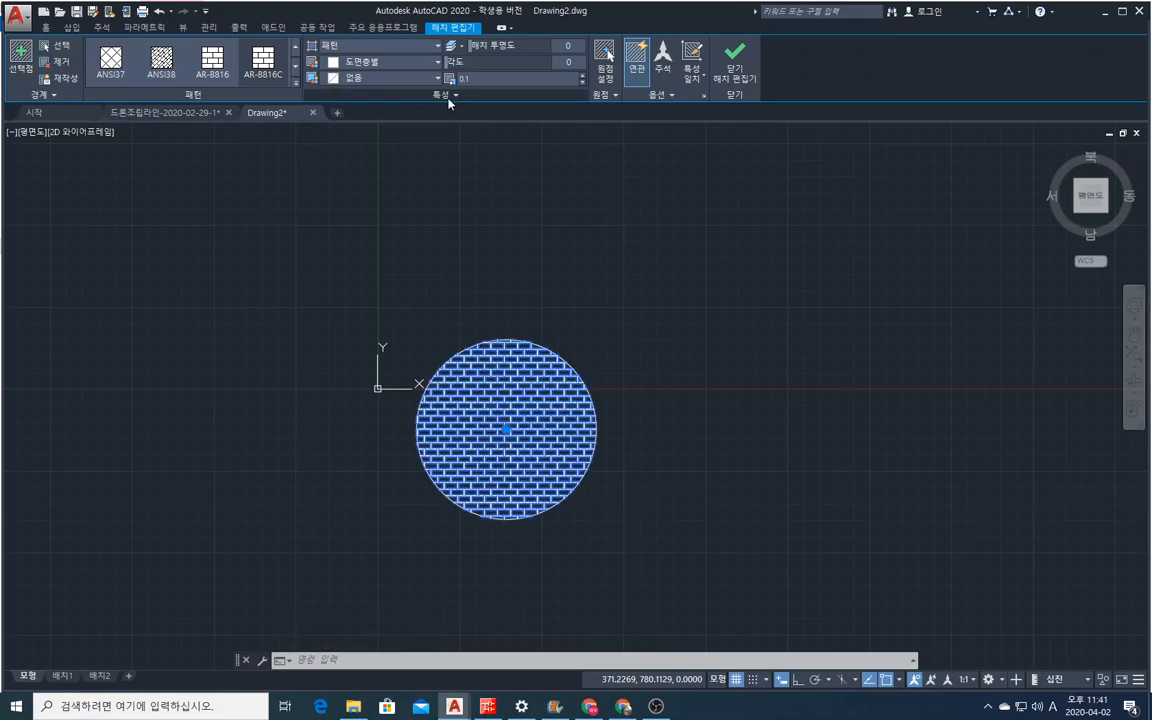
pyautogui.scroll(4, 490, 450)
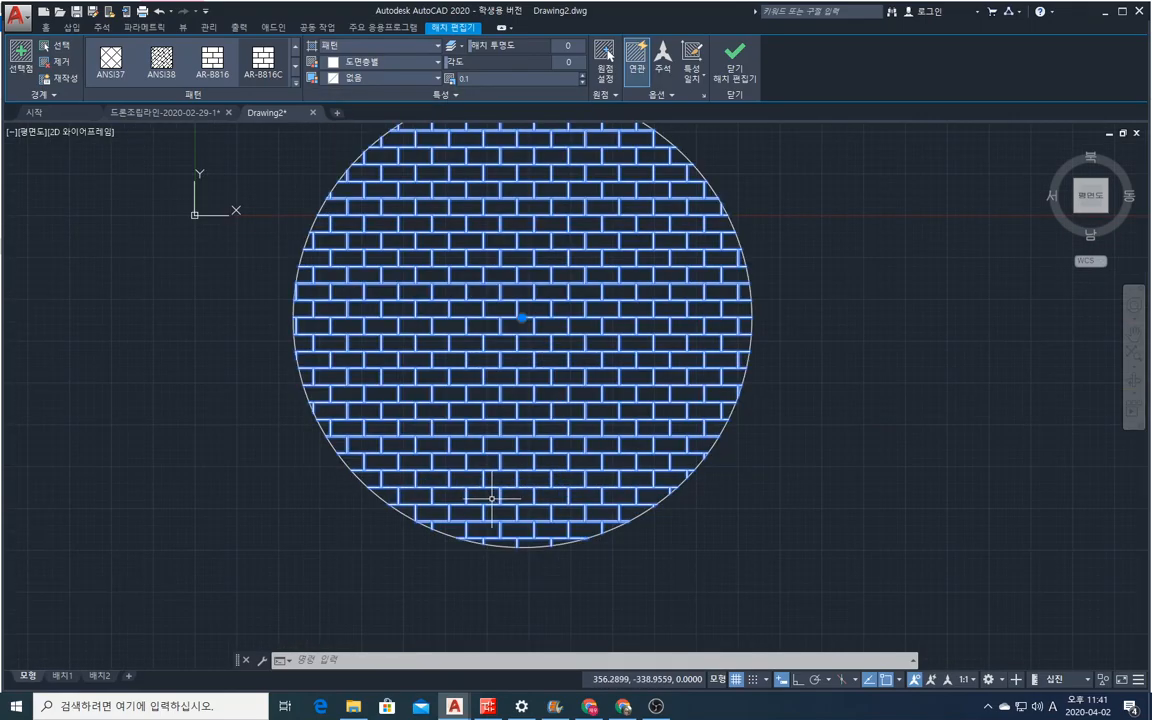
pyautogui.scroll(-2, 492, 497)
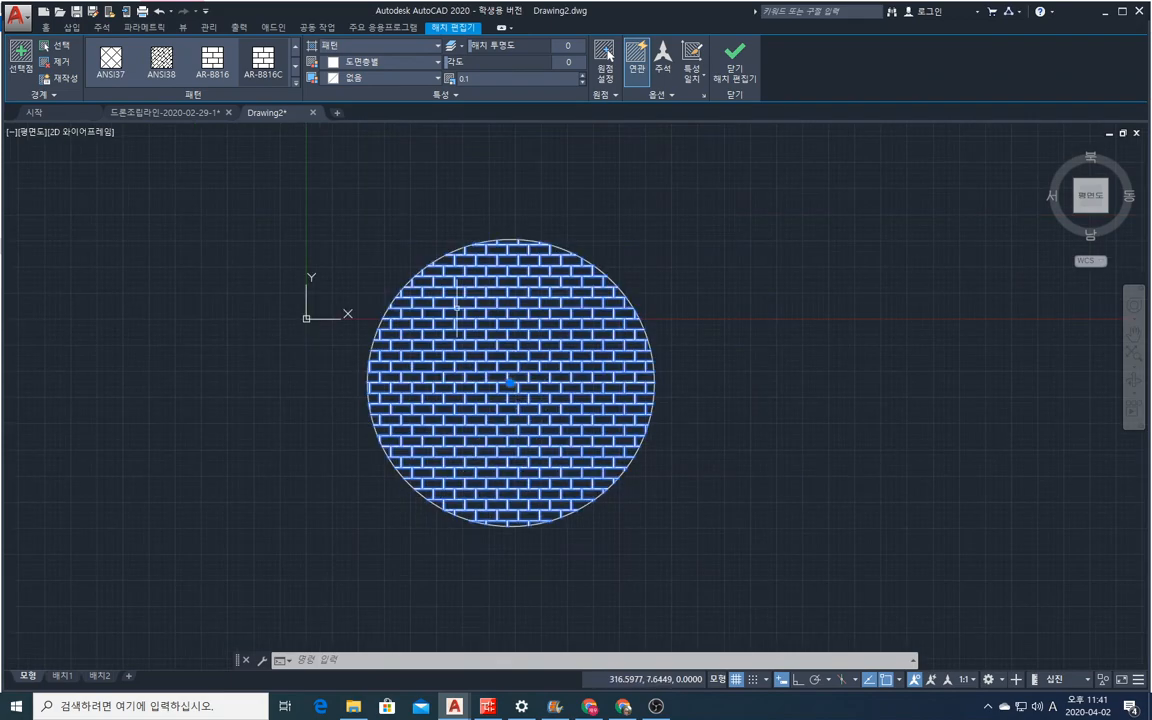
pyautogui.click(731, 57)
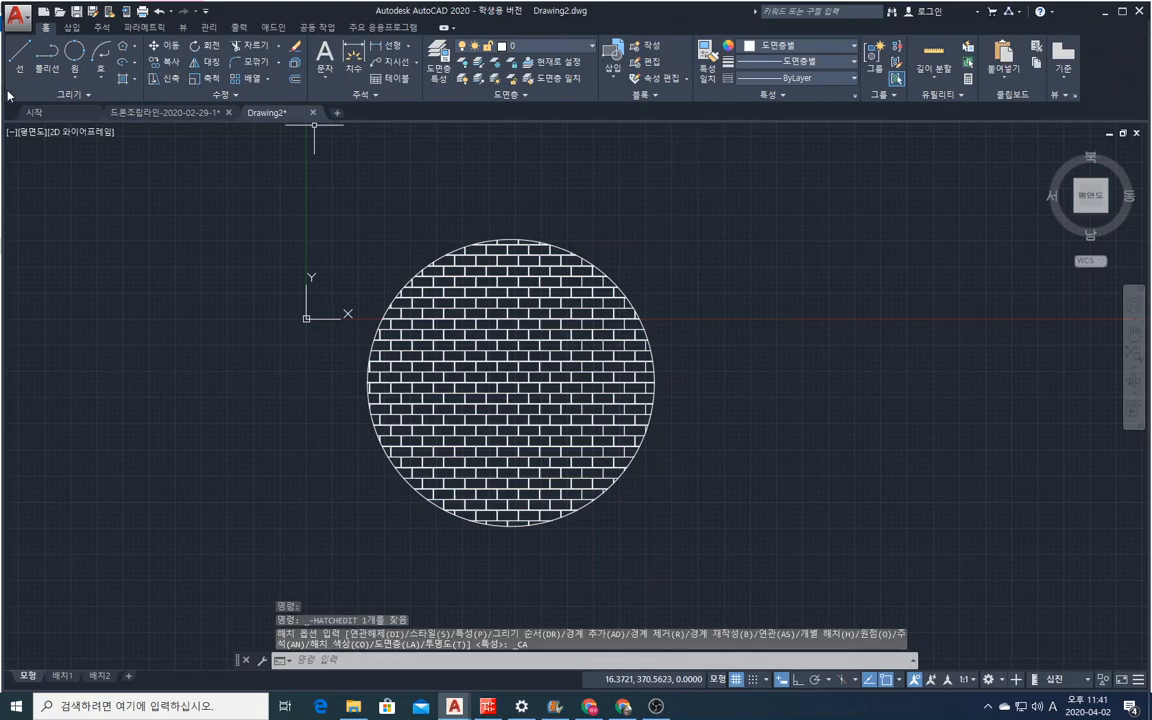
# Erase the brick hatch inside the circle by reusing the recent ERASE command, keeping the circle outline.
pyautogui.click(488, 340)
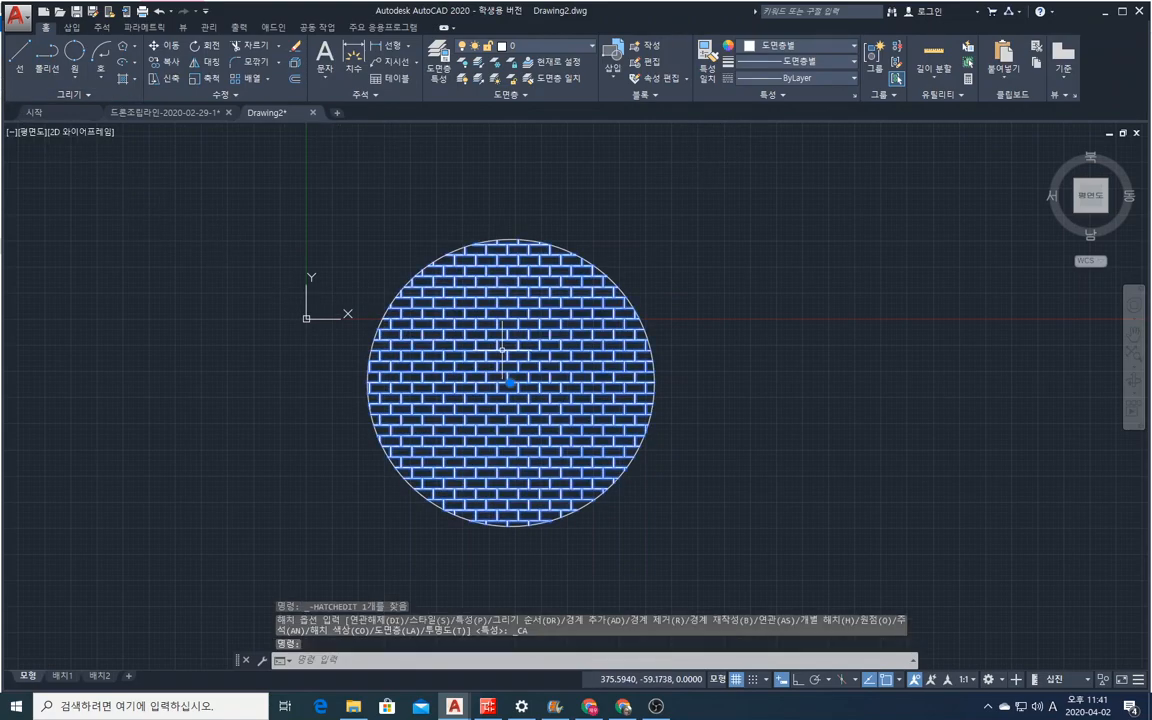
pyautogui.rightClick(488, 280)
pyautogui.moveTo(543, 306)
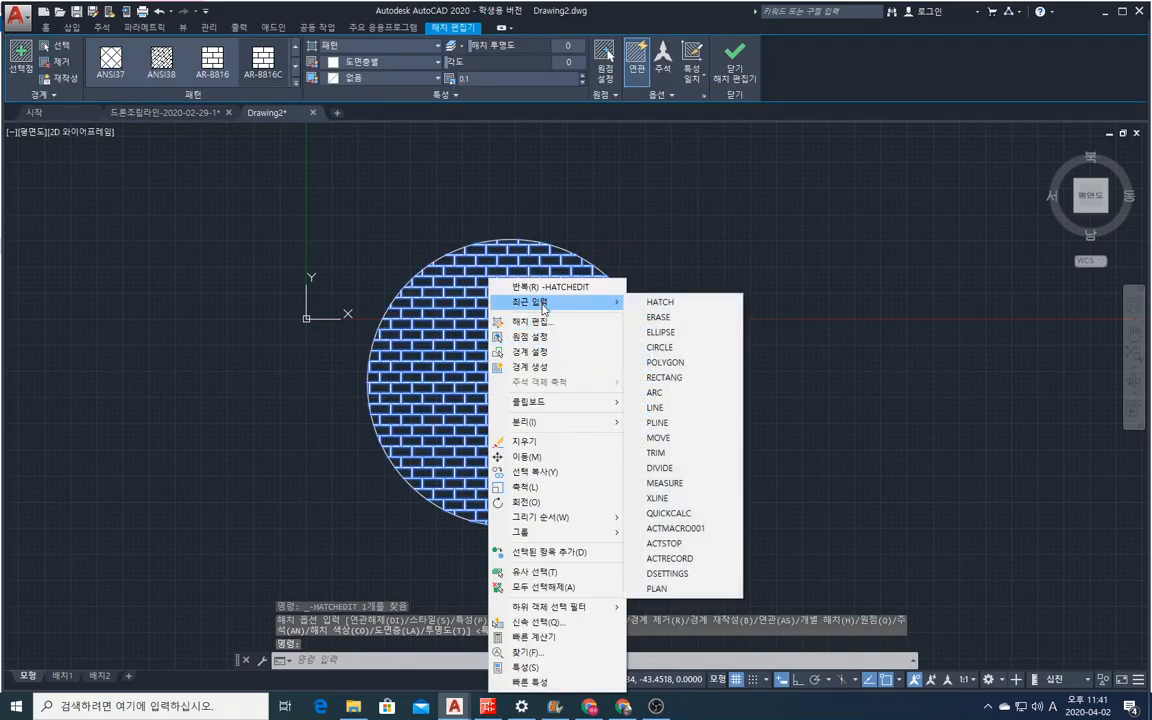
pyautogui.click(660, 318)
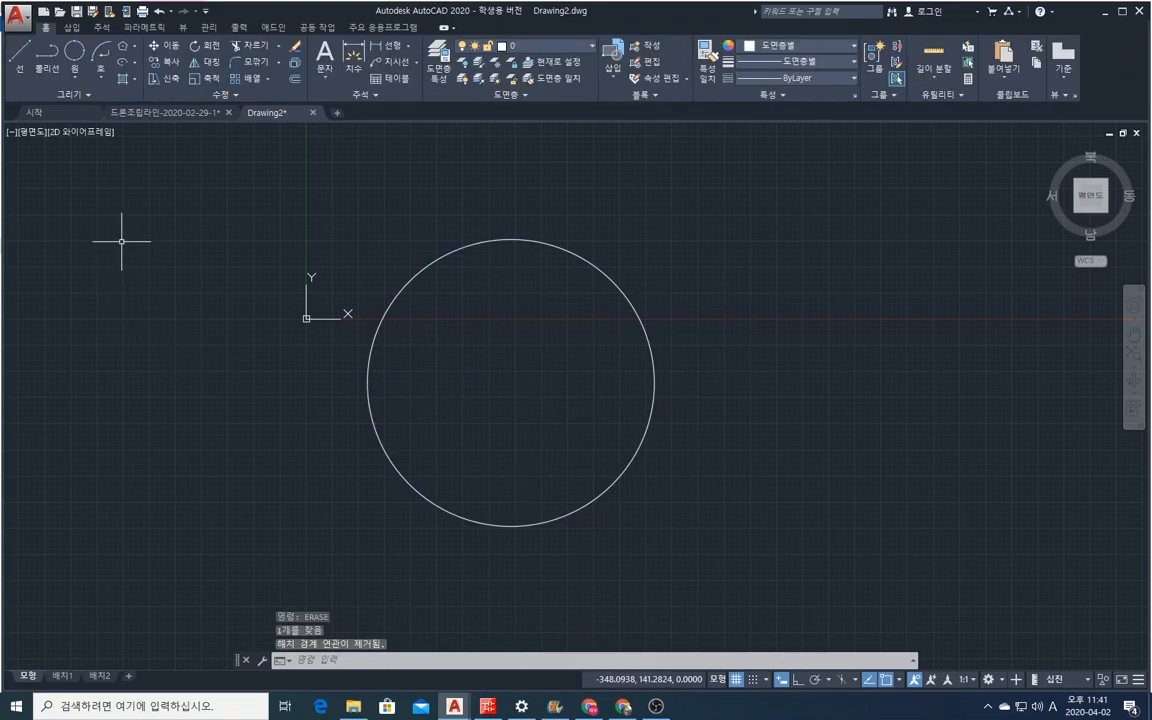
# Fill the circle's interior with a linear blue-to-yellow gradient and finish the gradient command.
pyautogui.click(131, 79)
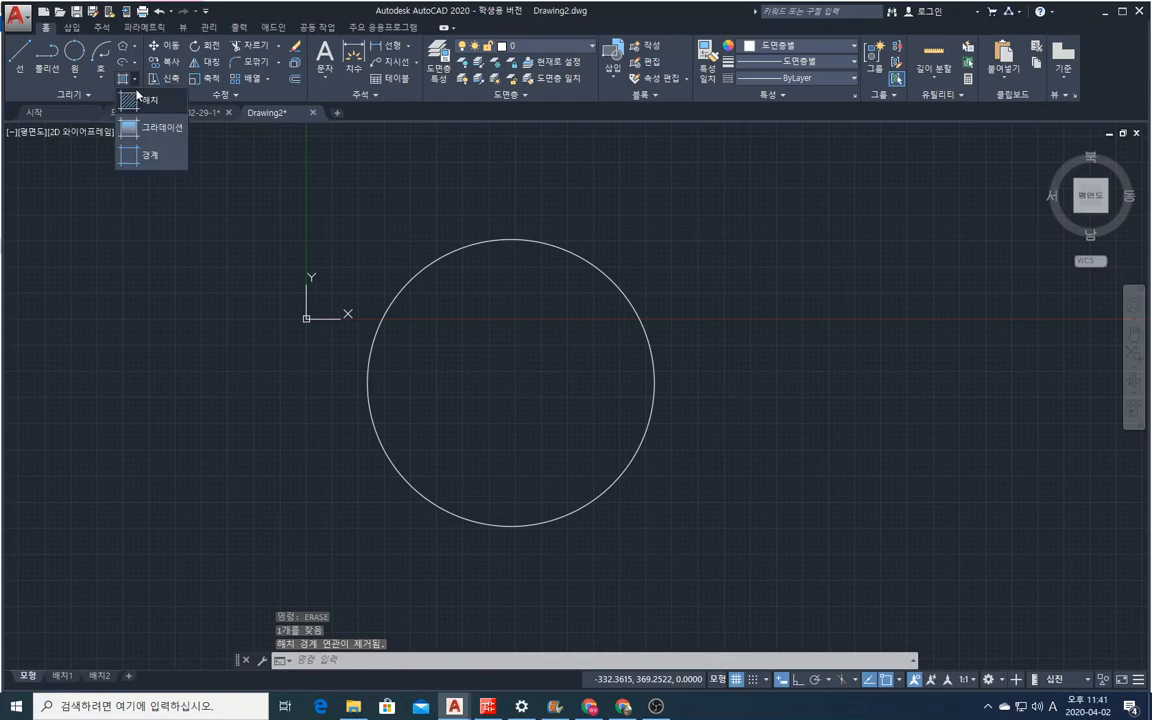
pyautogui.click(145, 127)
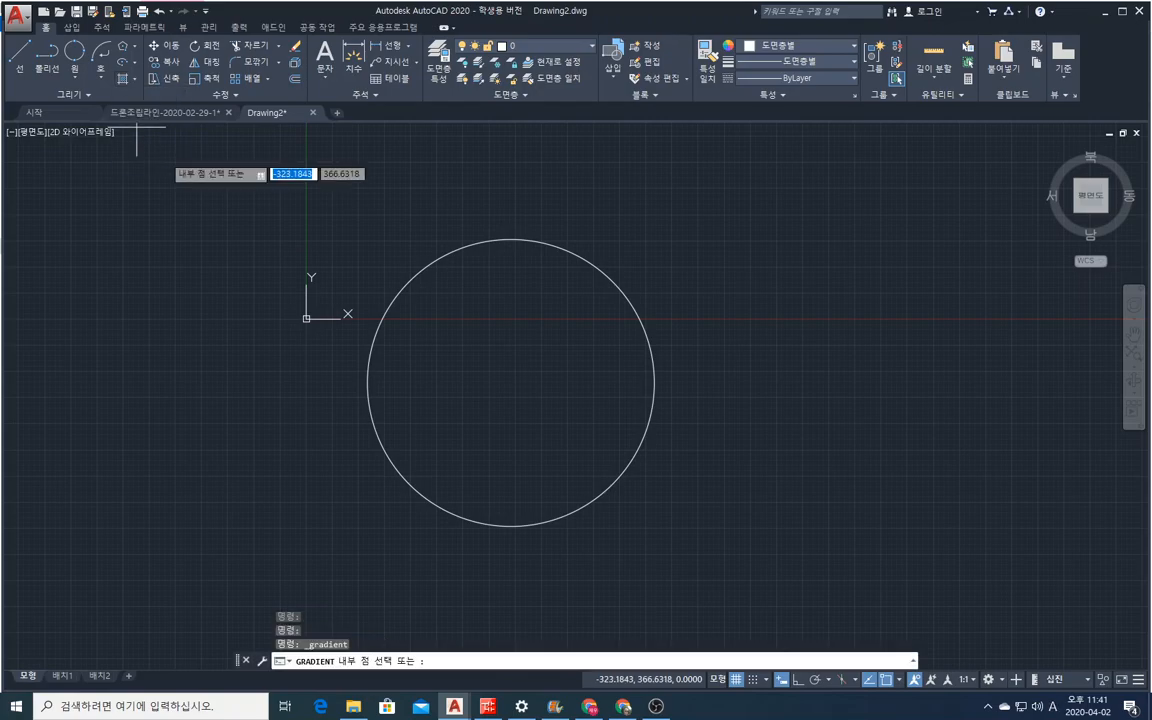
pyautogui.click(460, 334)
pyautogui.click(519, 342)
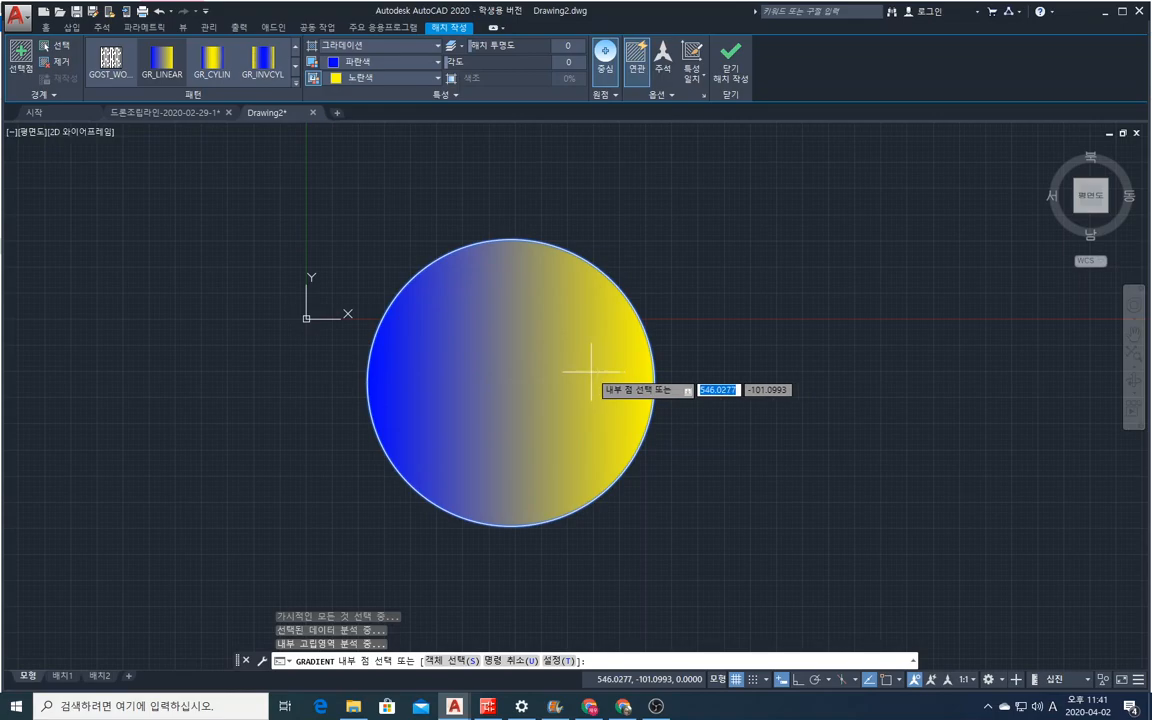
pyautogui.rightClick(769, 380)
pyautogui.click(783, 387)
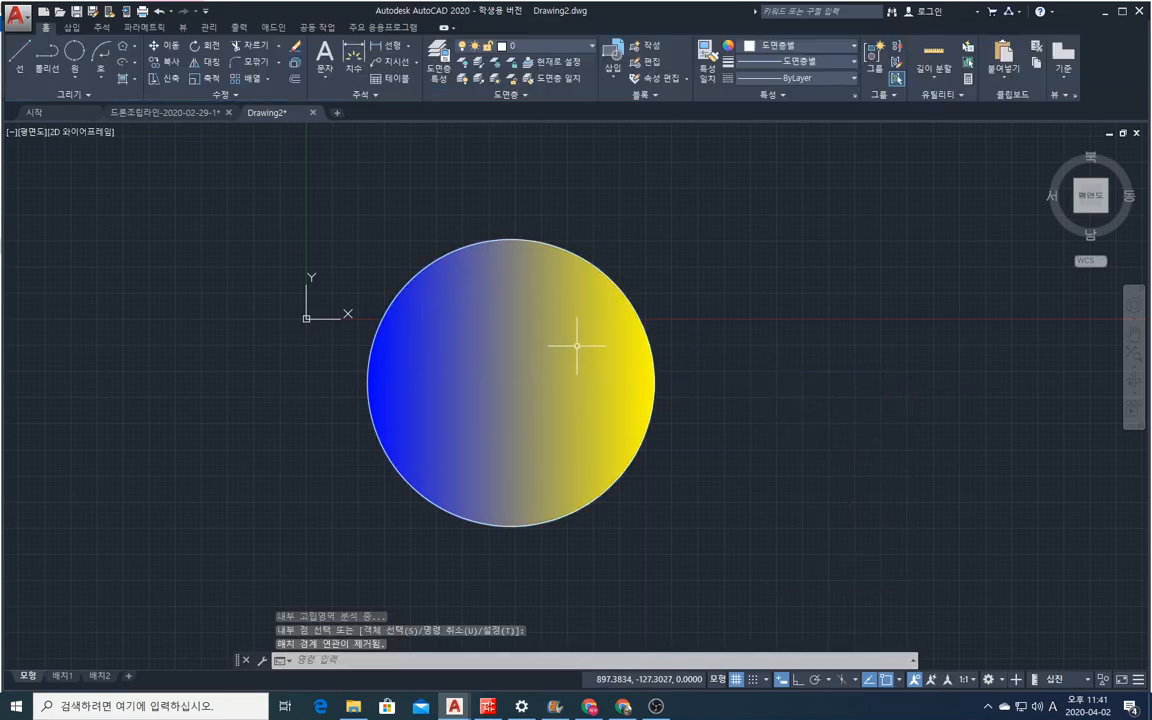
# Erase the gradient fill from the circle by reusing the recent ERASE command.
pyautogui.click(466, 312)
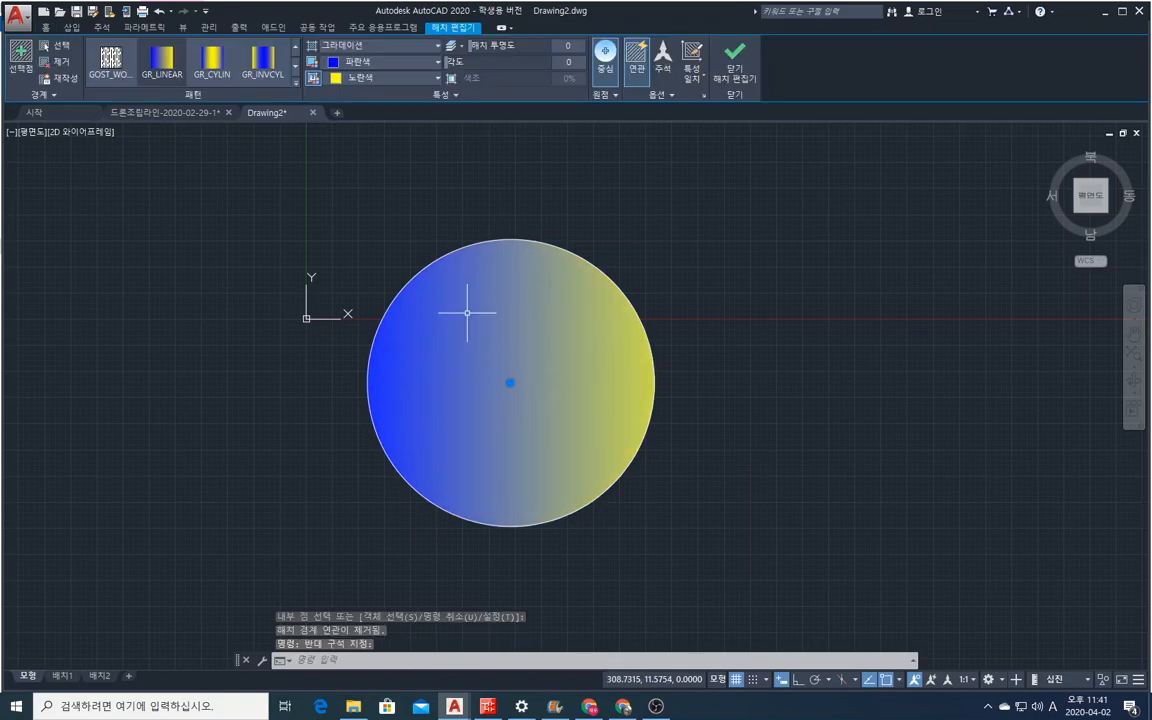
pyautogui.rightClick(466, 312)
pyautogui.moveTo(558, 308)
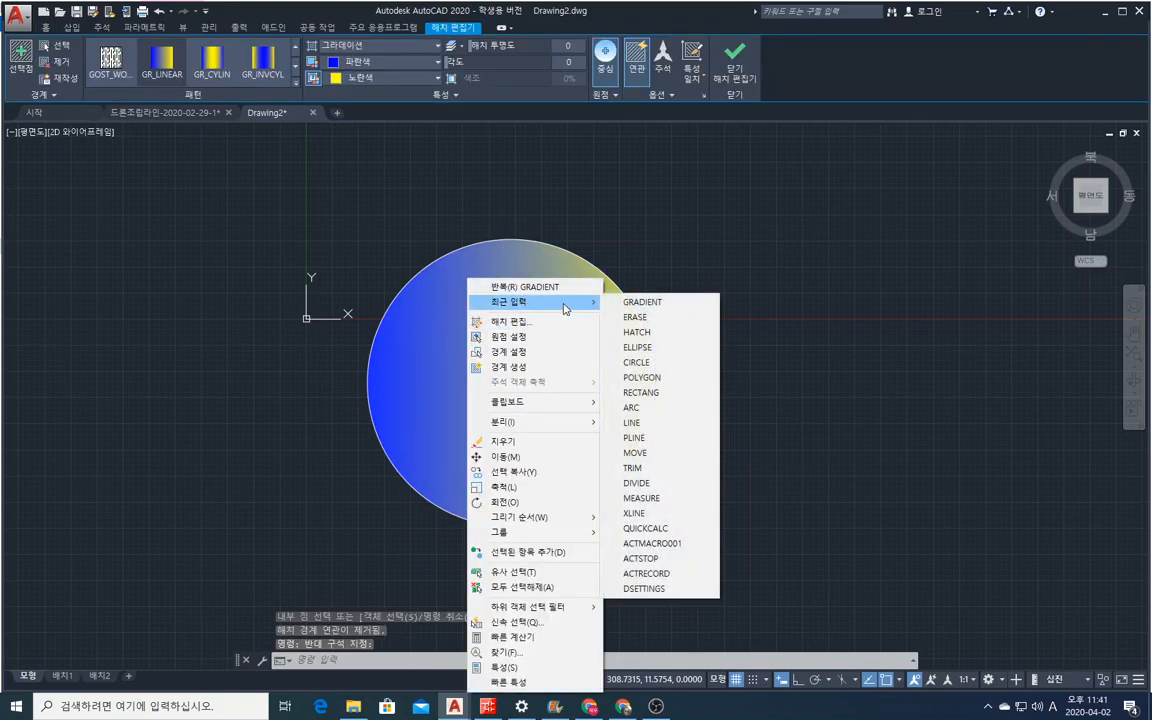
pyautogui.click(645, 318)
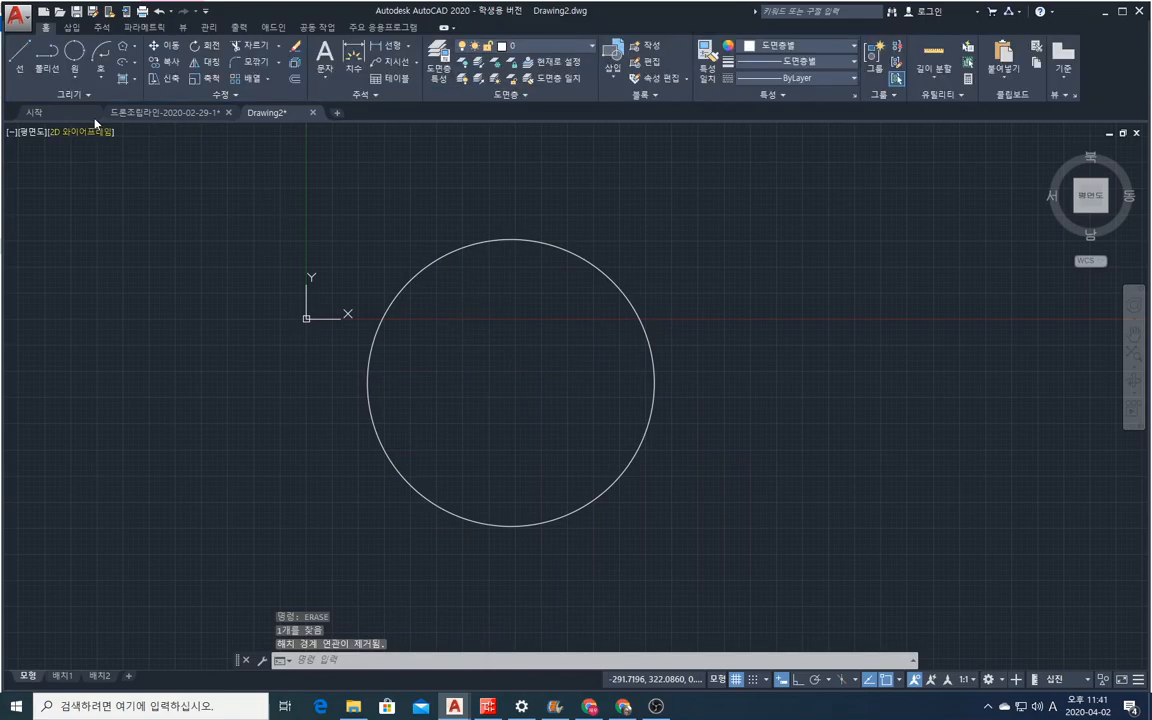
# Create a polyline boundary with the Boundary command from an internal point in the circle.
pyautogui.click(134, 80)
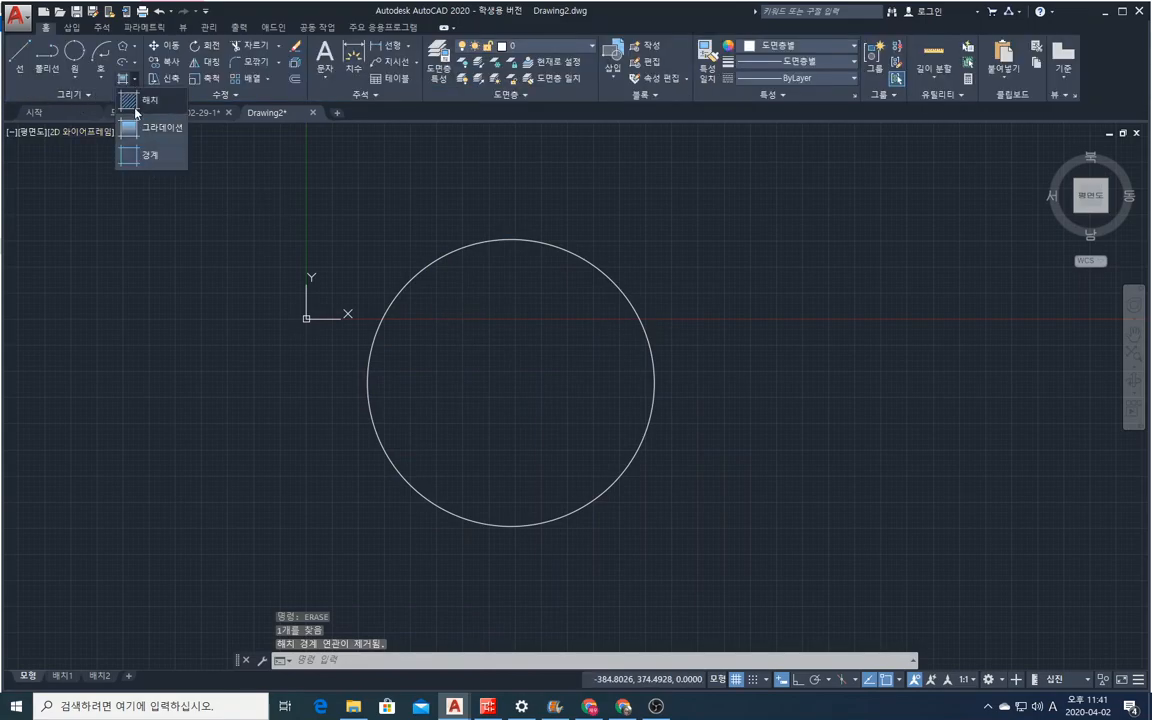
pyautogui.click(140, 155)
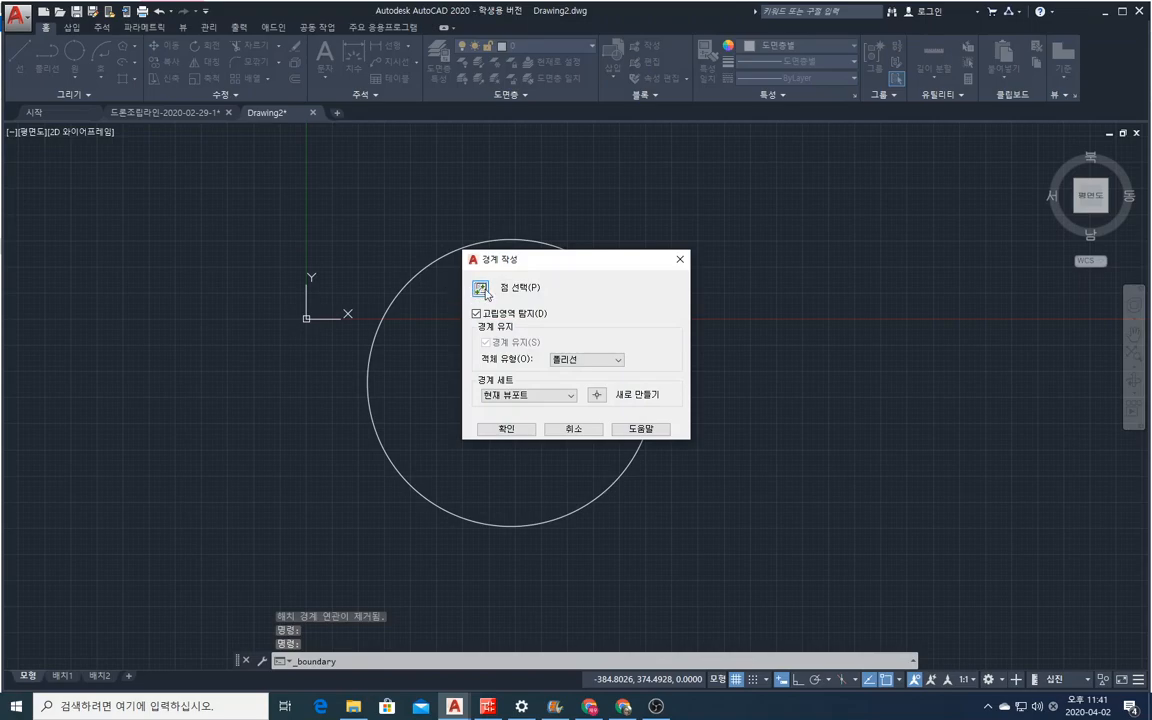
pyautogui.click(484, 290)
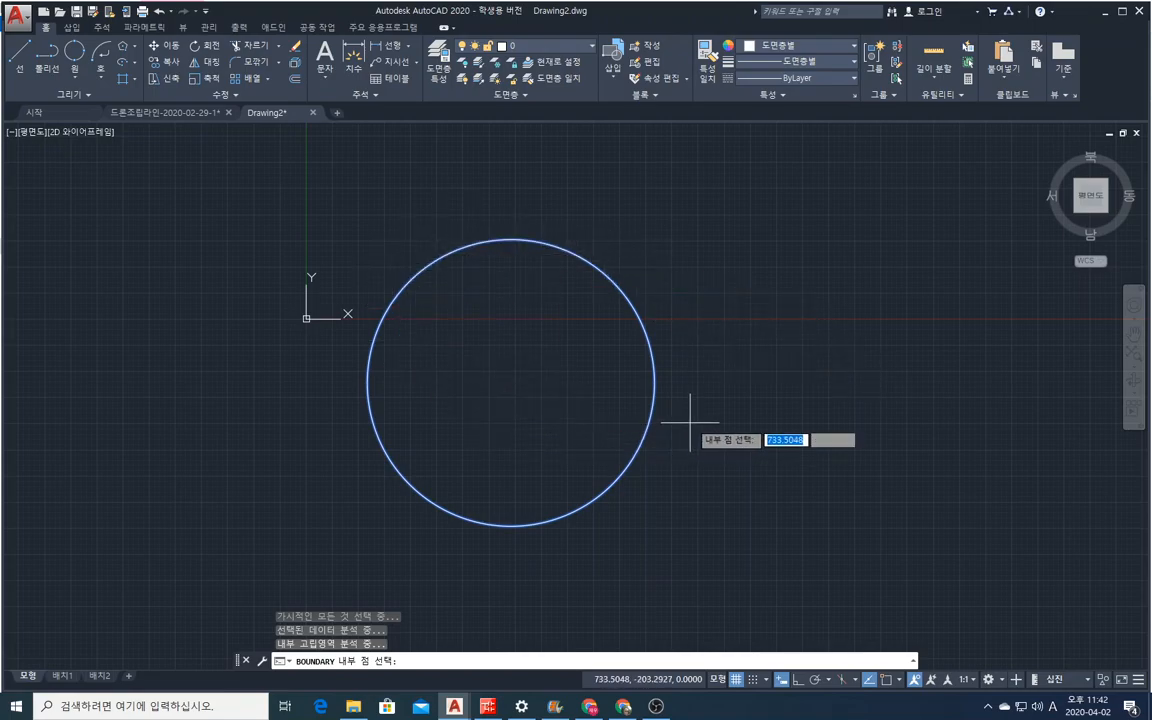
pyautogui.press('Return')
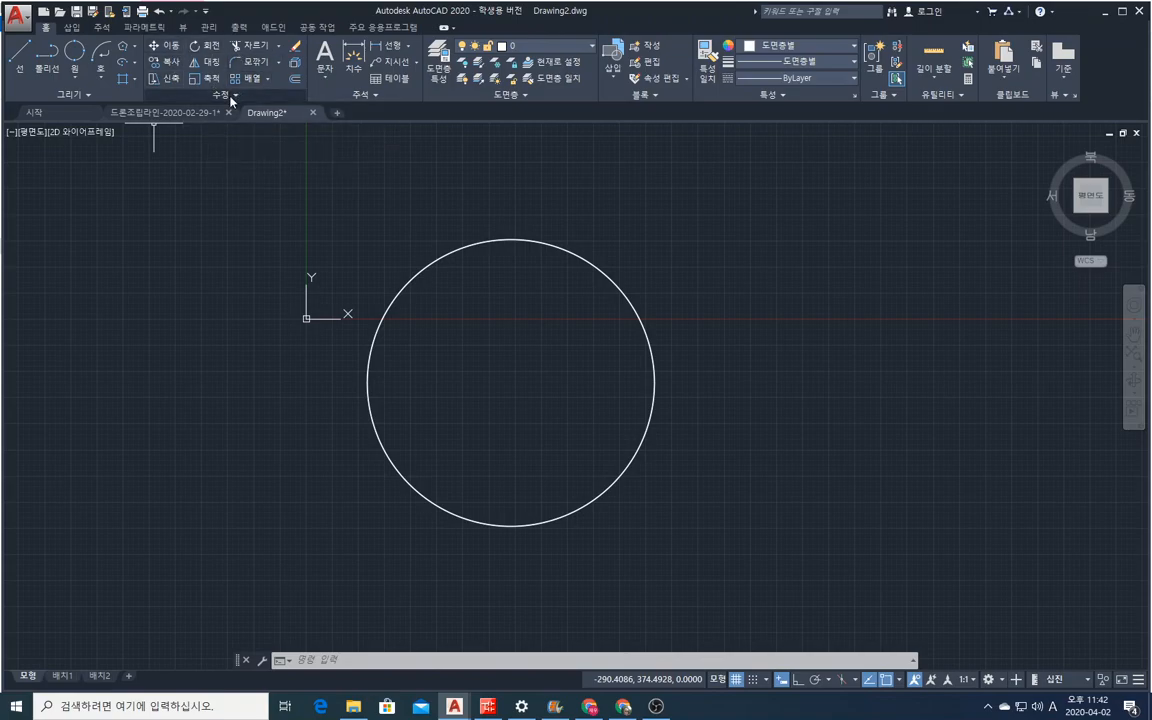
# Move one of the two coincident circles 100 units horizontally to the right, using its center as the base point.
pyautogui.click(153, 46)
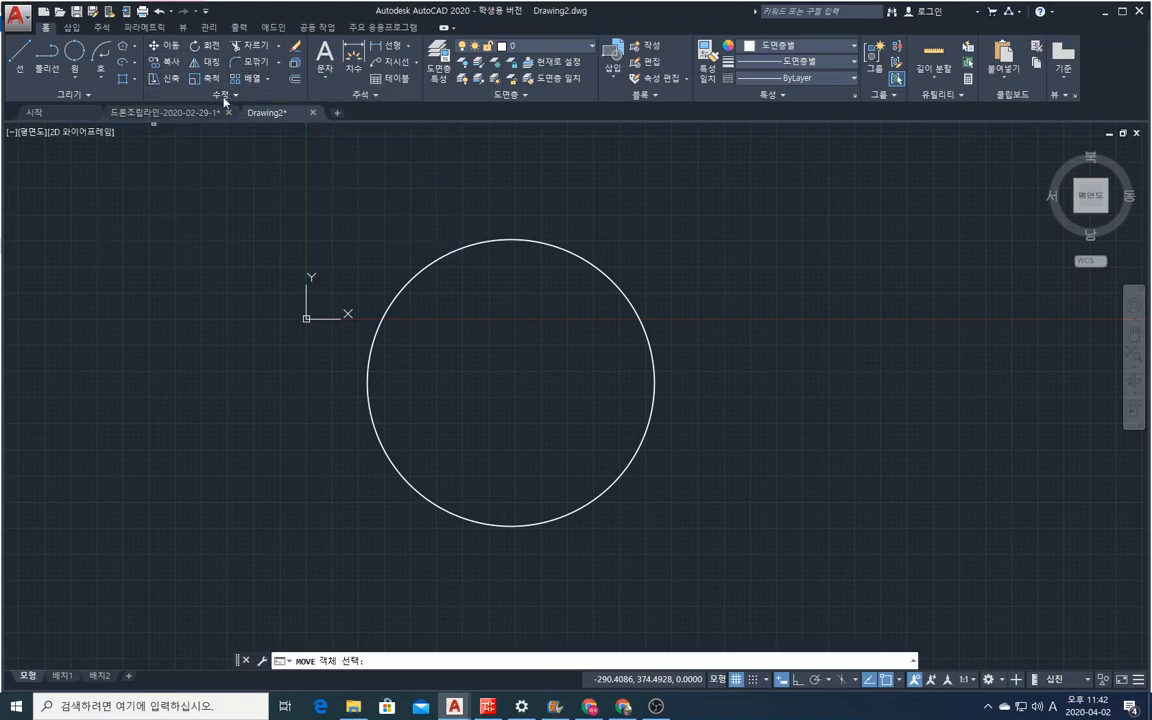
pyautogui.click(434, 260)
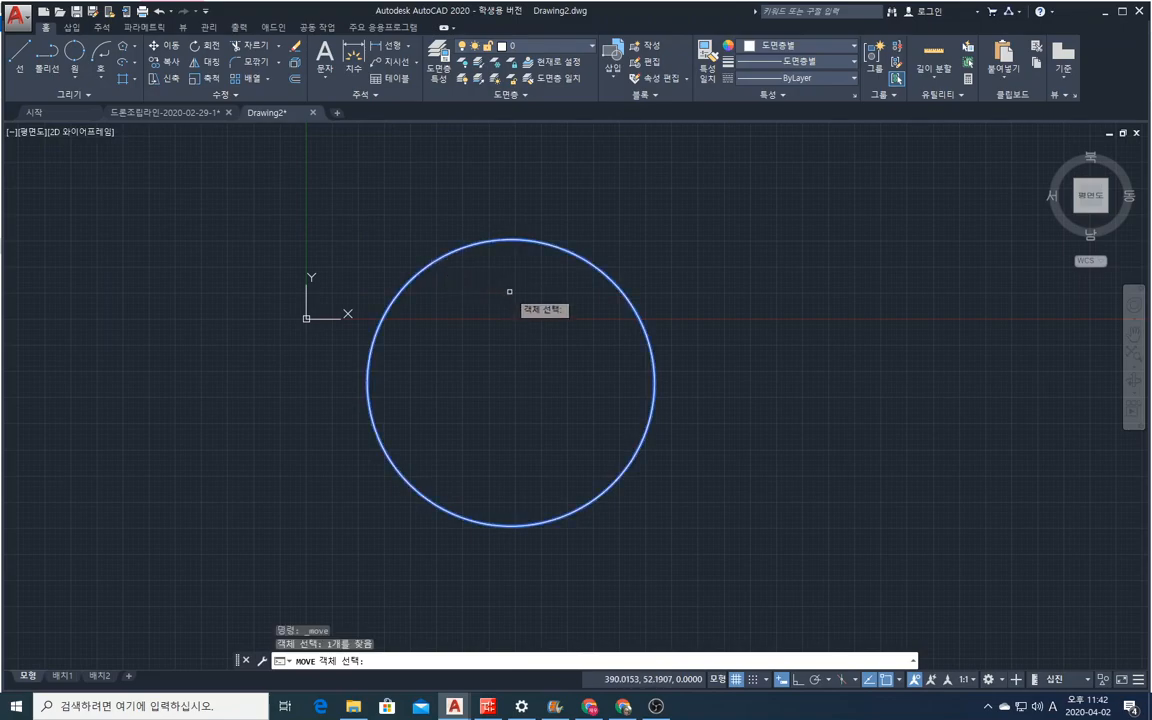
pyautogui.press('Return')
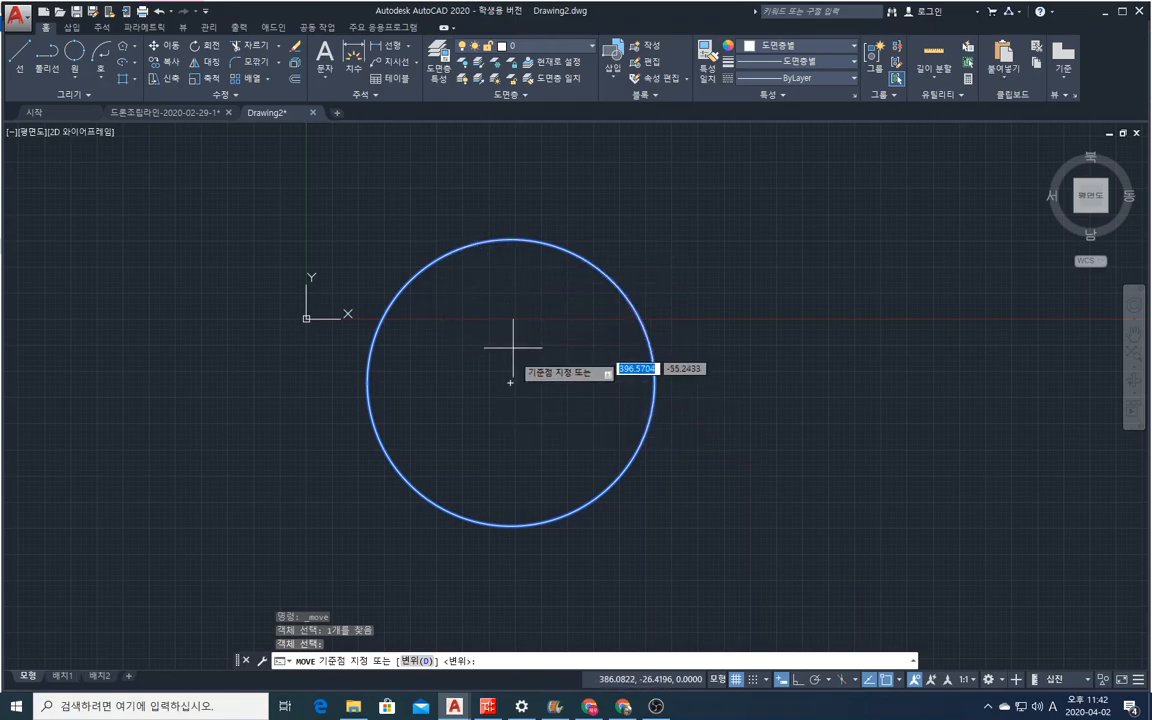
pyautogui.click(510, 382)
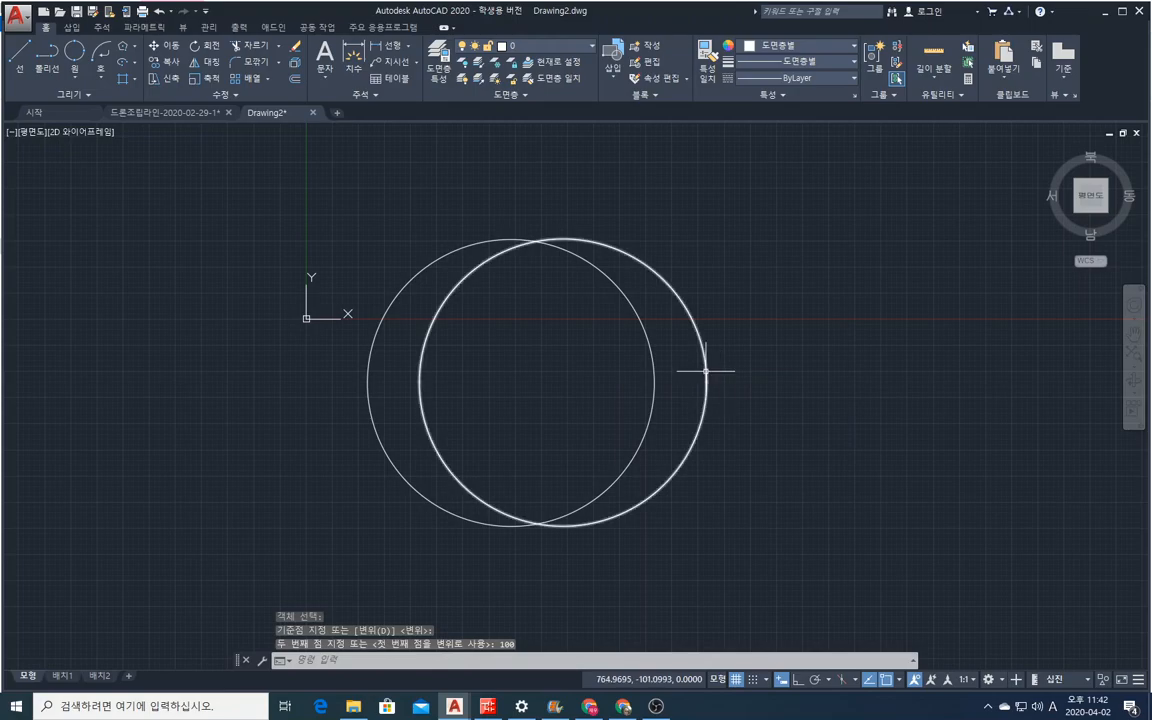
# Repeat the Move command to shift both overlapping circles together horizontally to the right.
pyautogui.rightClick(466, 298)
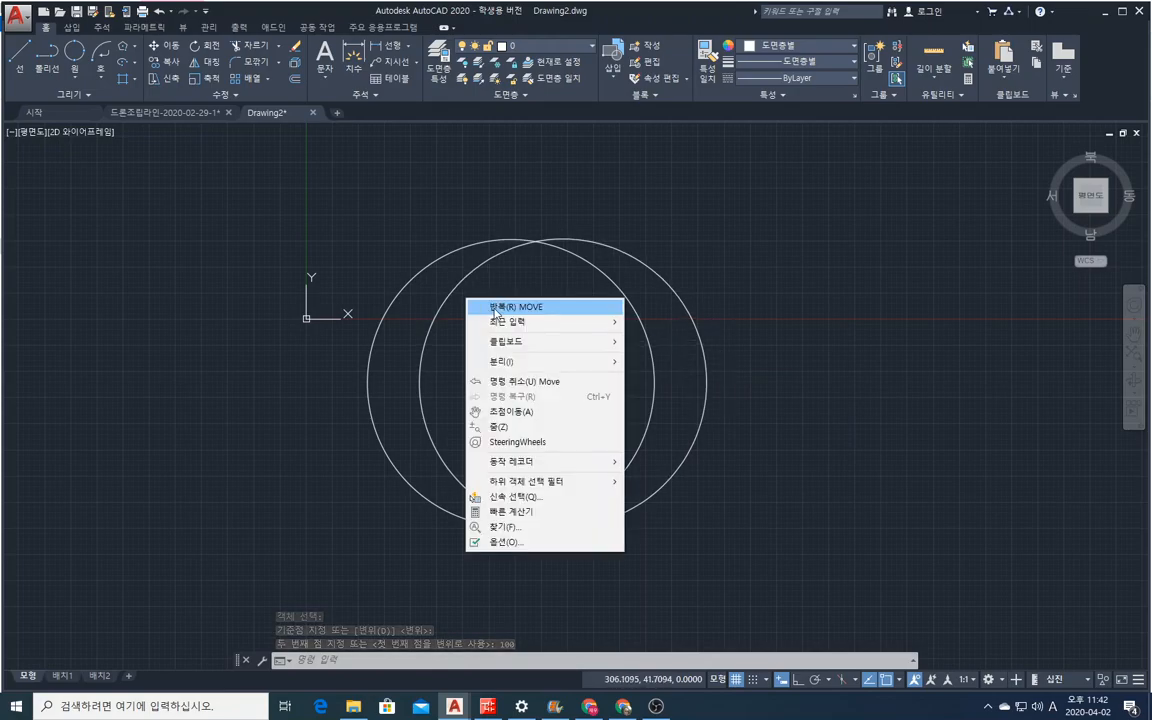
pyautogui.click(502, 308)
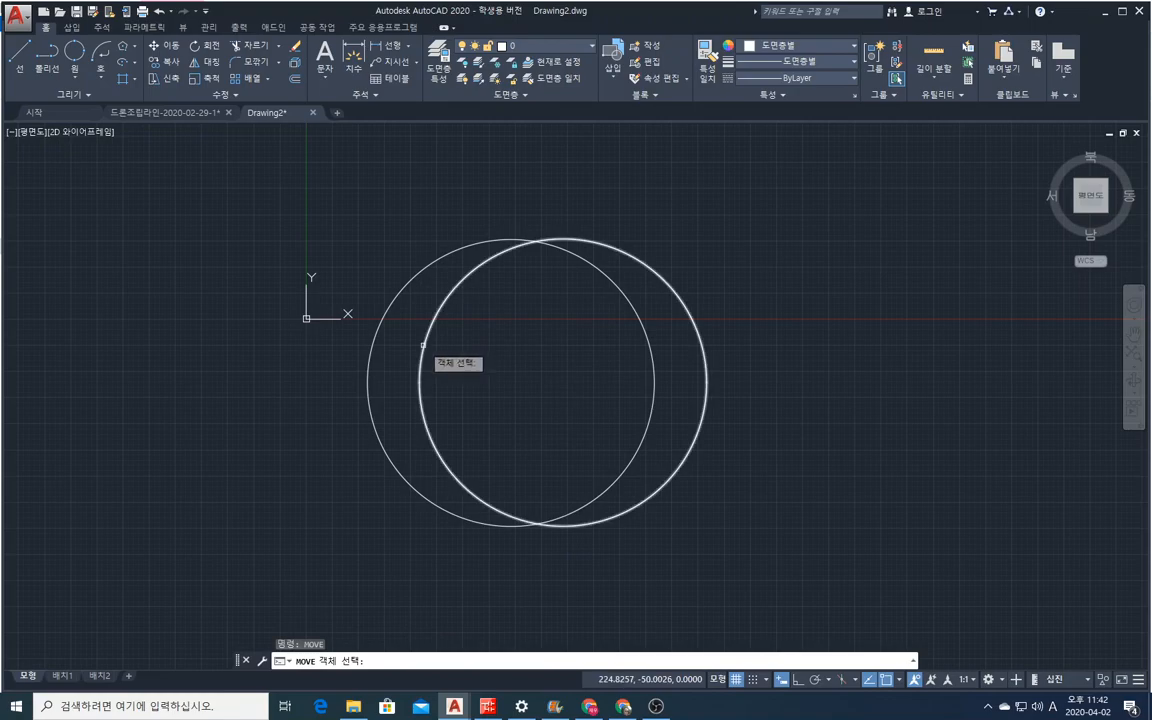
pyautogui.click(422, 345)
pyautogui.click(373, 342)
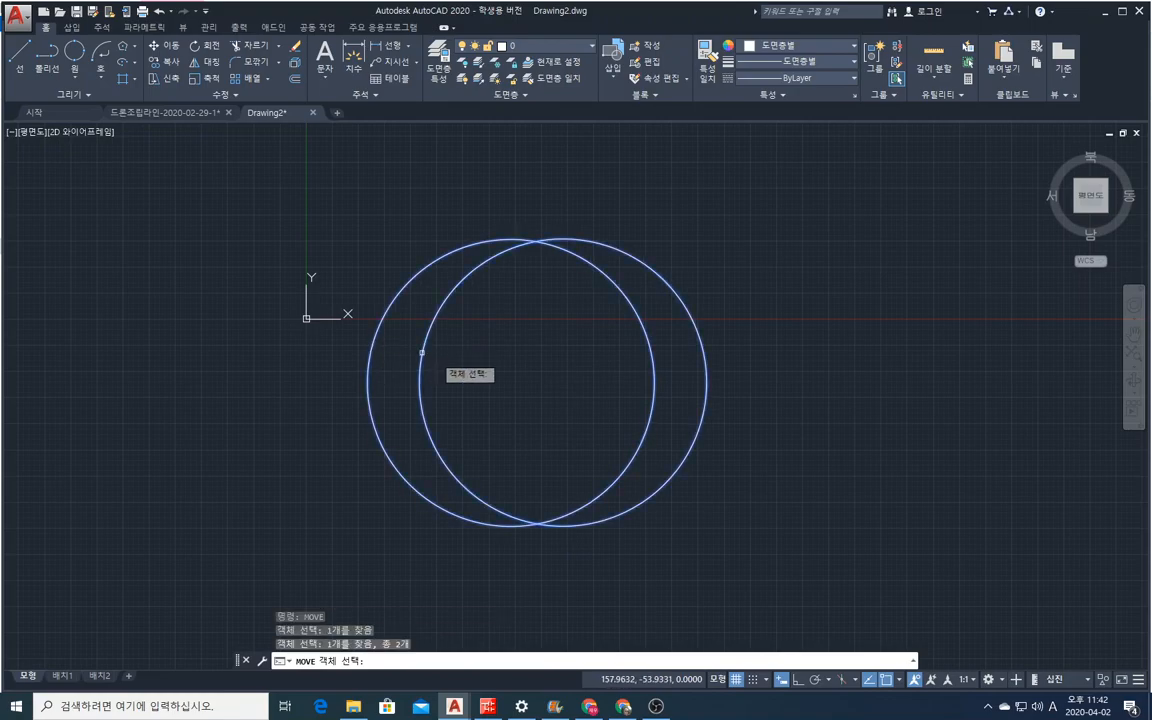
pyautogui.press('Return')
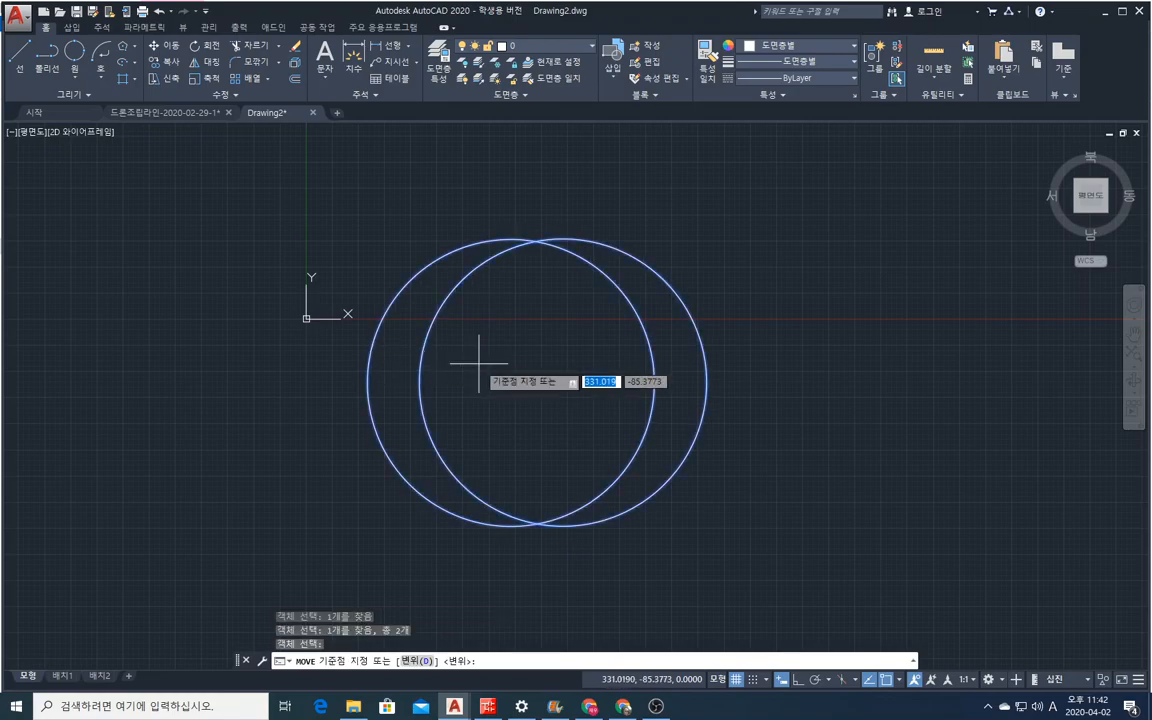
pyautogui.click(534, 376)
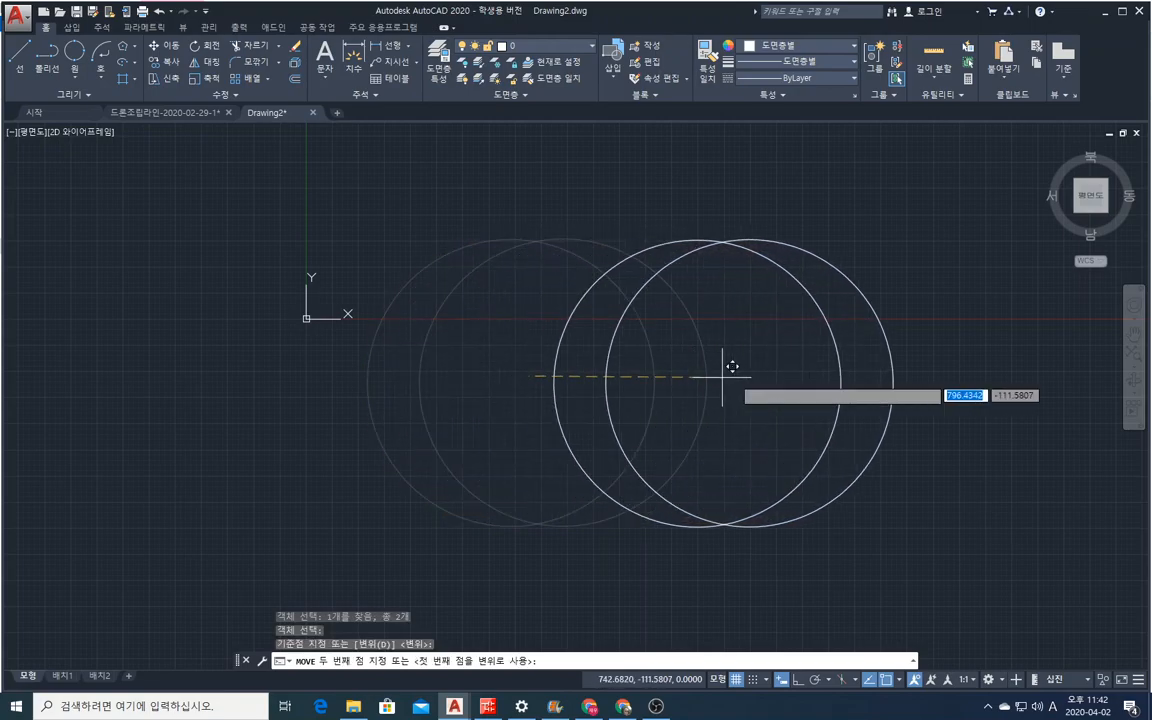
pyautogui.click(831, 376)
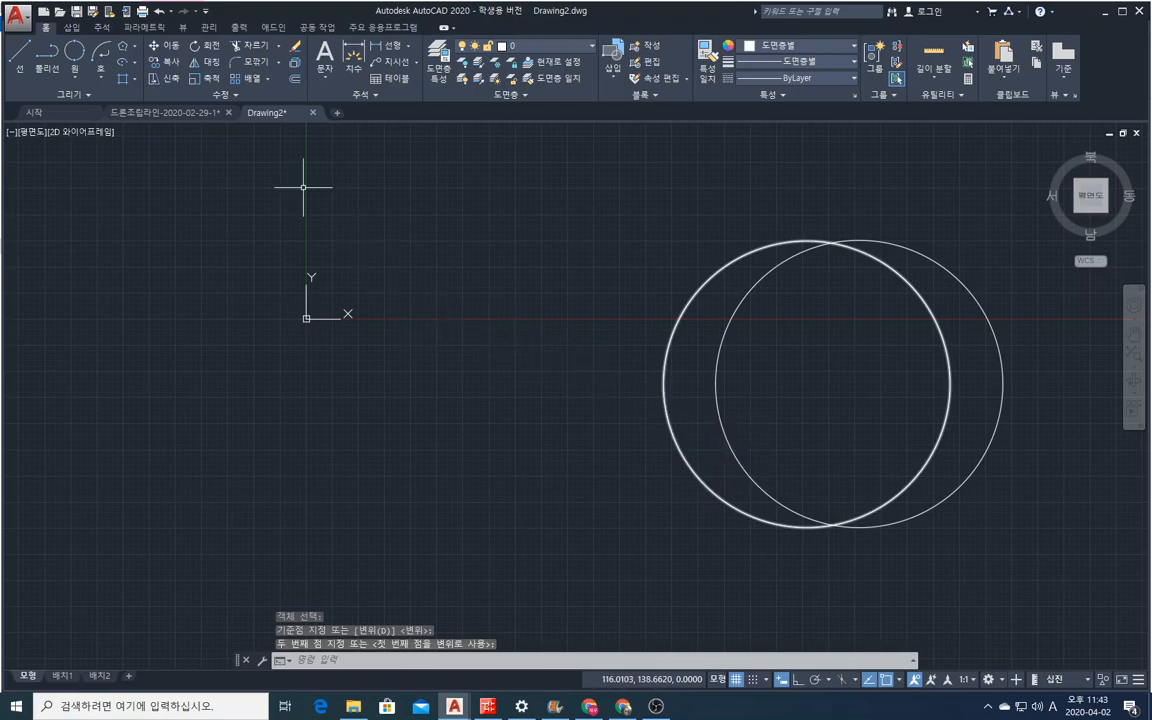
# Copy the pair of overlapping circles to four places: near the origin, lower middle, upper middle, and overlapping the original pair.
pyautogui.click(163, 62)
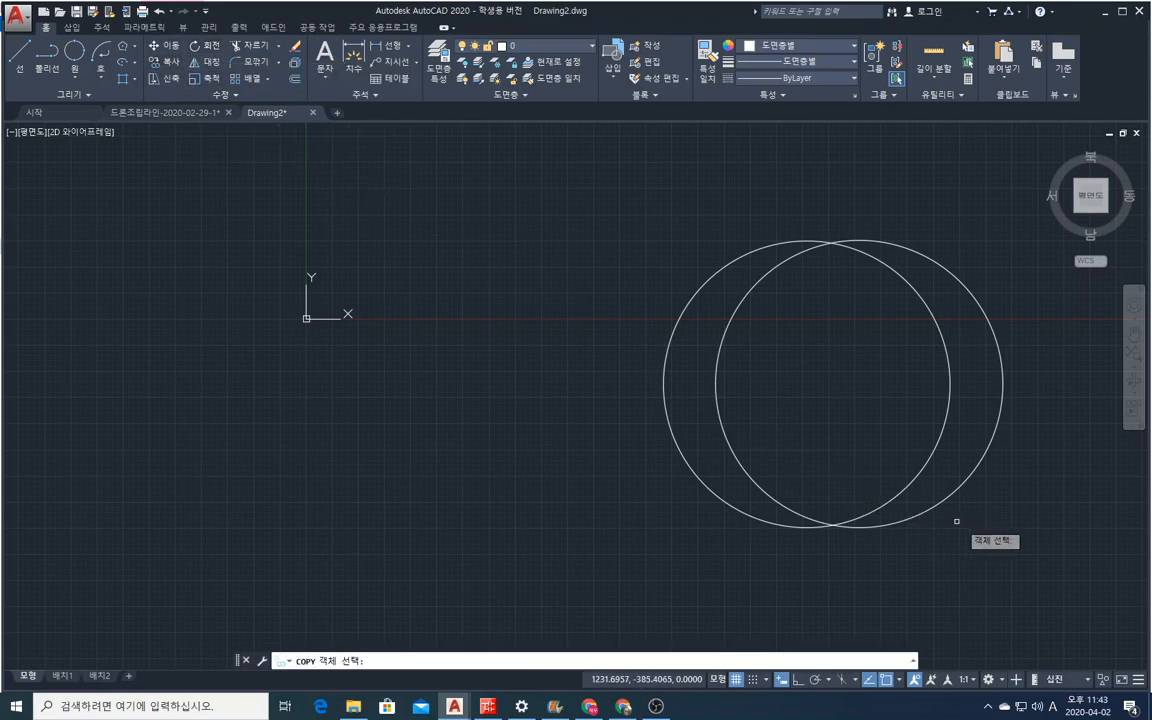
pyautogui.click(1030, 540)
pyautogui.click(638, 231)
pyautogui.press('Return')
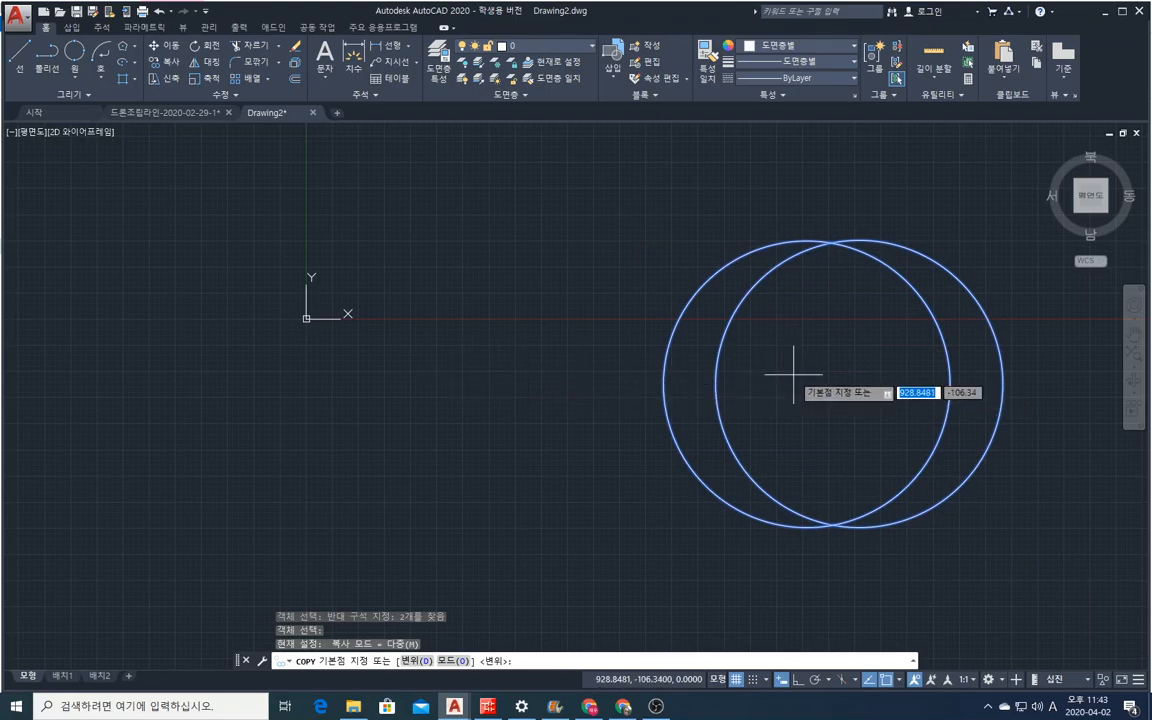
pyautogui.click(832, 374)
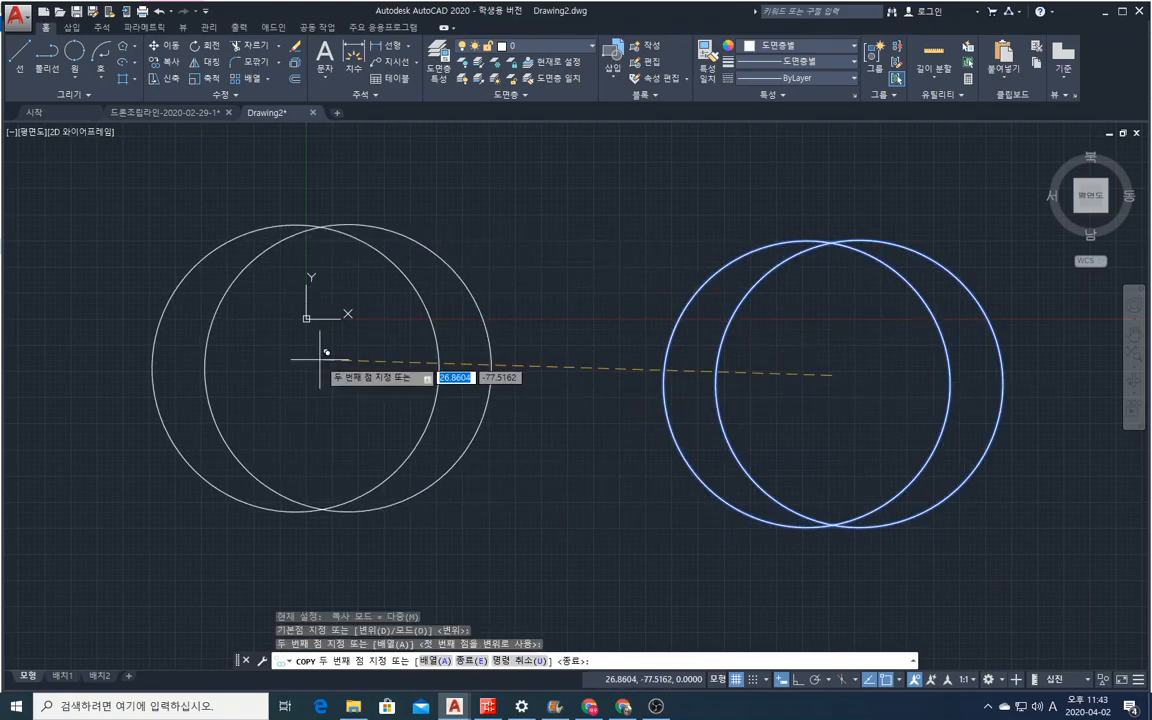
pyautogui.click(550, 483)
pyautogui.click(549, 240)
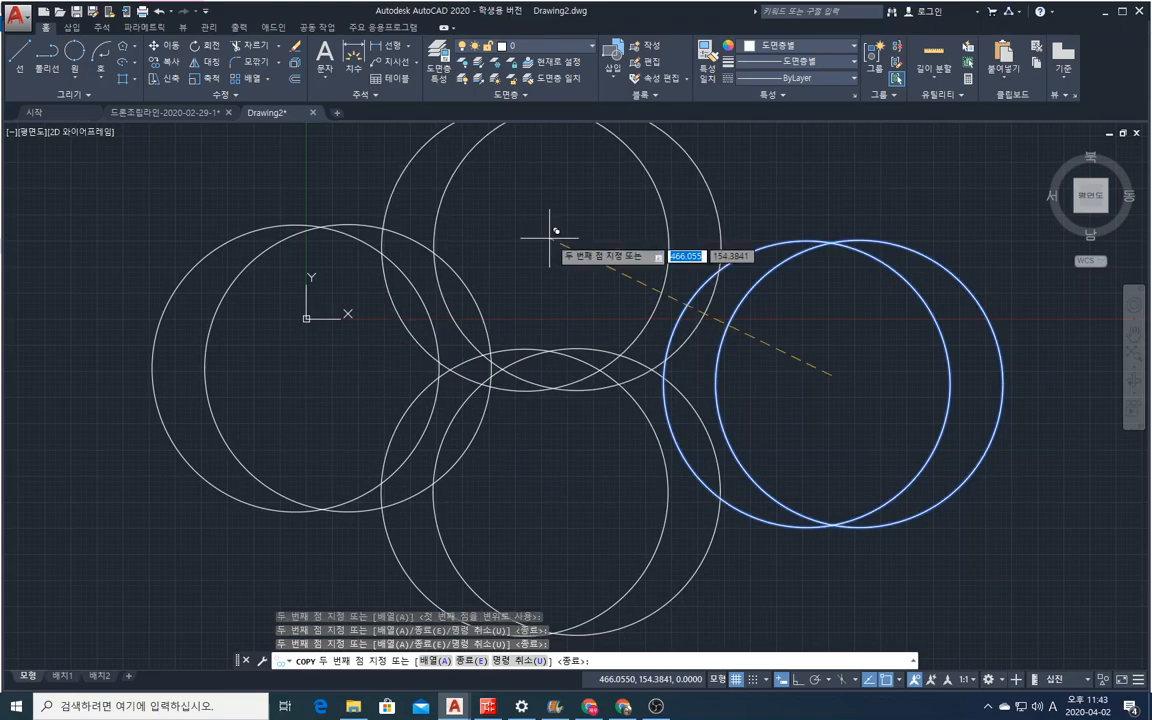
pyautogui.click(771, 321)
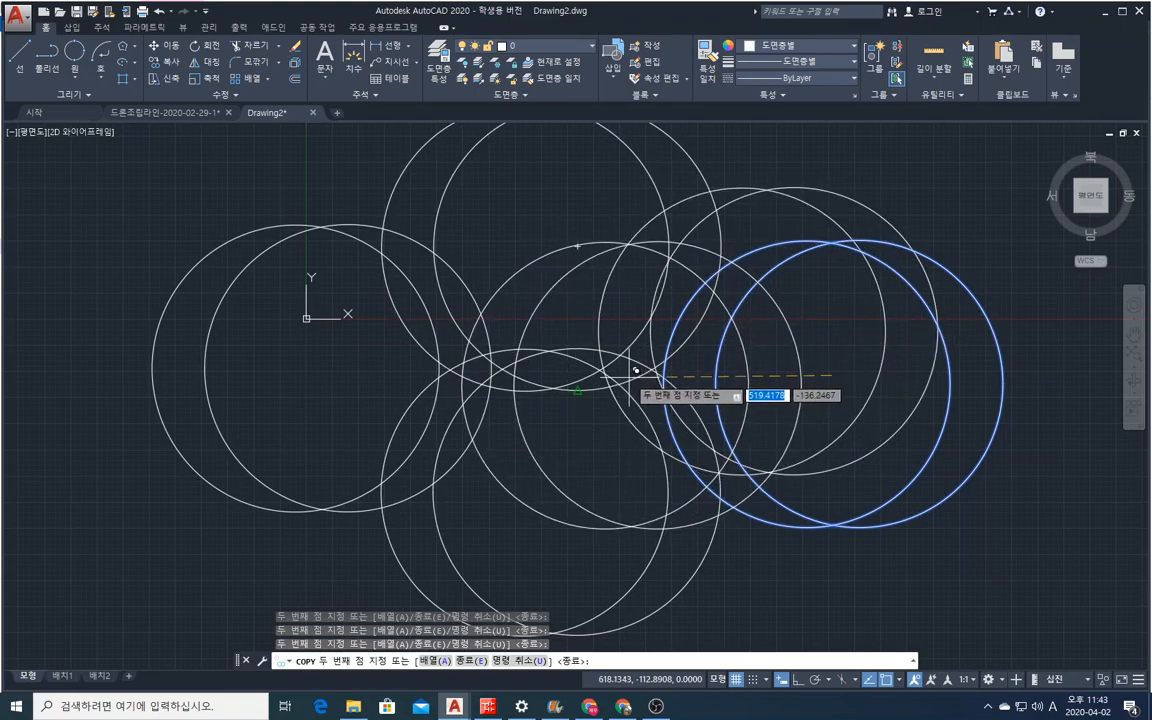
pyautogui.press('Escape')
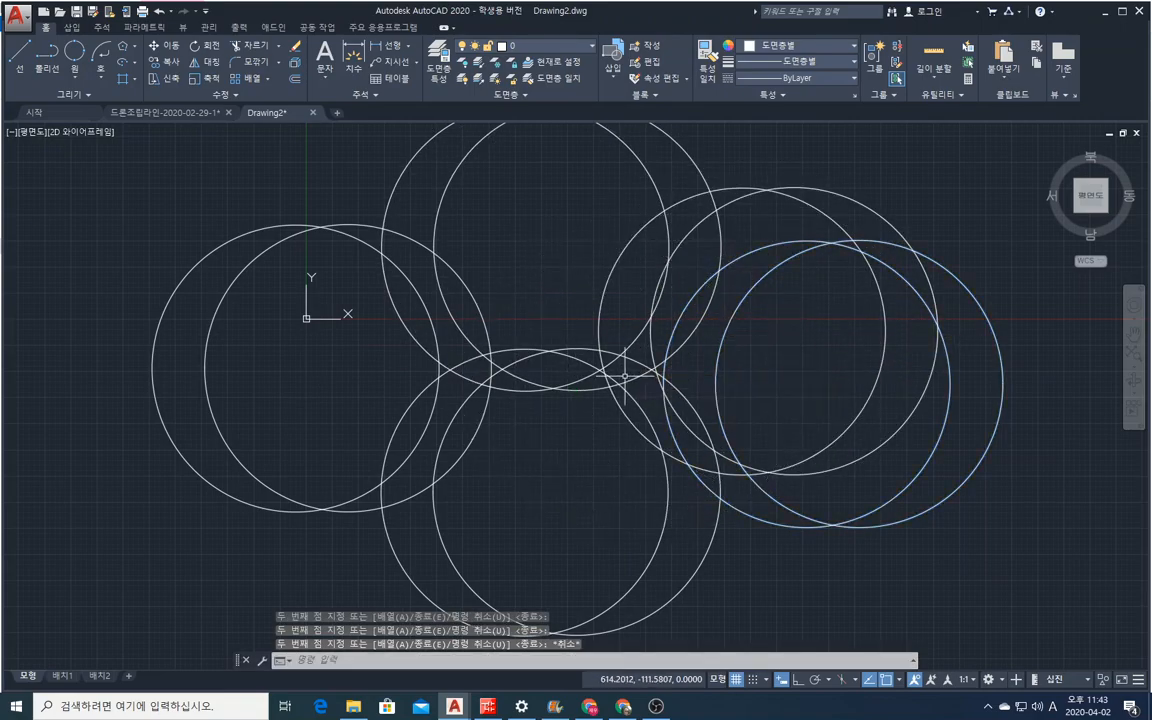
# Erase all the circles in the drawing with one crossing selection.
pyautogui.click(294, 50)
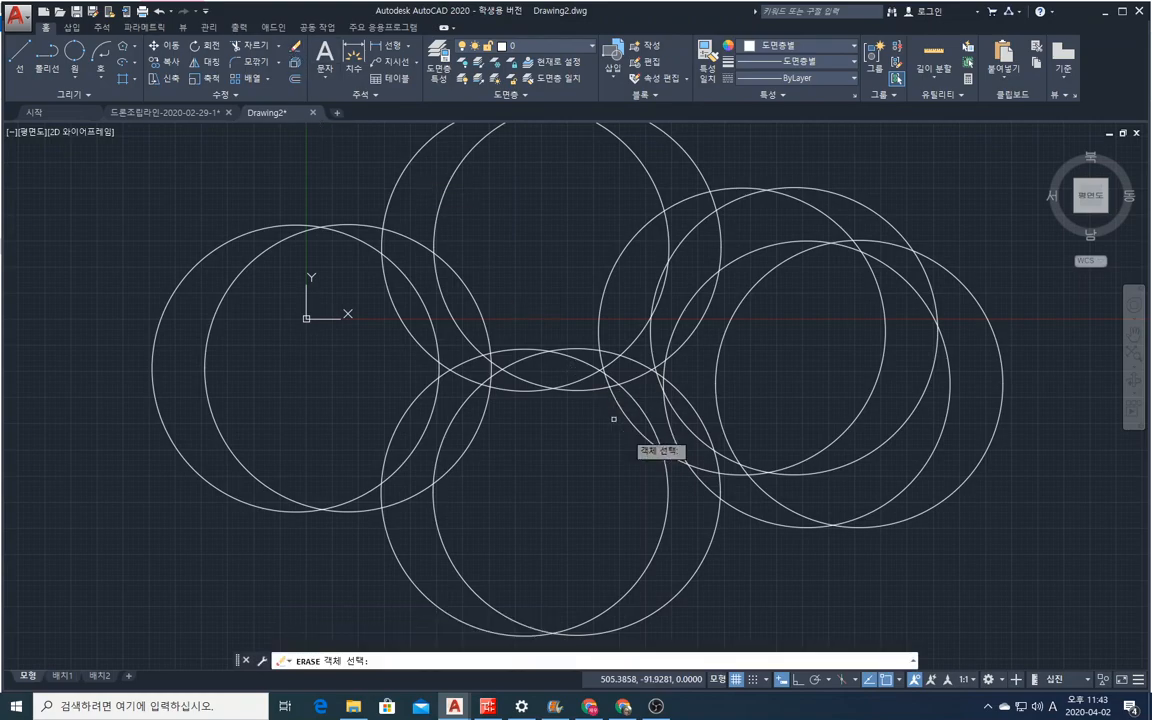
pyautogui.click(805, 562)
pyautogui.click(217, 232)
pyautogui.press('Return')
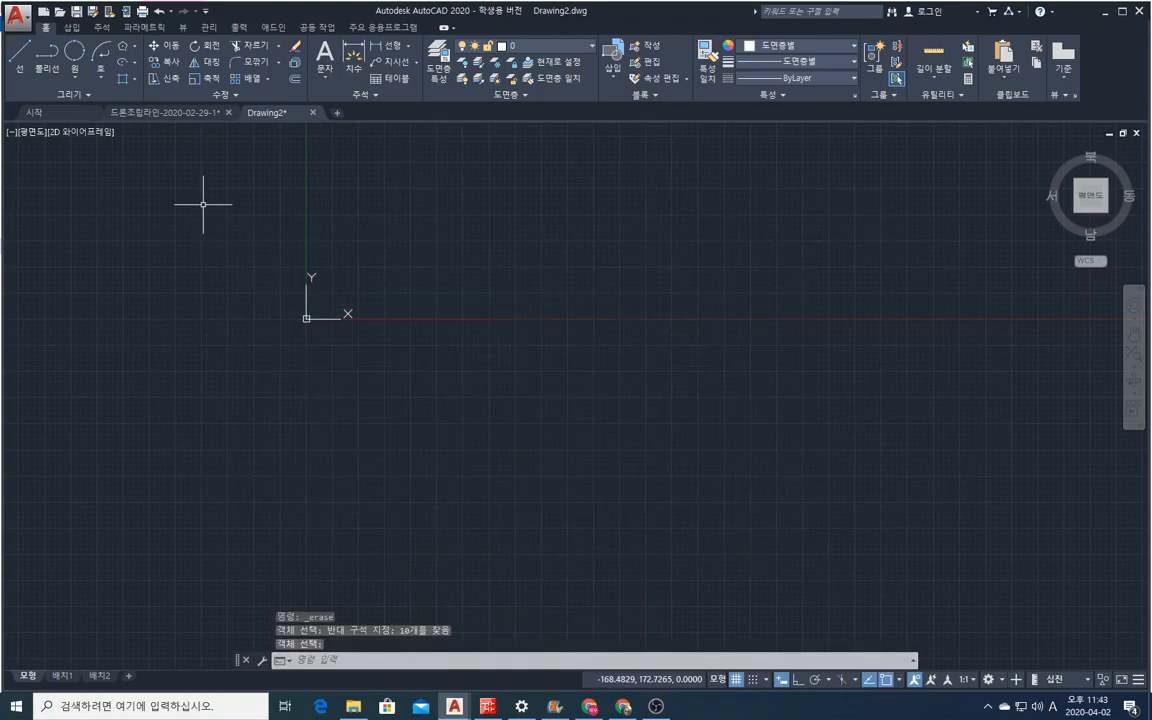
# Draw a wide horizontal rectangle to the lower right of the origin, leaving the Rotate command started without any object.
pyautogui.click(203, 50)
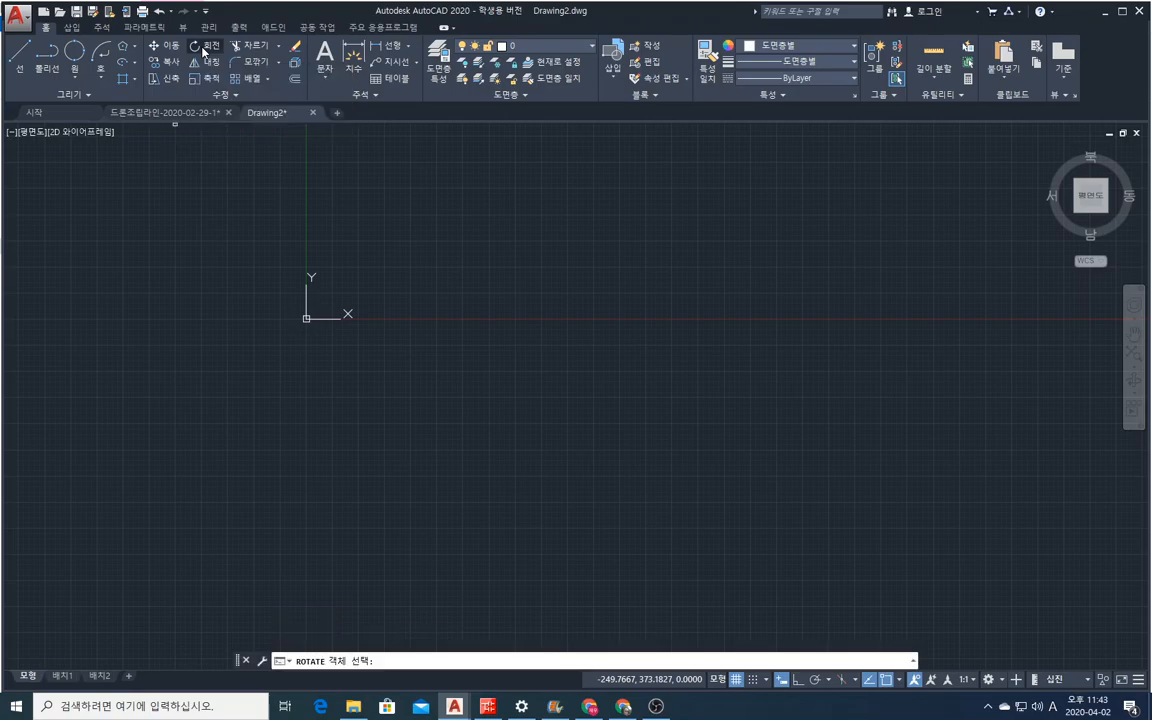
pyautogui.click(135, 48)
pyautogui.click(125, 60)
pyautogui.click(453, 345)
pyautogui.click(676, 417)
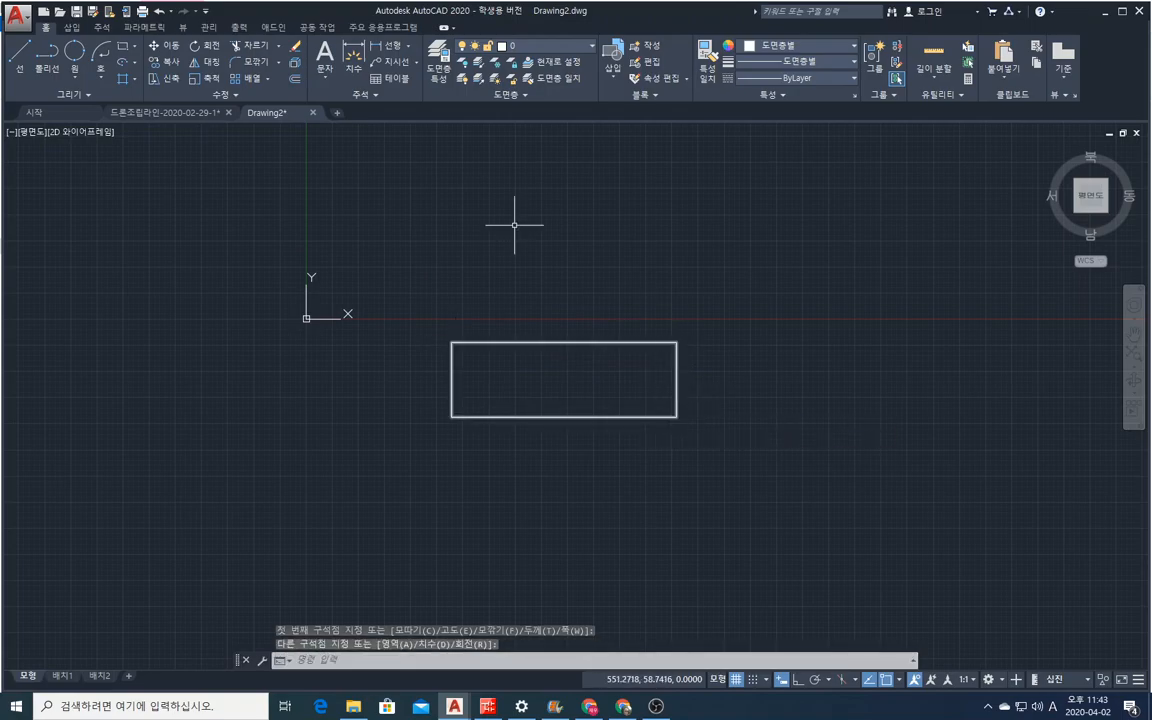
# Try to rotate the rectangle about its upper-left corner with Ortho mode turned on.
pyautogui.click(204, 48)
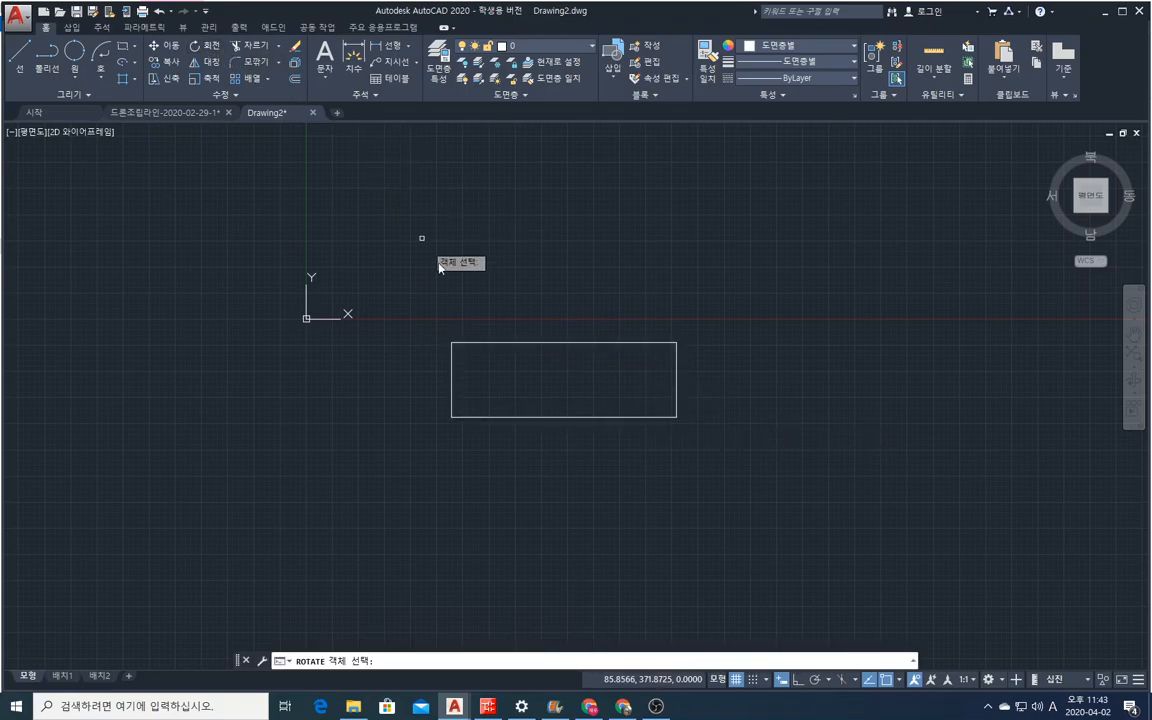
pyautogui.click(470, 342)
pyautogui.press('Return')
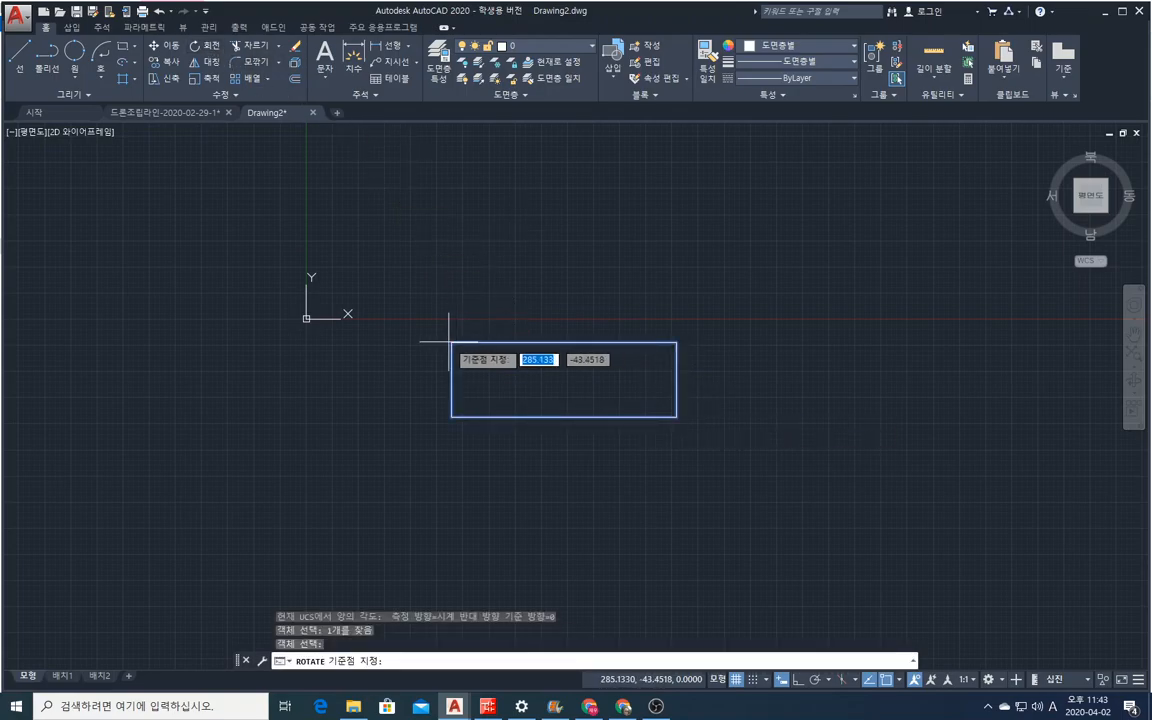
pyautogui.click(451, 342)
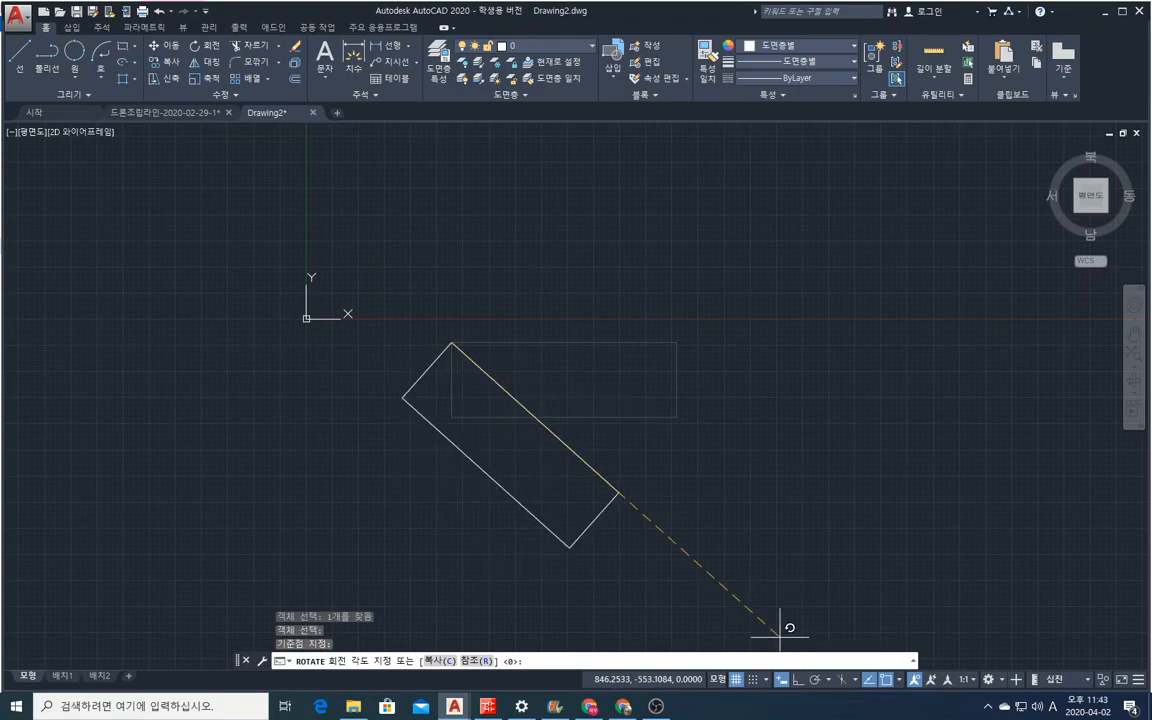
pyautogui.click(799, 684)
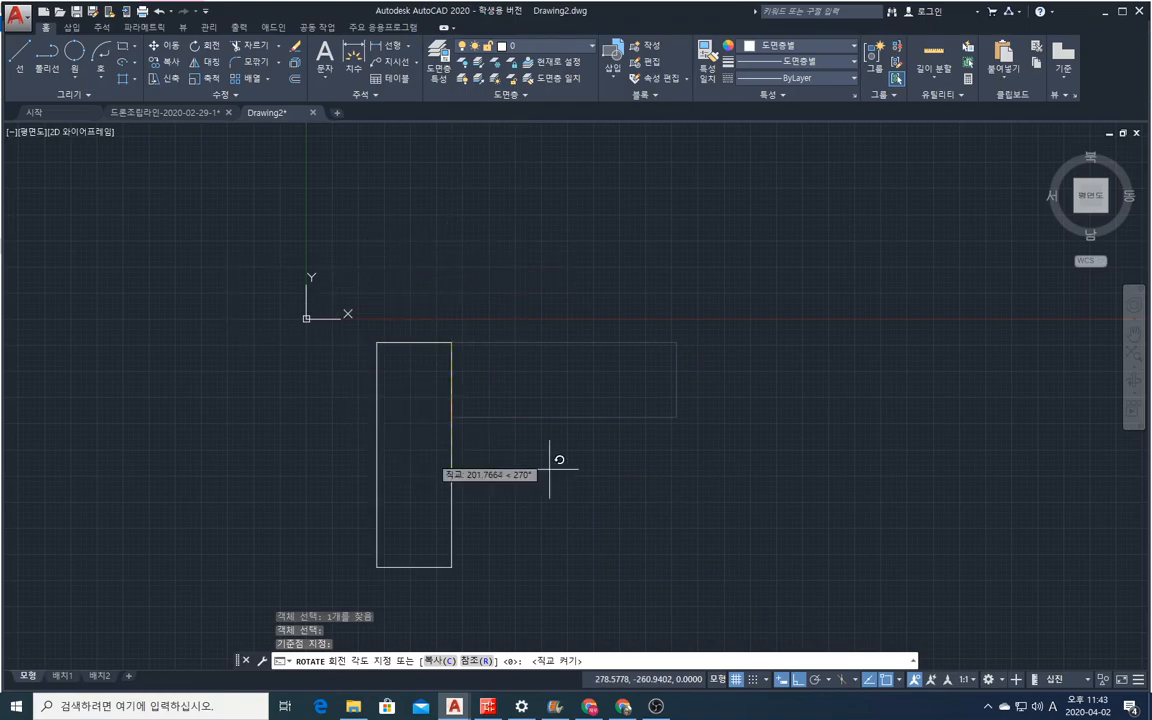
pyautogui.click(592, 468)
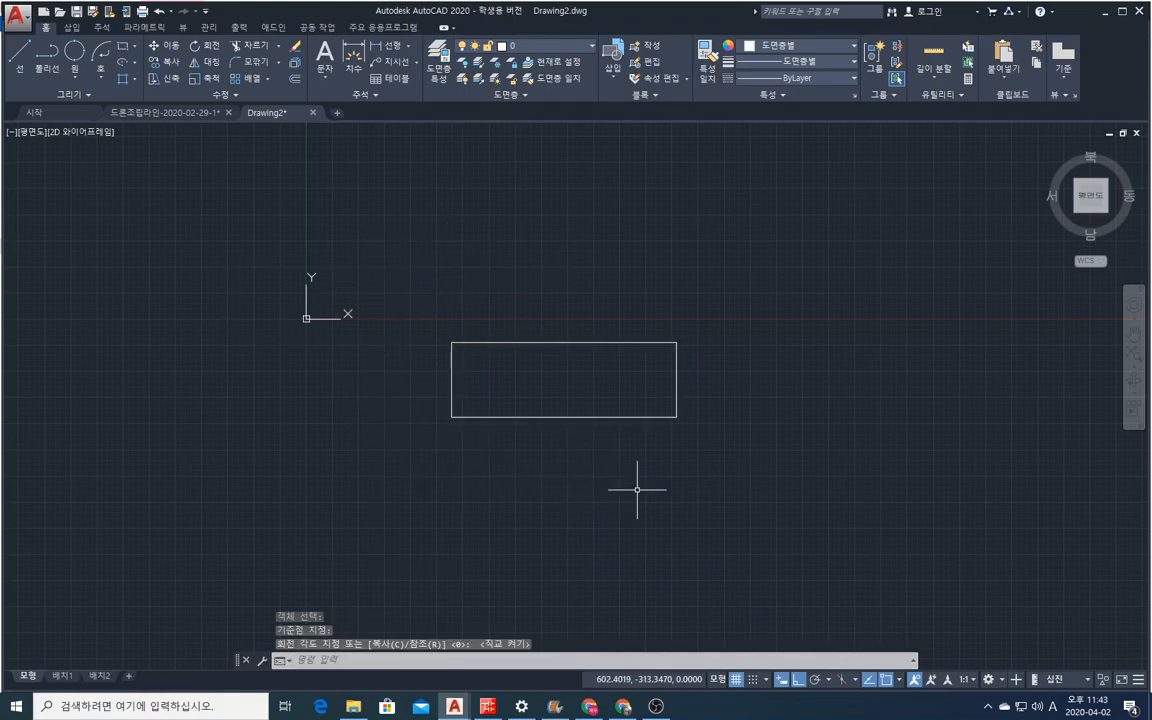
# Repeat Rotate on the rectangle with Ortho mode off, turning it about 30 degrees counterclockwise around the midpoint of its top edge.
pyautogui.rightClick(584, 459)
pyautogui.click(630, 213)
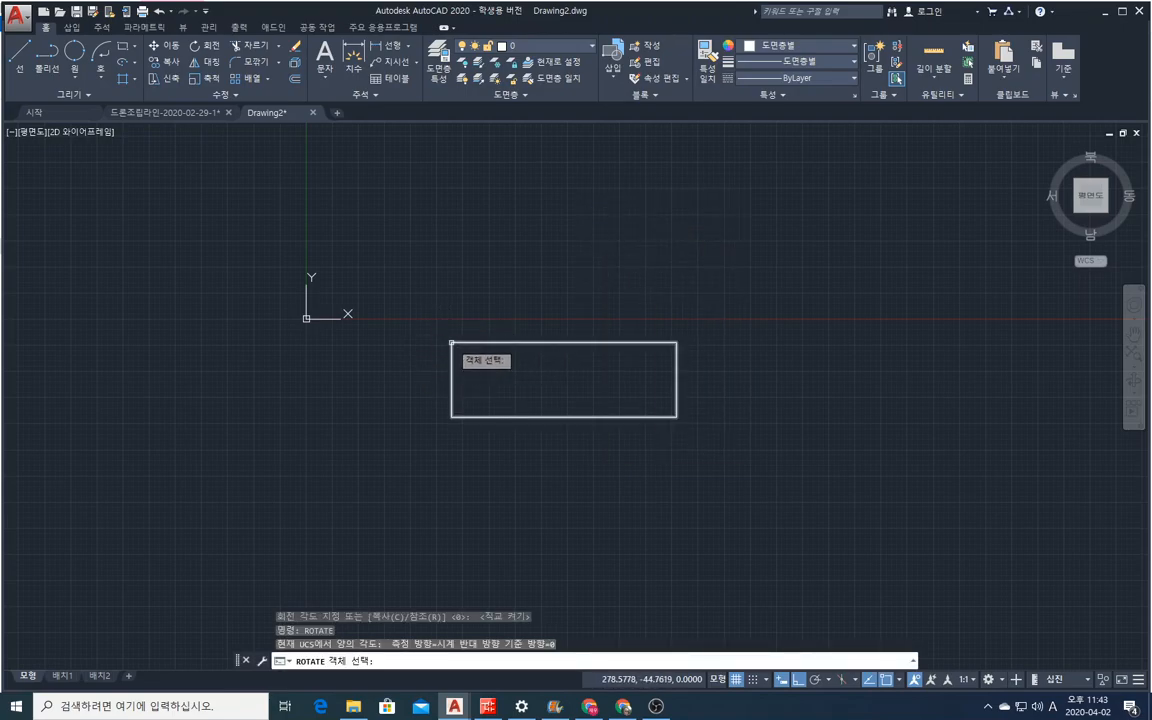
pyautogui.click(458, 343)
pyautogui.press('Return')
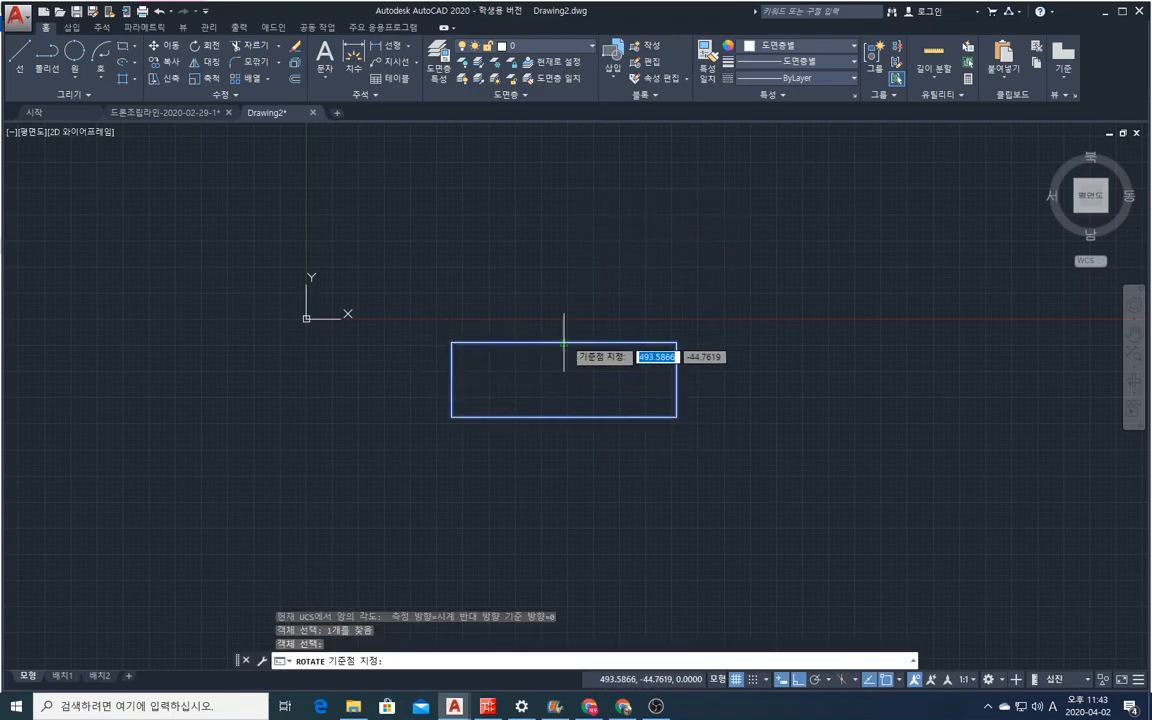
pyautogui.click(564, 342)
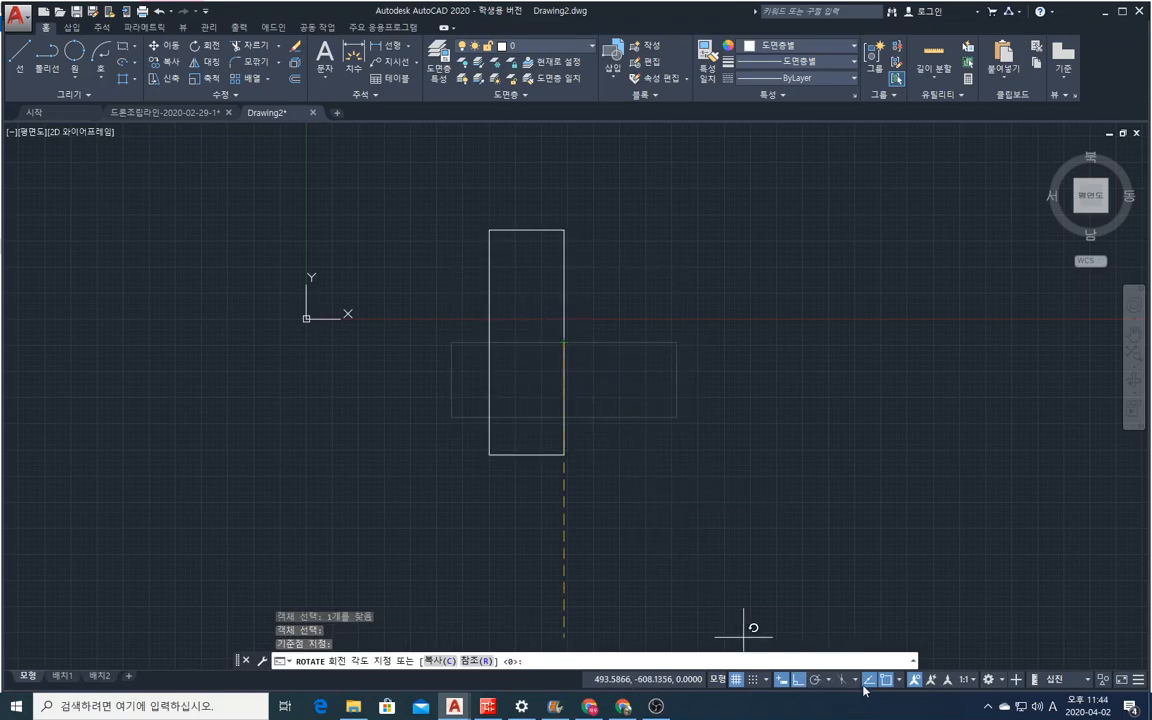
pyautogui.click(798, 679)
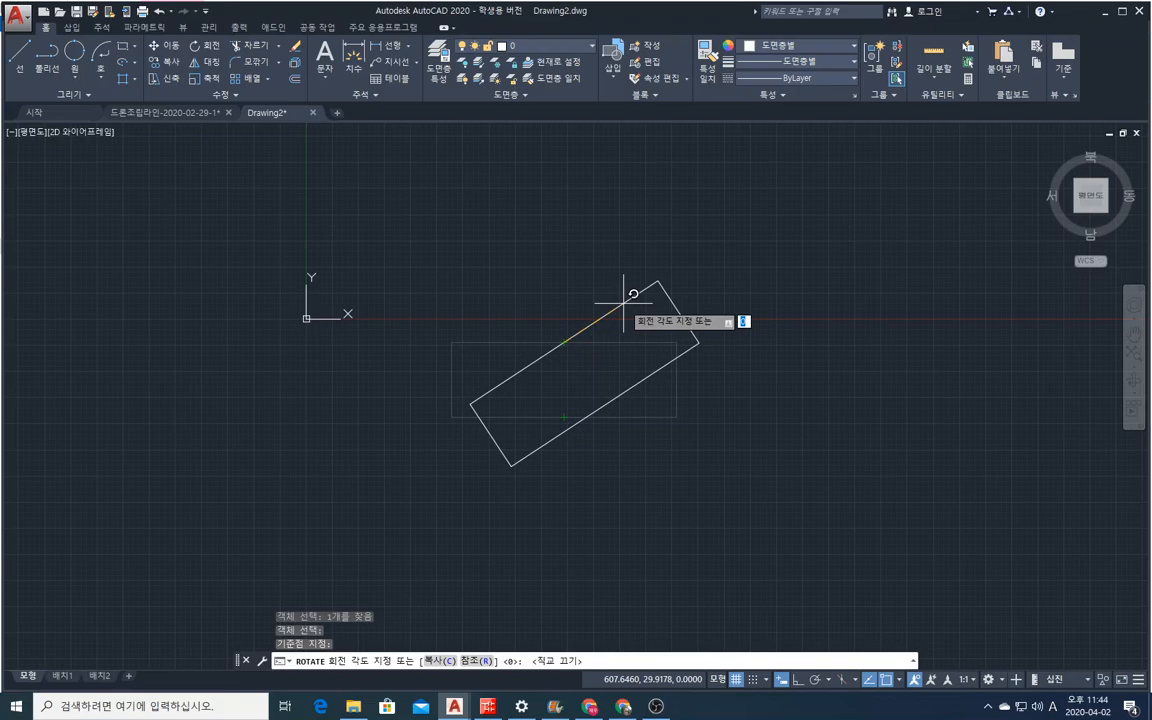
pyautogui.write('0')
pyautogui.press('Return')
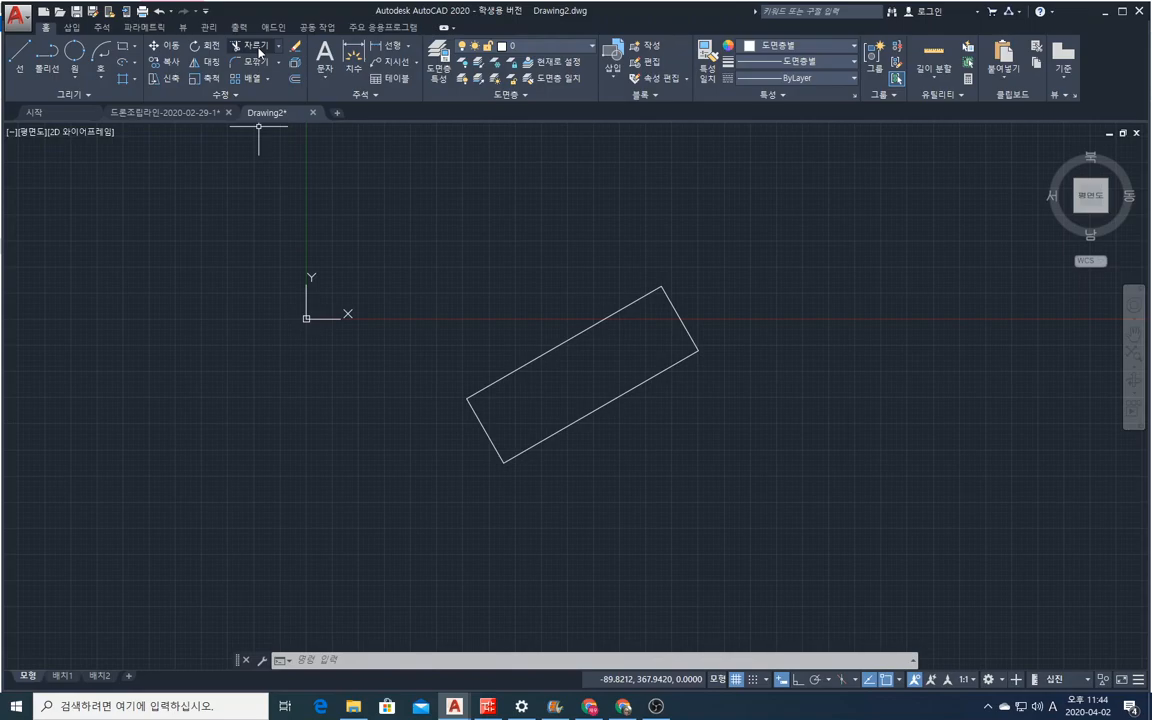
pyautogui.click(257, 46)
pyautogui.click(279, 47)
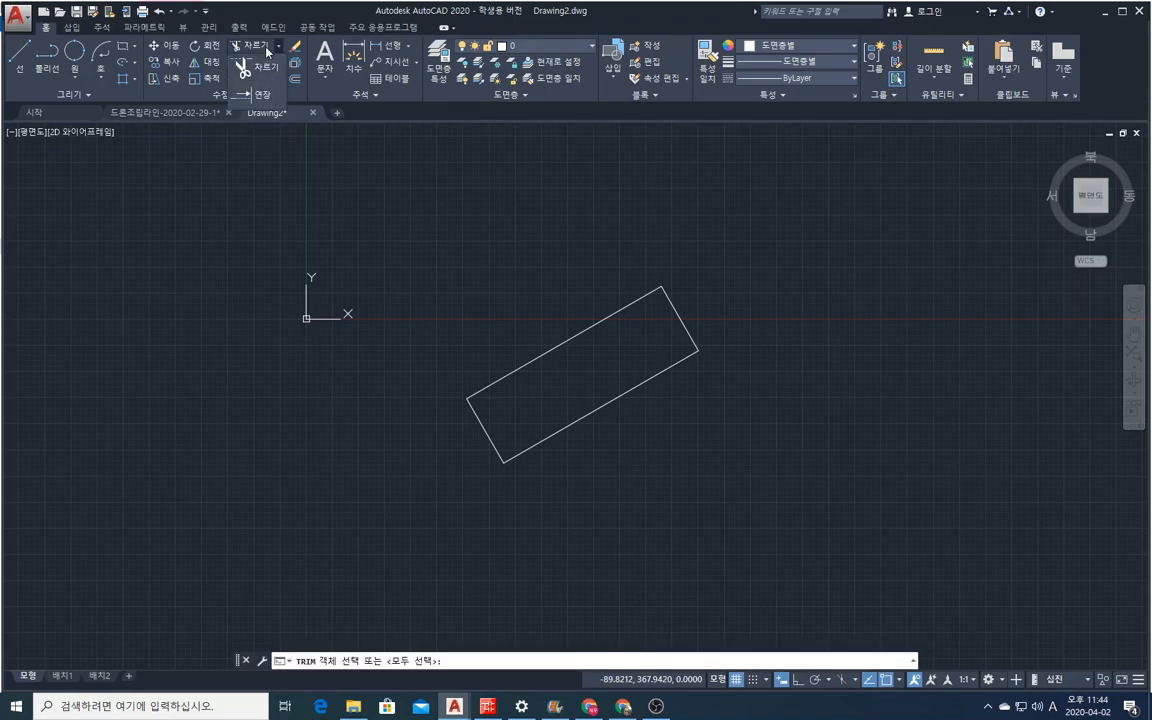
pyautogui.click(263, 67)
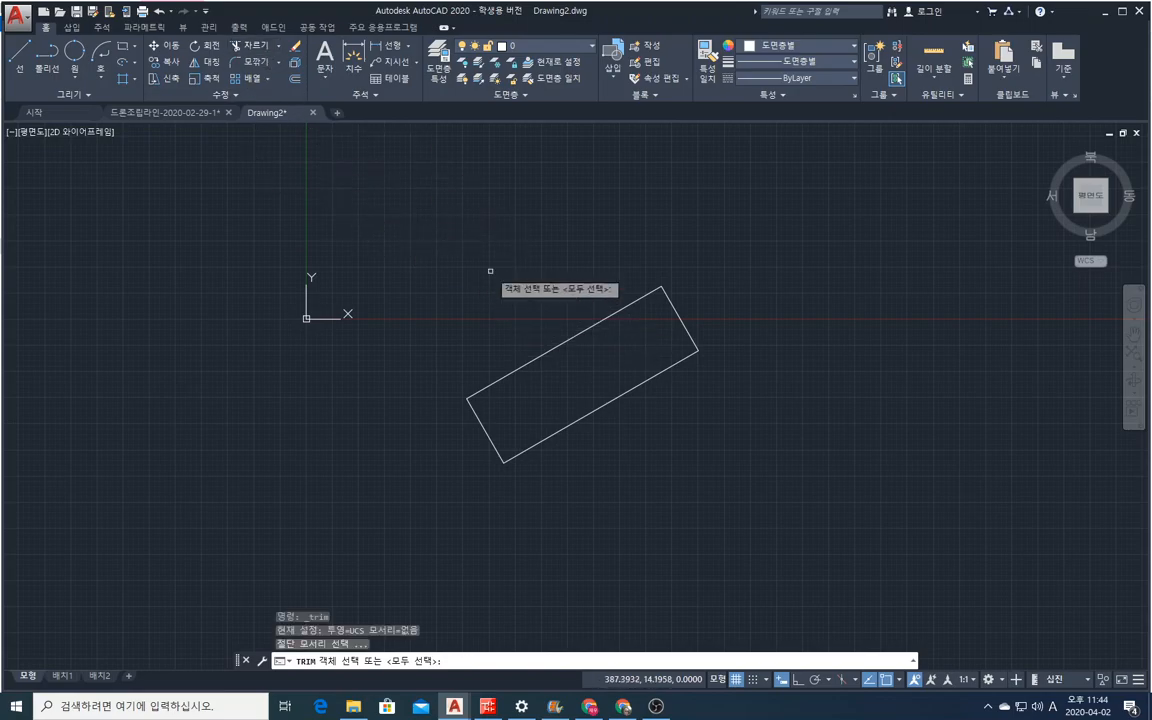
pyautogui.press('Return')
pyautogui.press('Escape')
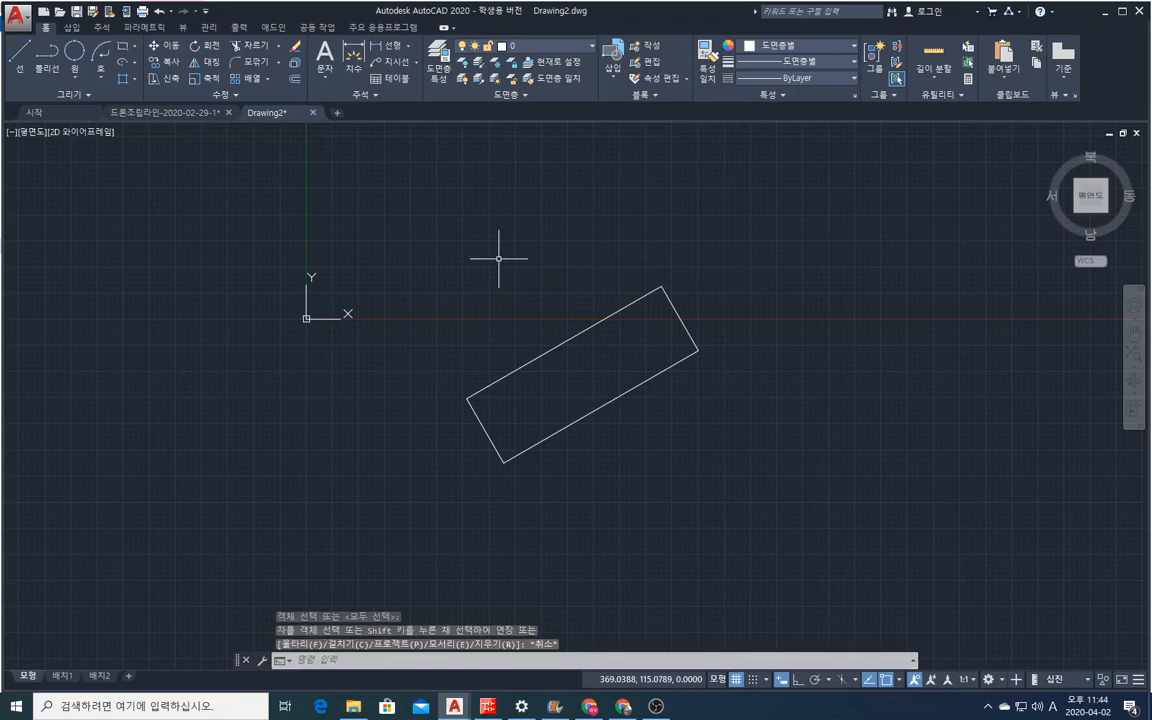
# Draw a diagonal line crossing the rotated rectangle from its upper left down to its lower right.
pyautogui.click(22, 52)
pyautogui.click(491, 287)
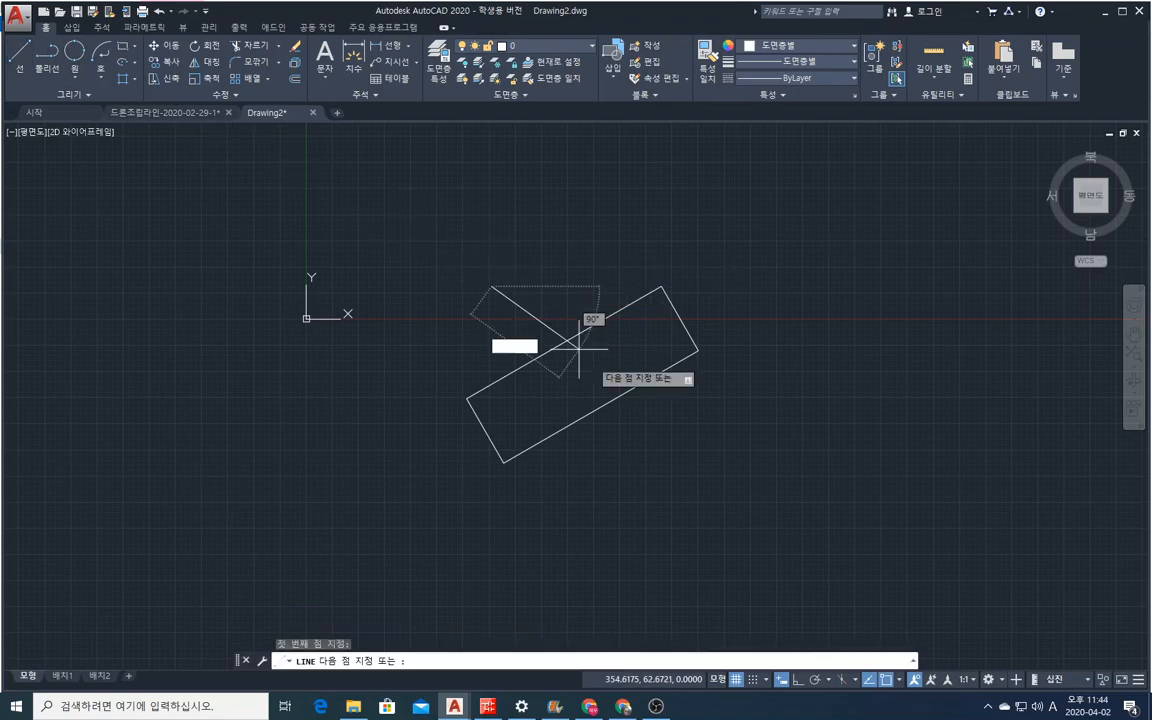
pyautogui.click(744, 464)
pyautogui.rightClick(746, 465)
pyautogui.click(782, 473)
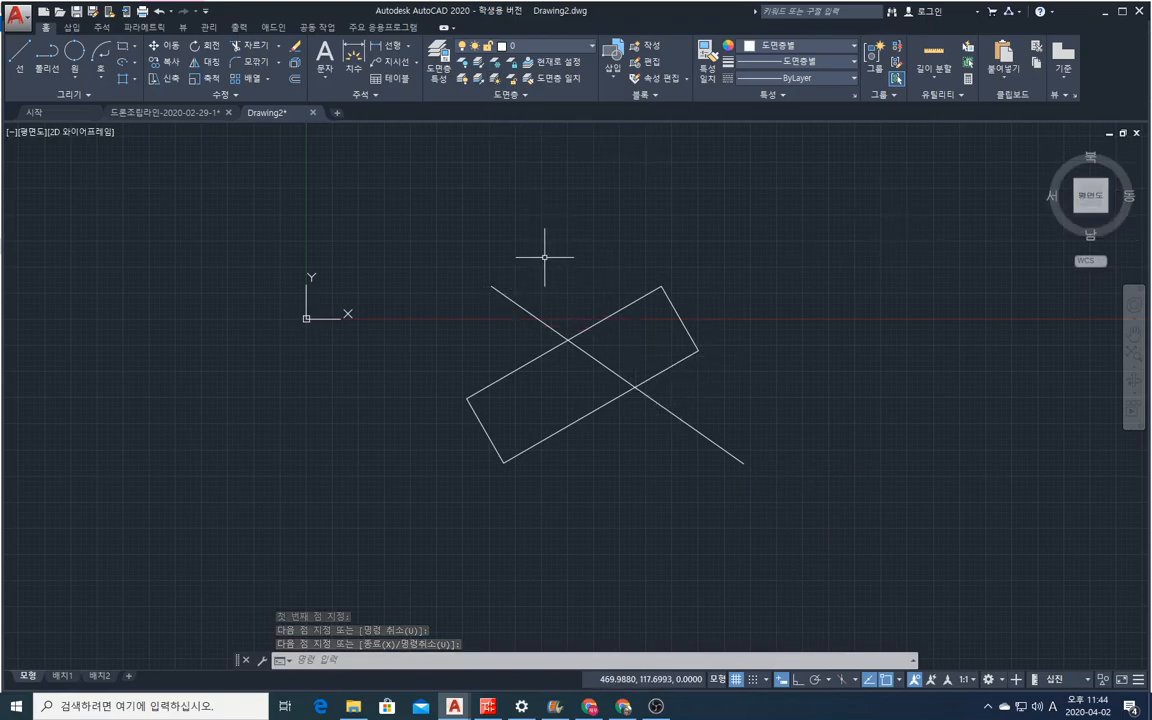
# Trim away the part of the rectangle to the right of the diagonal line, using that line as the cutting edge.
pyautogui.click(247, 46)
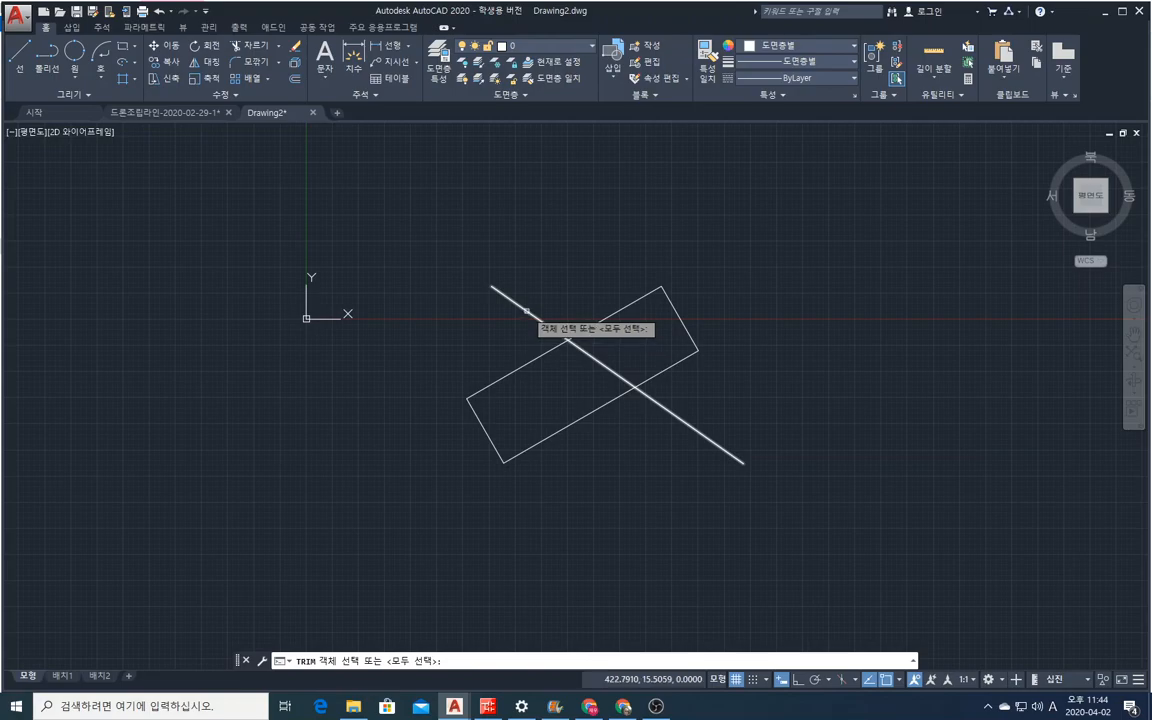
pyautogui.click(543, 321)
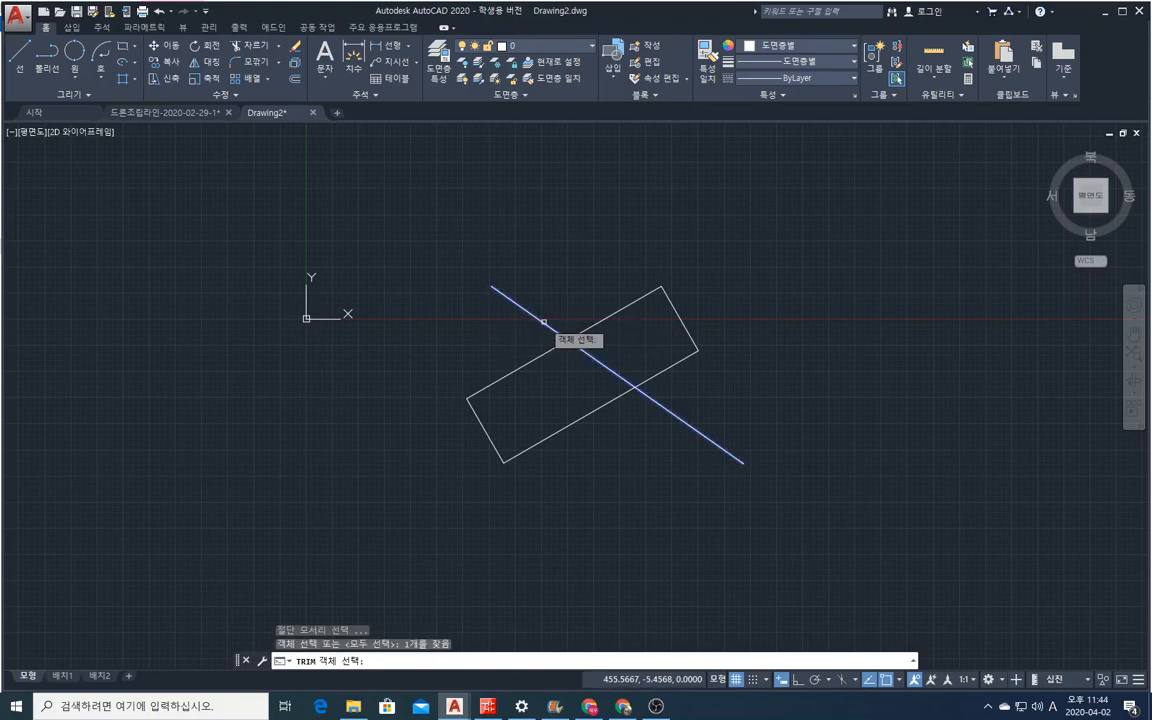
pyautogui.press('Return')
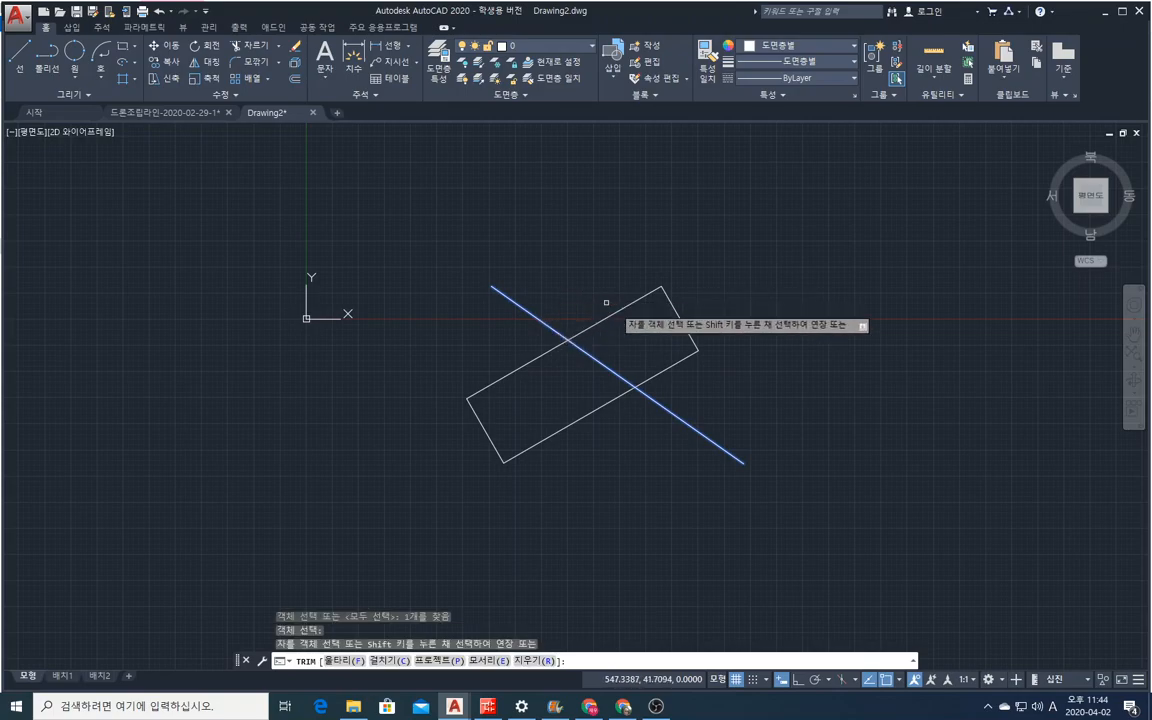
pyautogui.click(751, 376)
pyautogui.click(612, 248)
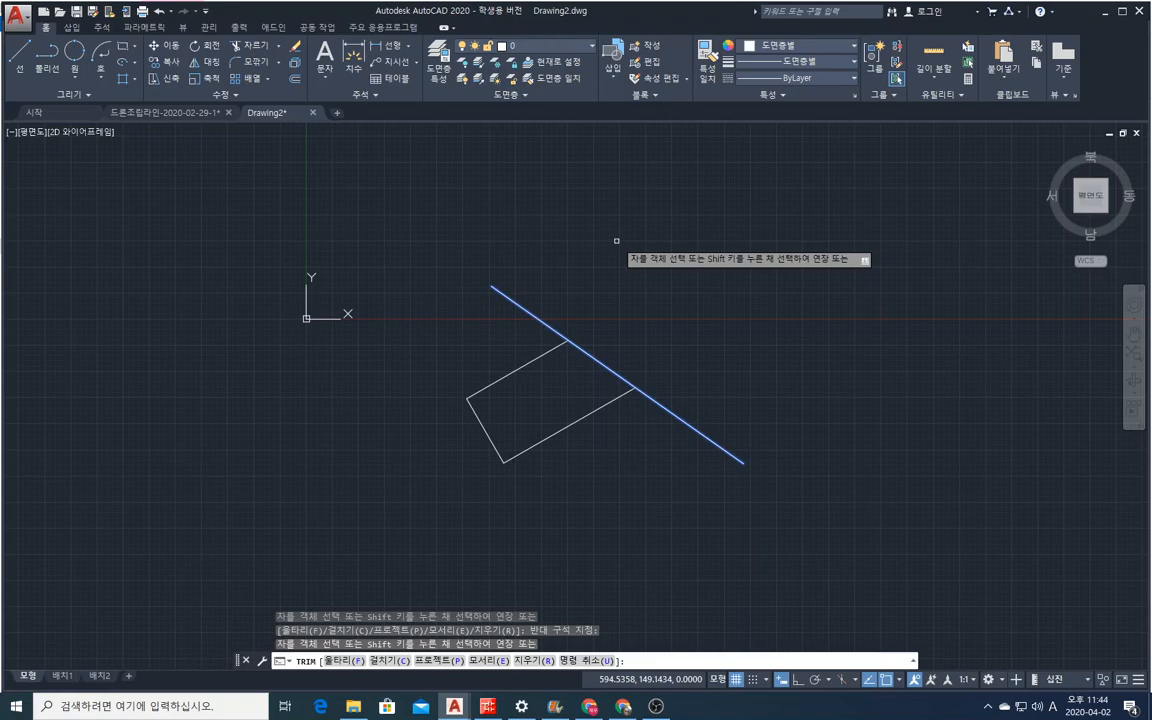
pyautogui.press('Escape')
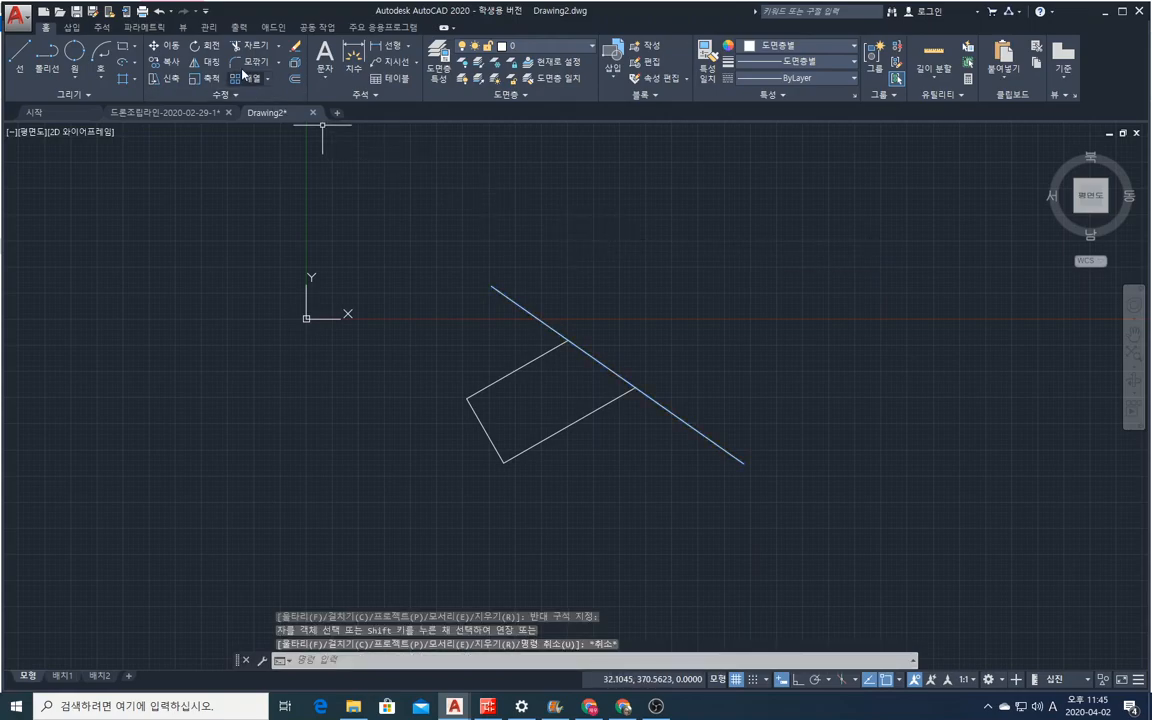
# Draw a separate steep line about 368 units long to the right of the trimmed shape, sloping down to the right at about 68°.
pyautogui.click(274, 52)
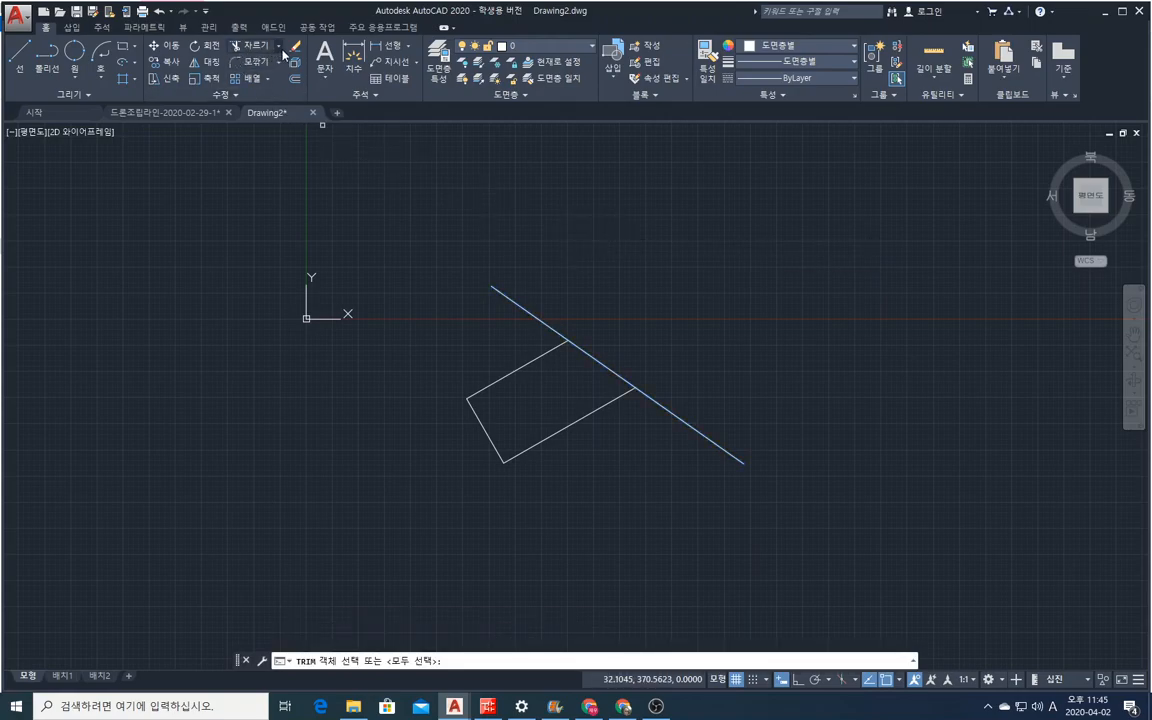
pyautogui.click(280, 47)
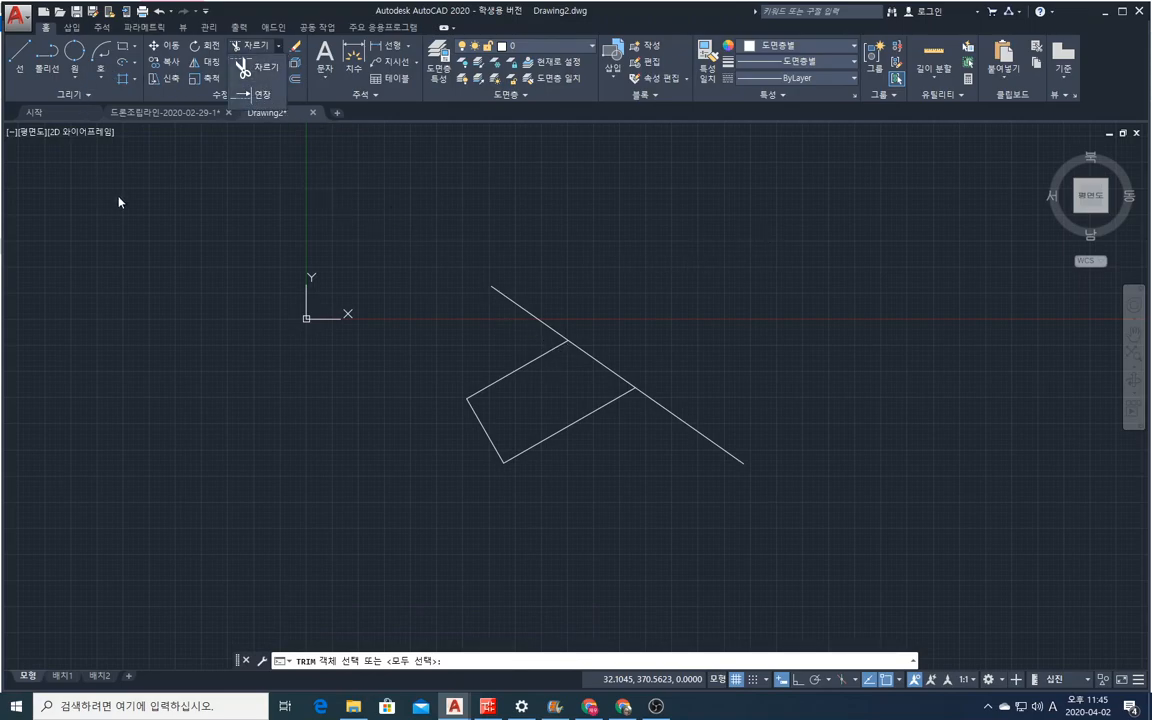
pyautogui.click(20, 58)
pyautogui.click(752, 208)
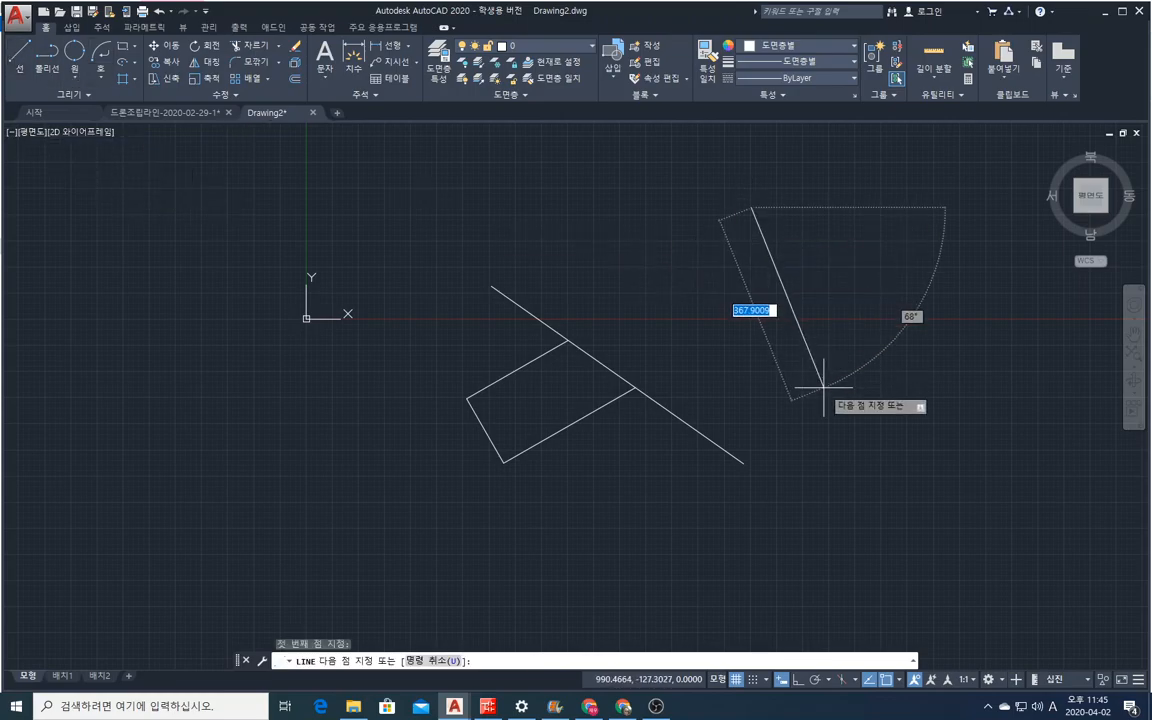
pyautogui.click(823, 388)
pyautogui.rightClick(823, 388)
pyautogui.click(845, 395)
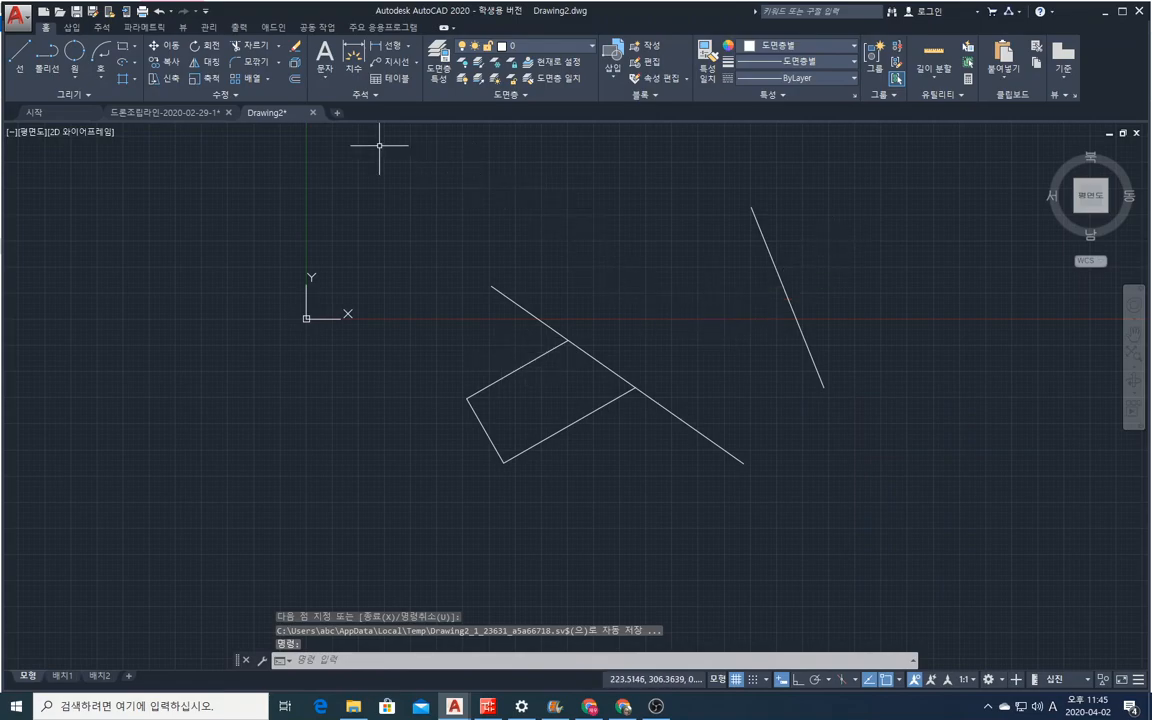
# Extend the two open sides of the trimmed rectangle, one at a time, to the steep line as the boundary edge.
pyautogui.click(258, 47)
pyautogui.click(278, 47)
pyautogui.click(232, 85)
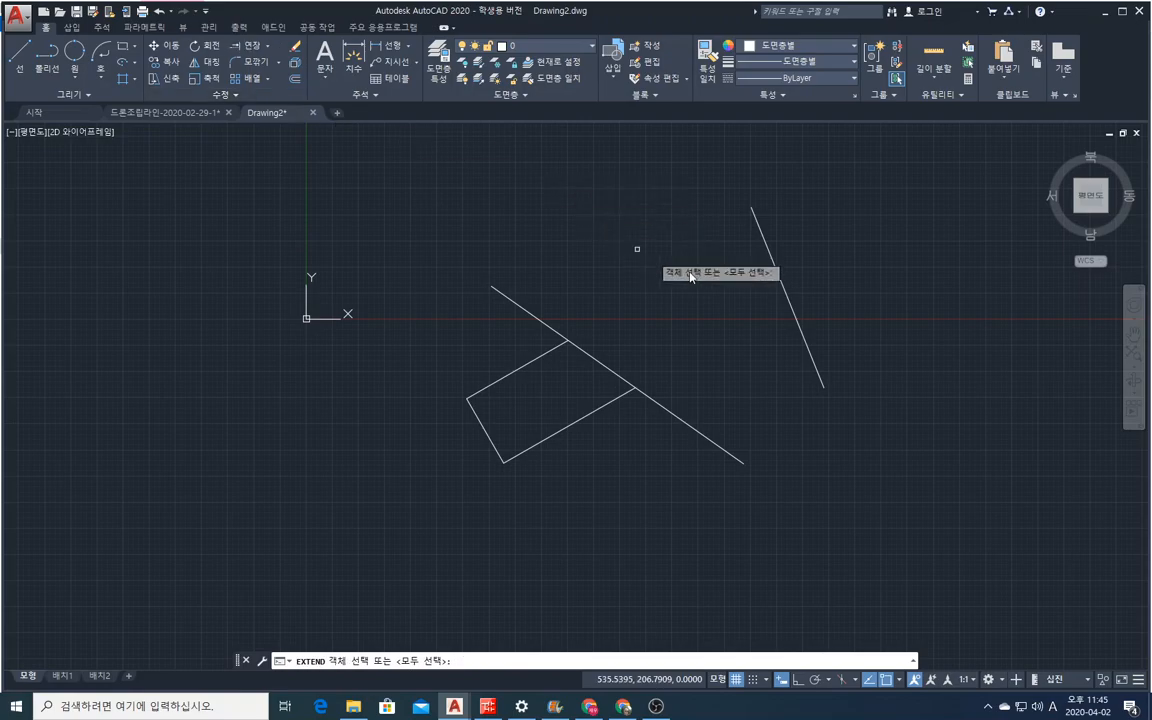
pyautogui.click(762, 235)
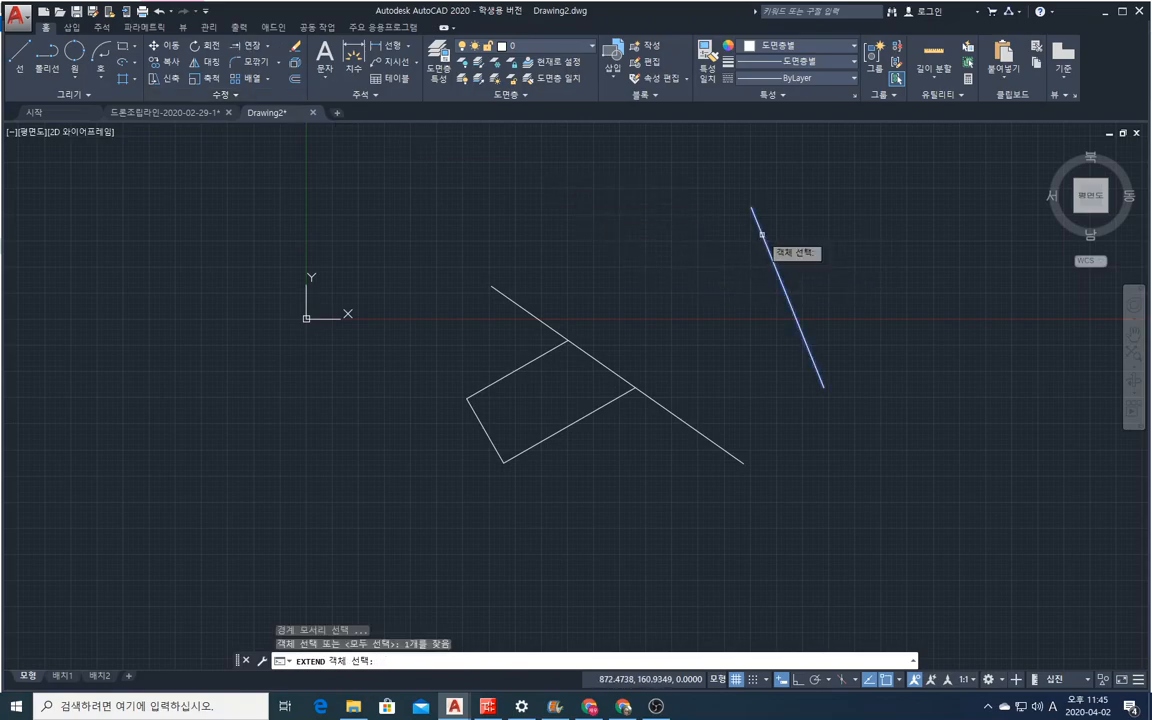
pyautogui.press('Return')
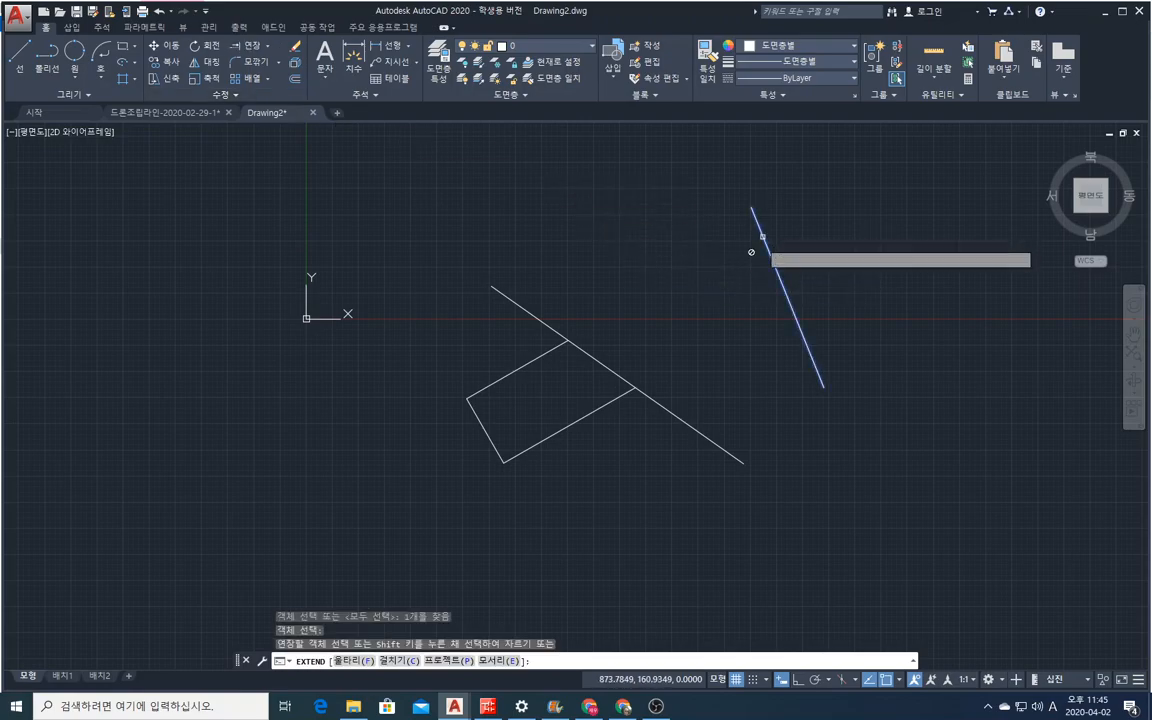
pyautogui.click(527, 356)
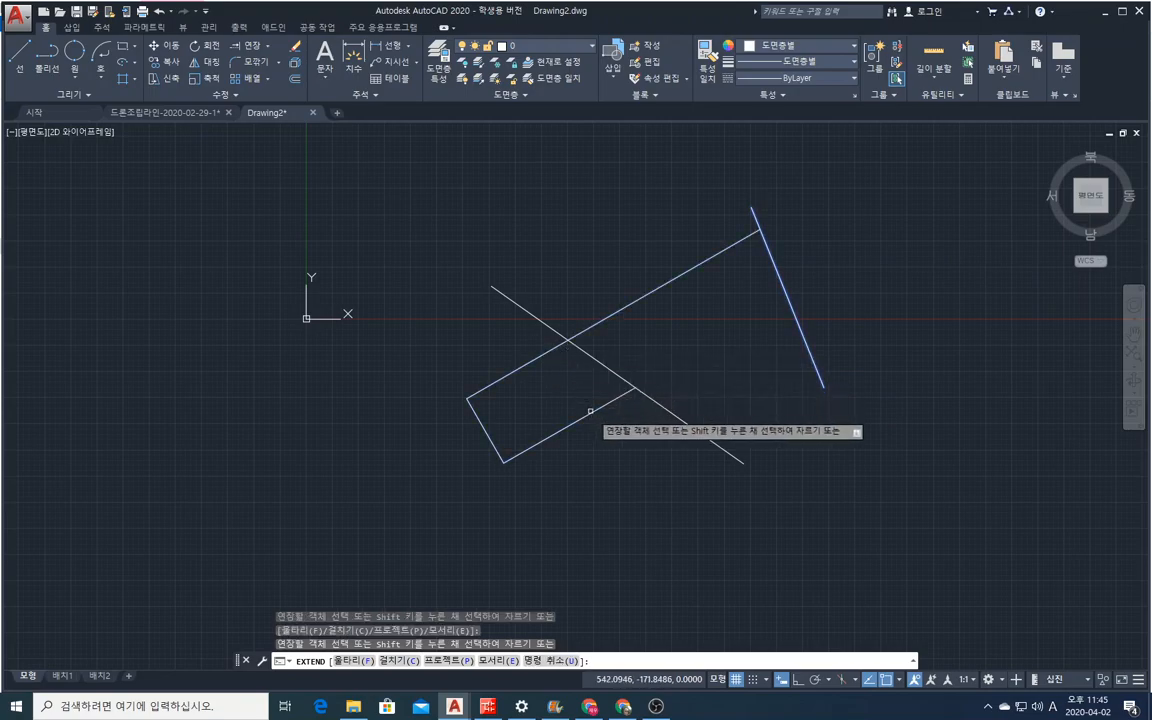
pyautogui.click(590, 411)
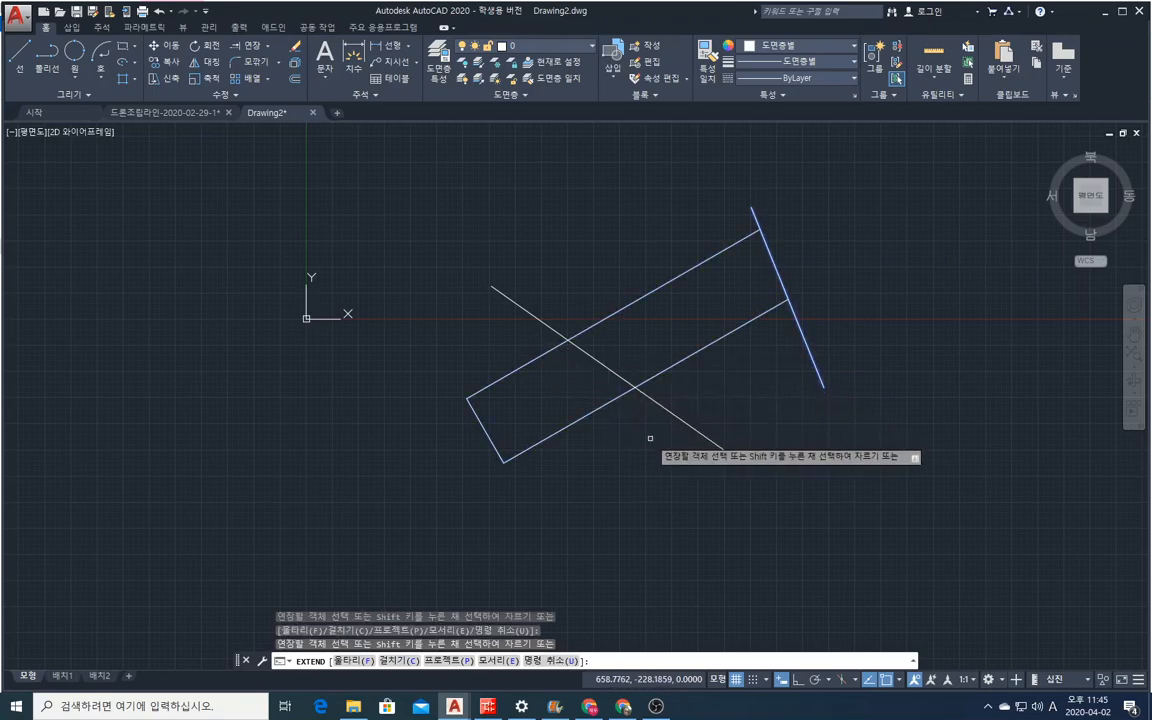
pyautogui.rightClick(456, 191)
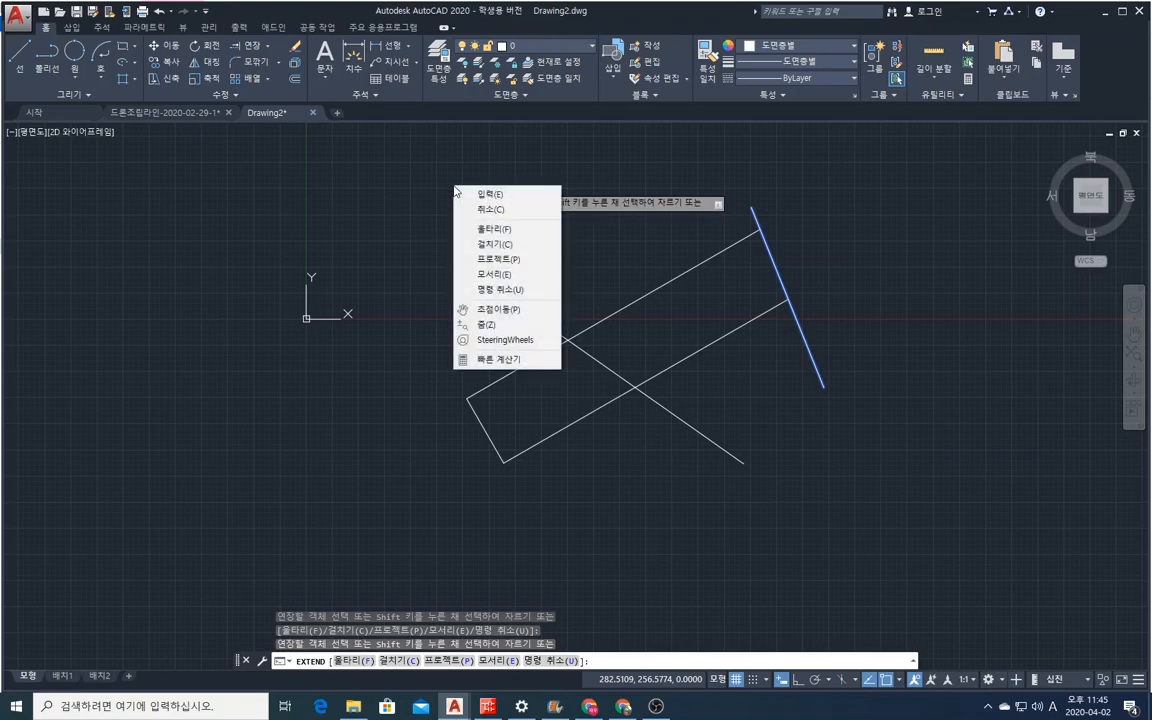
pyautogui.click(481, 209)
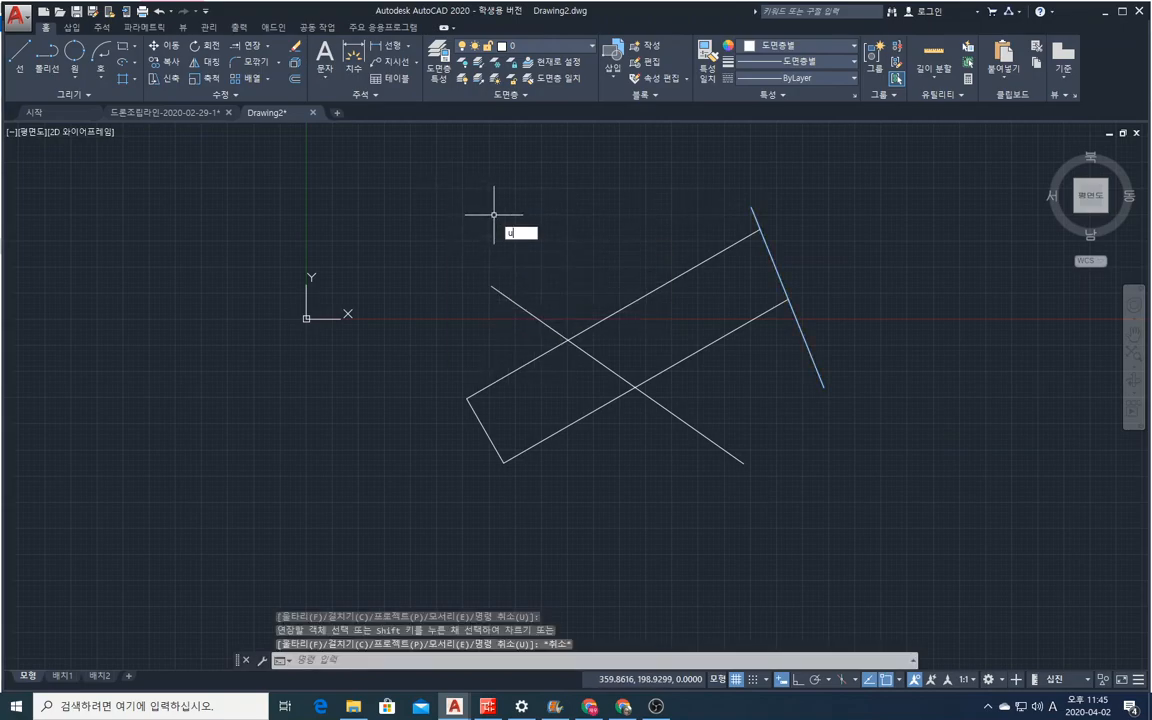
# Undo the last Extend and extend both open sides to the steep line again, using crossing selections.
pyautogui.press('Return')
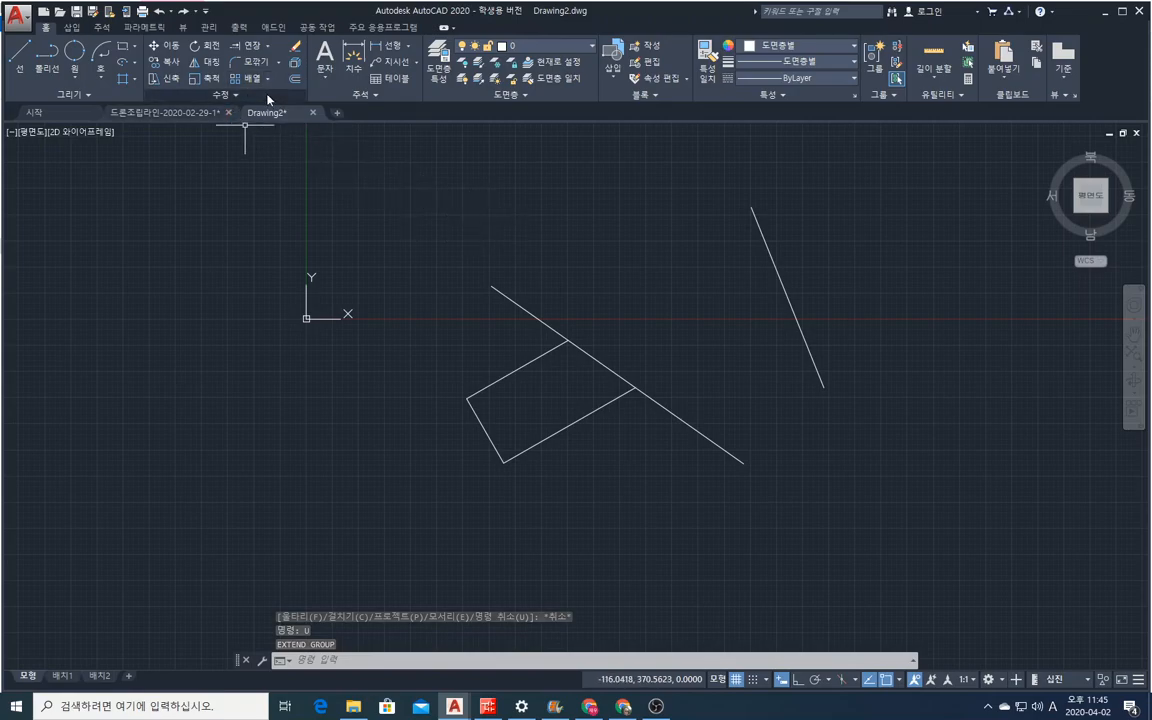
pyautogui.click(246, 45)
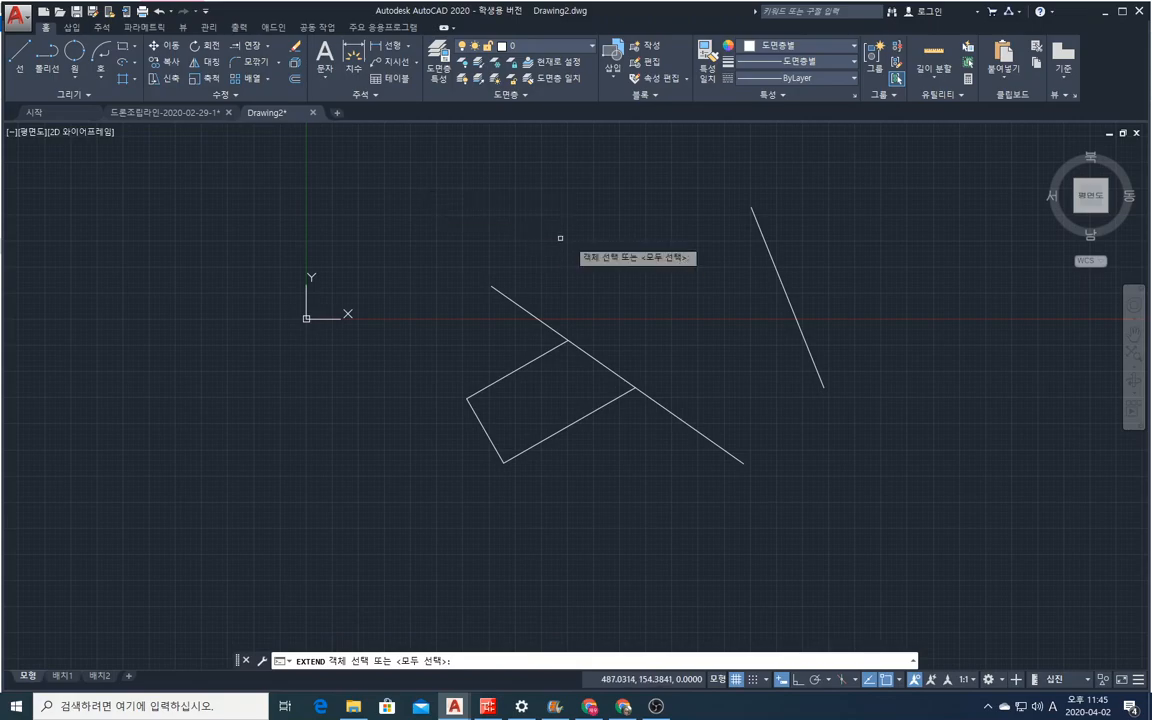
pyautogui.click(830, 318)
pyautogui.click(728, 267)
pyautogui.press('Return')
pyautogui.click(623, 431)
pyautogui.click(474, 340)
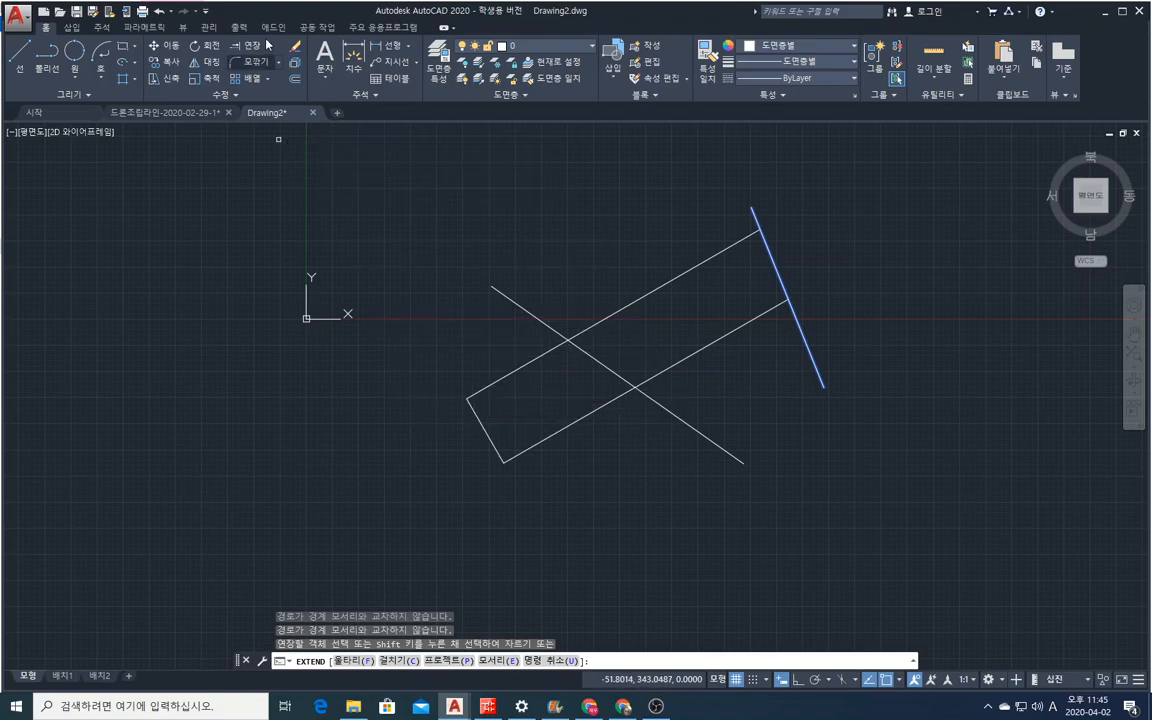
# Erase the extended shape and both lines with one crossing selection.
pyautogui.click(296, 47)
pyautogui.click(977, 534)
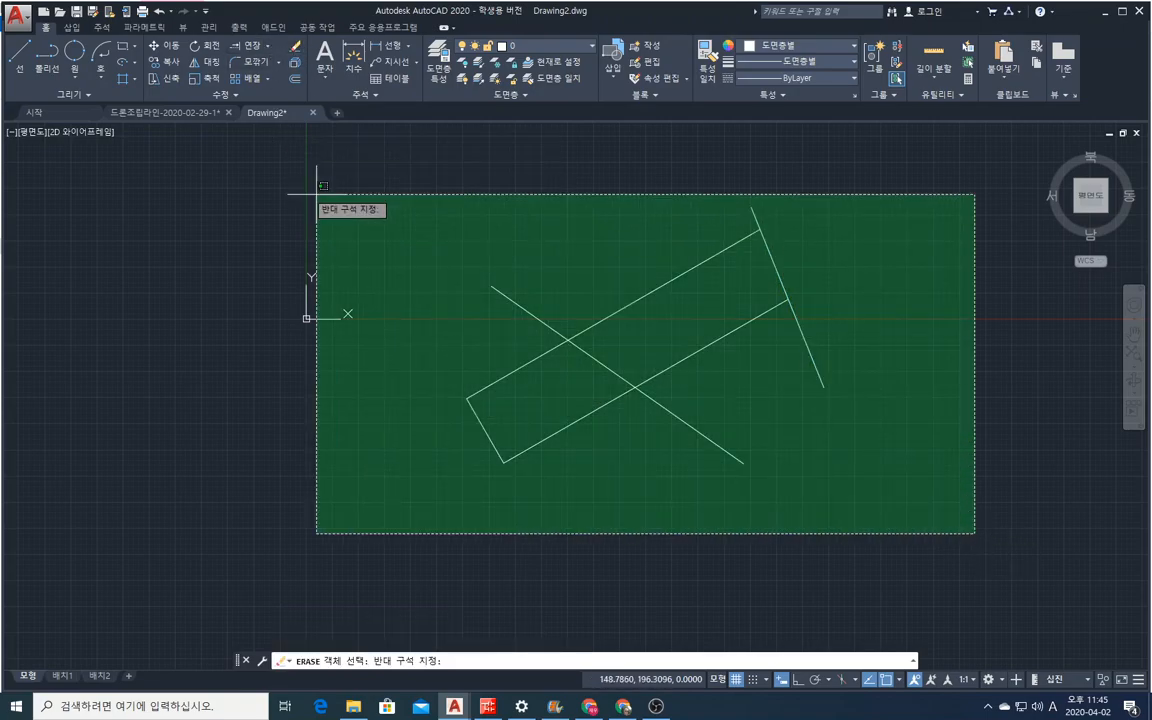
pyautogui.click(305, 190)
pyautogui.press('Return')
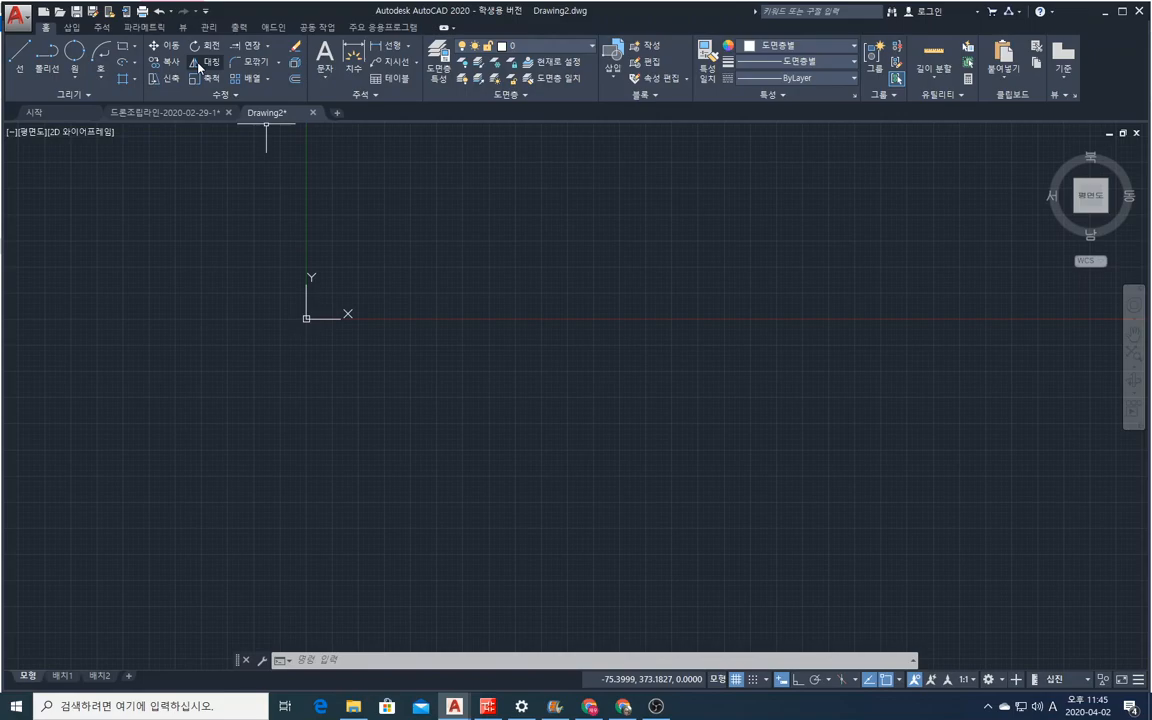
pyautogui.click(122, 47)
pyautogui.click(74, 51)
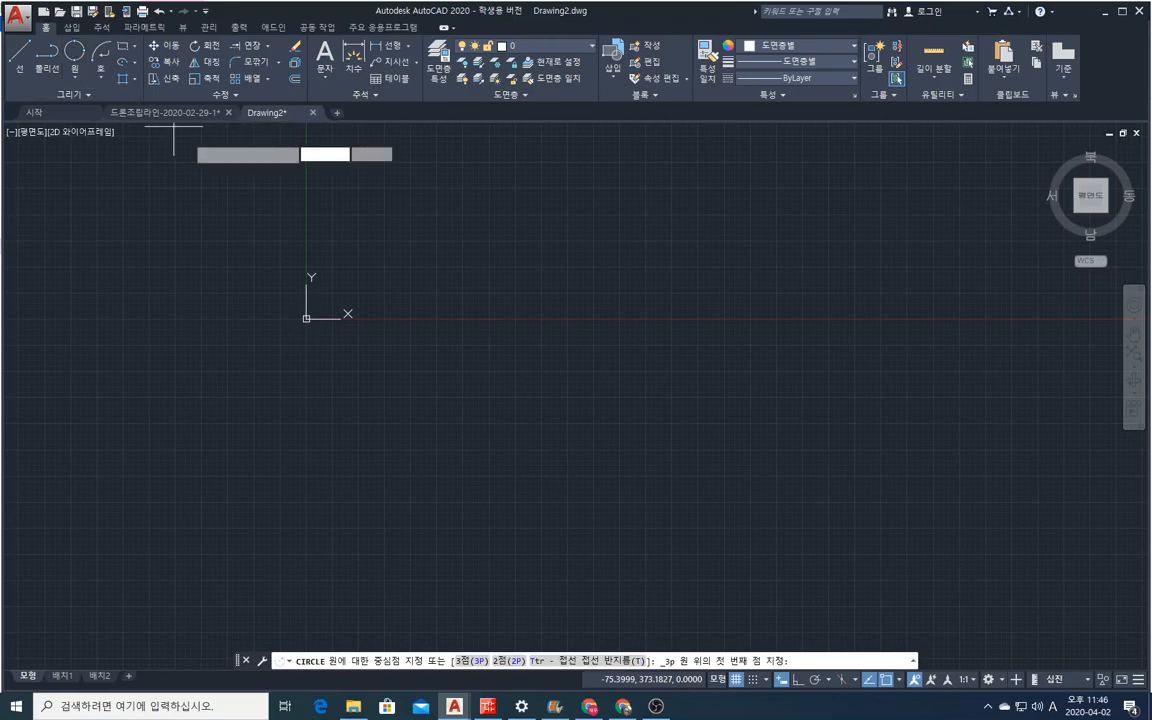
pyautogui.click(371, 228)
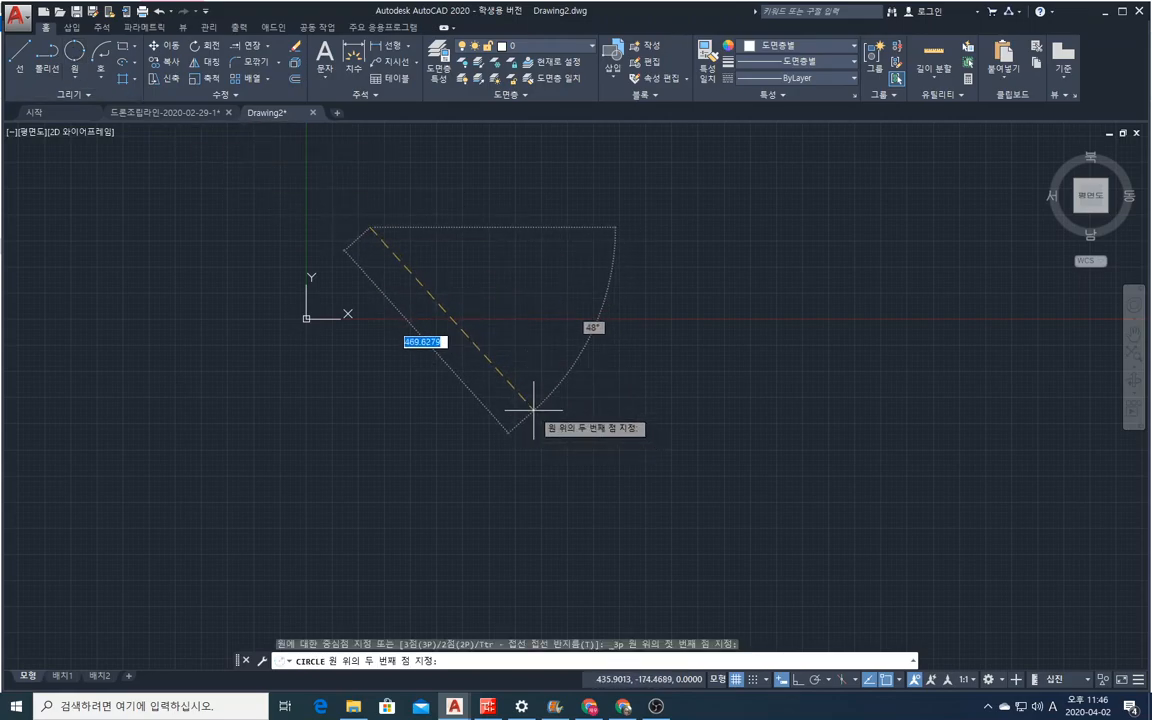
pyautogui.press('Escape')
# Draw a large circle by centre and radius, centred above and to the right of the origin.
pyautogui.click(73, 78)
pyautogui.click(100, 93)
pyautogui.click(480, 272)
pyautogui.click(555, 386)
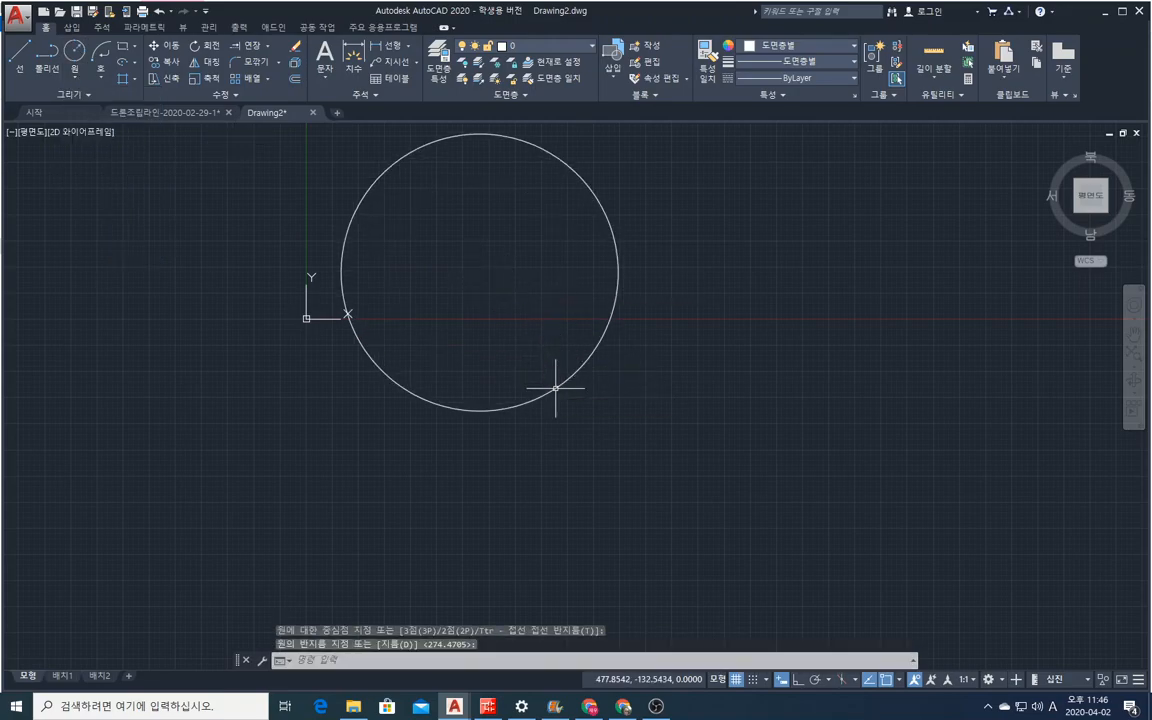
# Draw a diagonal line through the circle from outside its upper left to outside its lower right.
pyautogui.write('l')
pyautogui.press('Return')
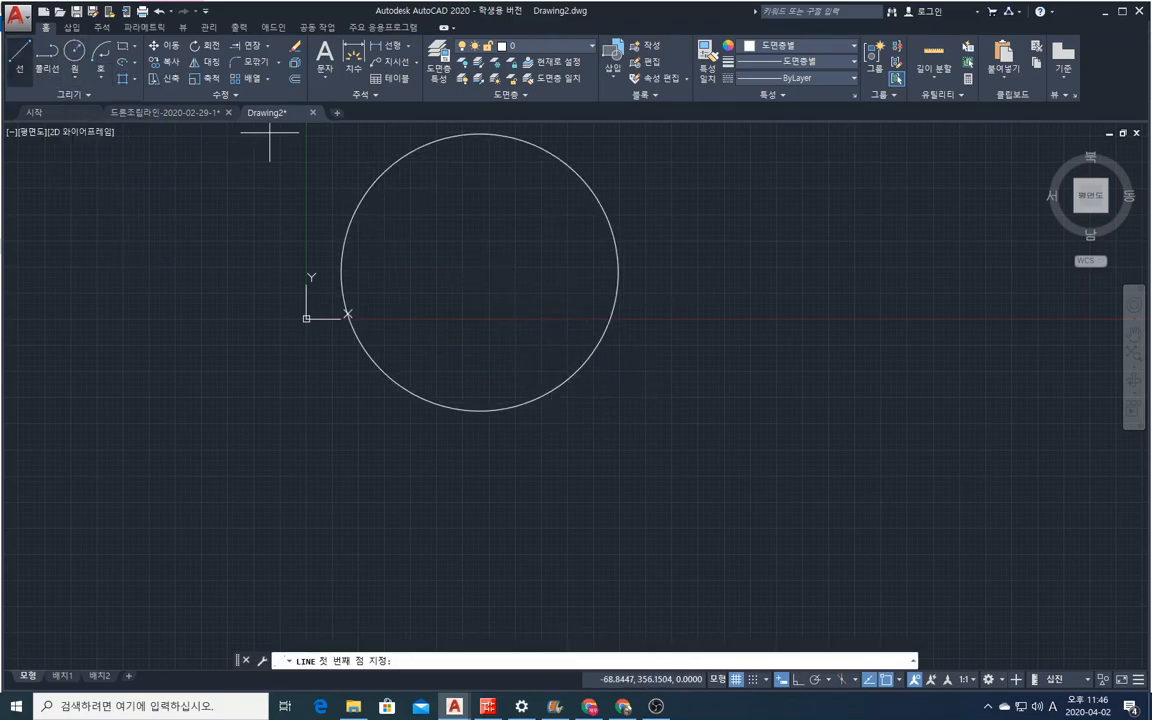
pyautogui.click(405, 131)
pyautogui.click(633, 372)
pyautogui.rightClick(633, 372)
pyautogui.click(690, 379)
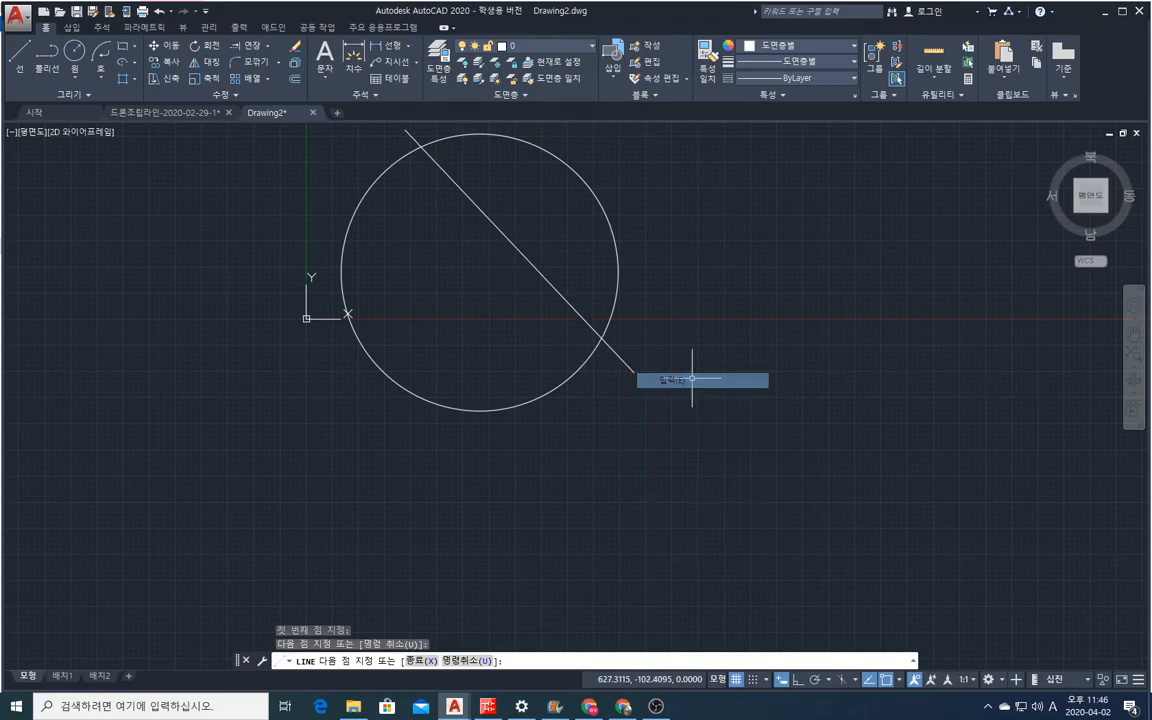
# Trim away the circle's upper-right arc, using the diagonal line as the cutting edge.
pyautogui.click(267, 48)
pyautogui.click(240, 60)
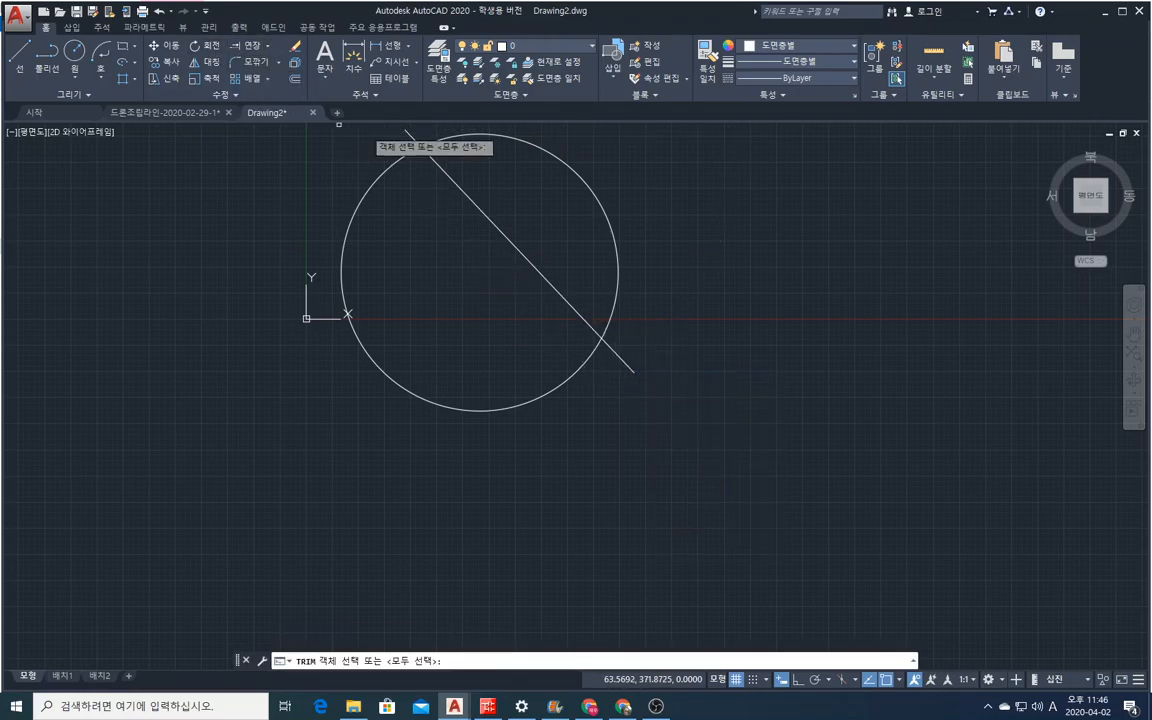
pyautogui.click(528, 262)
pyautogui.press('Return')
pyautogui.click(604, 208)
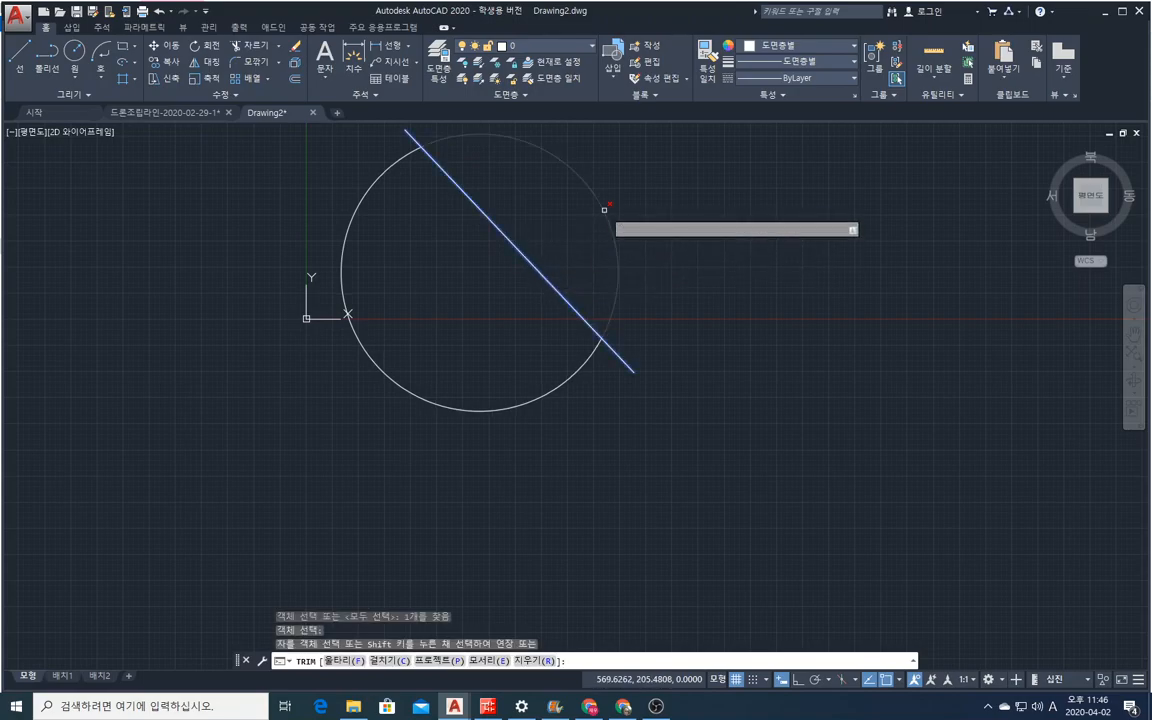
pyautogui.rightClick(586, 223)
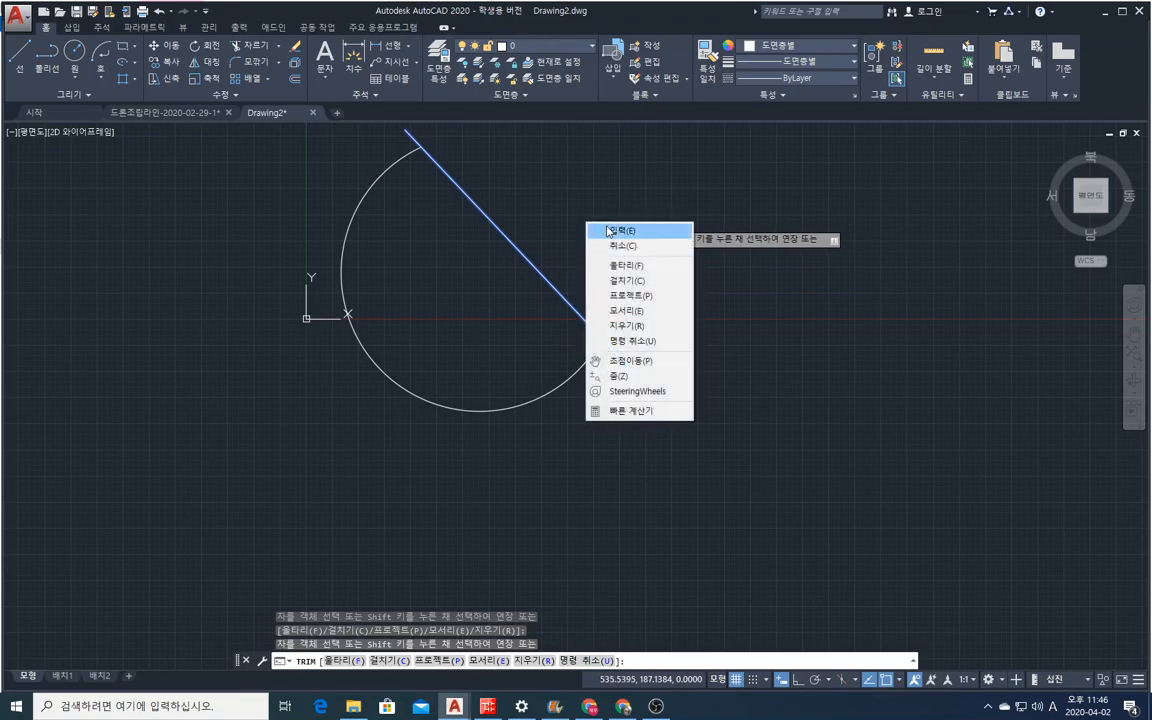
pyautogui.click(605, 231)
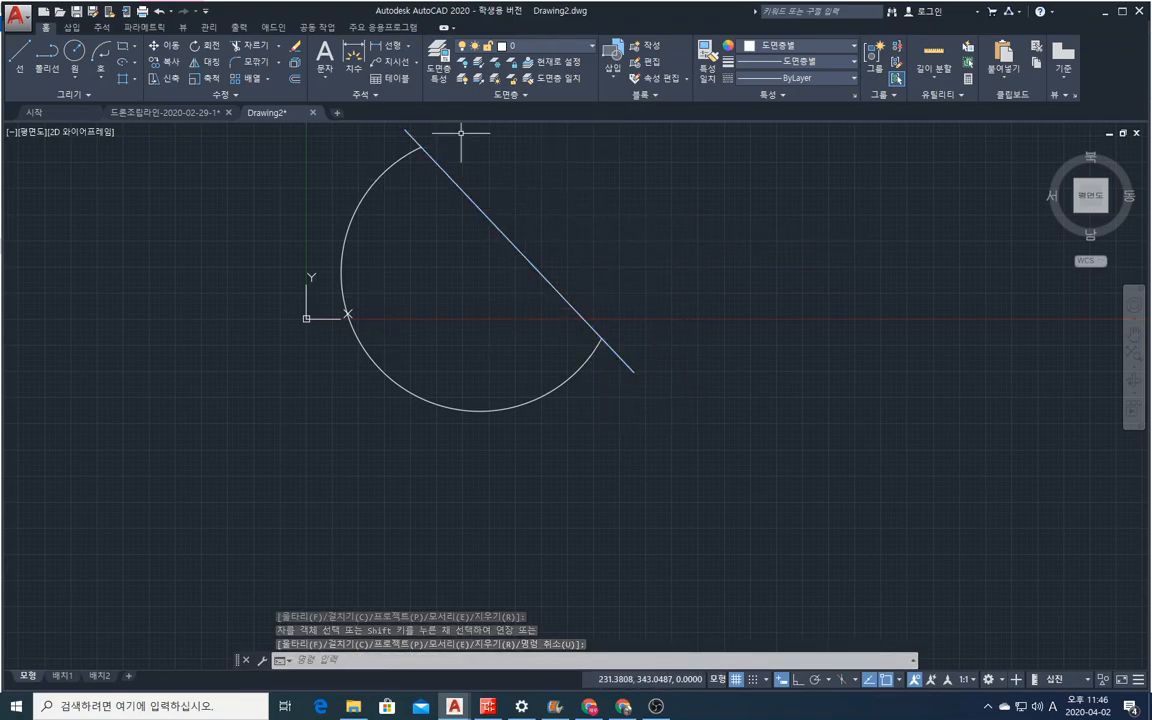
# Move the trimmed arc and the diagonal line together down and to the right.
pyautogui.click(163, 45)
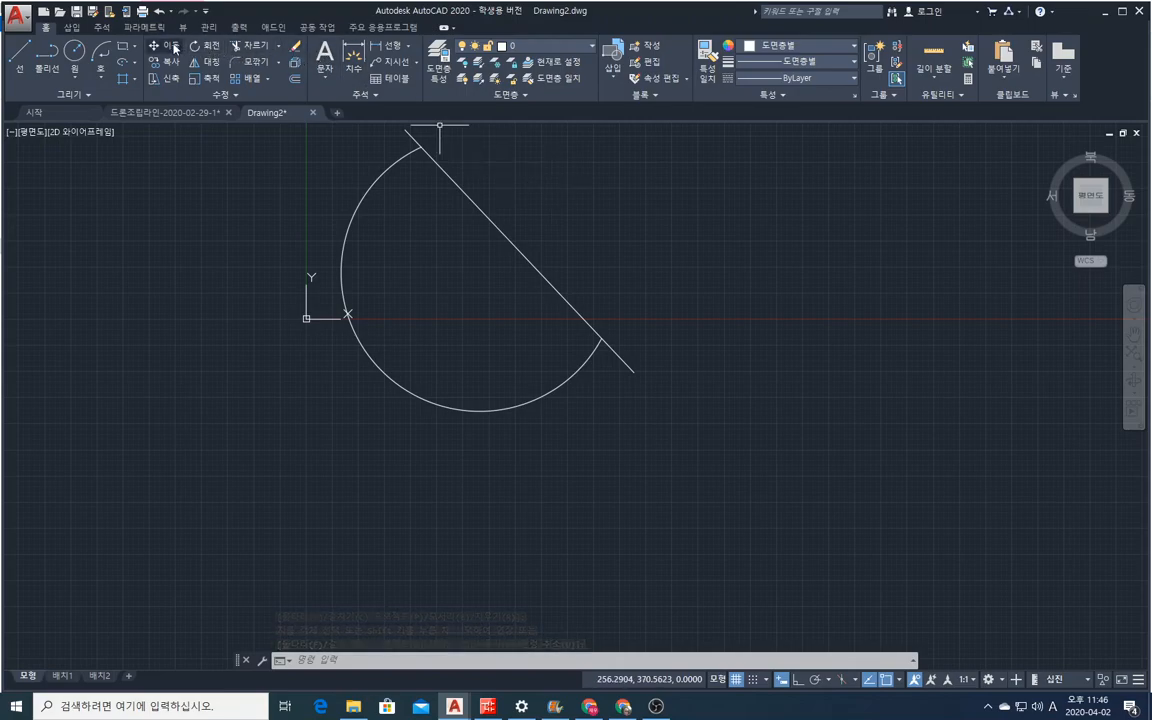
pyautogui.click(674, 427)
pyautogui.click(603, 332)
pyautogui.press('Return')
pyautogui.click(474, 251)
pyautogui.click(556, 355)
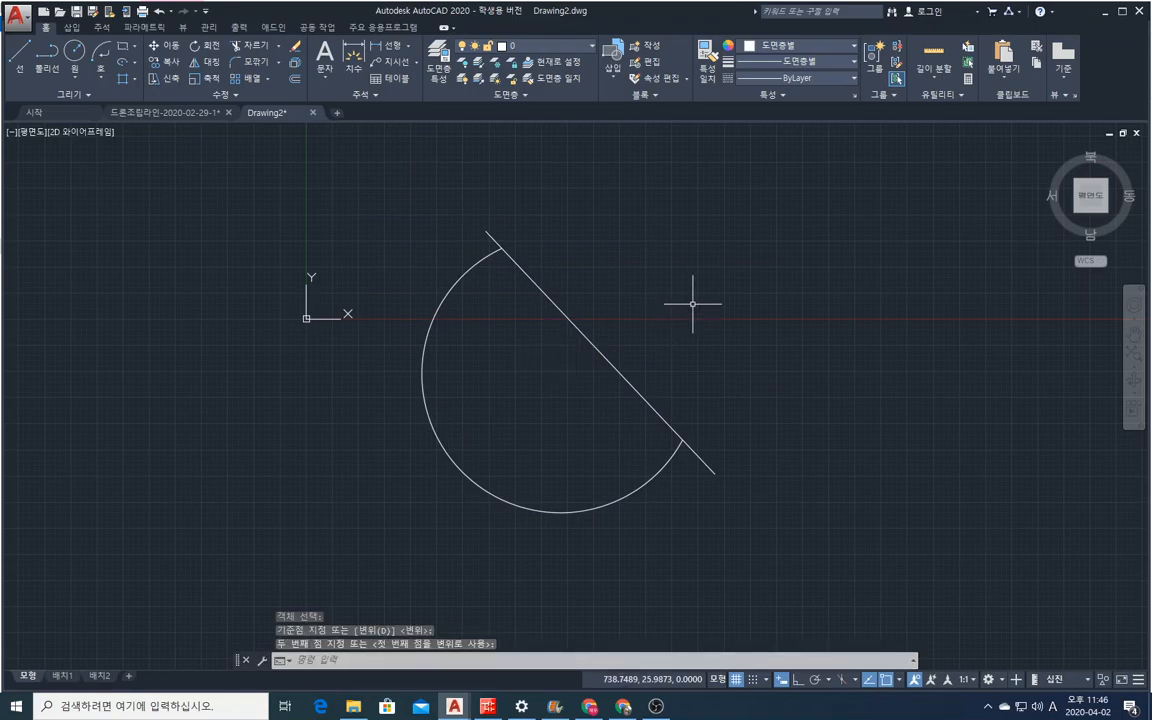
pyautogui.click(203, 61)
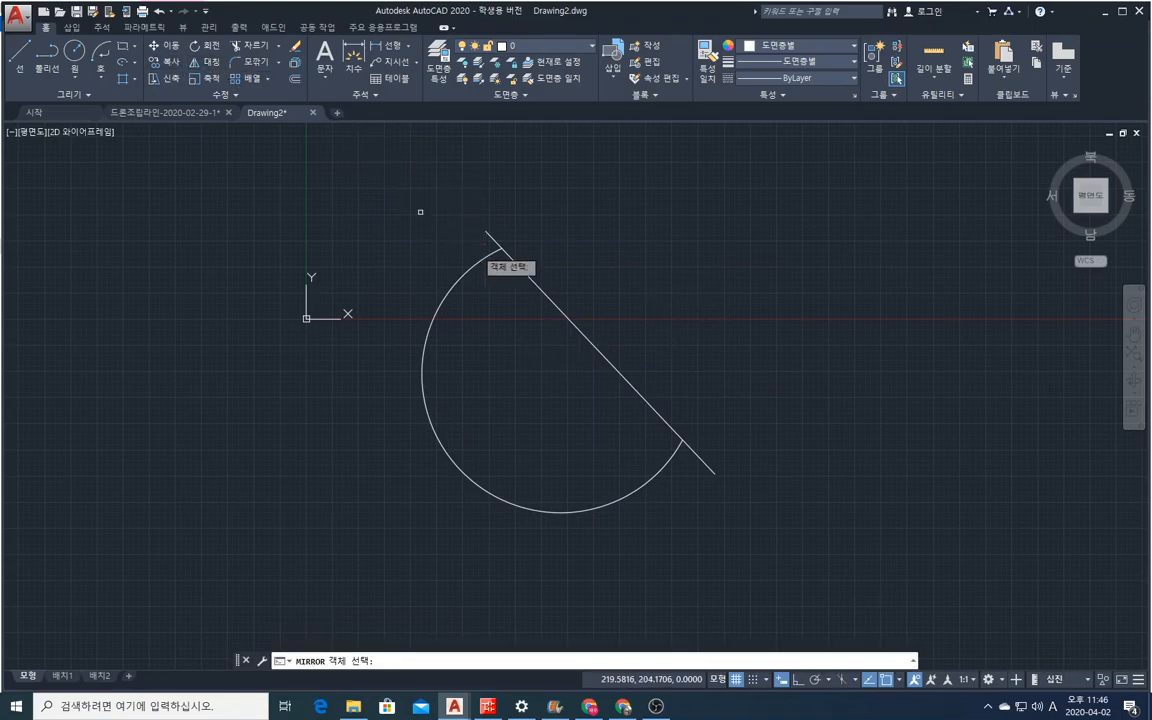
pyautogui.click(530, 278)
pyautogui.press('Return')
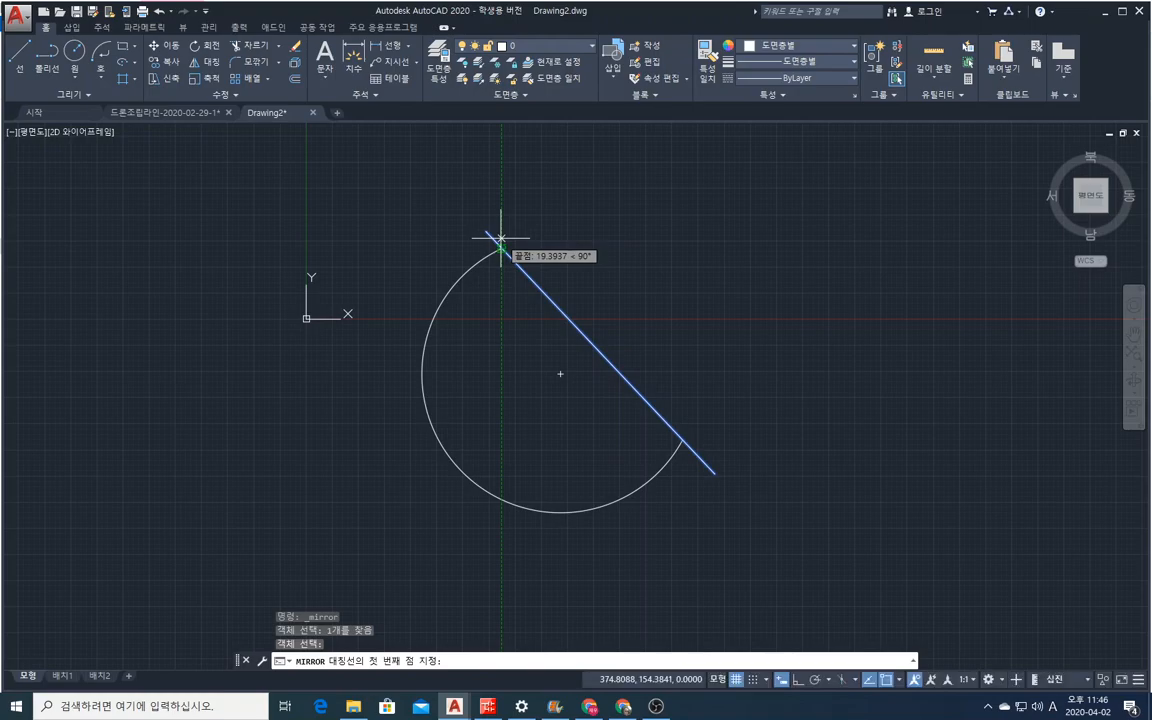
pyautogui.press('Escape')
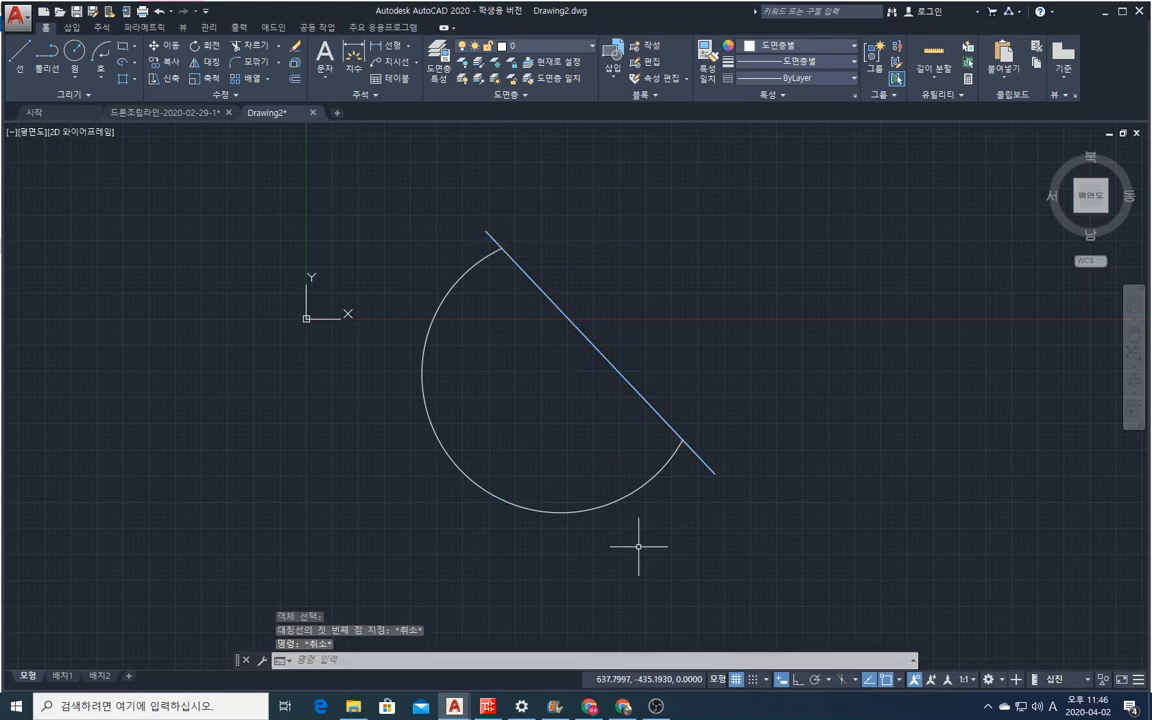
# Mirror the arc about an axis from its upper endpoint sloping gently down to the right, erasing the source object.
pyautogui.rightClick(492, 356)
pyautogui.click(530, 364)
pyautogui.click(498, 370)
pyautogui.click(410, 355)
pyautogui.press('Return')
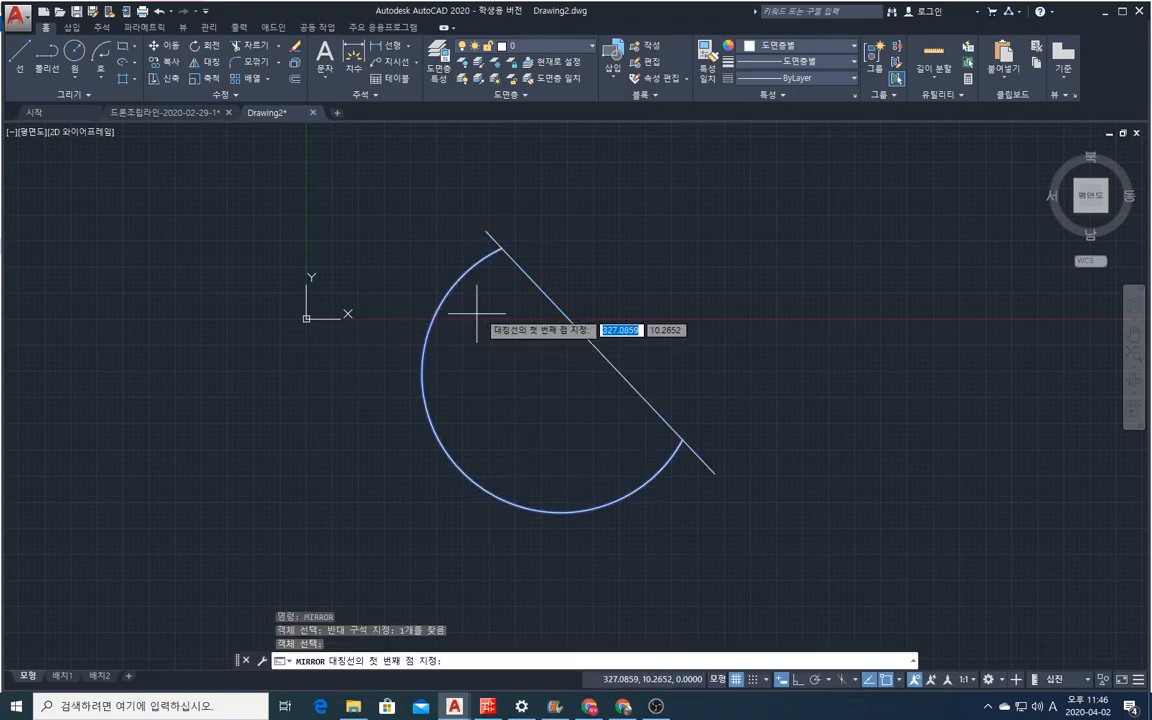
pyautogui.click(492, 247)
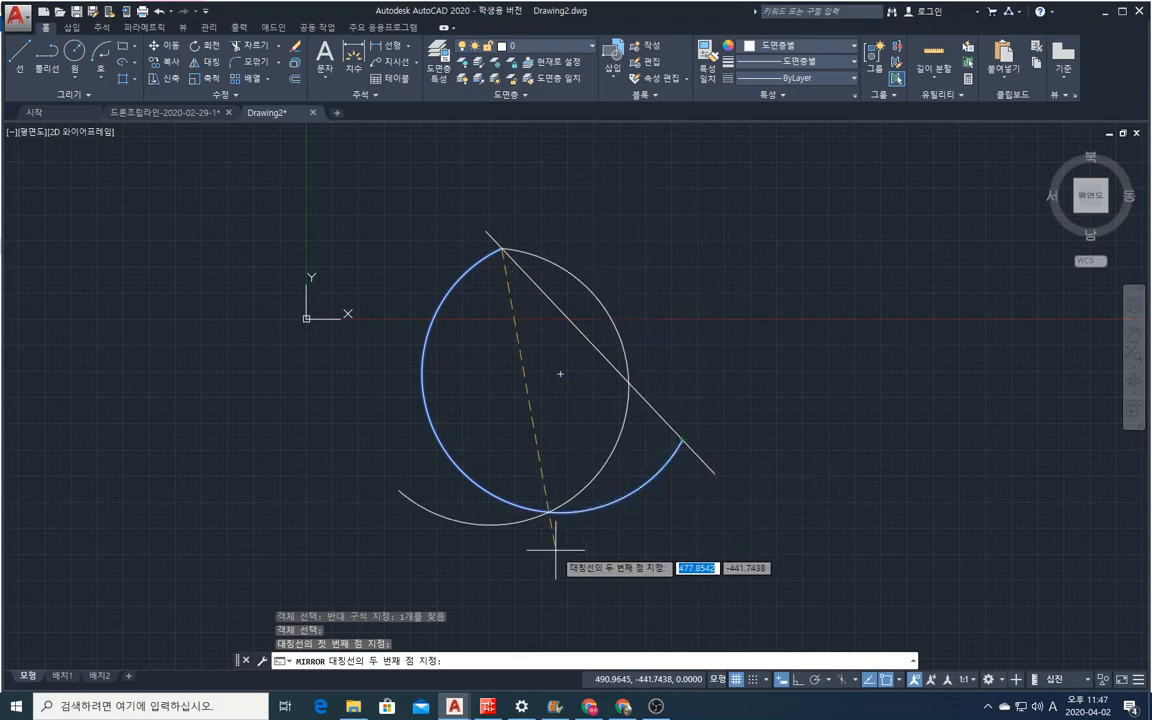
pyautogui.click(768, 363)
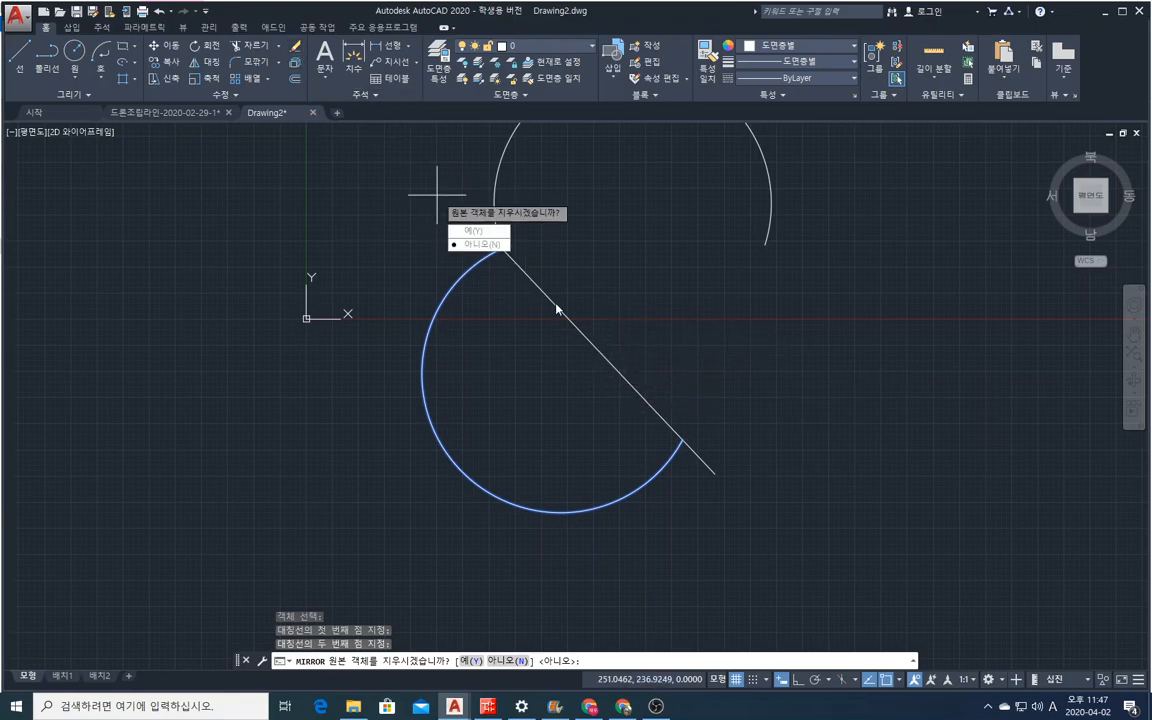
pyautogui.click(491, 236)
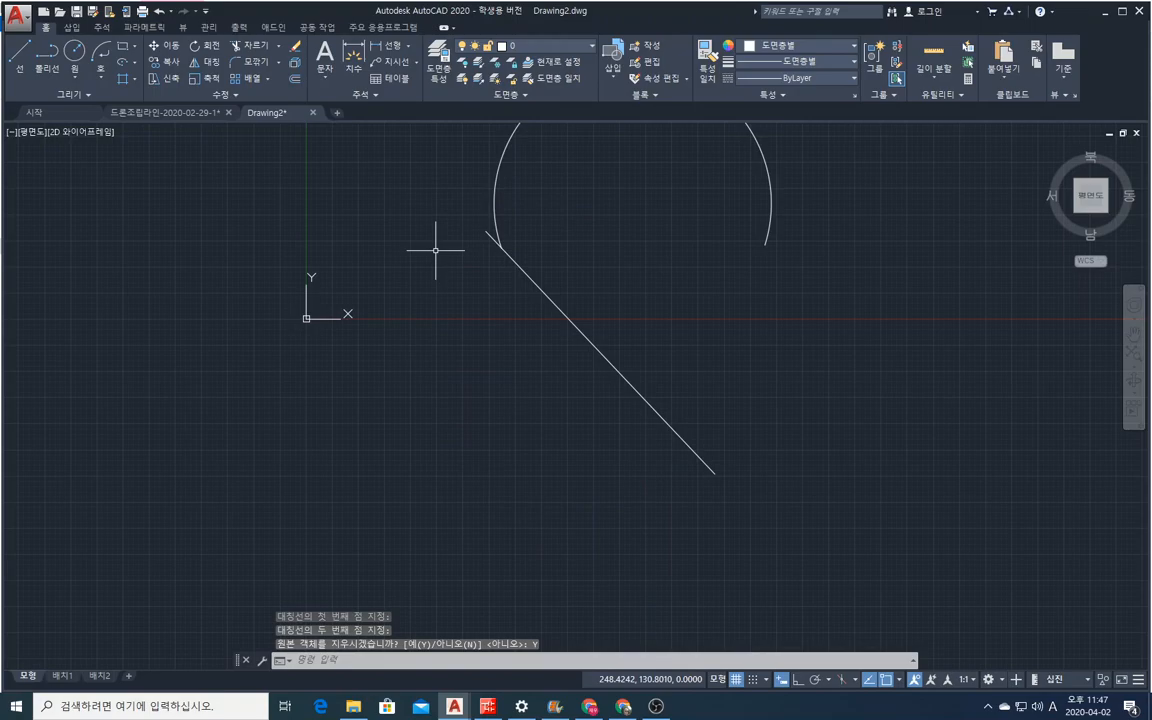
# Erase the mirrored arc and the diagonal line with one crossing selection.
pyautogui.click(297, 48)
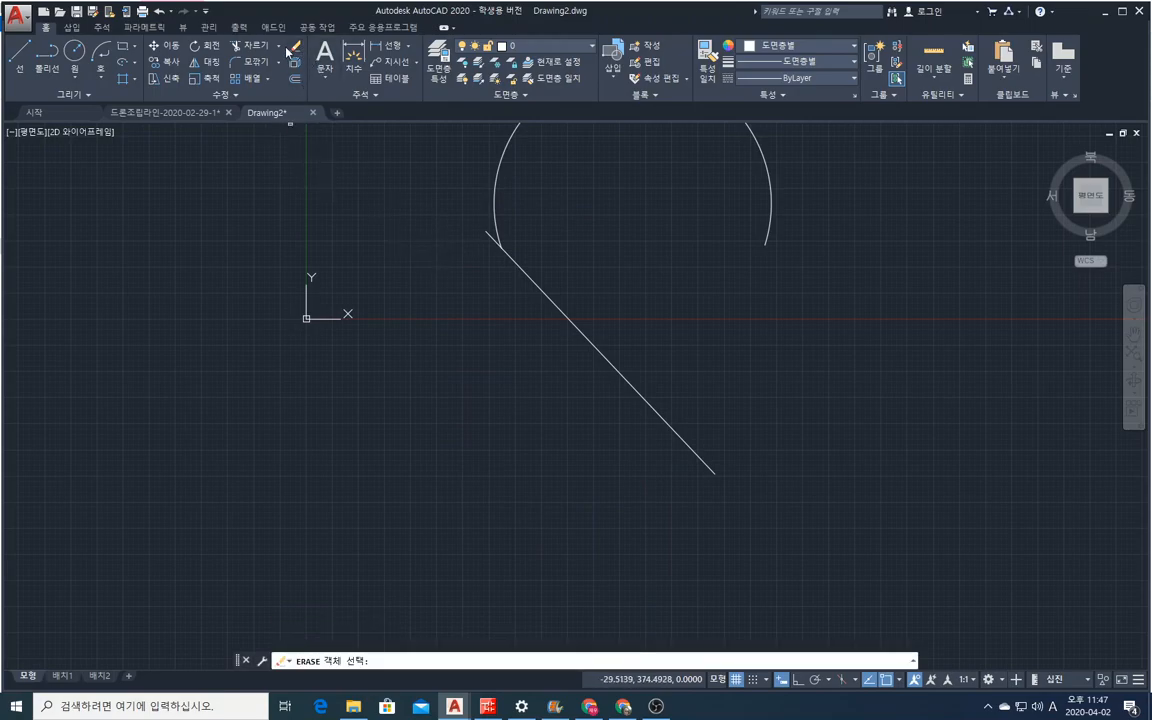
pyautogui.click(608, 358)
pyautogui.click(445, 221)
pyautogui.press('Return')
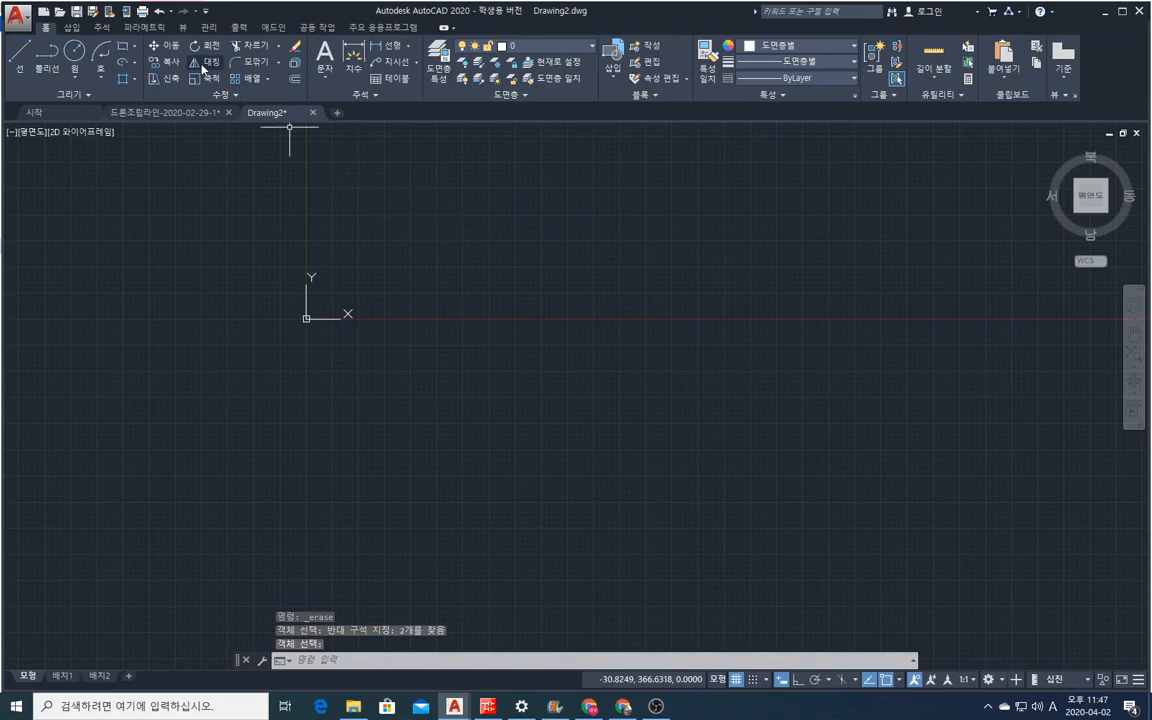
# Open the help page for the Chamfer command.
pyautogui.click(278, 62)
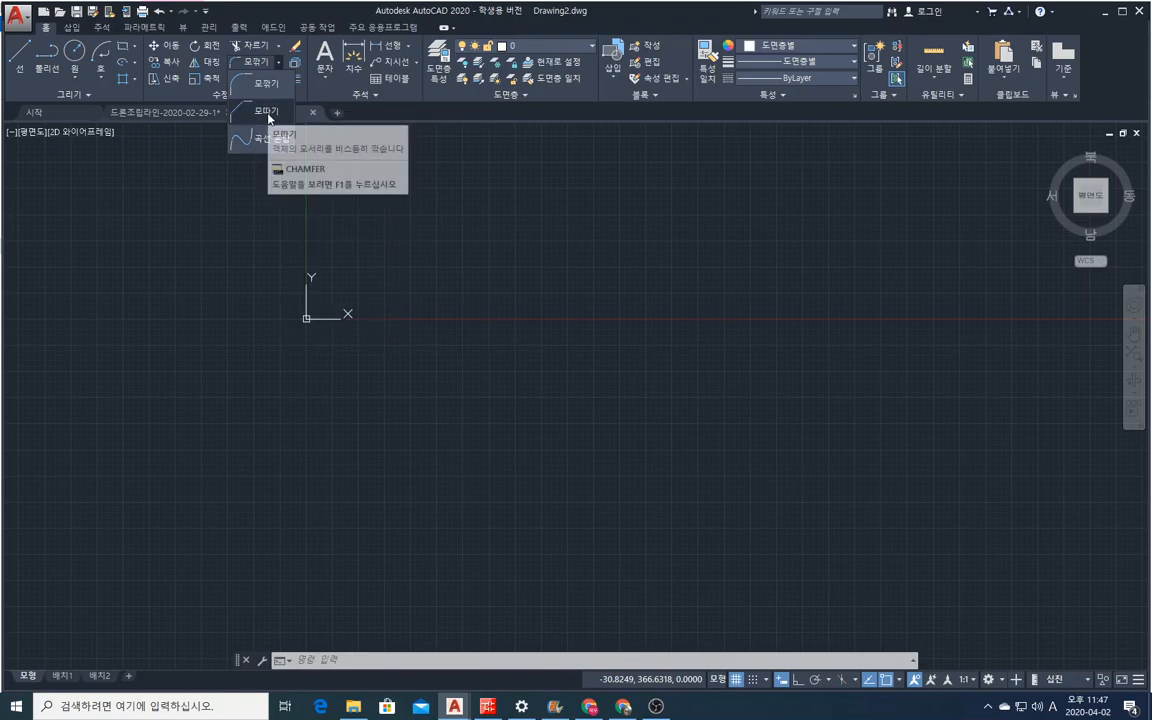
pyautogui.press('F1')
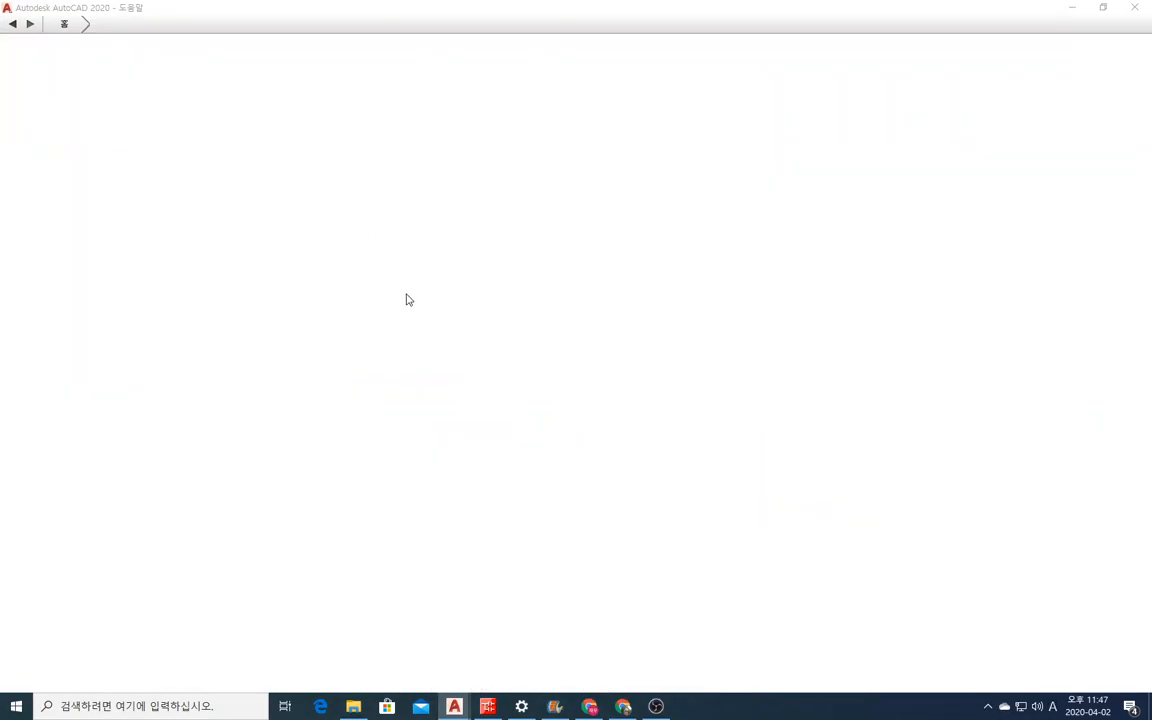
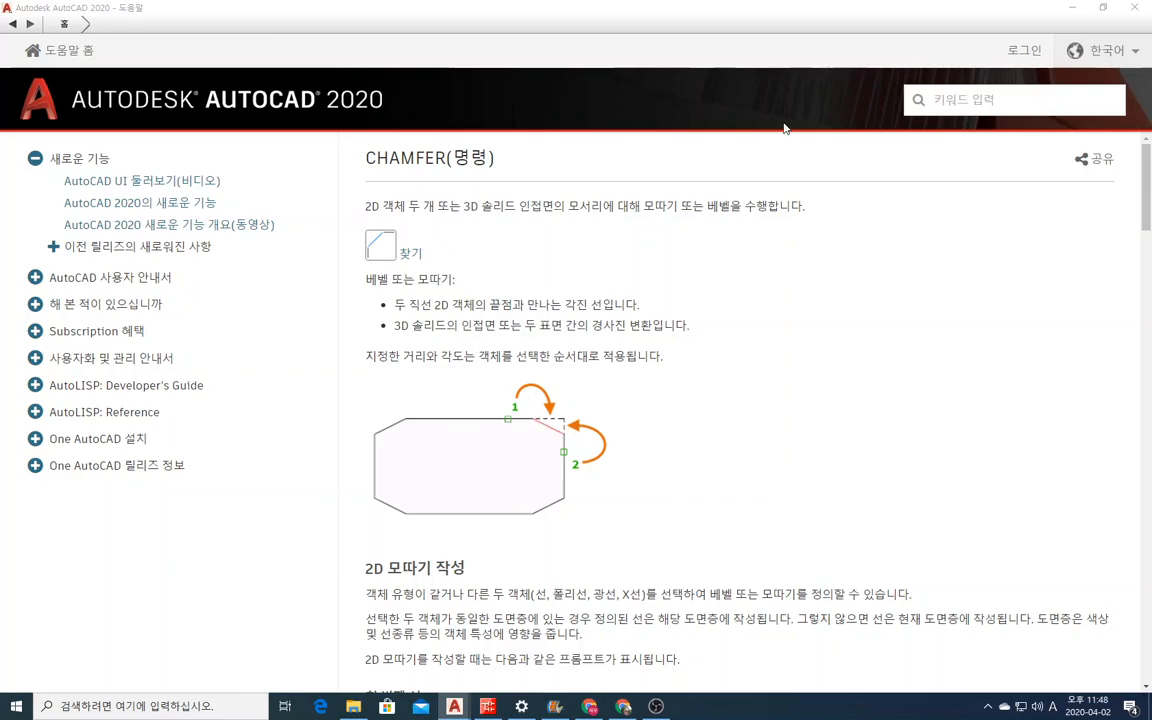
# Close the Chamfer help page and return to the drawing.
pyautogui.click(1135, 8)
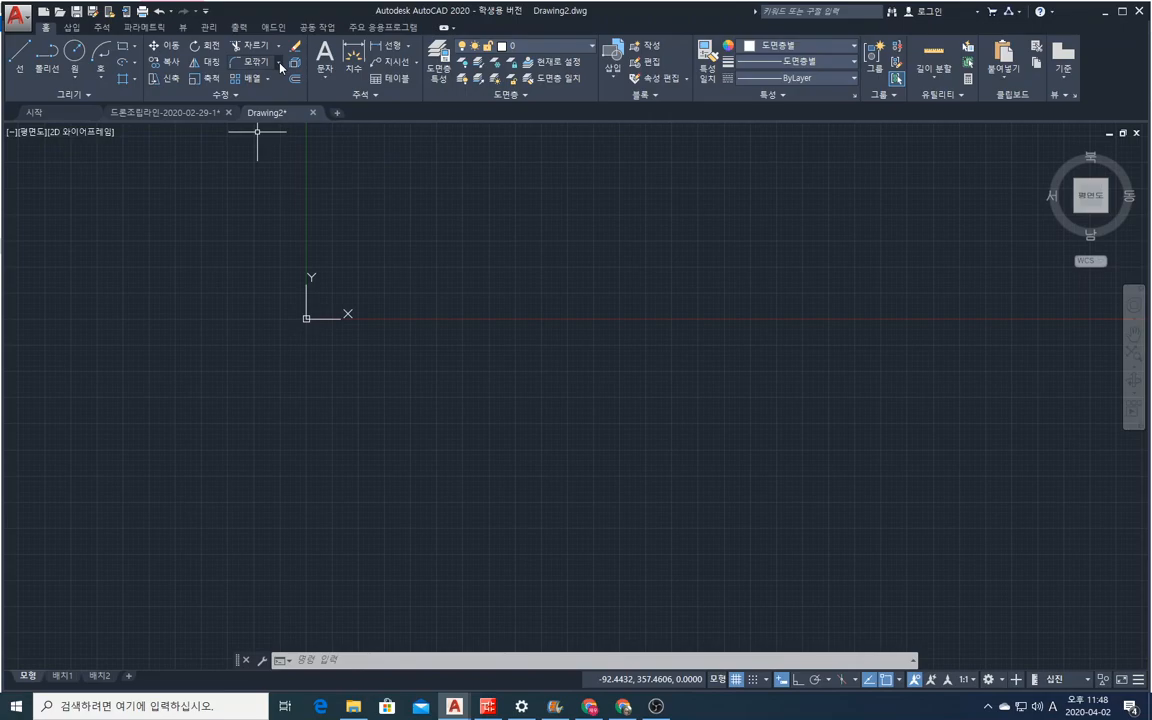
pyautogui.click(19, 52)
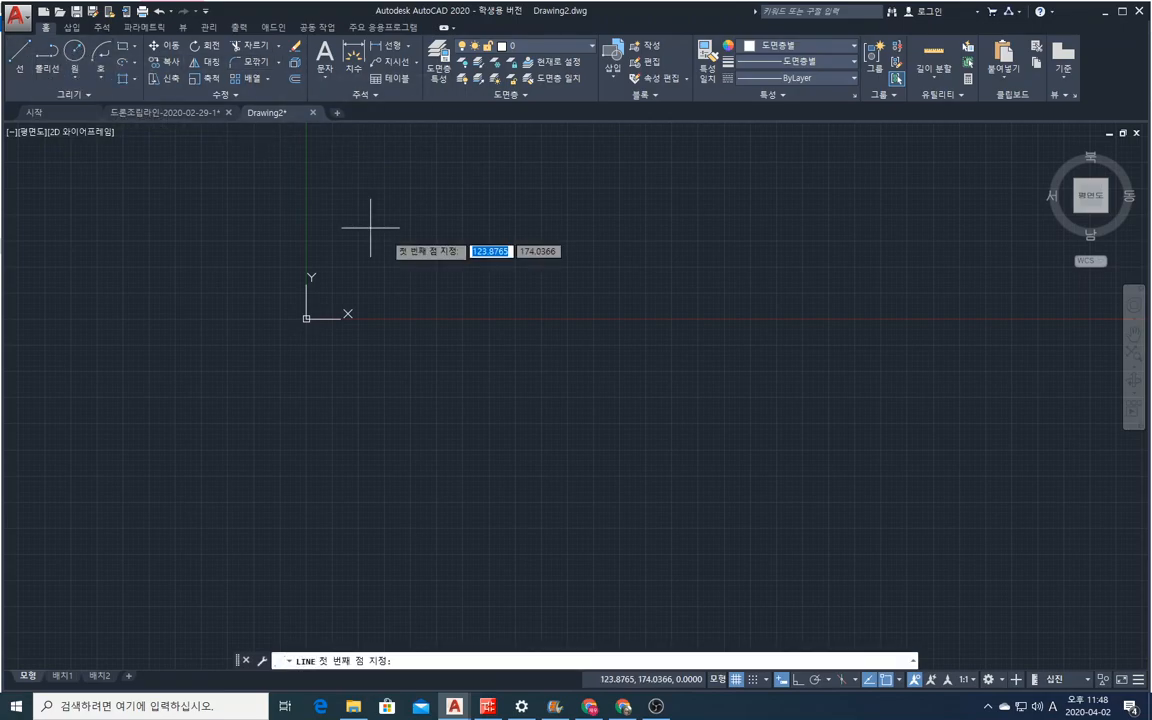
pyautogui.click(411, 244)
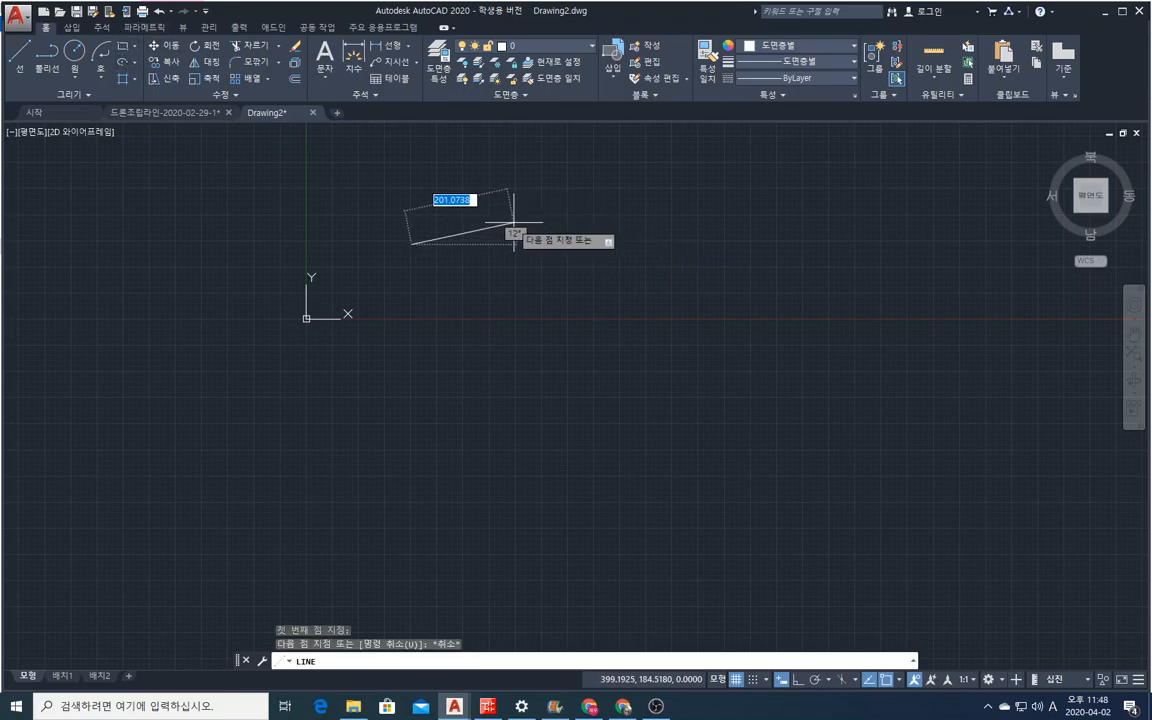
pyautogui.press('Escape')
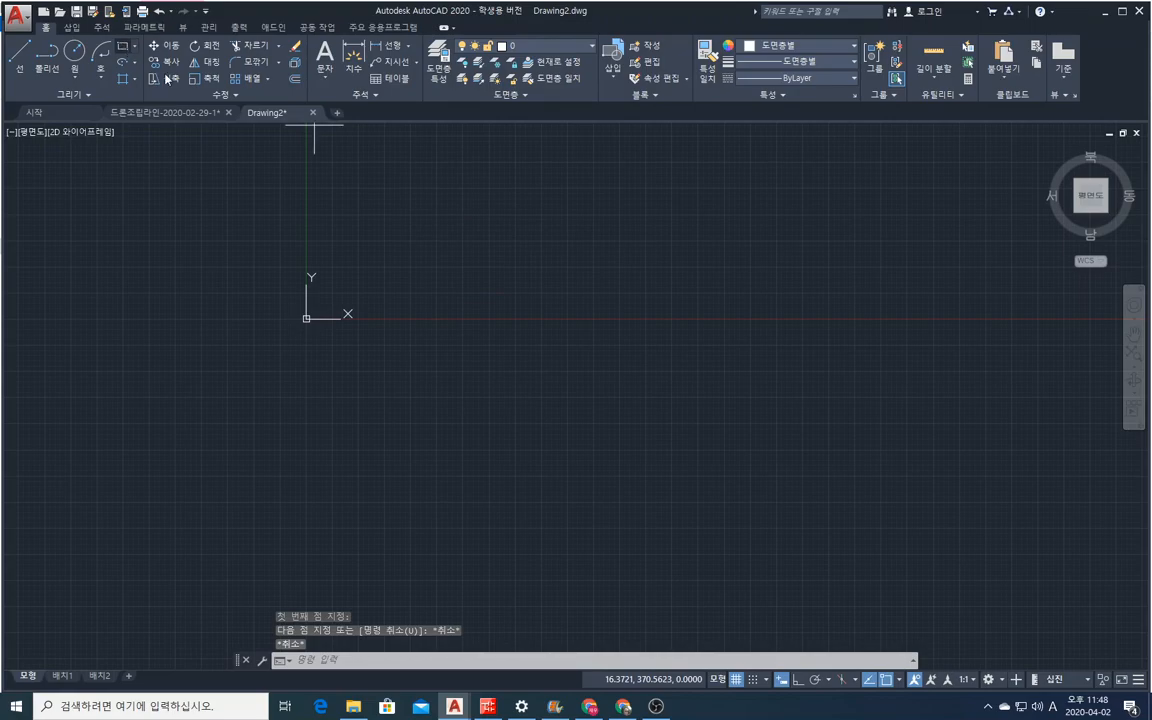
# Draw a horizontal rectangle about 182 units high below the X axis, to the right of the origin.
pyautogui.click(122, 46)
pyautogui.click(610, 377)
pyautogui.click(834, 472)
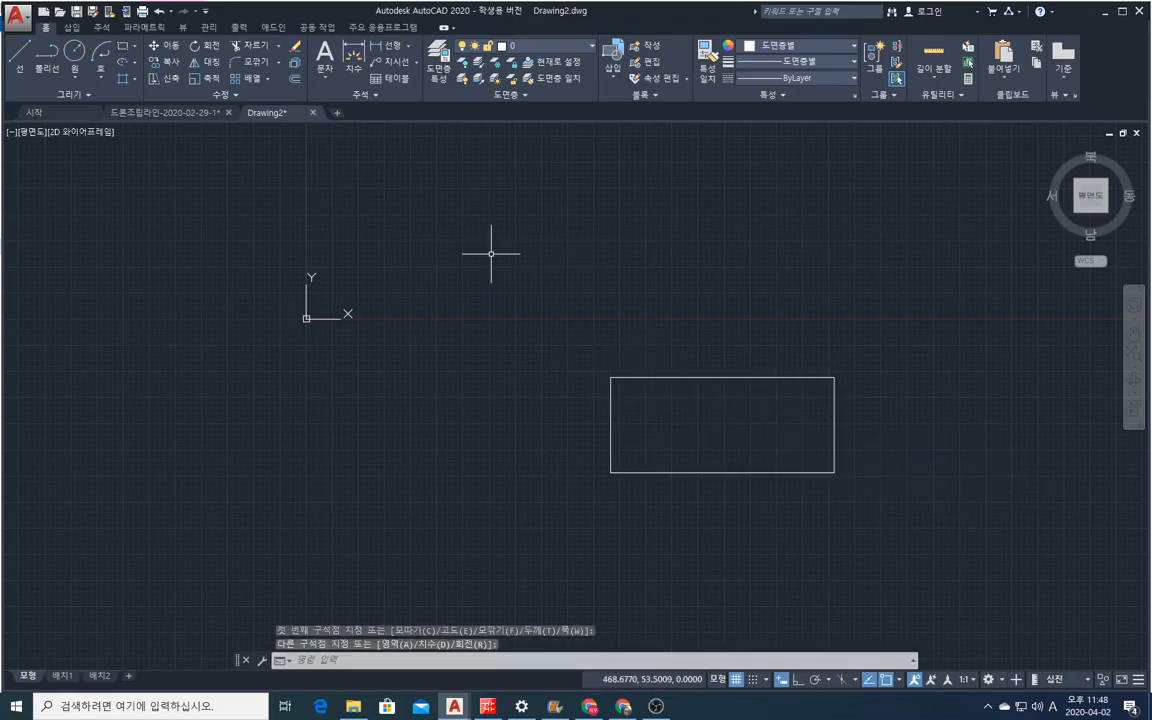
# Try to fillet the rectangle's upper-right corner with the current radius setting.
pyautogui.click(248, 65)
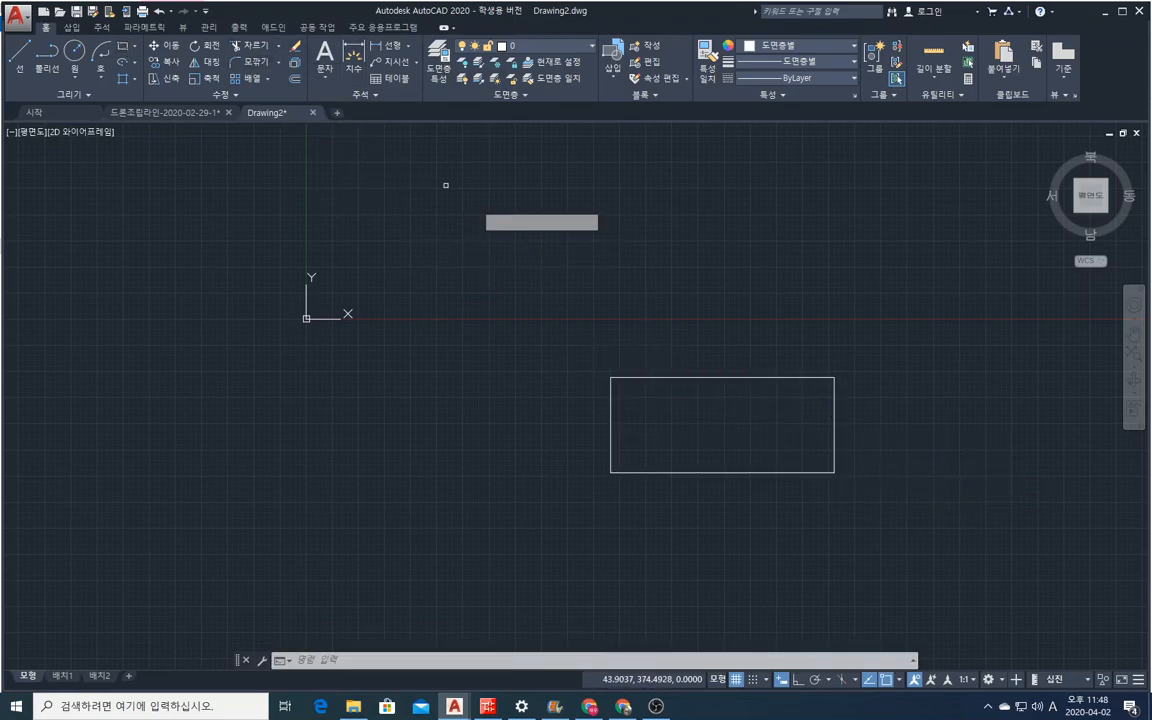
pyautogui.click(798, 378)
pyautogui.click(832, 422)
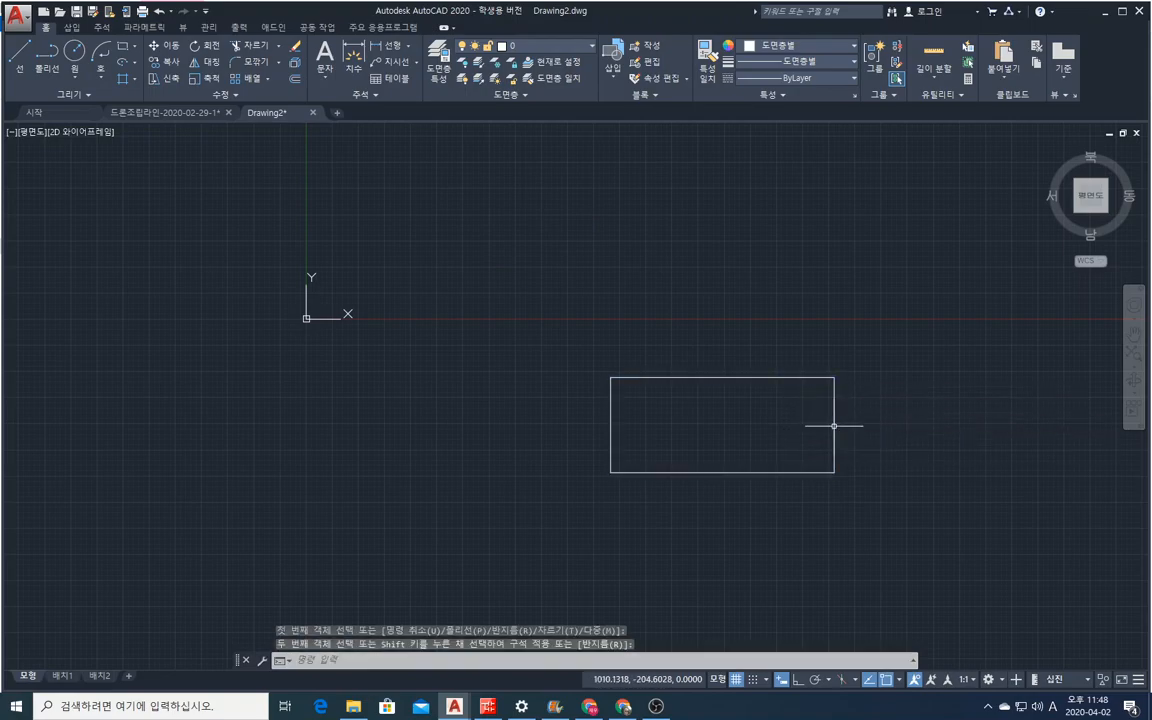
pyautogui.press('Escape')
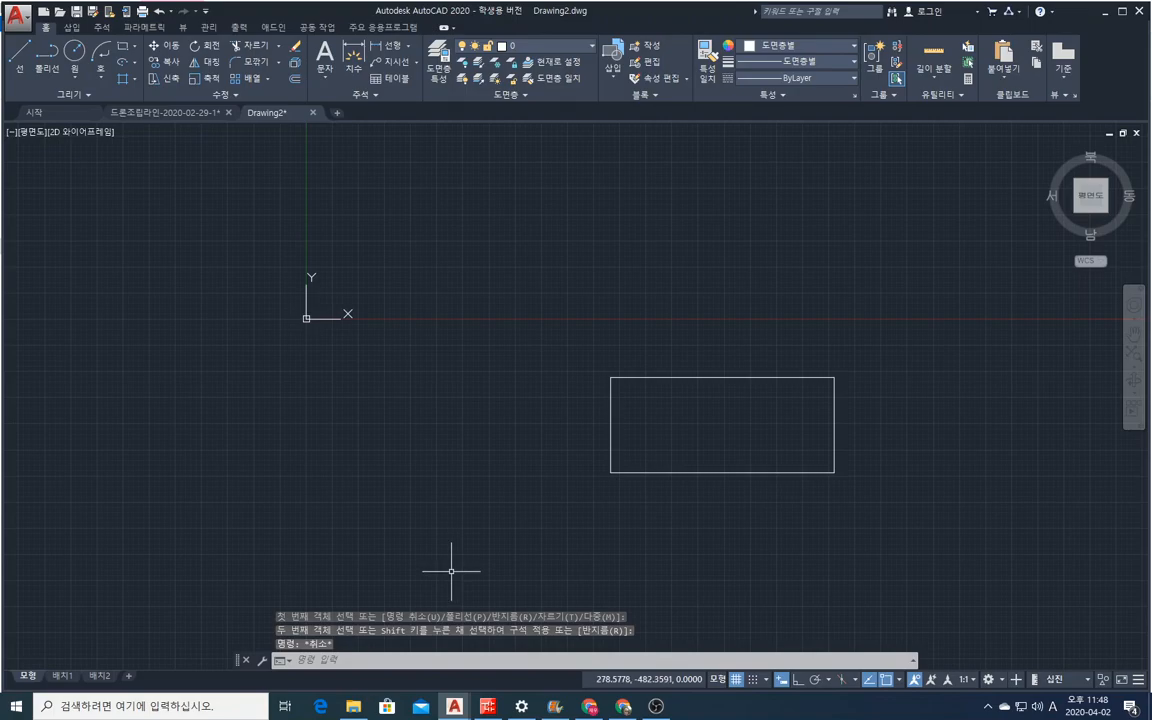
pyautogui.rightClick(700, 449)
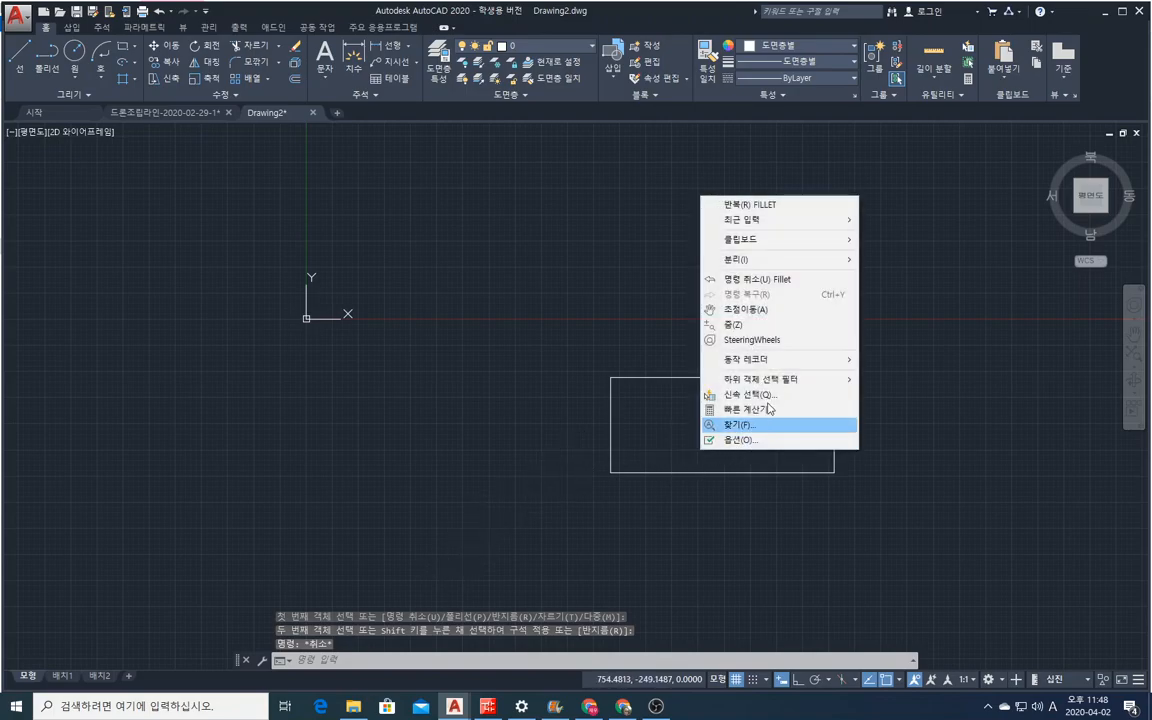
pyautogui.click(770, 204)
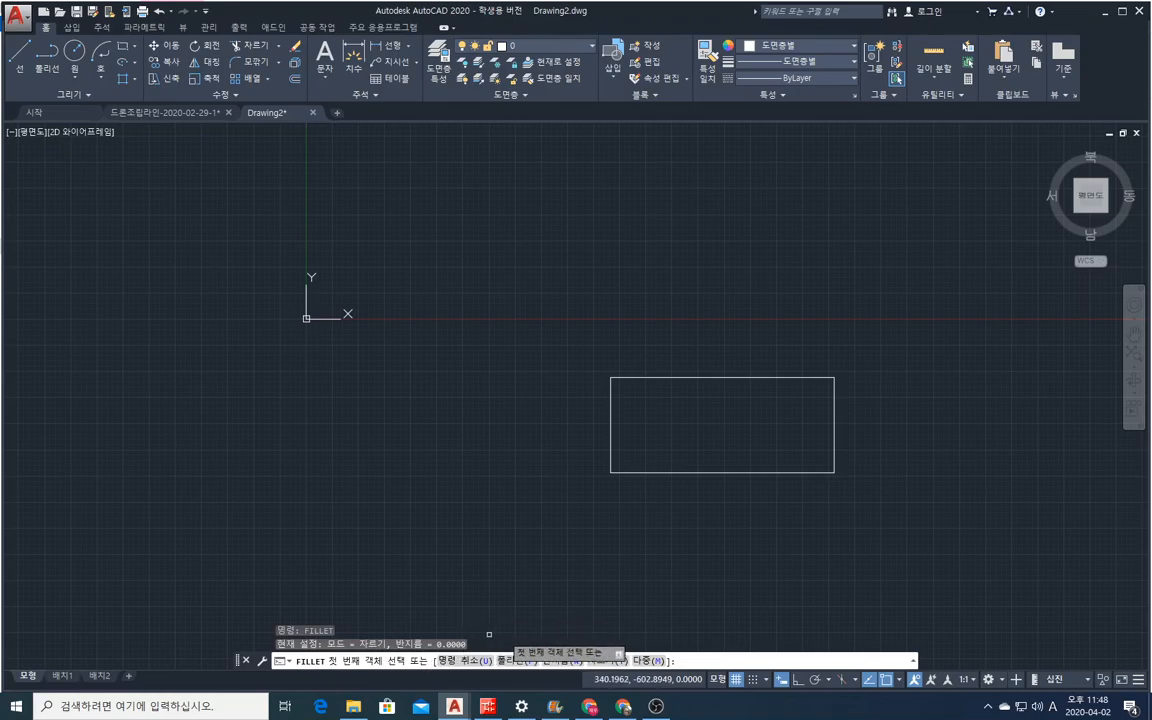
pyautogui.press('Escape')
# Fillet the rectangle's upper-right corner between its top and right edges with a radius of 10.
pyautogui.rightClick(498, 297)
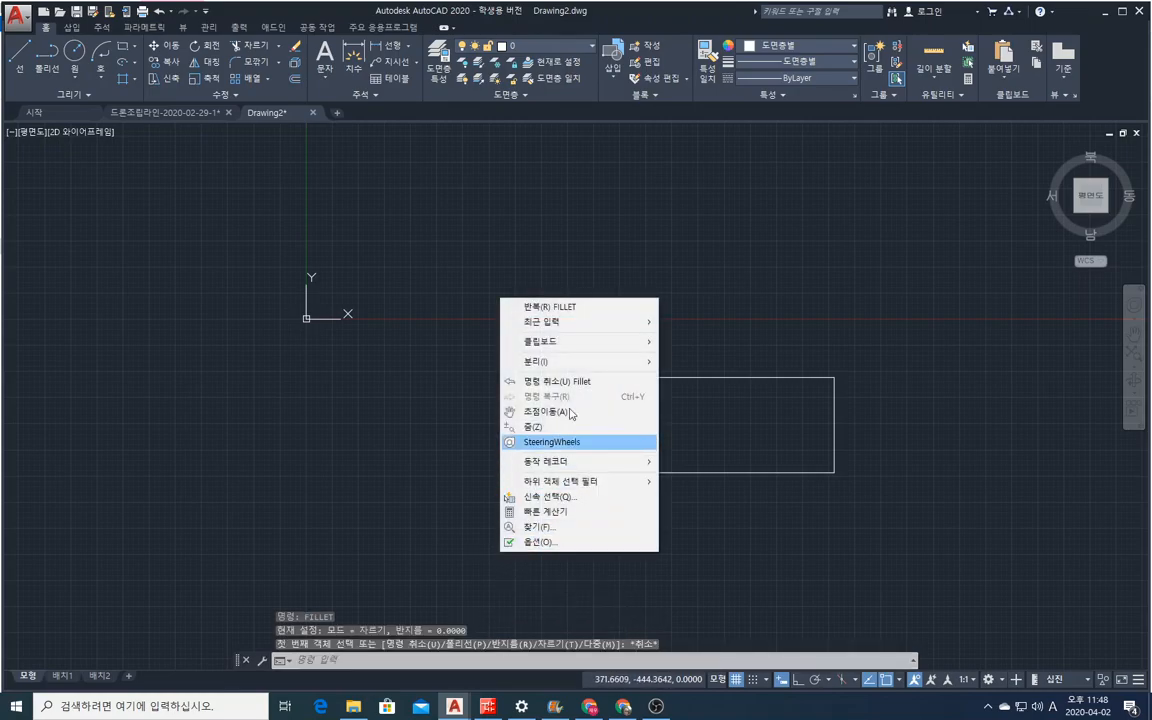
pyautogui.click(545, 304)
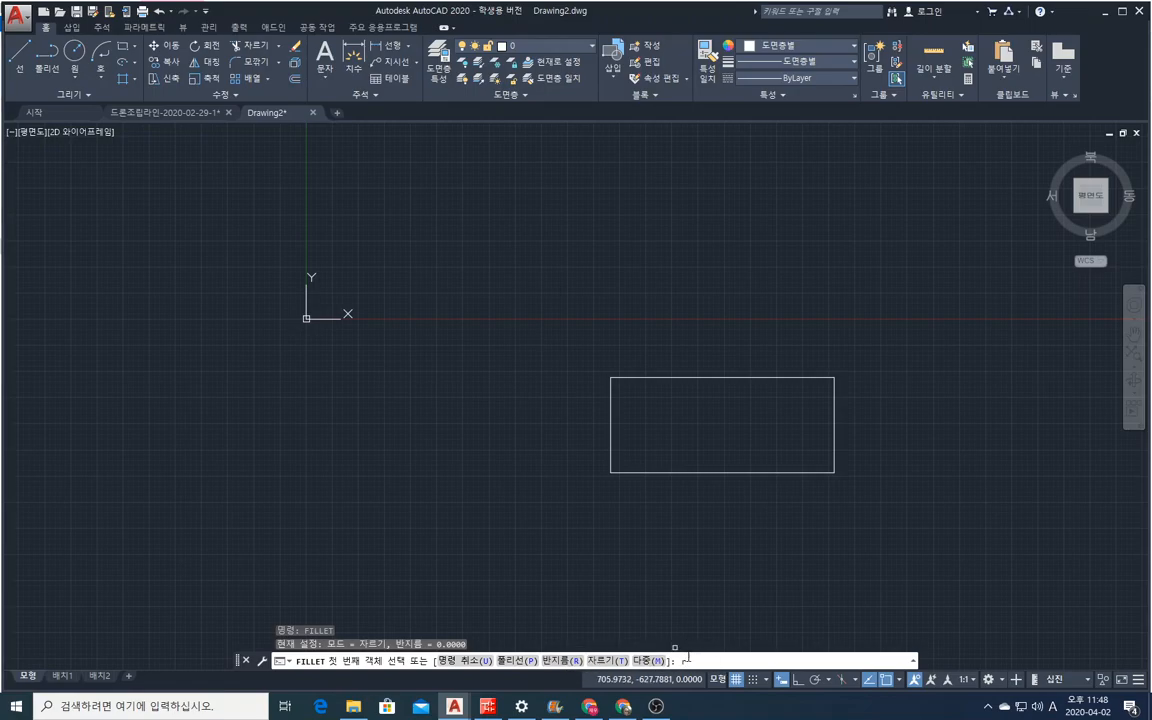
pyautogui.write('r')
pyautogui.press('Return')
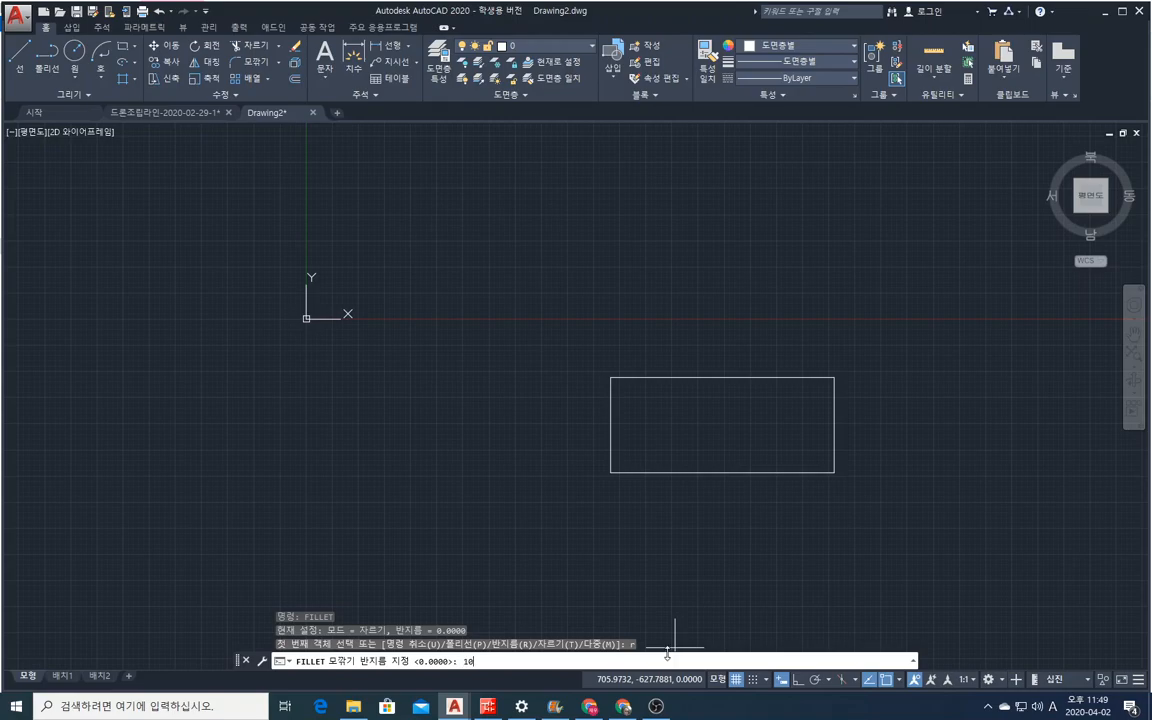
pyautogui.write('10')
pyautogui.press('Return')
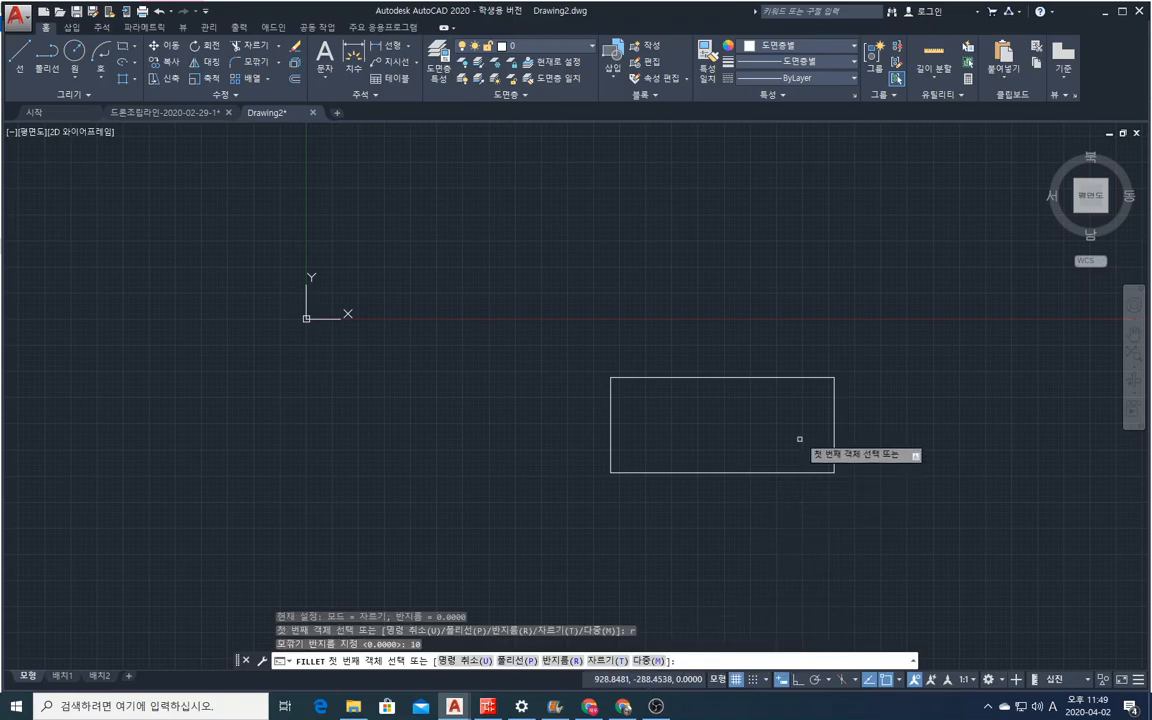
pyautogui.click(790, 377)
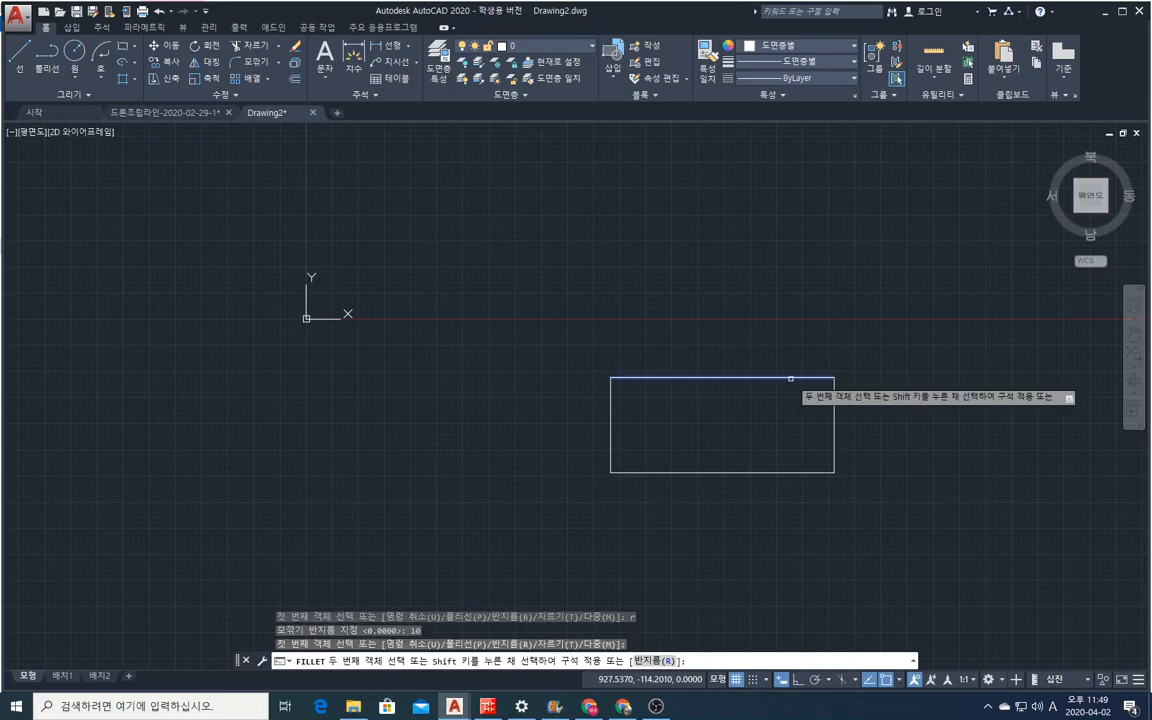
pyautogui.click(832, 421)
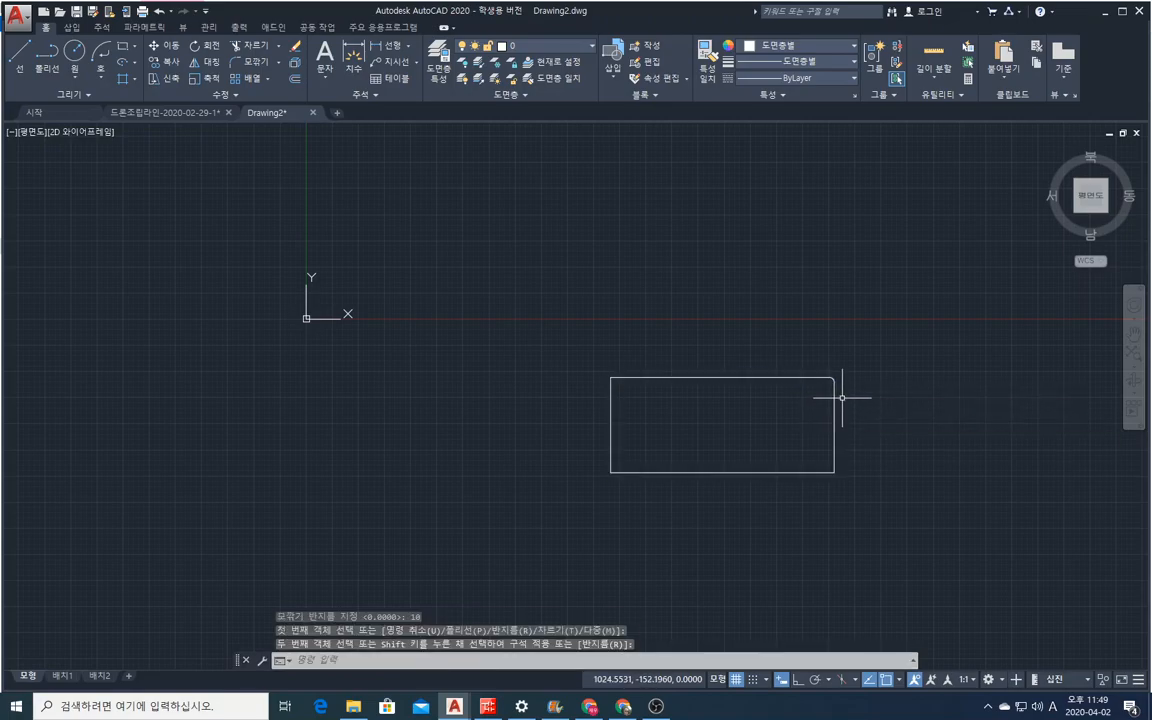
pyautogui.scroll(5, 842, 392)
pyautogui.scroll(-5, 809, 396)
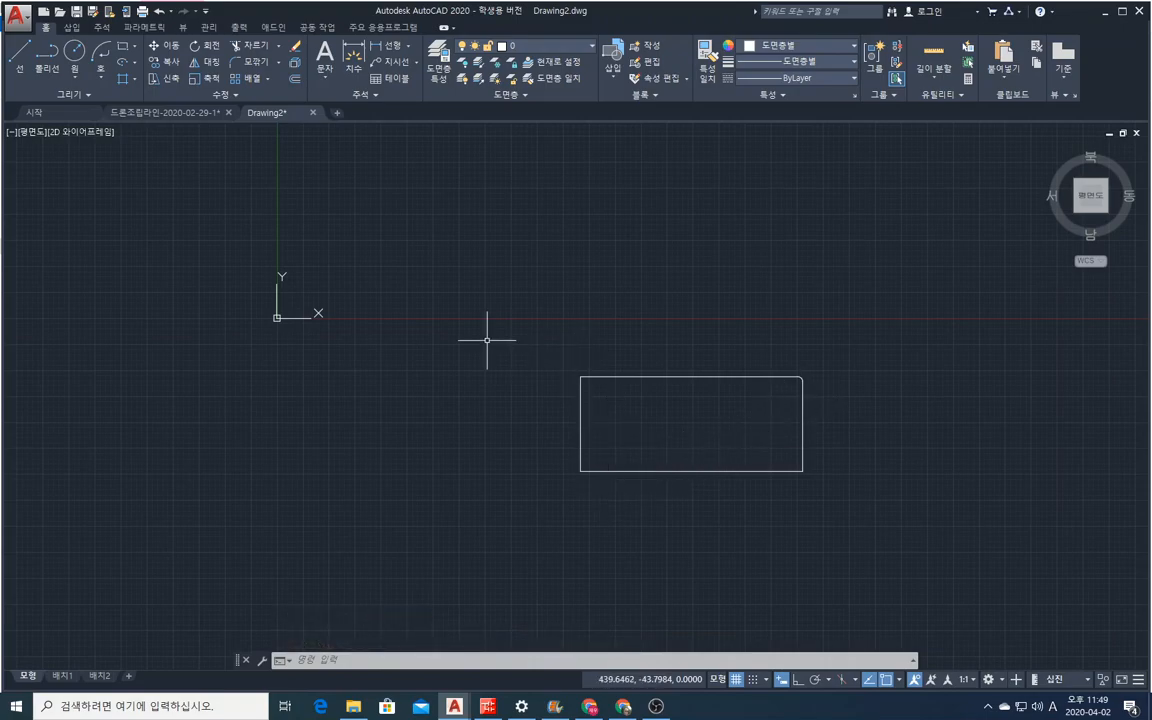
# Dimension the rectangle's left edge, placing the dimension line outside to its left.
pyautogui.click(353, 60)
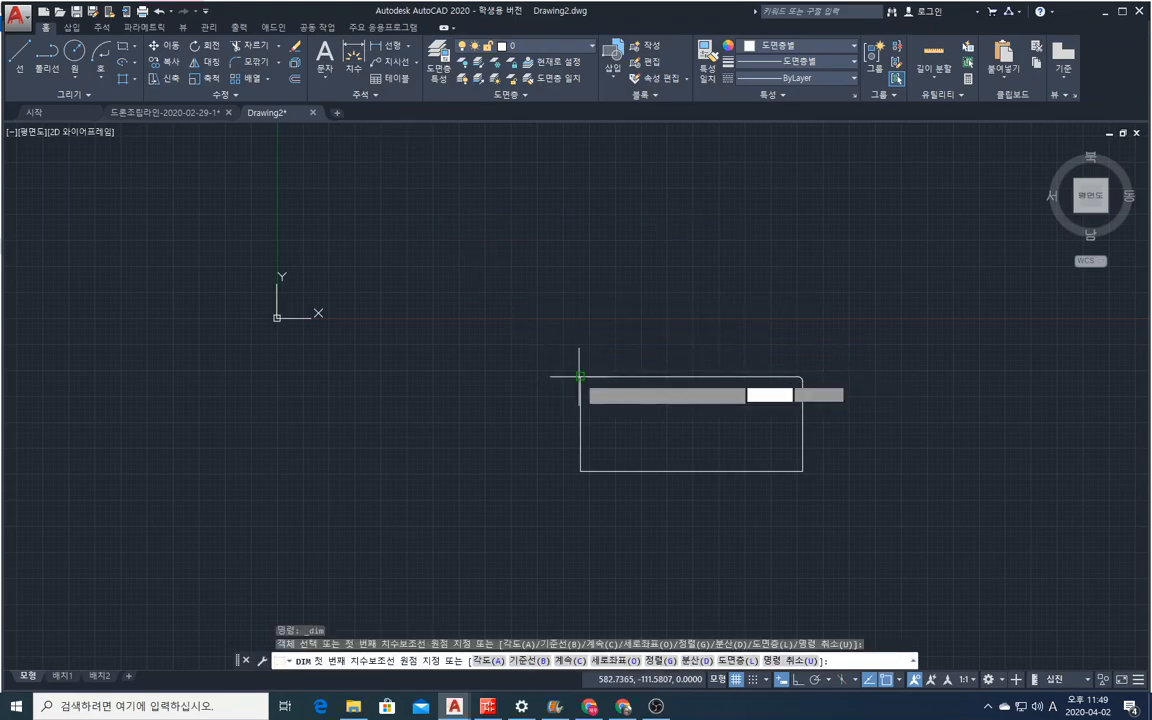
pyautogui.click(580, 377)
pyautogui.click(581, 470)
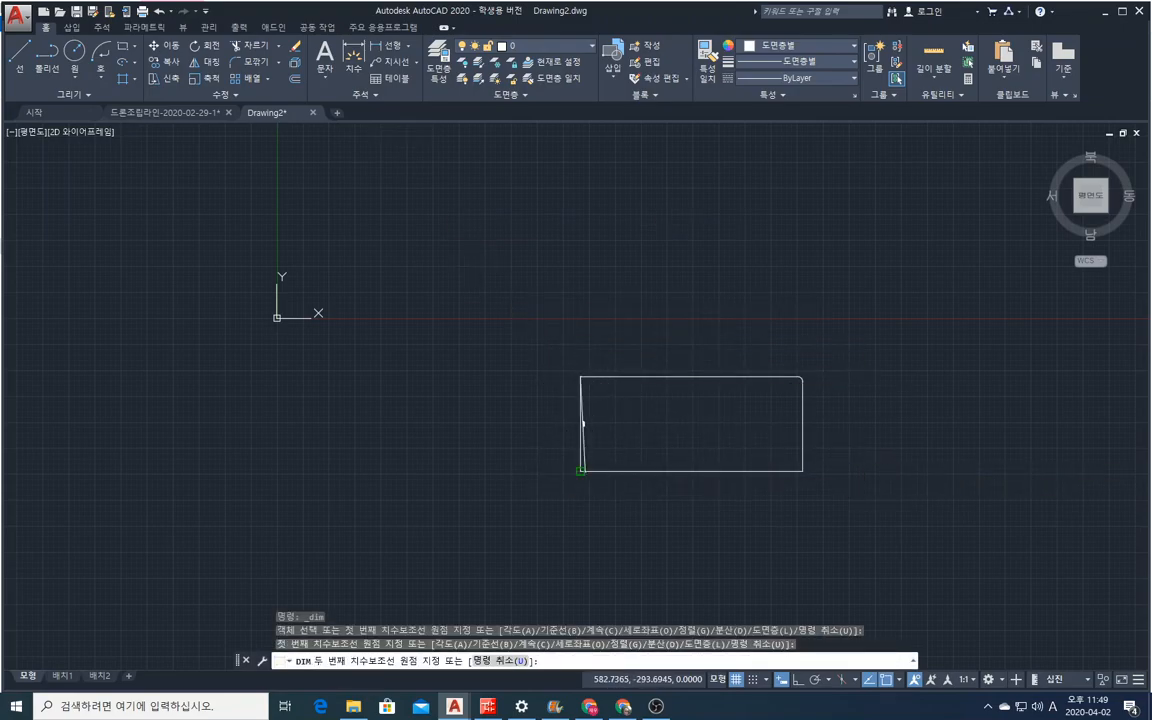
pyautogui.click(510, 422)
pyautogui.scroll(6, 500, 425)
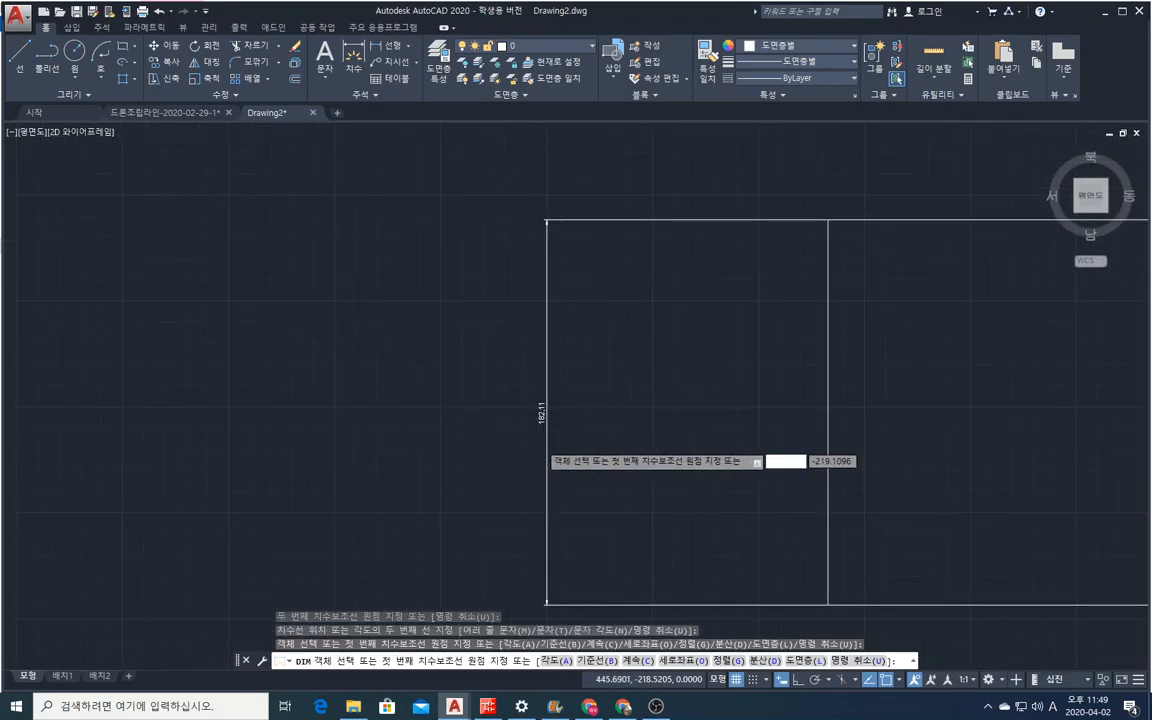
pyautogui.scroll(4, 537, 445)
pyautogui.scroll(-10, 540, 430)
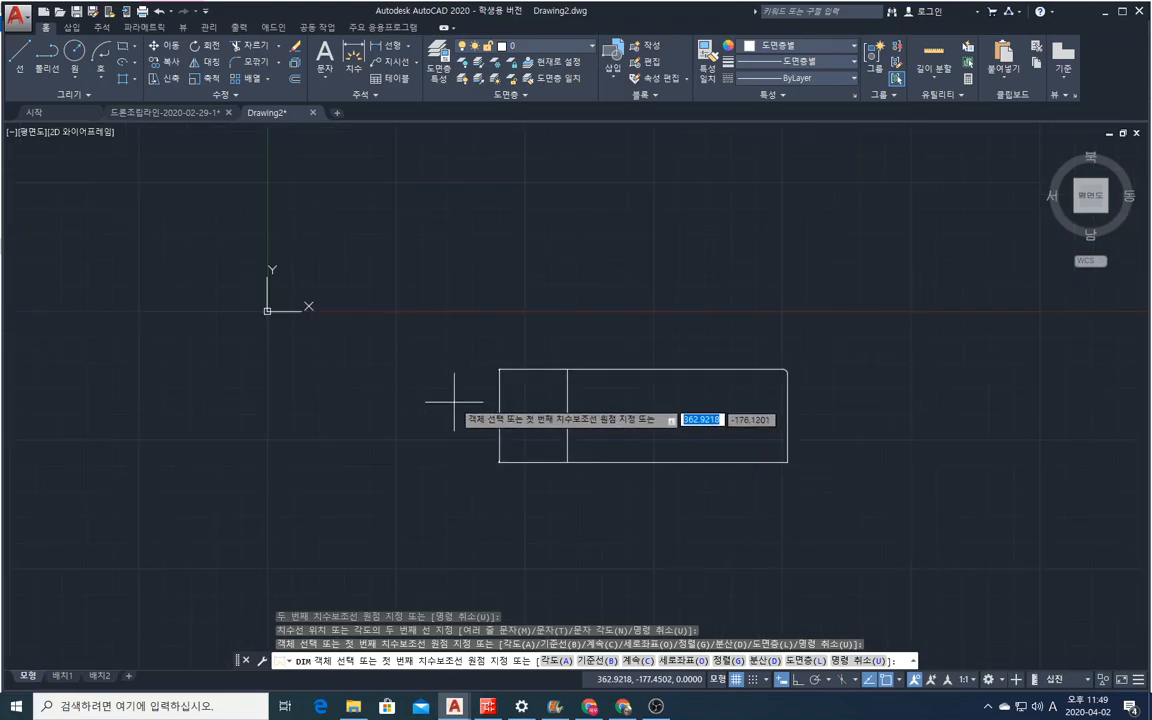
# Erase the vertical dimension beside the rectangle with a crossing selection.
pyautogui.click(295, 47)
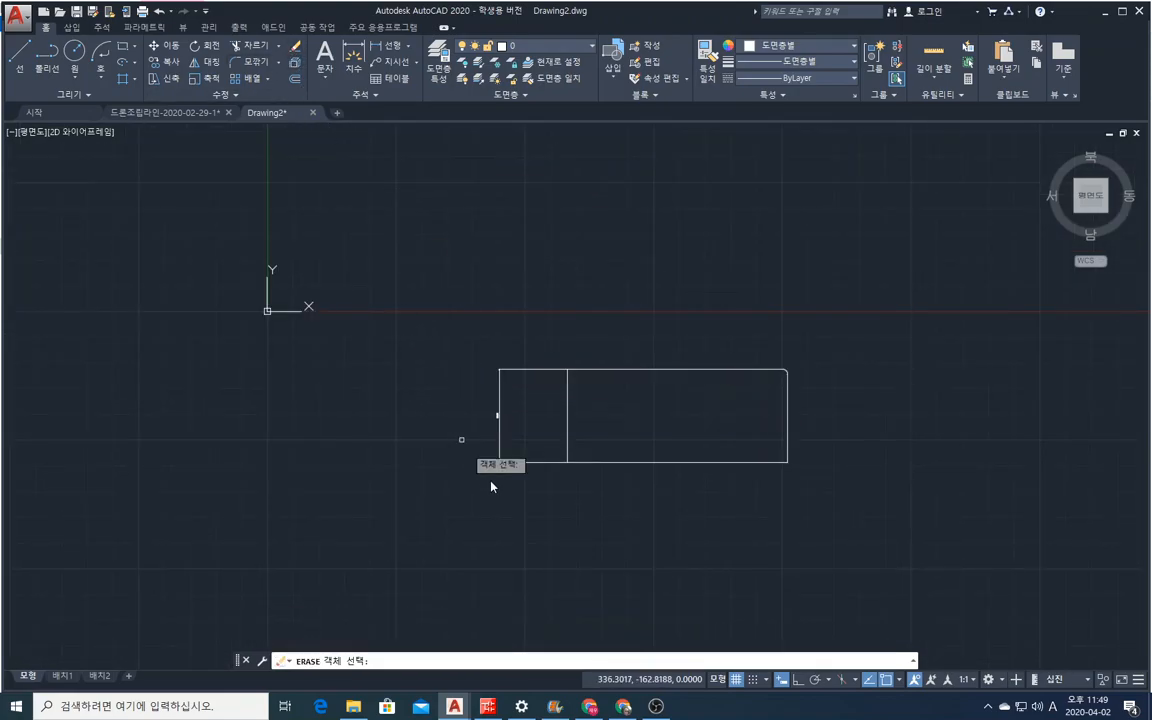
pyautogui.click(536, 500)
pyautogui.click(440, 313)
pyautogui.press('Return')
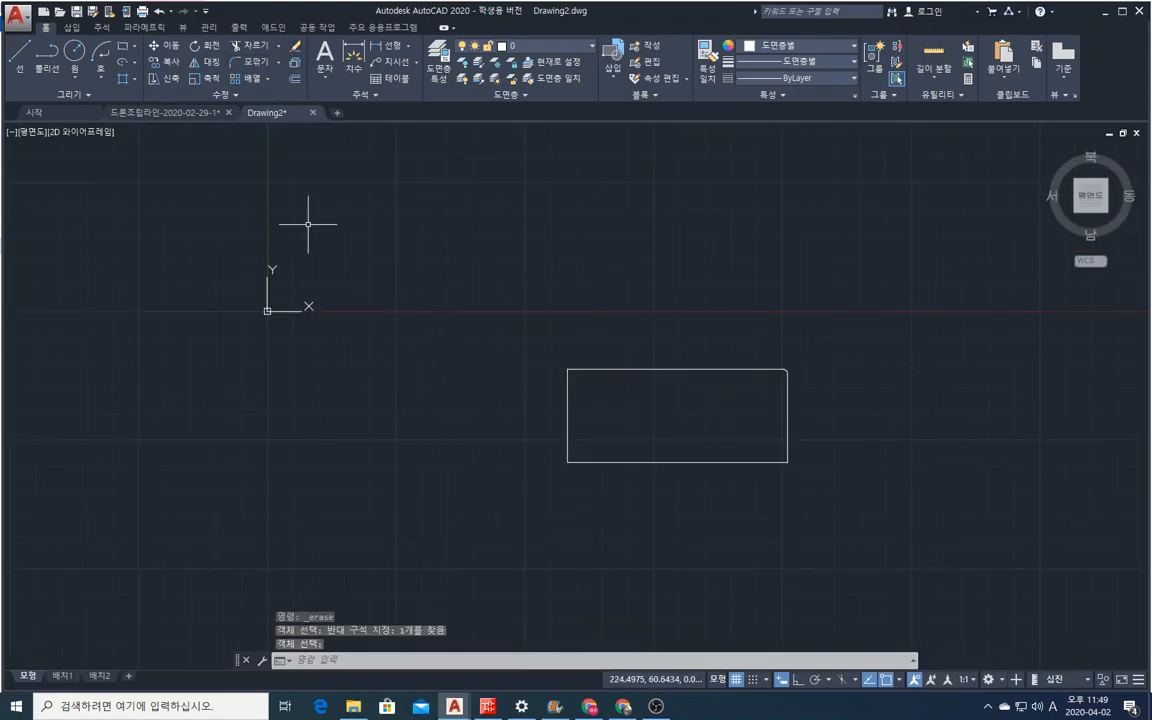
# Fillet the rectangle's lower-right corner between its bottom and right edges with a radius of 50.
pyautogui.click(246, 63)
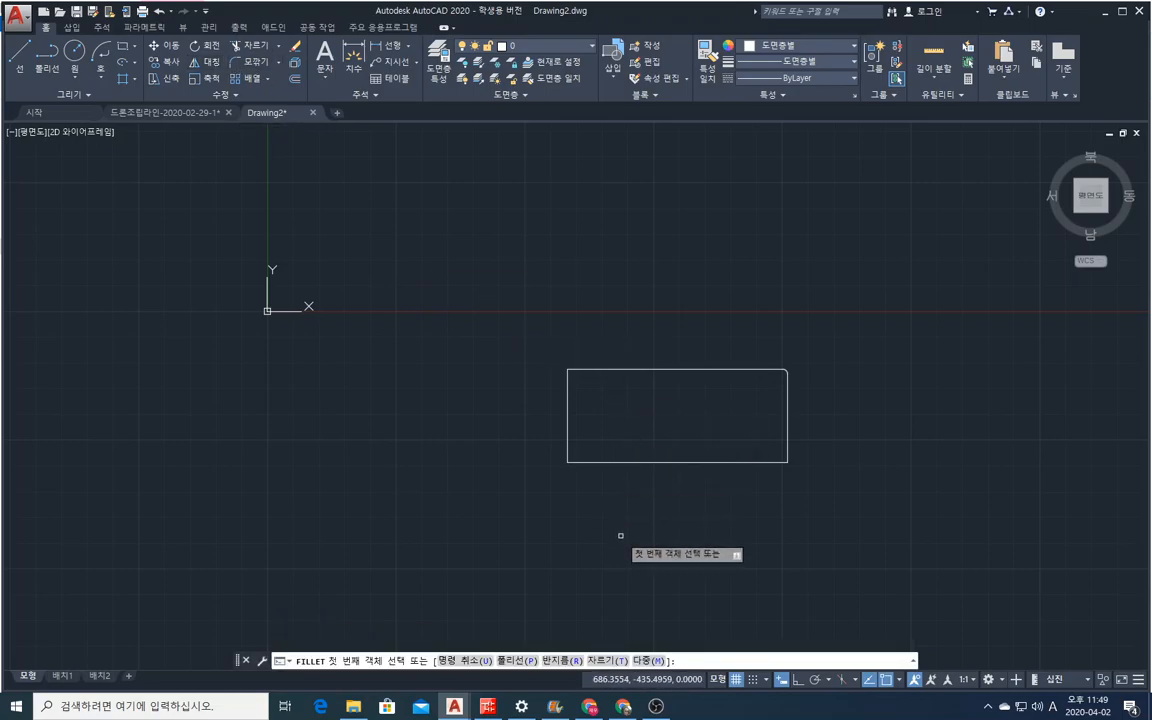
pyautogui.write('r')
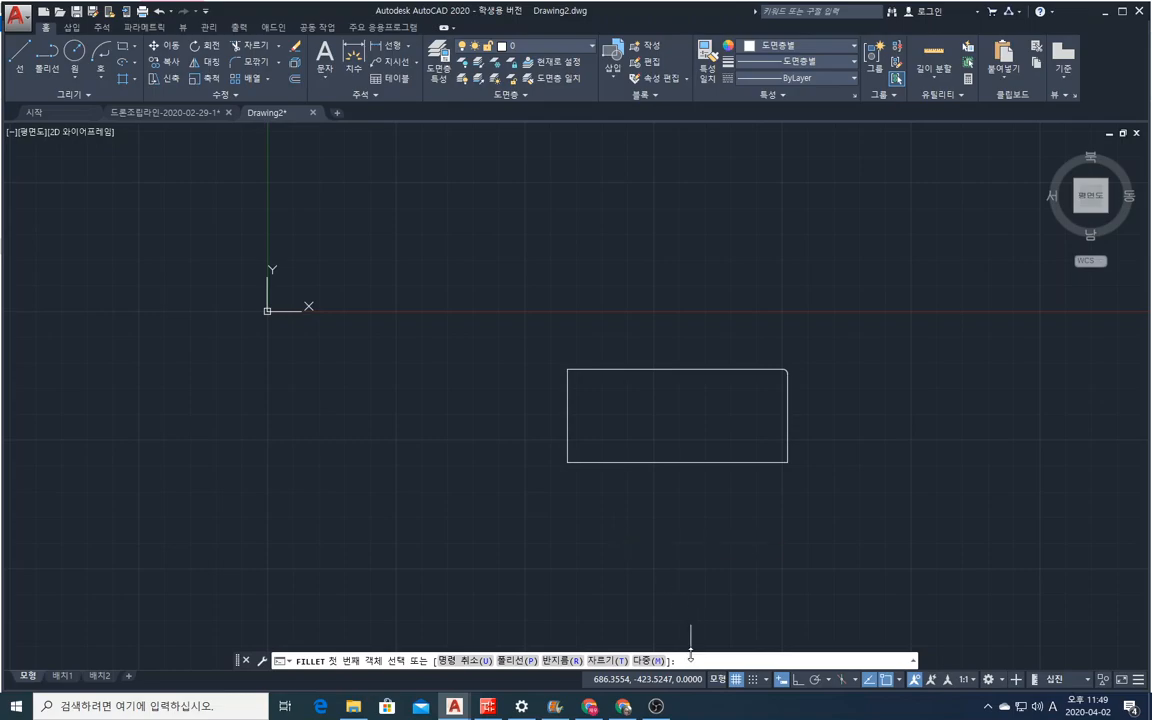
pyautogui.press('Return')
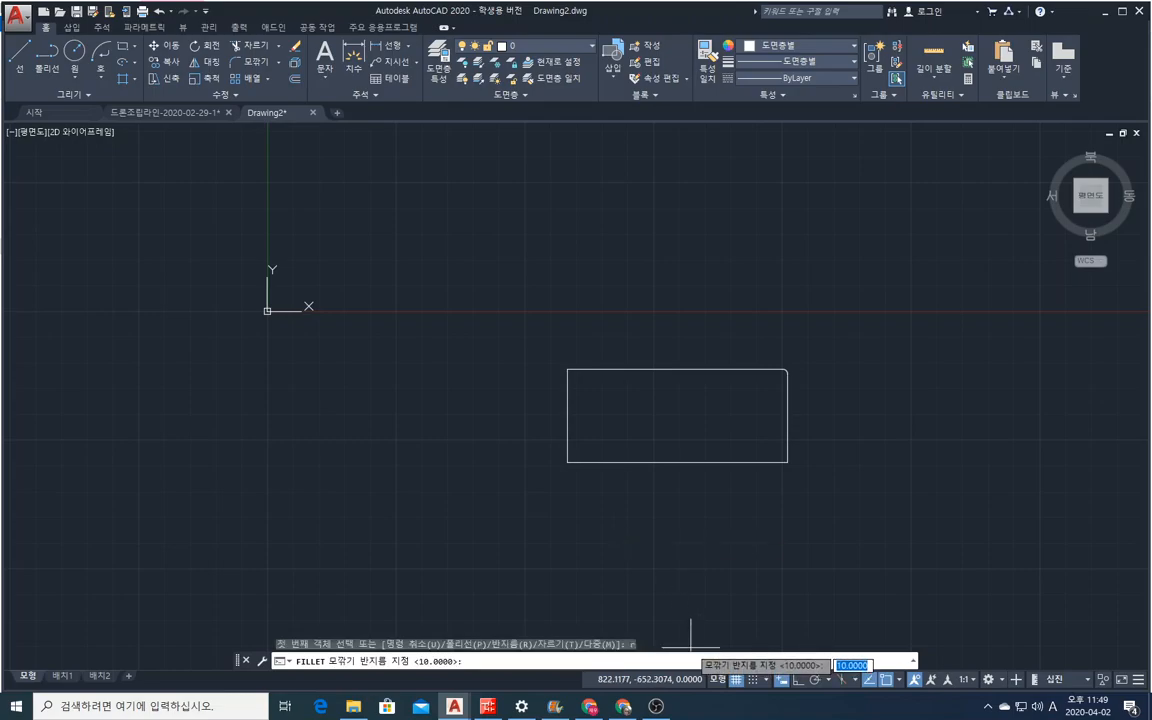
pyautogui.write('5')
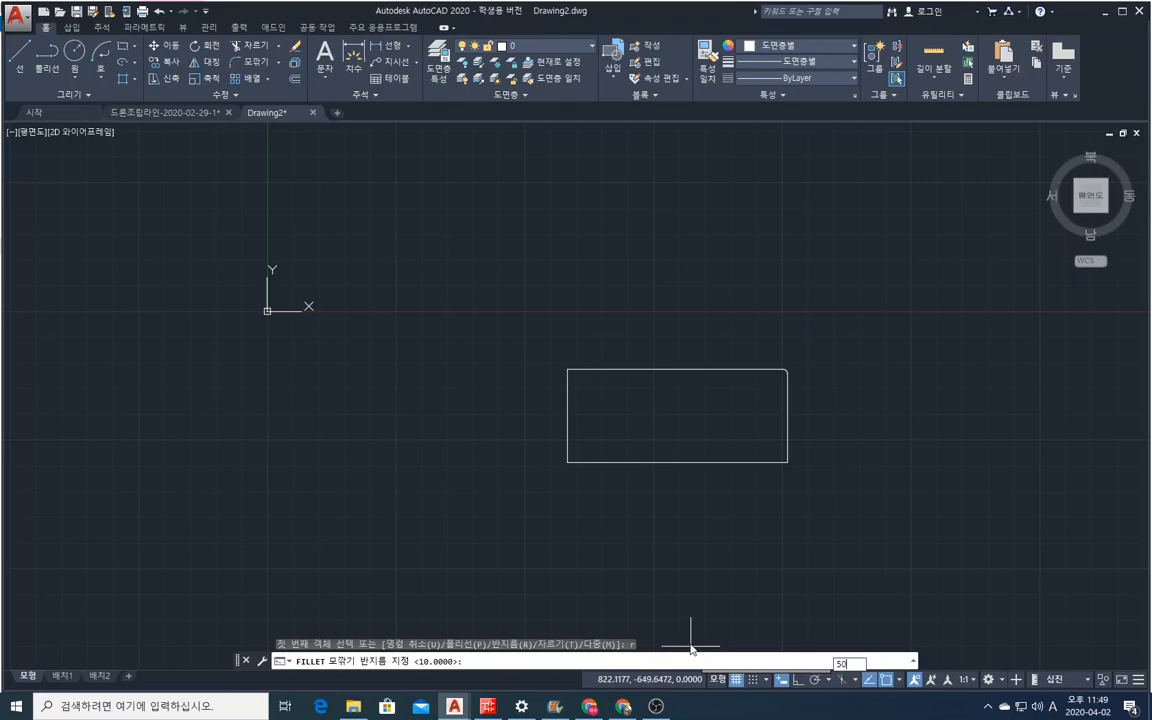
pyautogui.write('0')
pyautogui.press('Return')
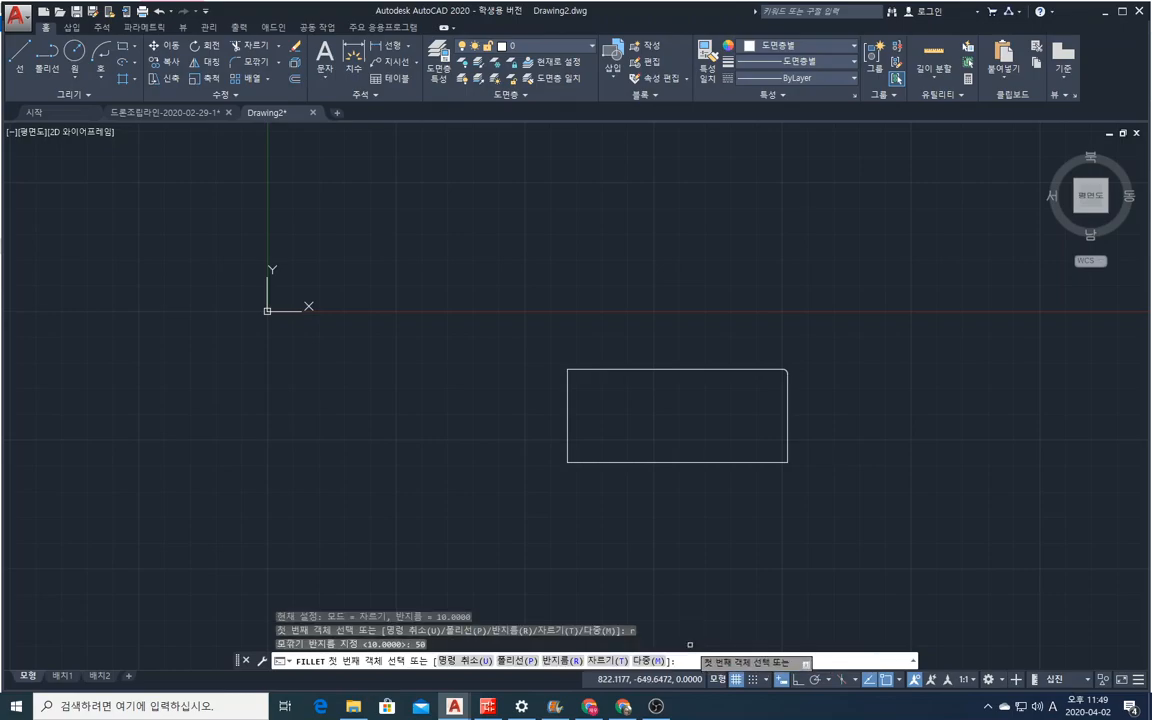
pyautogui.click(765, 462)
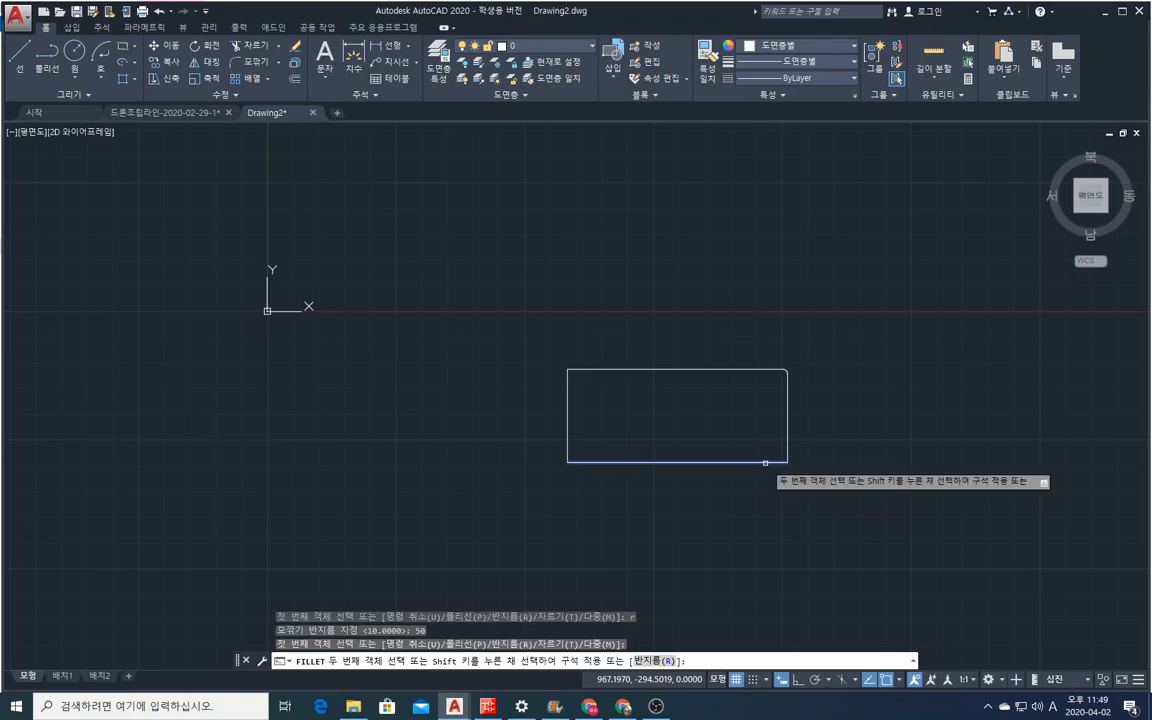
pyautogui.click(788, 428)
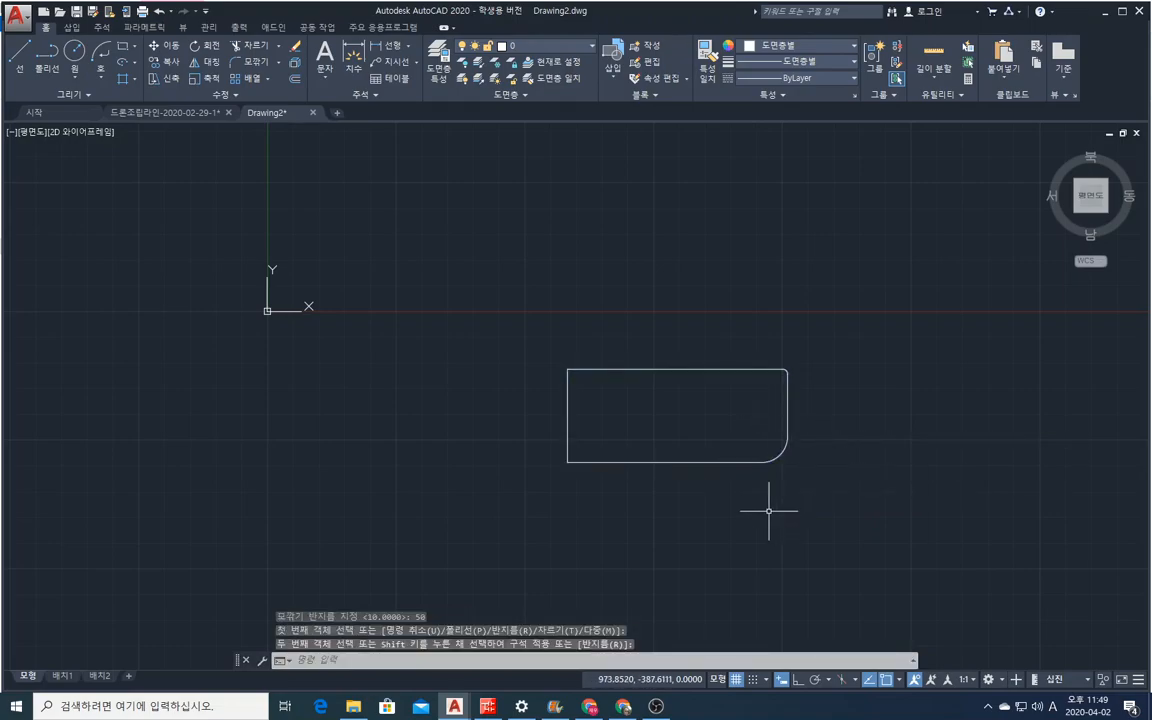
# Chamfer the rectangle's upper-left corner between its left and top edges with both chamfer distances set to 30.
pyautogui.click(278, 63)
pyautogui.click(264, 110)
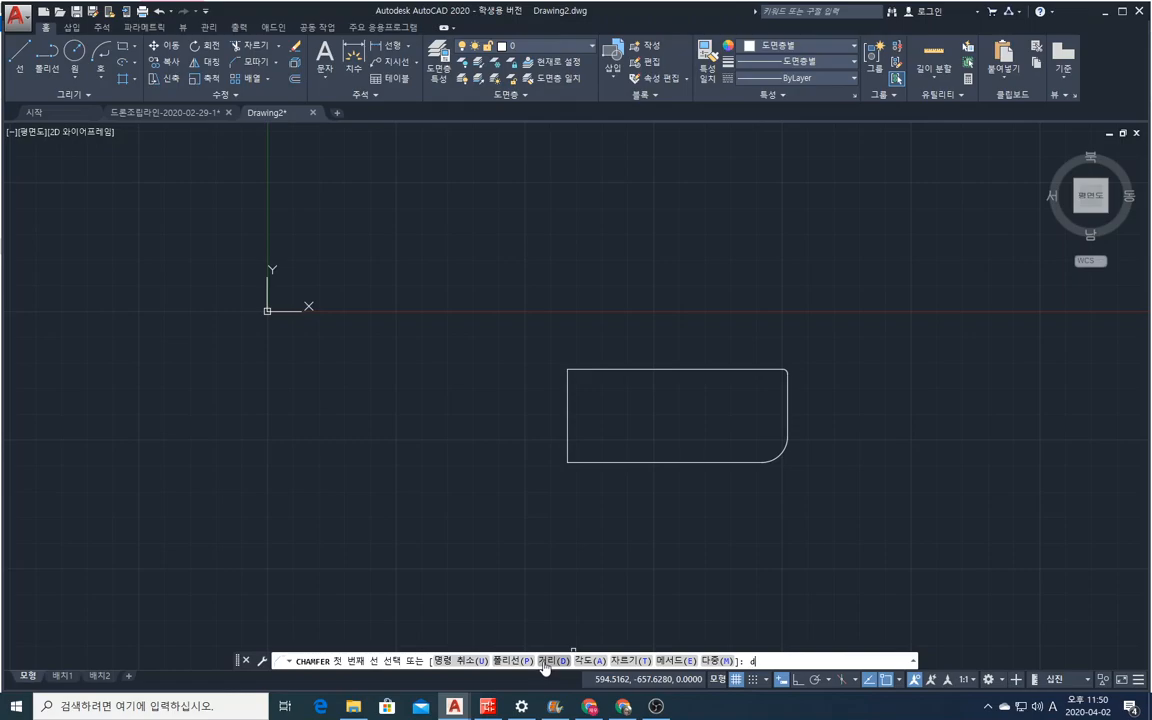
pyautogui.write('d')
pyautogui.press('Return')
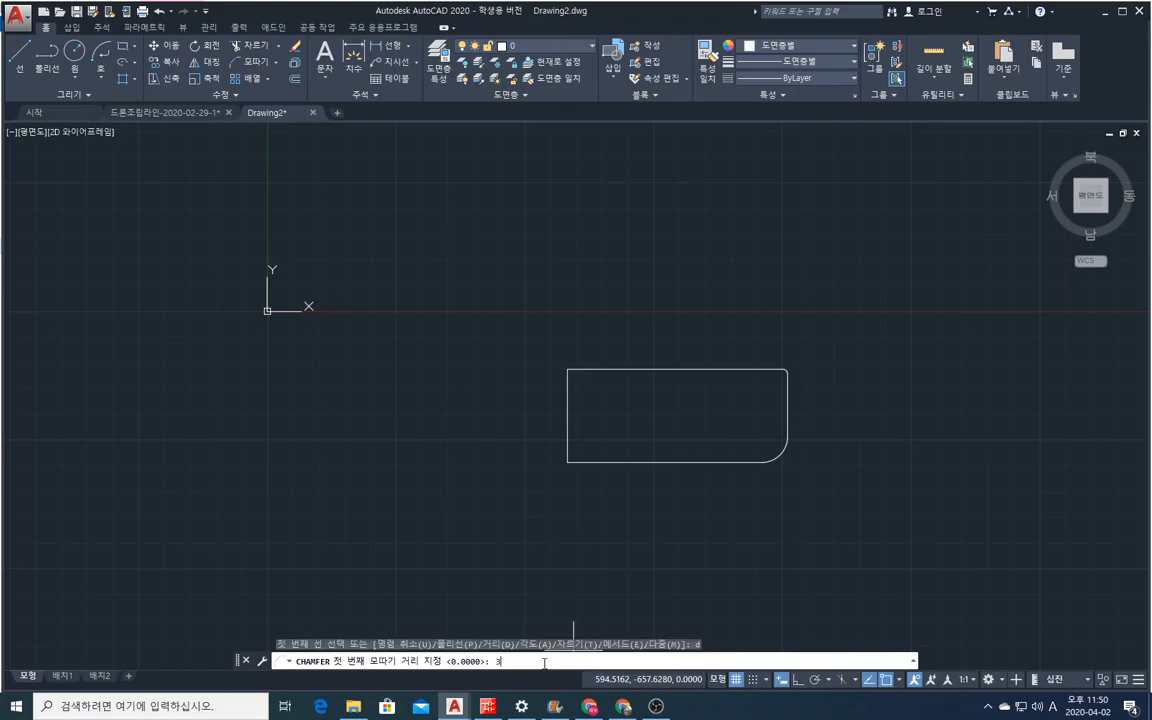
pyautogui.press('Return')
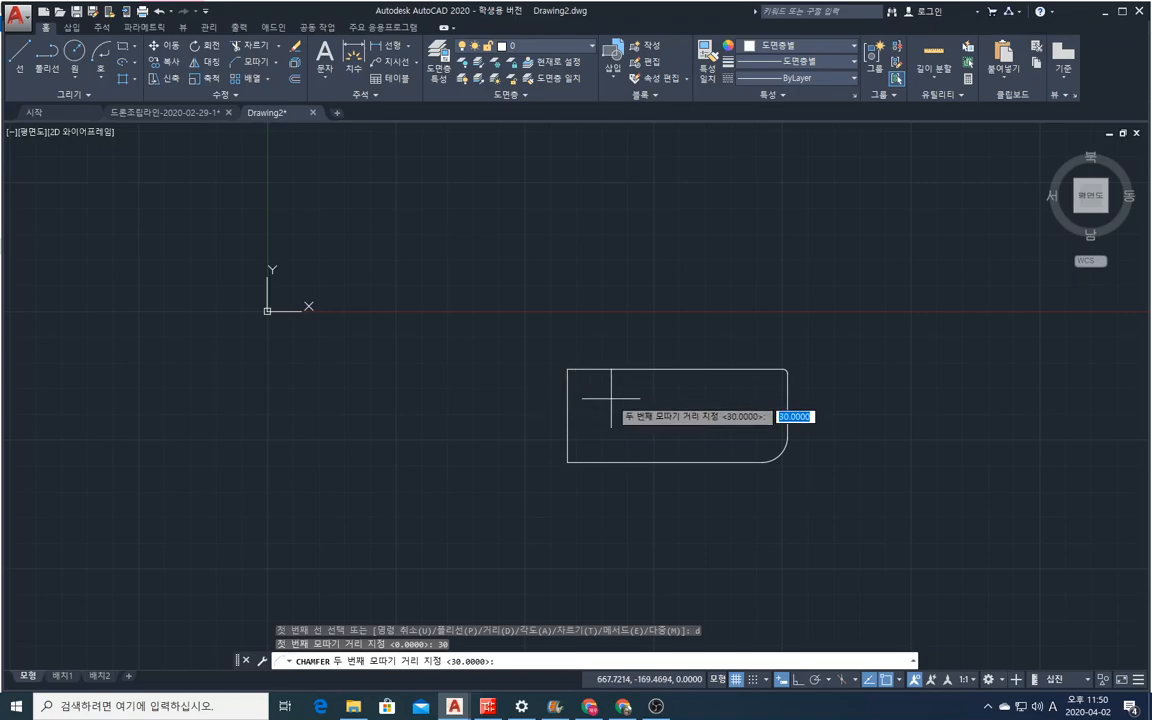
pyautogui.press('Return')
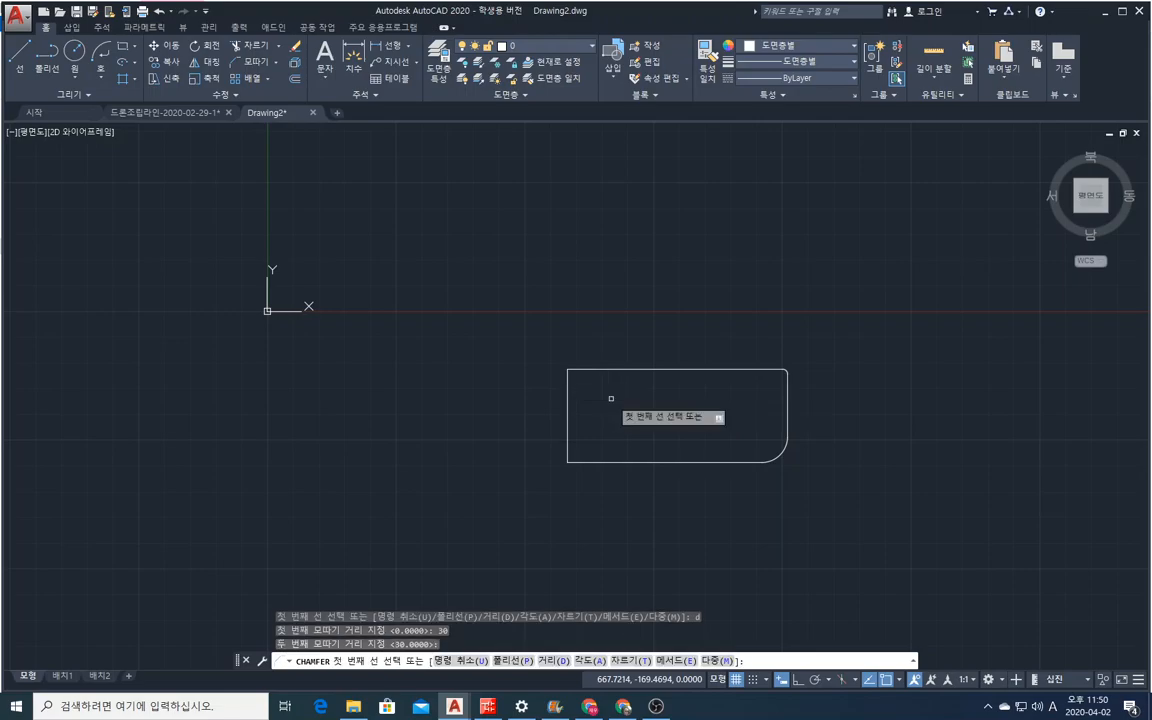
pyautogui.click(567, 385)
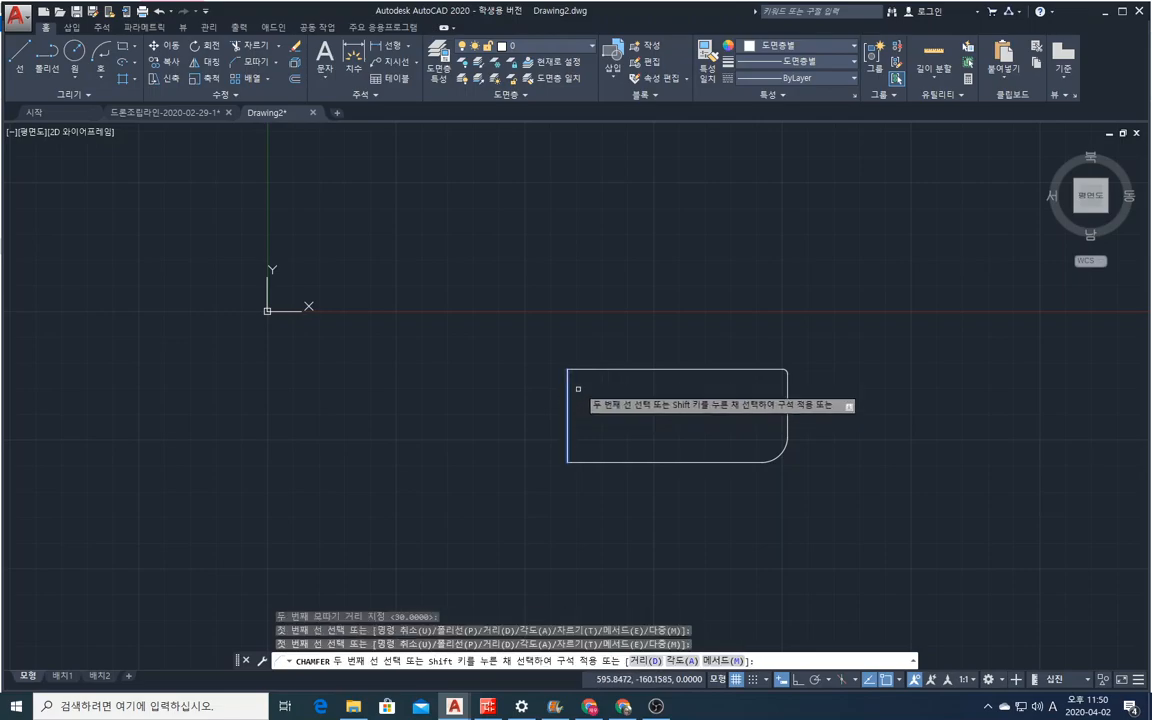
pyautogui.click(585, 370)
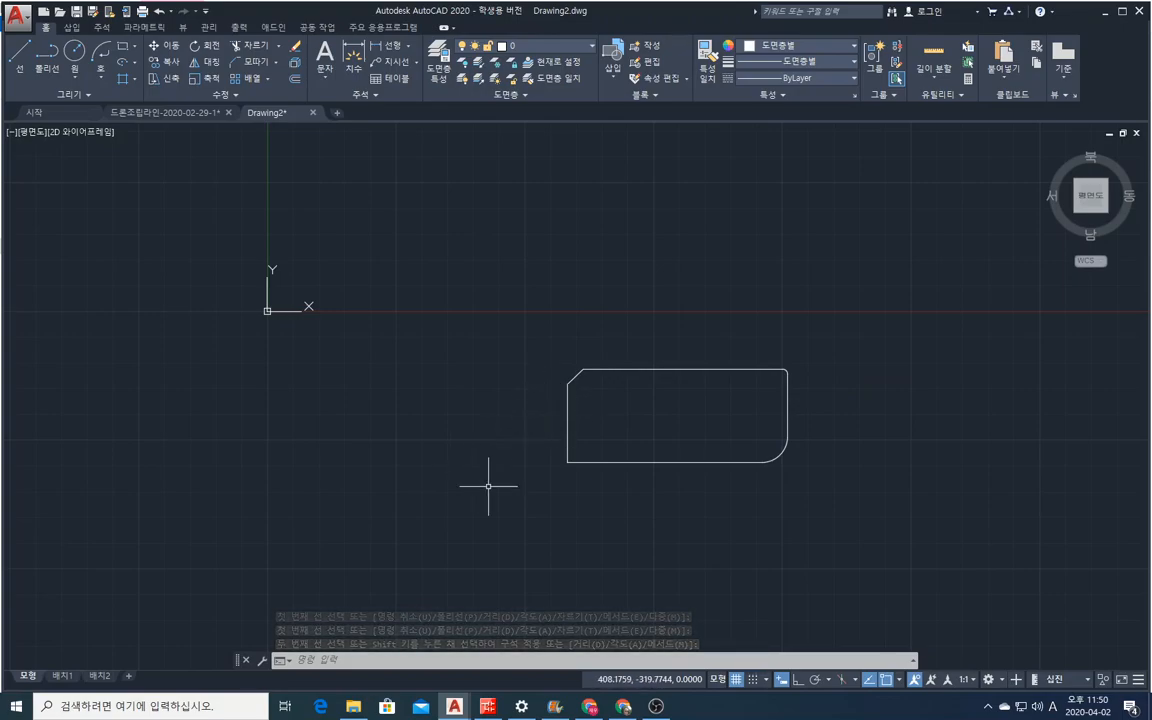
# Chamfer the rectangle's lower-left corner with a first distance of 30 on the left edge and a second distance of 50 on the bottom edge.
pyautogui.rightClick(519, 503)
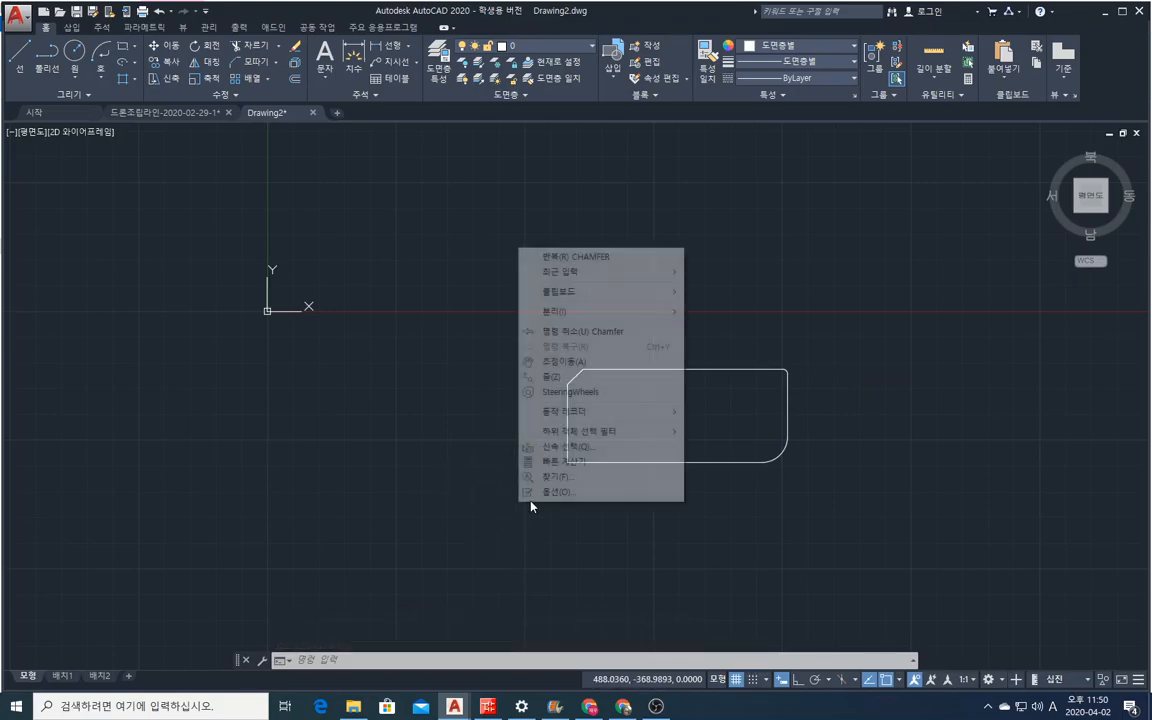
pyautogui.click(598, 259)
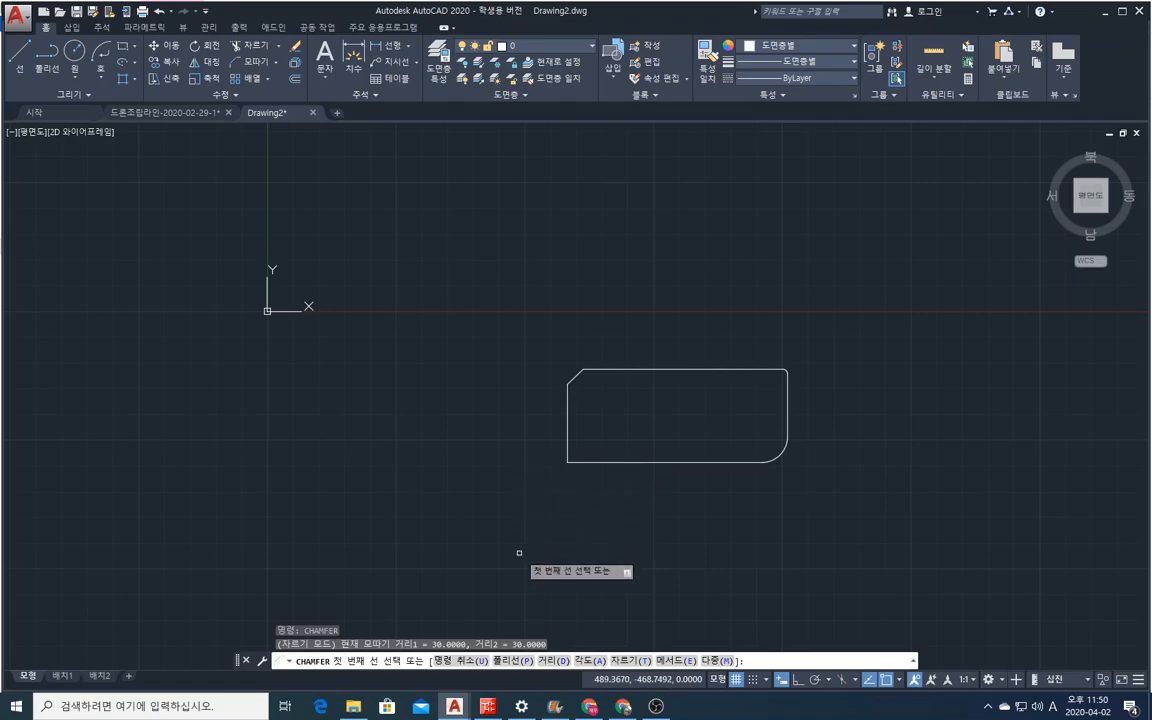
pyautogui.click(553, 661)
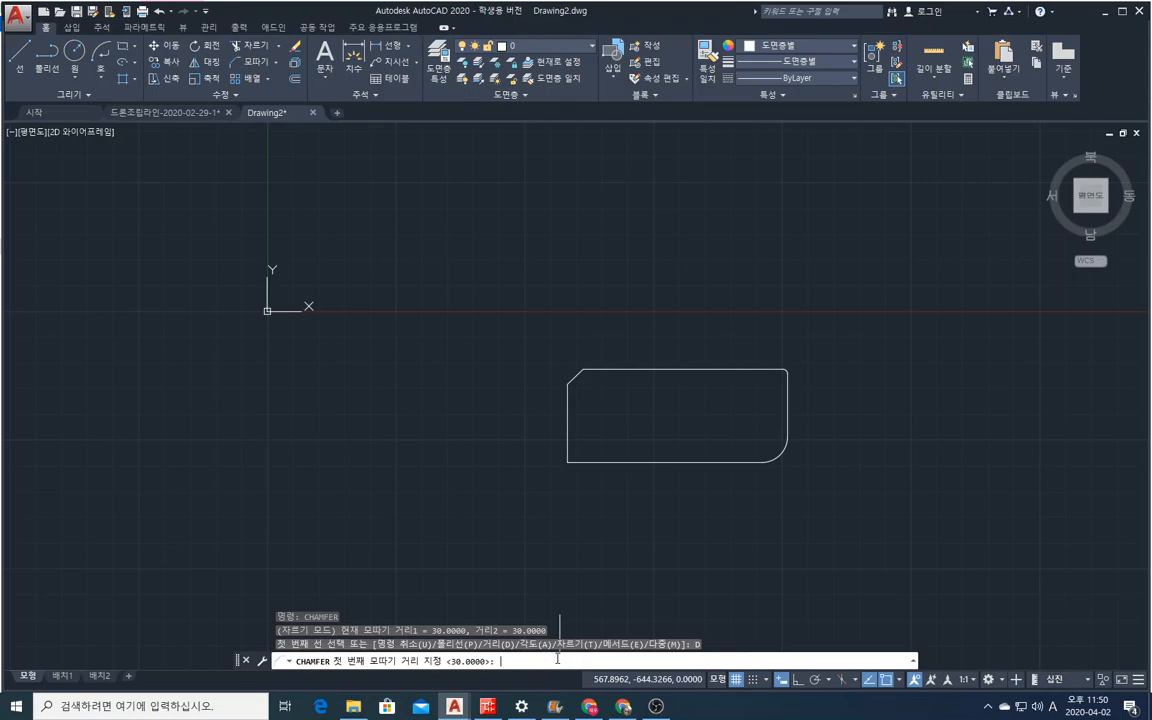
pyautogui.press('Return')
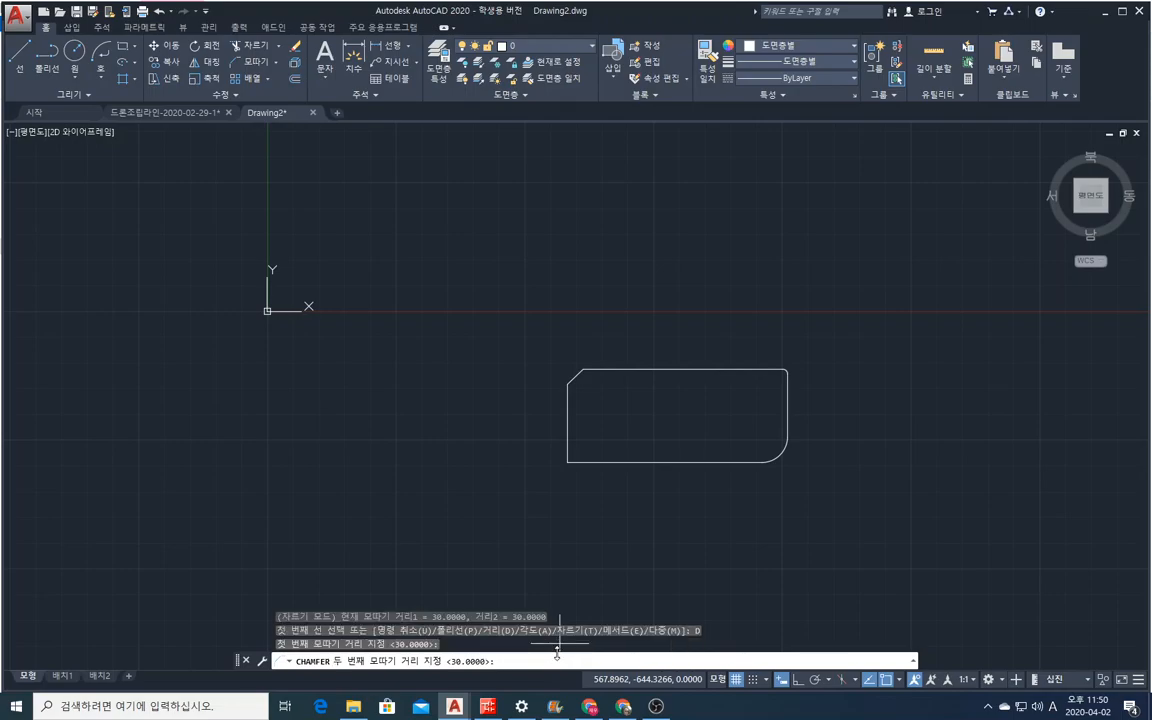
pyautogui.write('50')
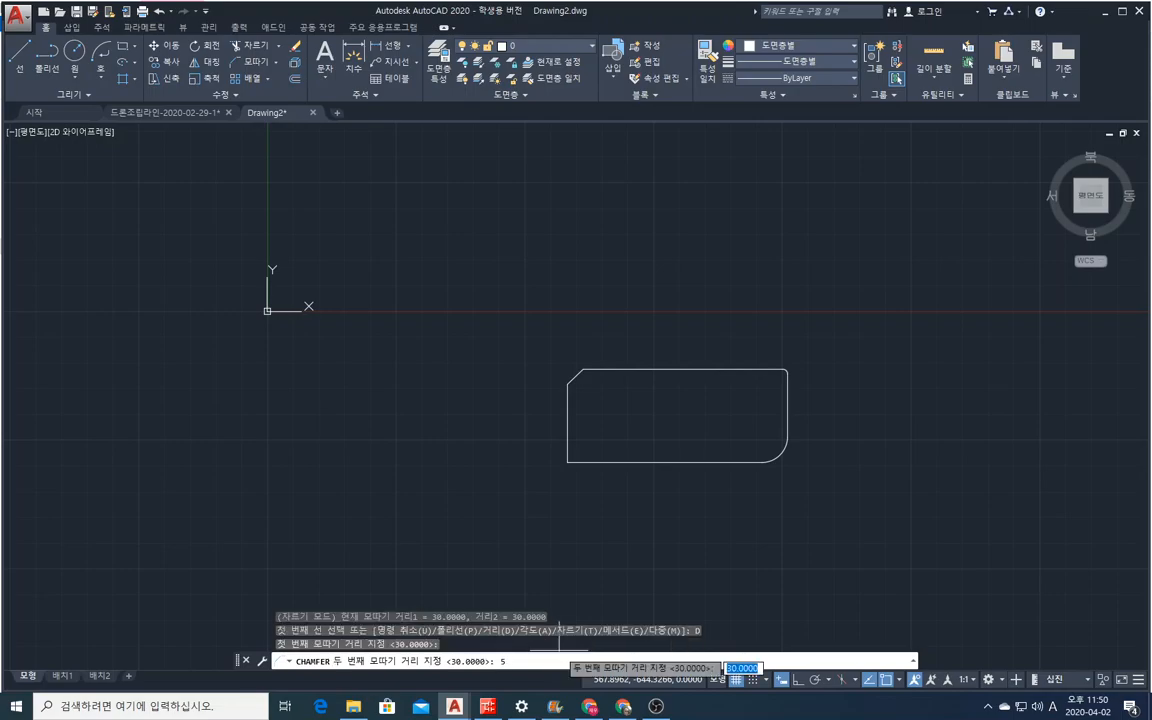
pyautogui.press('Return')
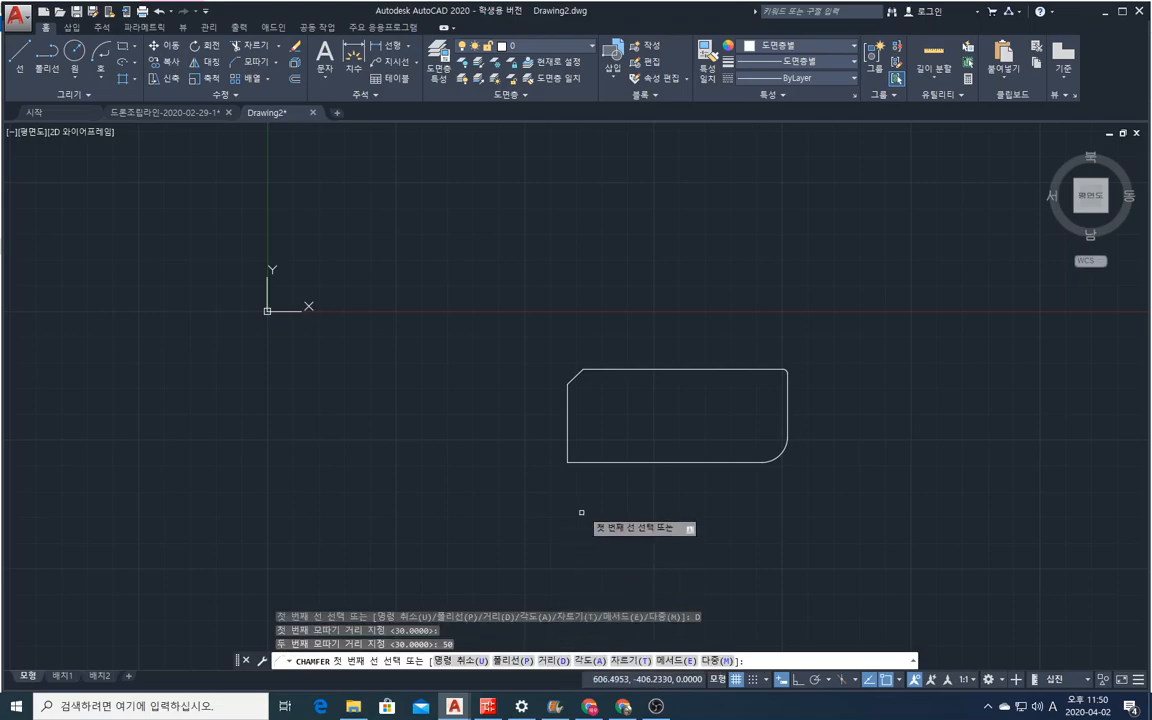
pyautogui.click(569, 436)
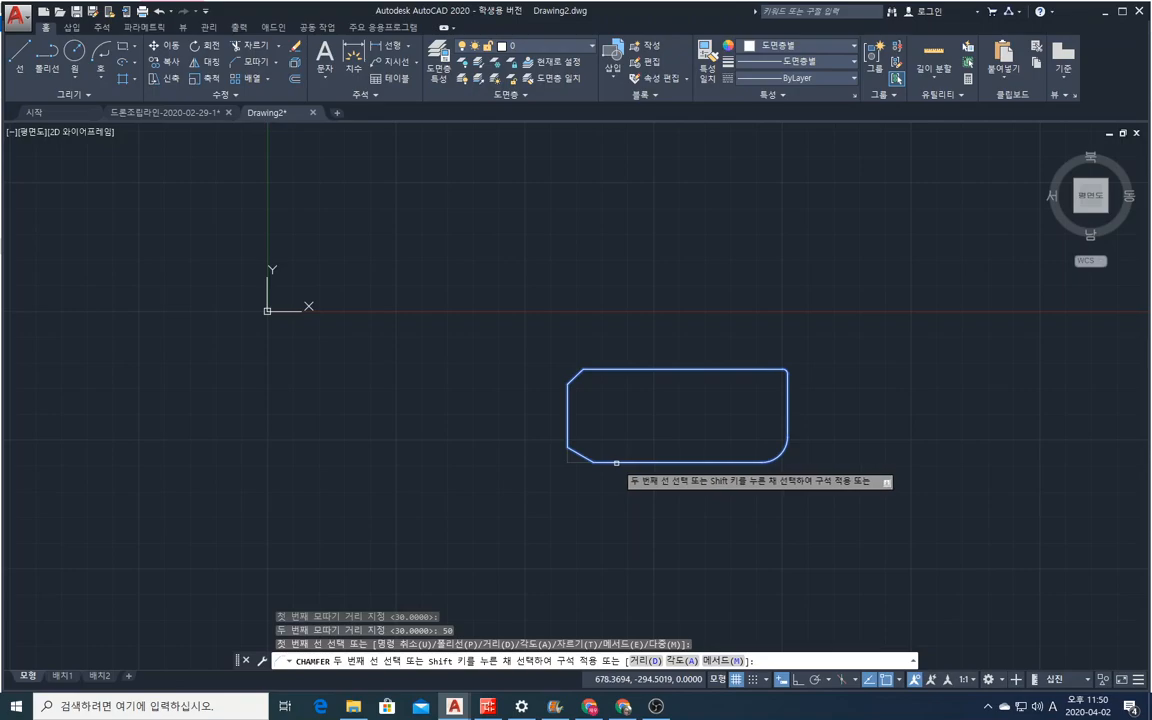
pyautogui.click(615, 463)
pyautogui.scroll(5, 583, 456)
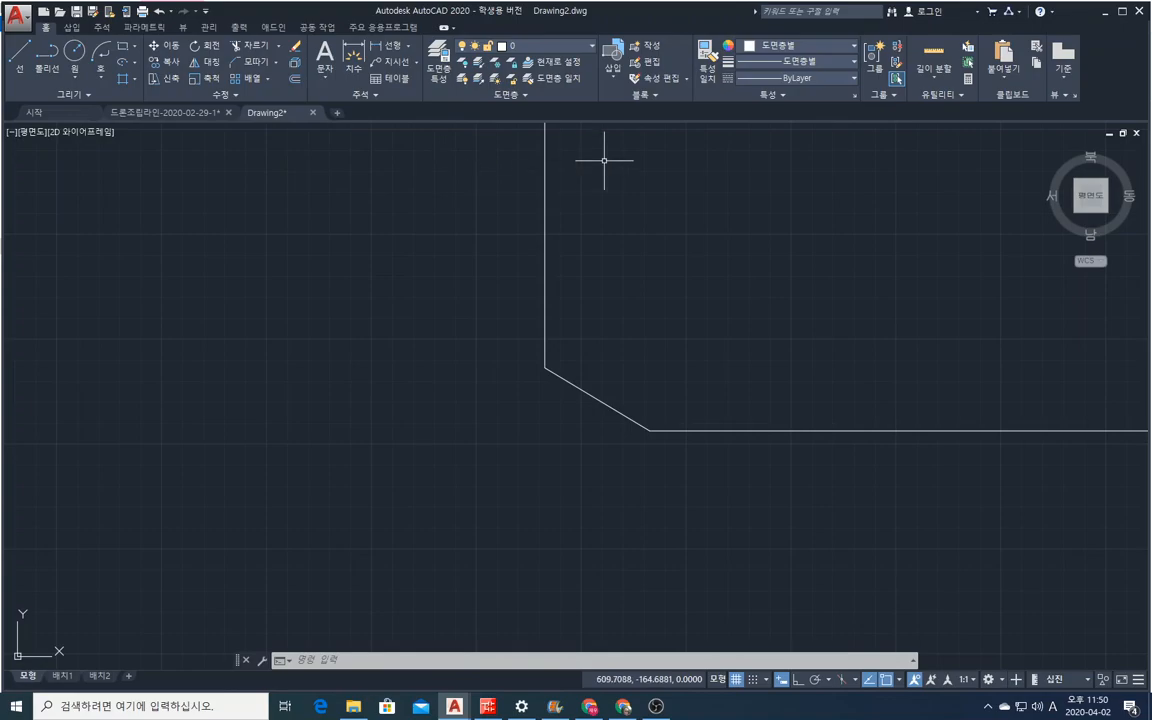
pyautogui.click(639, 709)
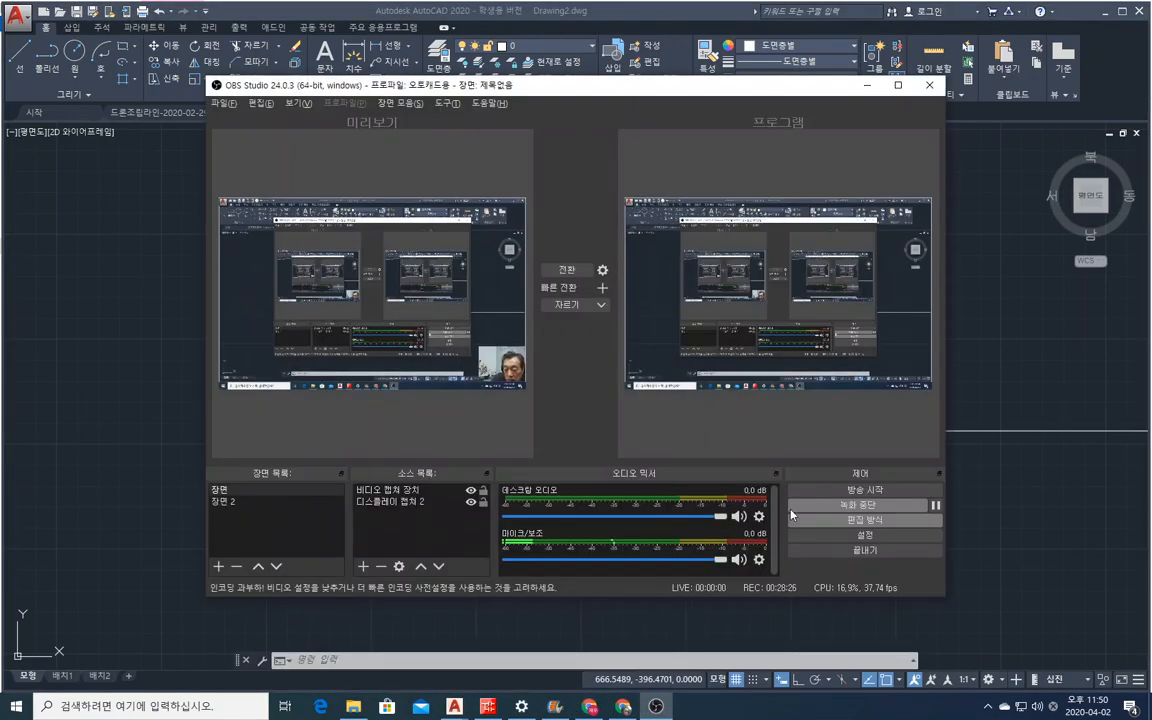